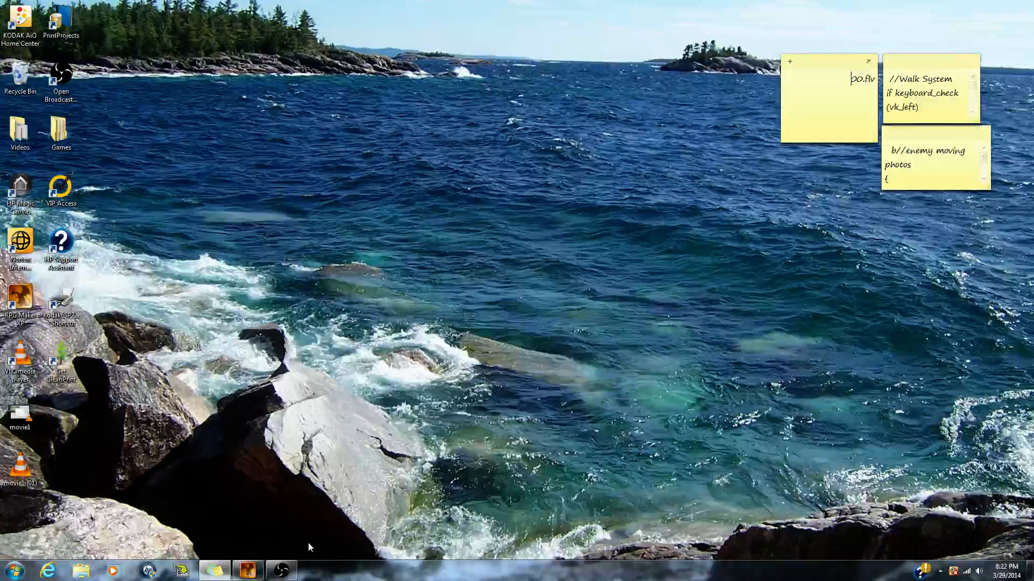
Switch to RPG Maker XP and create a new event in the Waterwalkway map's top-left tile with the Parallel Process trigger
click(246, 571)
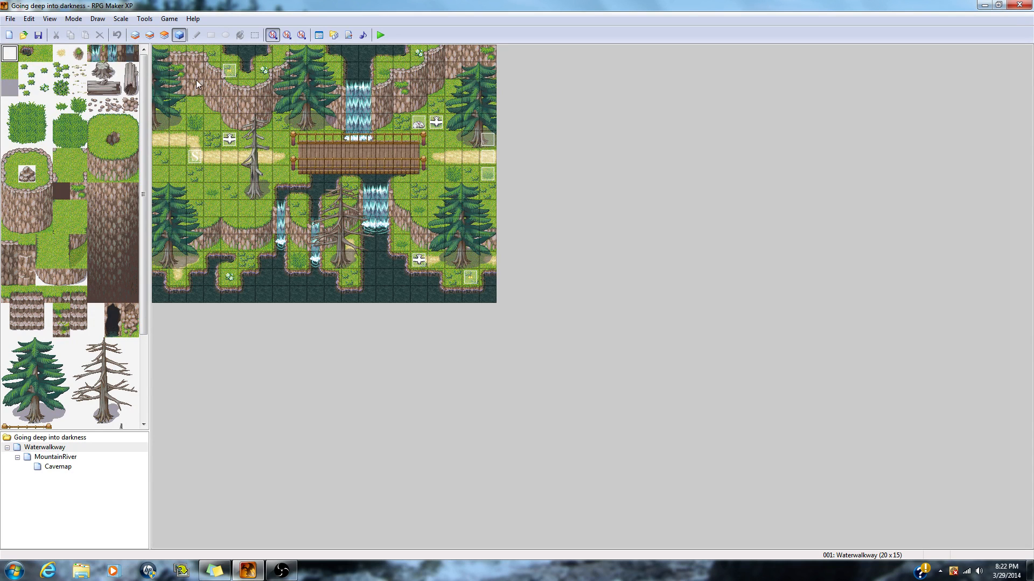
click(158, 54)
double_click(159, 54)
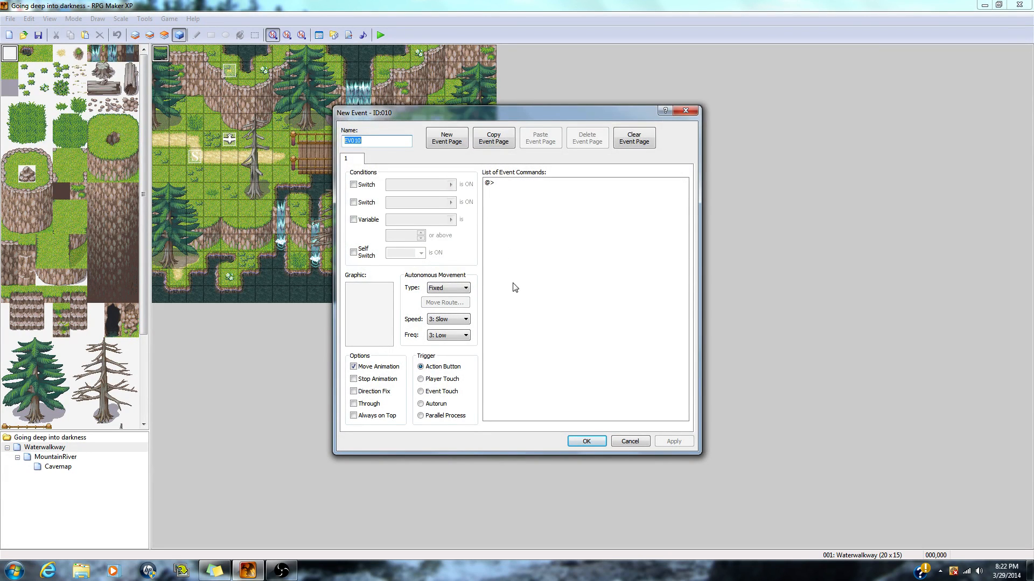
click(430, 418)
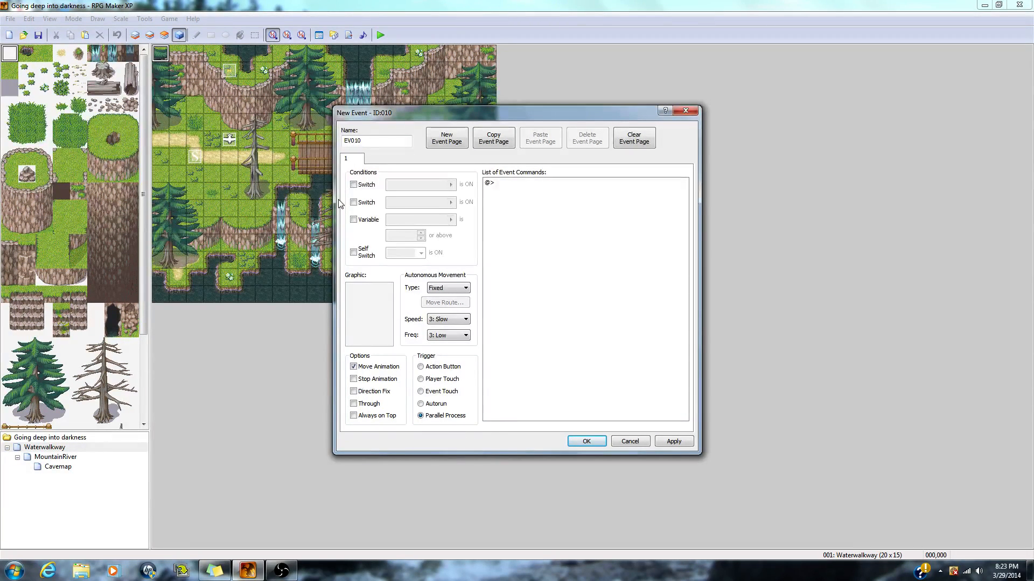
drag(444, 113, 559, 109)
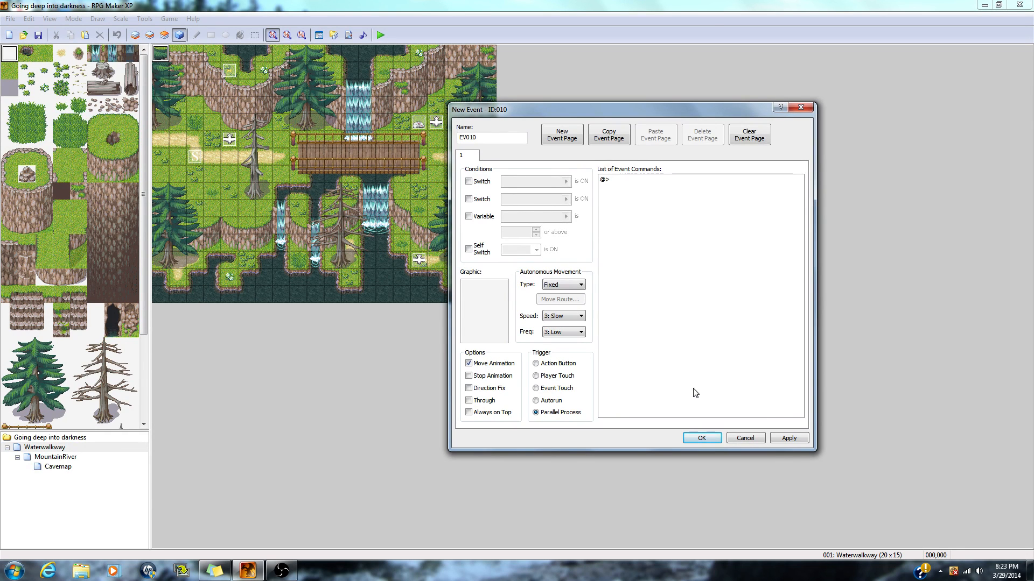
Add a Change Map Settings command to the event, set it to Fog Graphic and choose 002-Clouds01
double_click(619, 180)
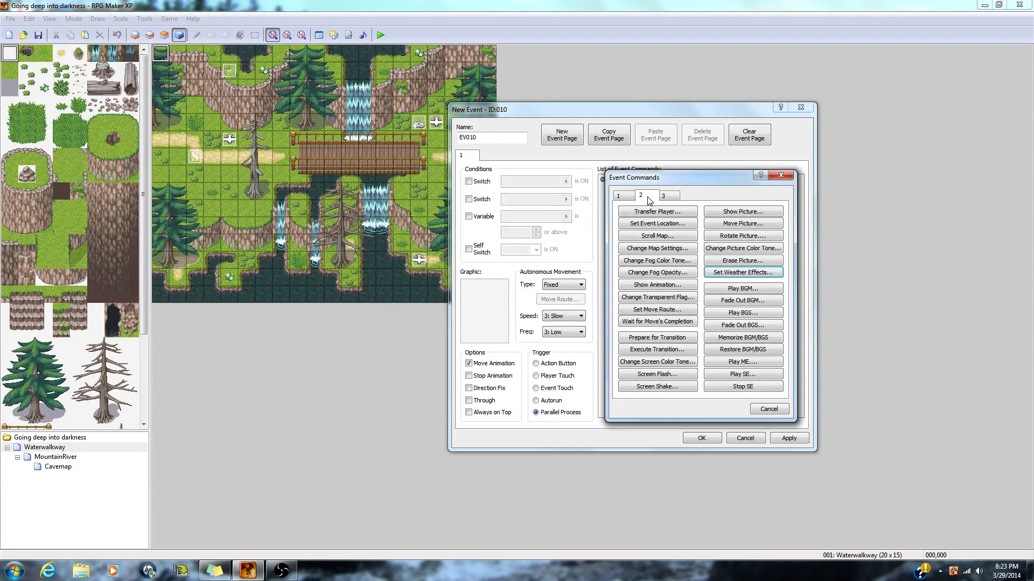
click(656, 249)
click(663, 285)
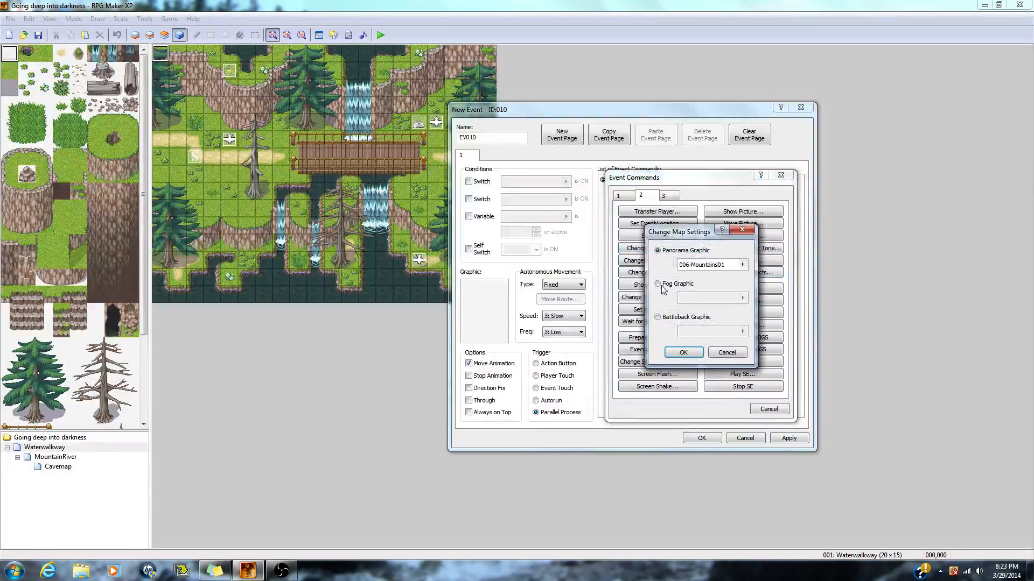
click(741, 298)
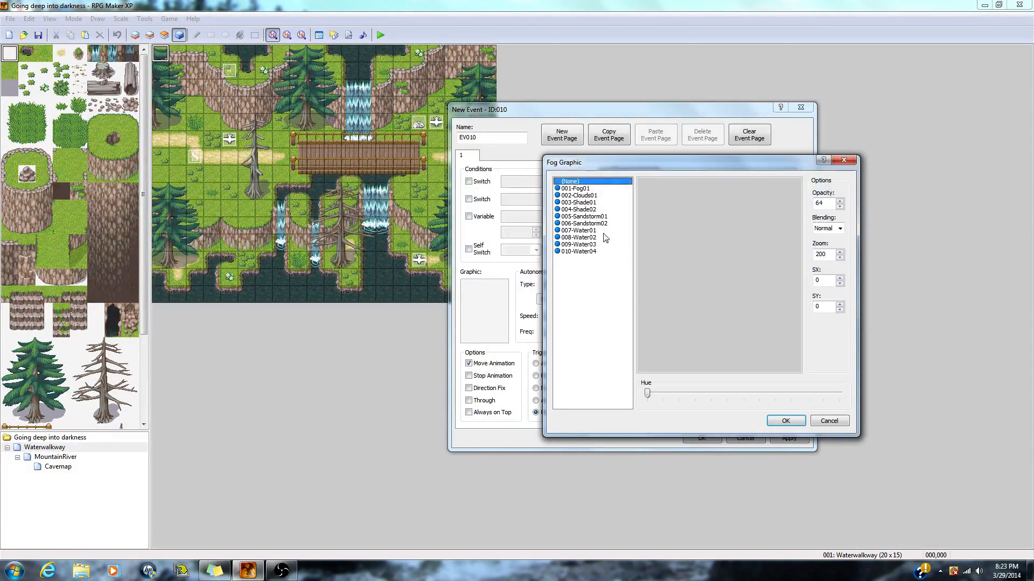
click(581, 196)
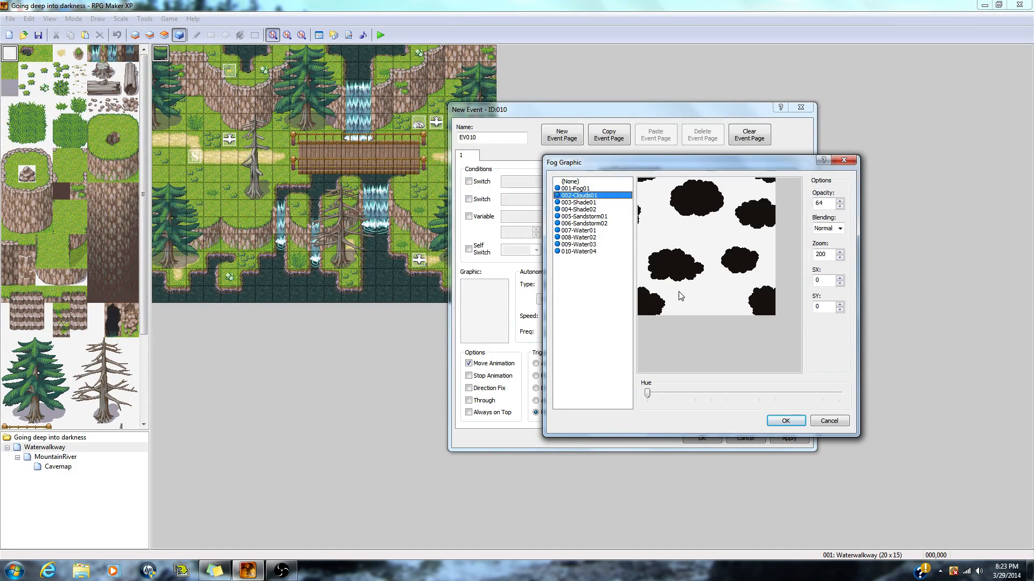
Preview other fog graphics, including 008-Water02, 006-Sandstorm02 and 010-Water04, and reselect 002-Clouds01
drag(648, 393, 785, 395)
click(580, 238)
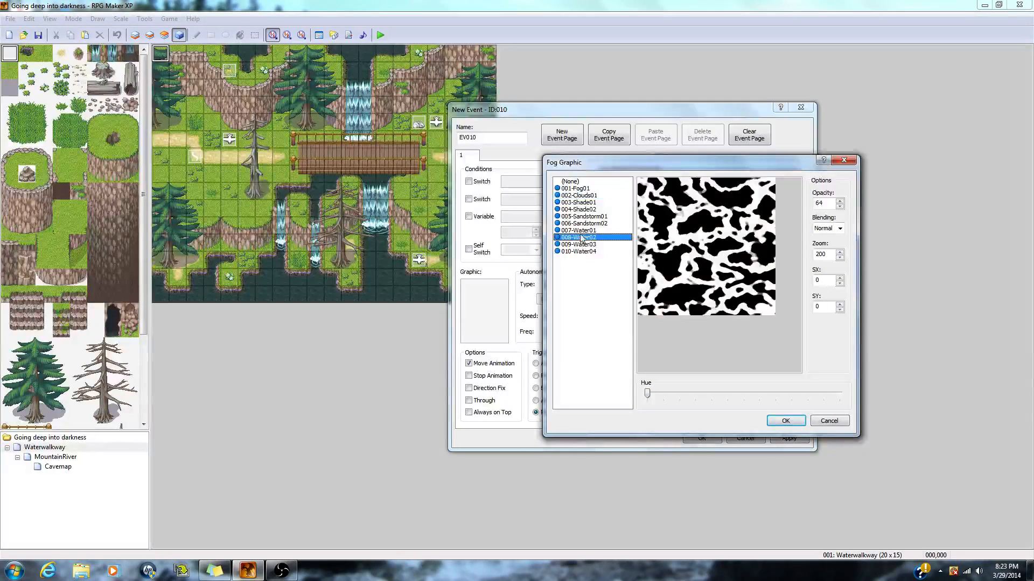
click(583, 228)
click(584, 224)
click(581, 209)
click(582, 223)
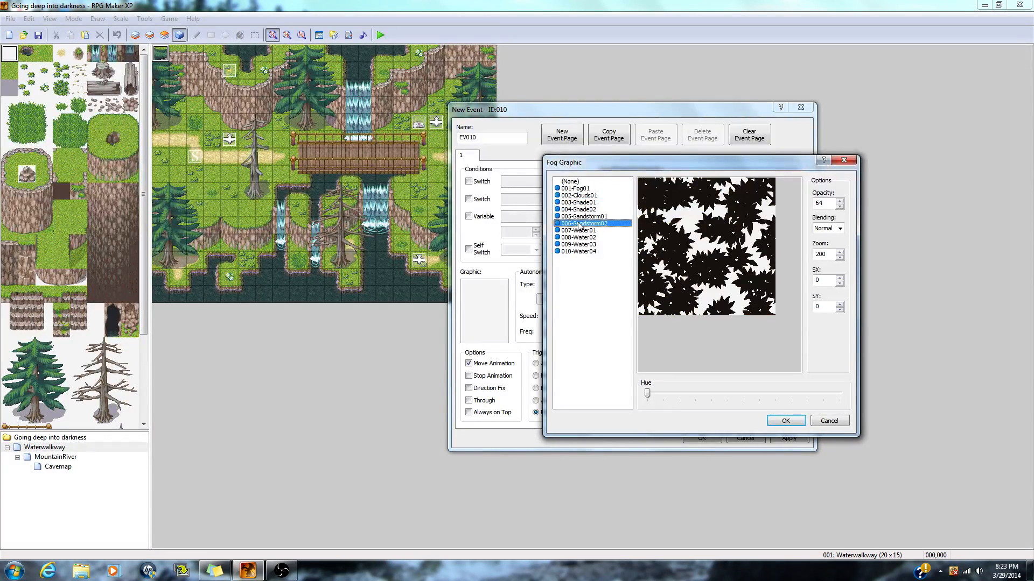
click(587, 251)
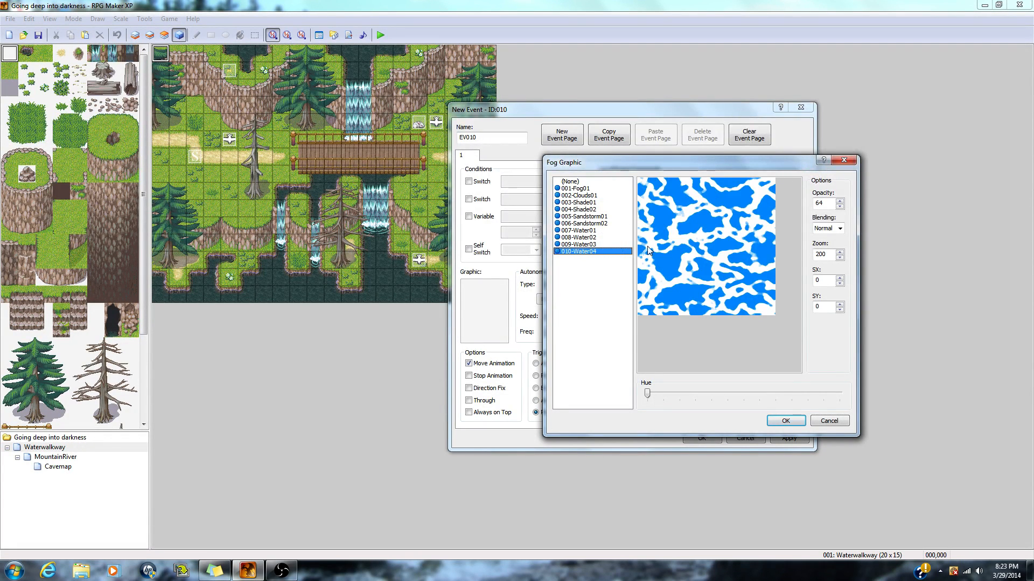
click(579, 195)
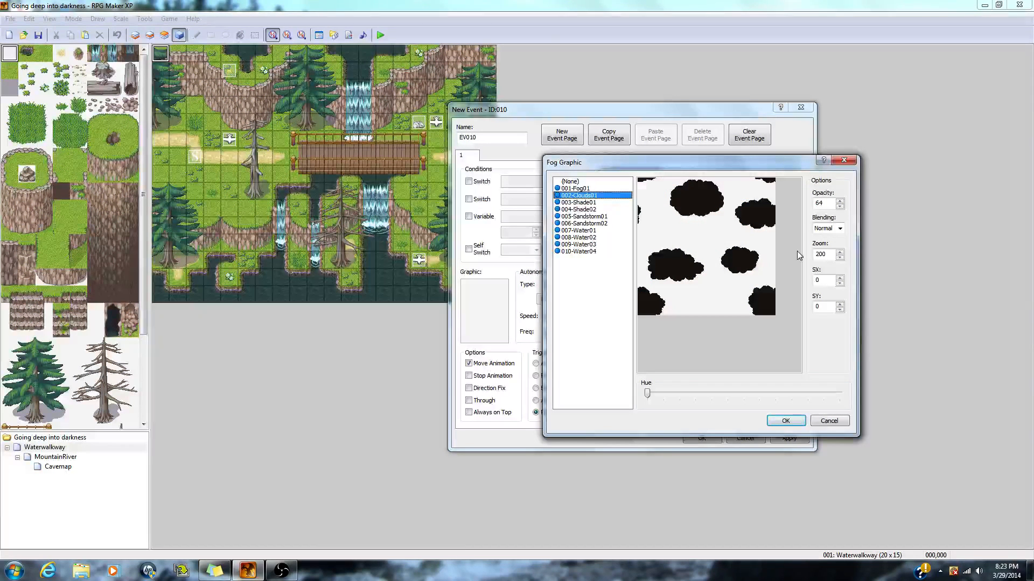
Set the cloud fog's SX and SY scroll speeds to 1, accept the map settings command and save the event
double_click(832, 284)
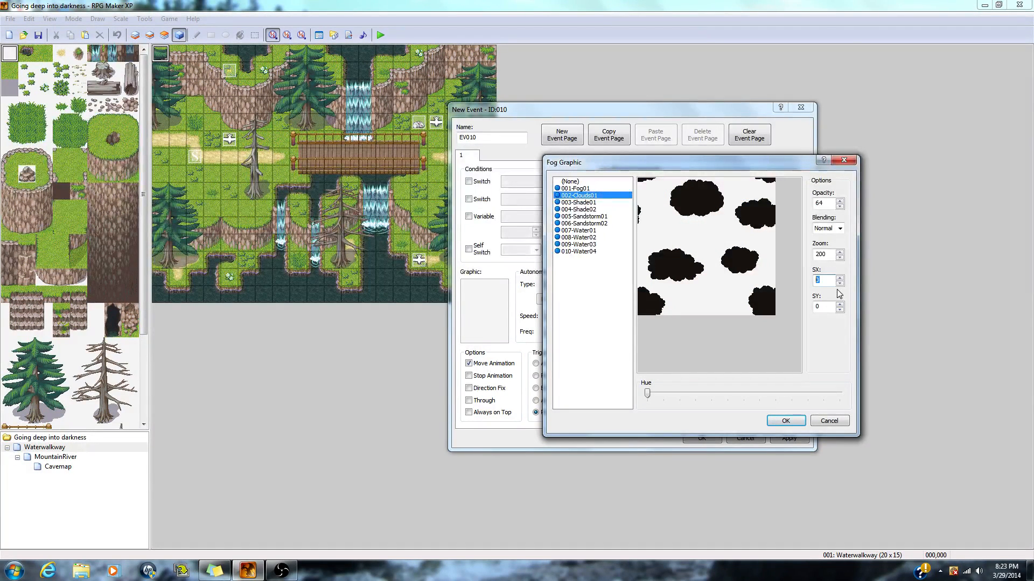
text(1)
double_click(823, 306)
text(1)
click(785, 421)
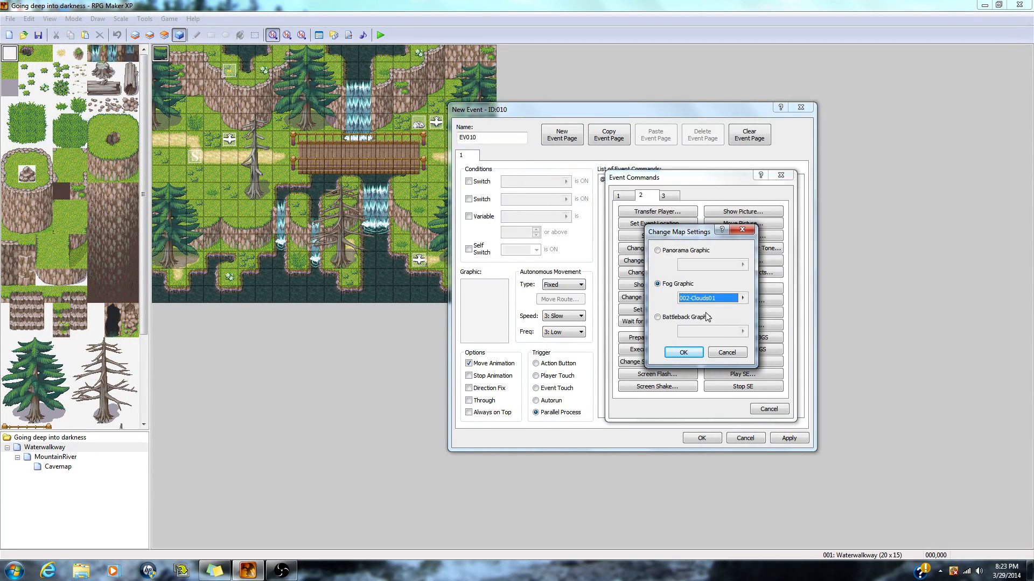
click(684, 352)
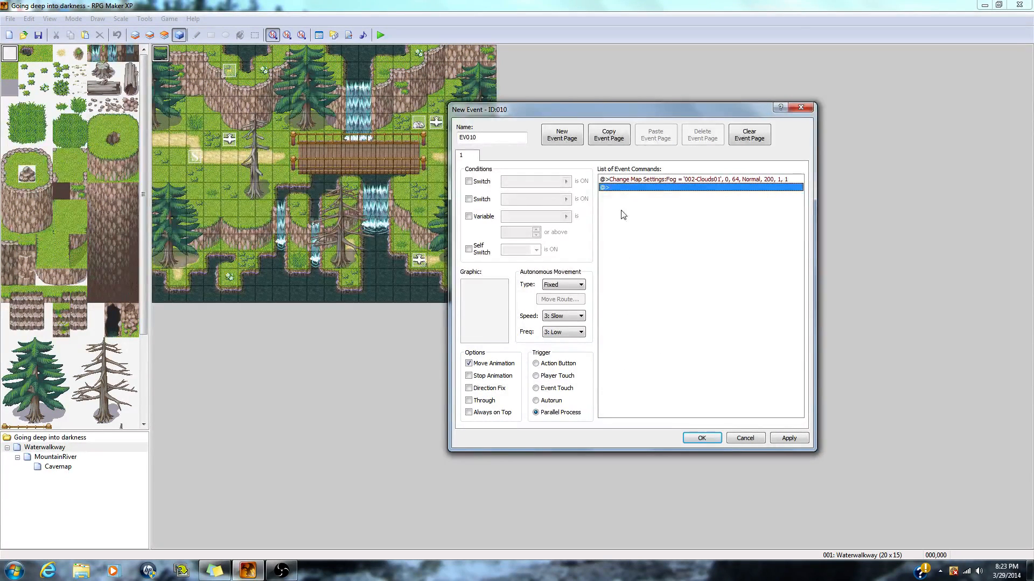
click(795, 438)
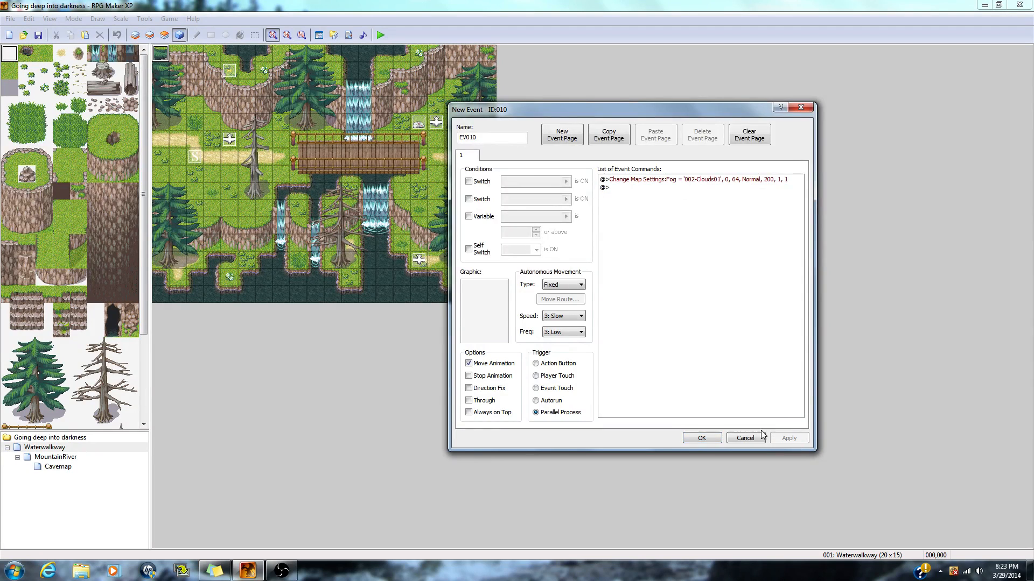
click(709, 438)
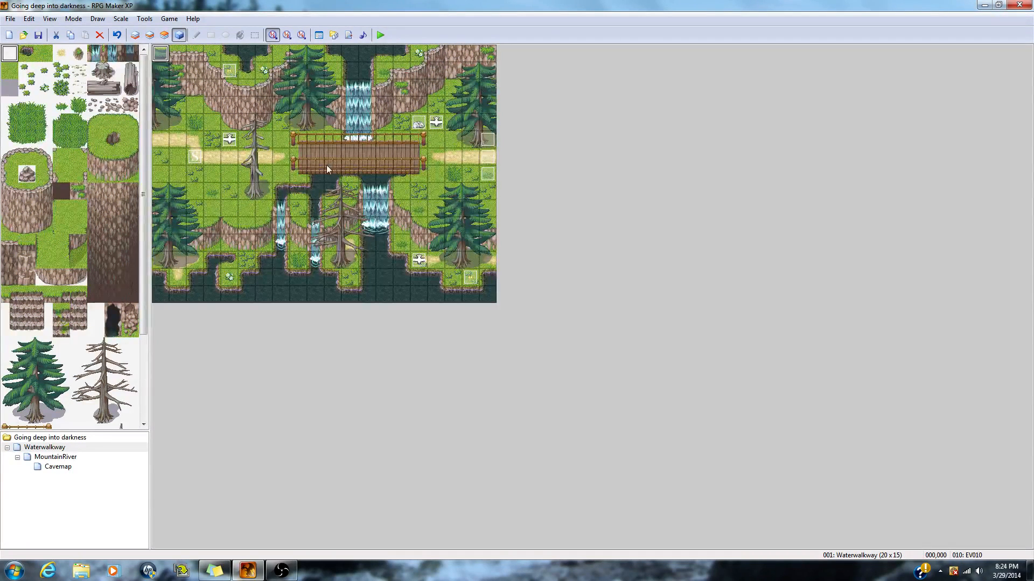
On the MountainRiver map, examine the graphic of the event at tile 005,003 in the 192-Down04 set without changing it
drag(318, 168, 313, 129)
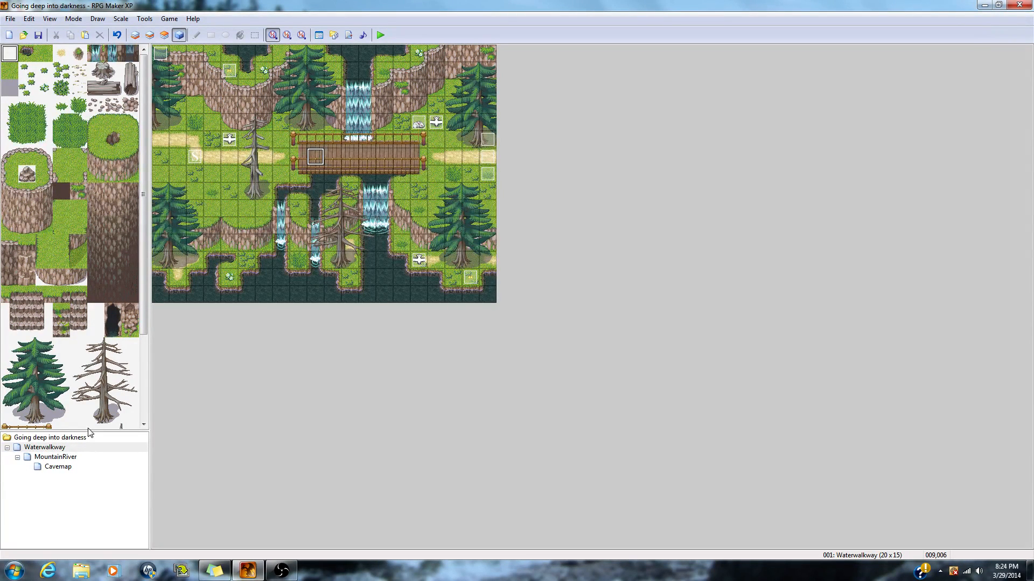
click(53, 459)
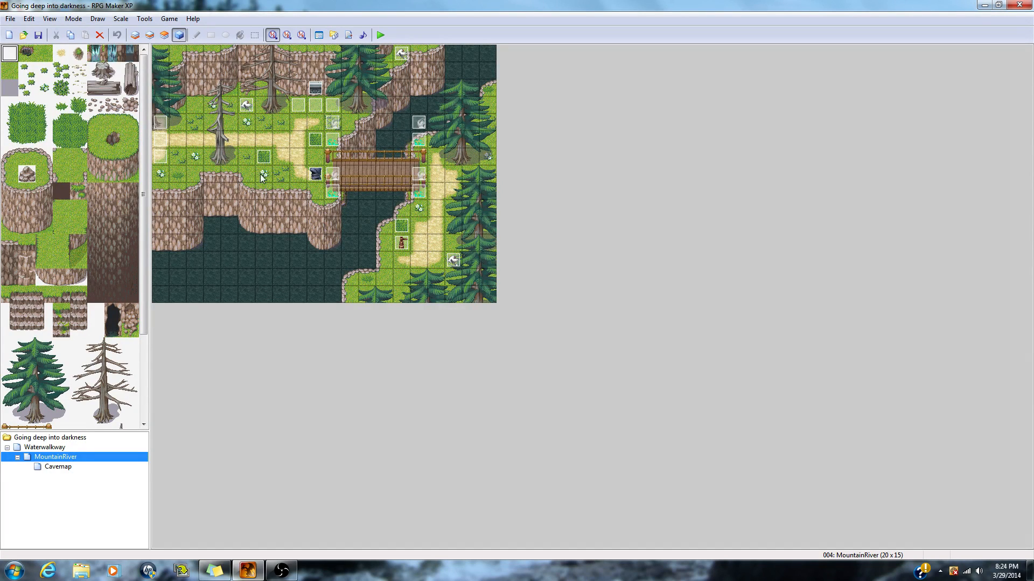
double_click(247, 106)
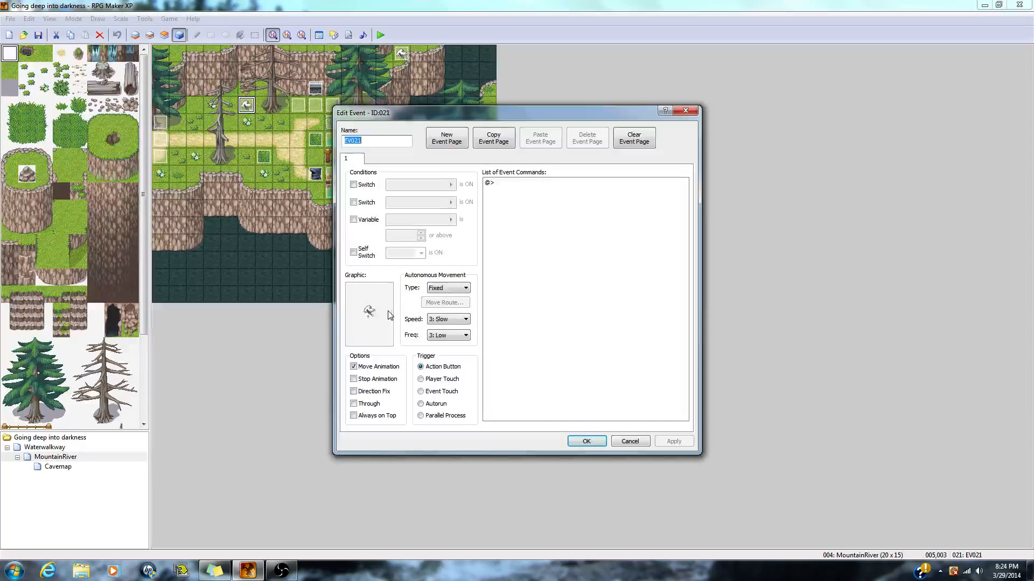
double_click(380, 311)
drag(443, 356, 443, 365)
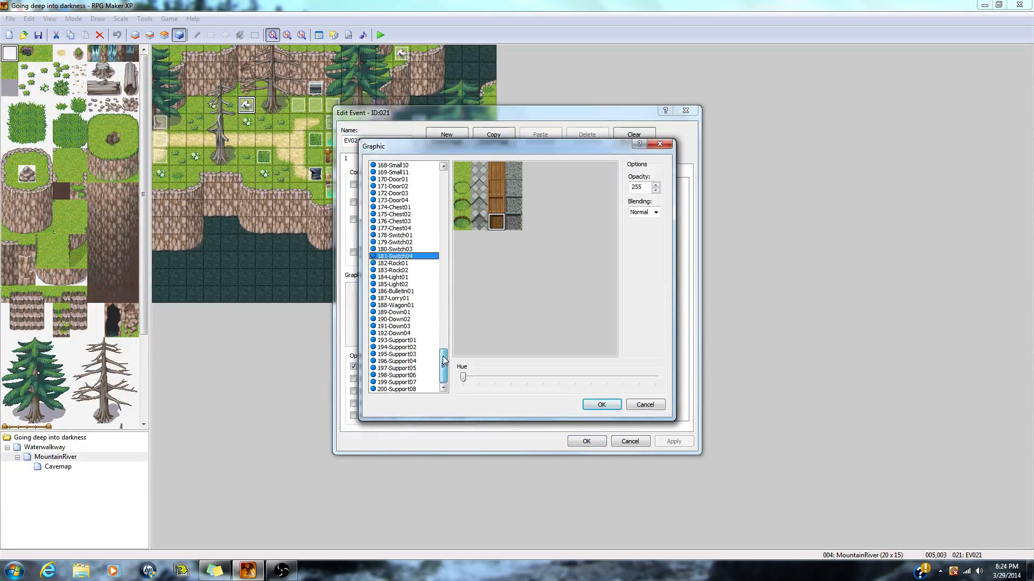
click(394, 334)
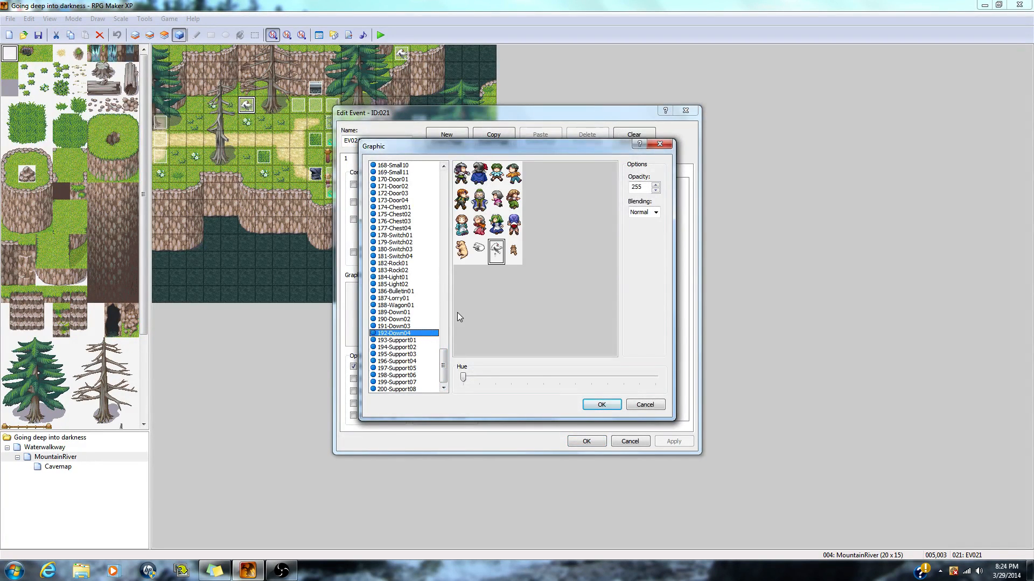
click(644, 405)
click(630, 441)
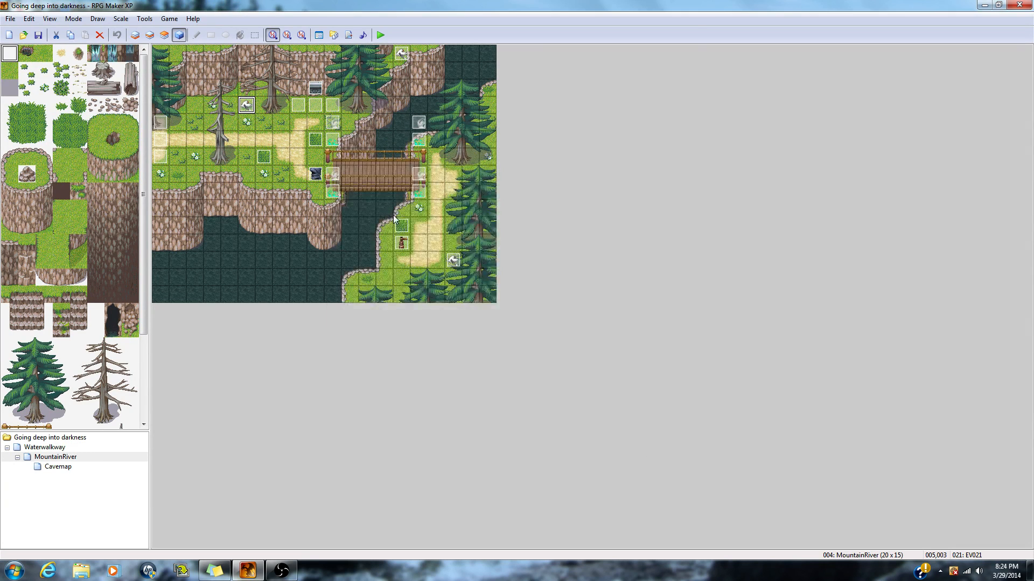
Examine the graphic and hue settings of the hooded bridge keeper's event on the MountainRiver map
double_click(315, 175)
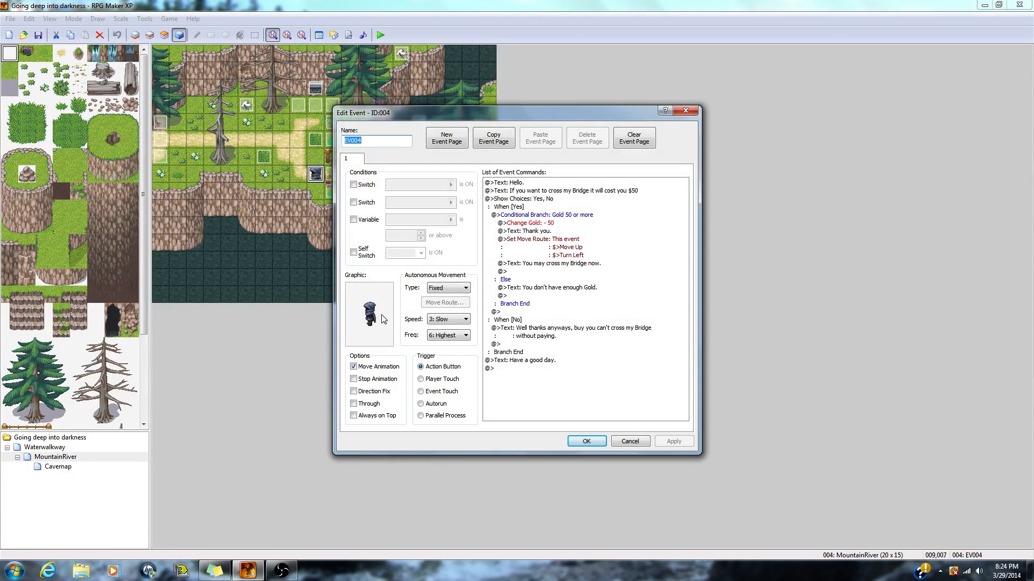
double_click(382, 318)
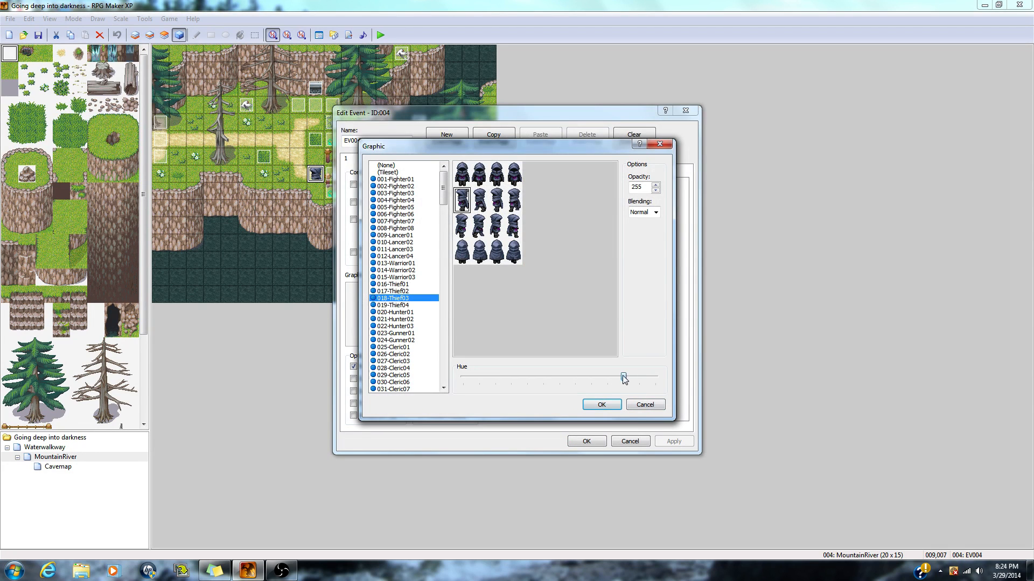
mouse_move(623, 376)
mouse_down()
mouse_move(525, 375)
mouse_move(622, 377)
mouse_up()
click(603, 405)
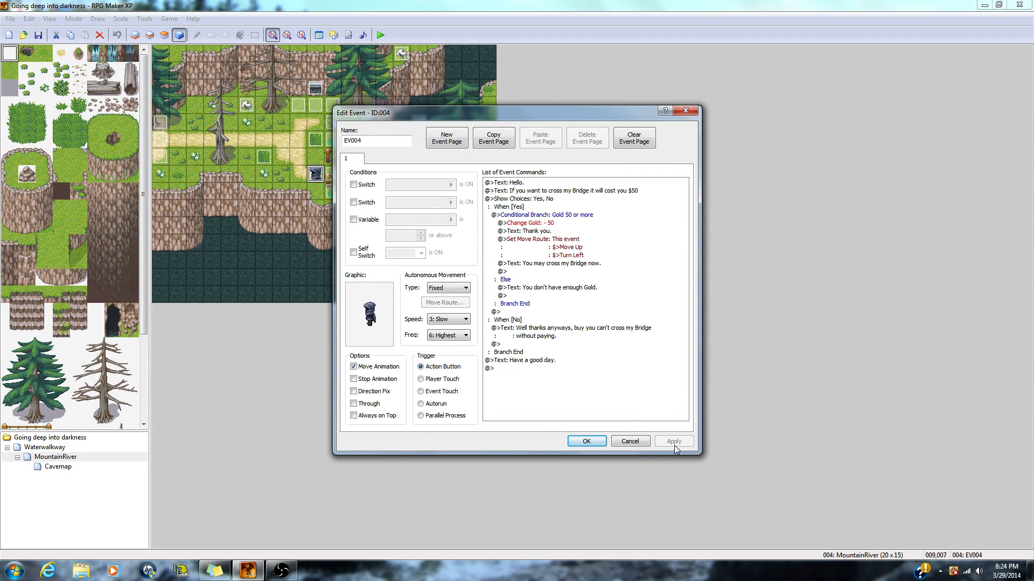
click(586, 441)
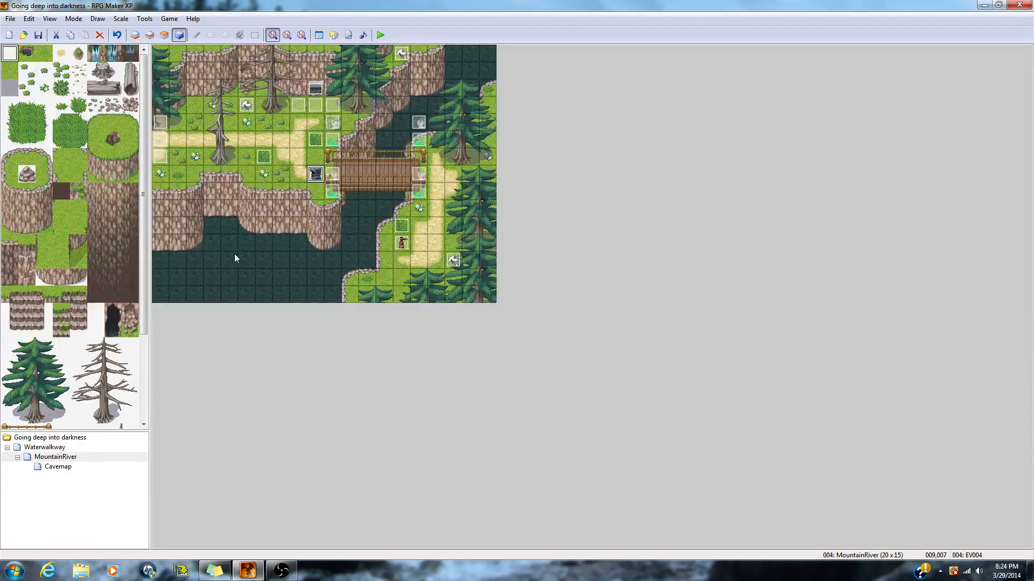
Return to the Waterwalkway map and create a new event on the bridge's lower edge at tile 009,007
click(47, 447)
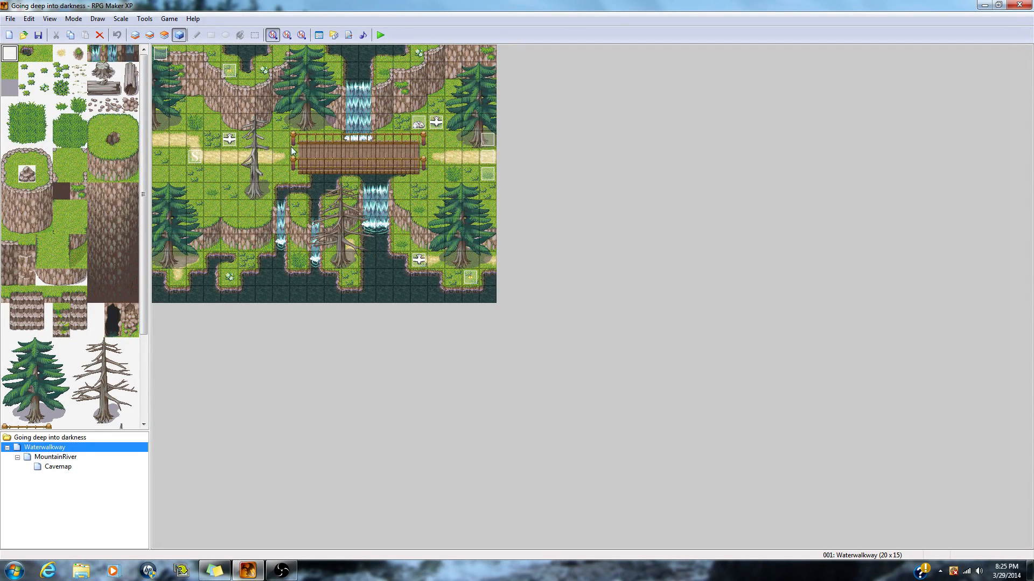
click(315, 174)
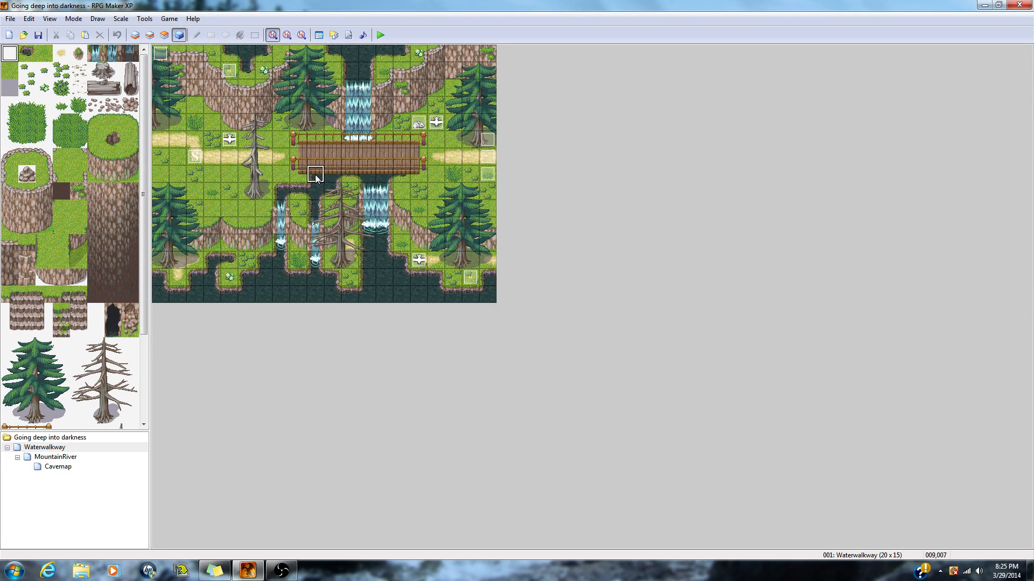
right_click(316, 175)
click(333, 182)
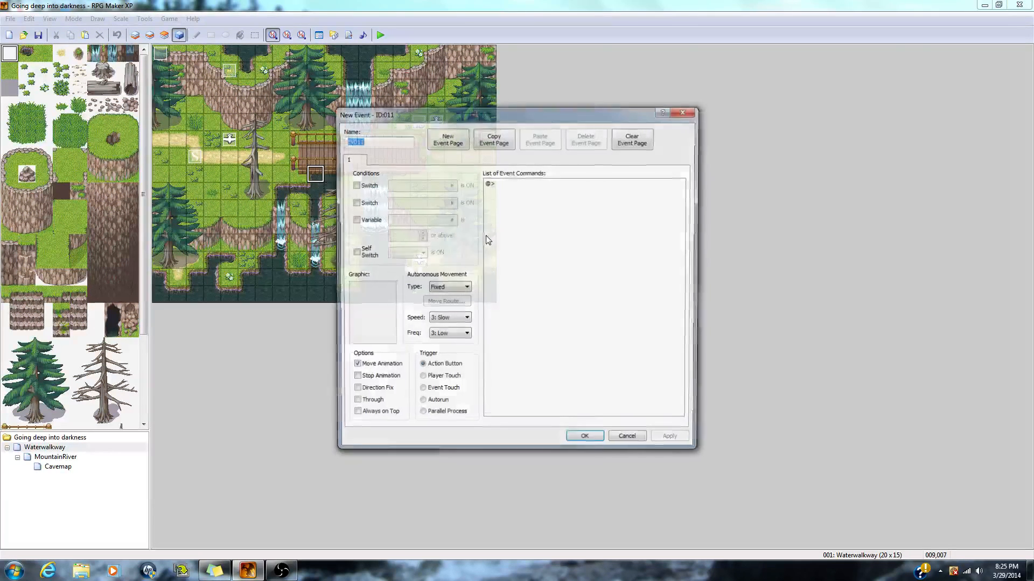
Add a Change Screen Color Tone command with red, green and blue at -34 and a time of 35 frames
double_click(504, 186)
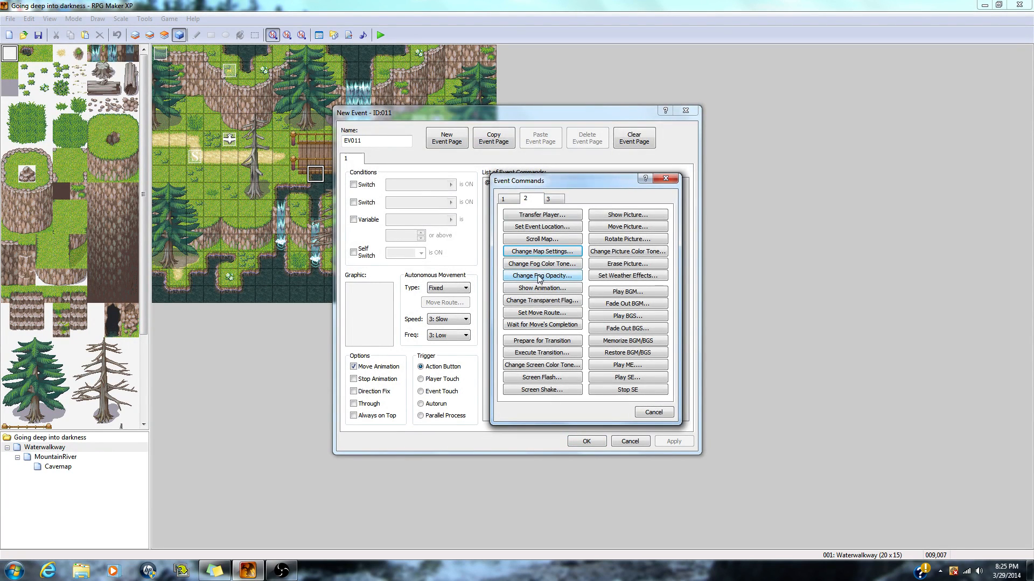
click(534, 365)
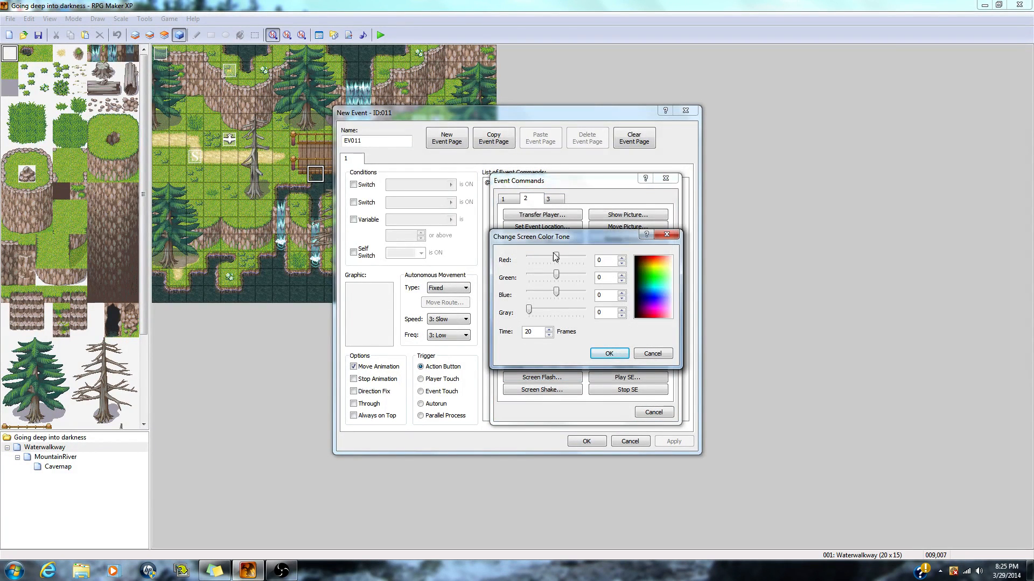
drag(556, 258, 554, 295)
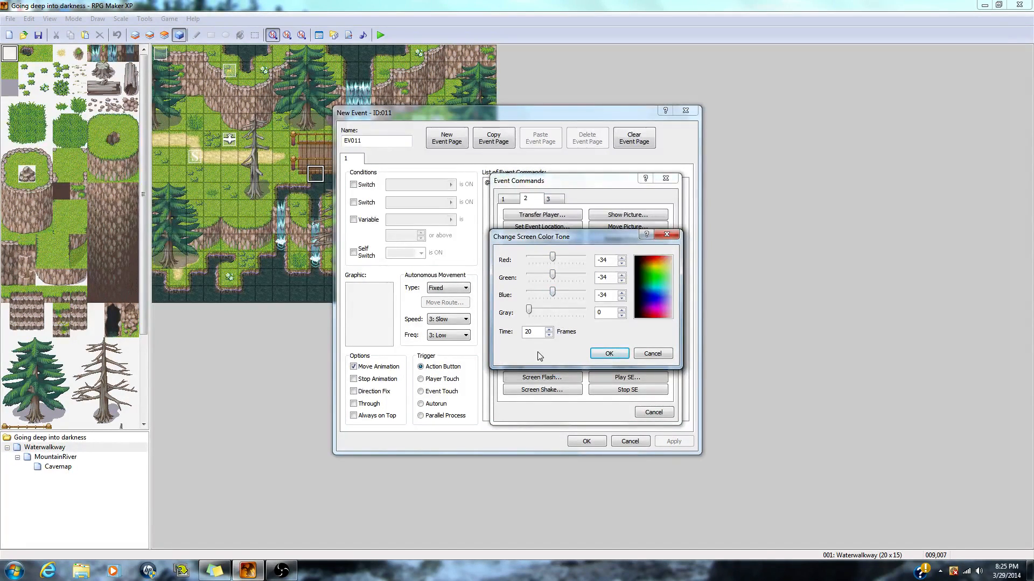
double_click(543, 332)
text(35)
click(612, 355)
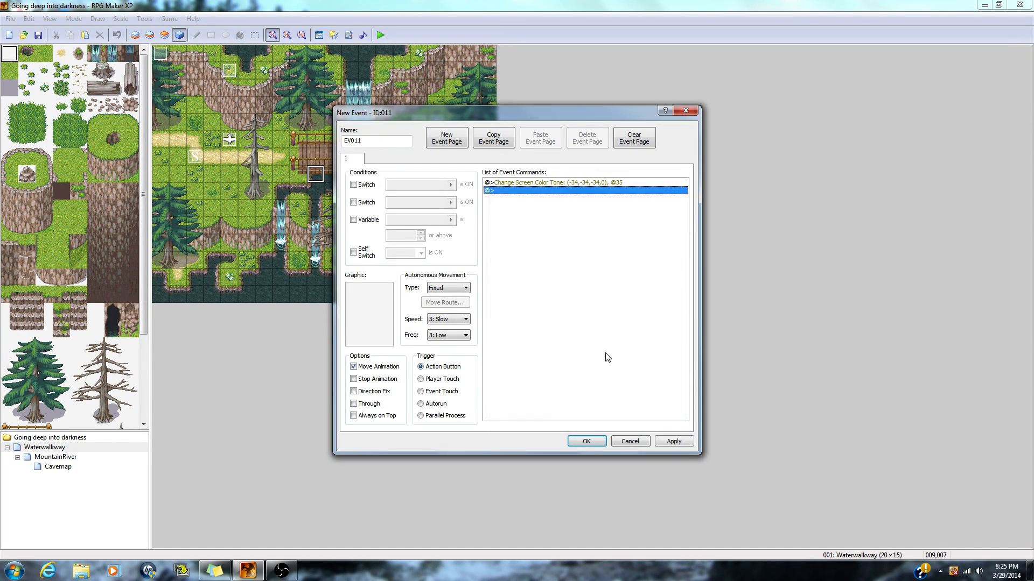
Add a Set Weather Effects command to the bridge event with Rain, power 5 and a time of 35 frames
right_click(516, 191)
click(535, 201)
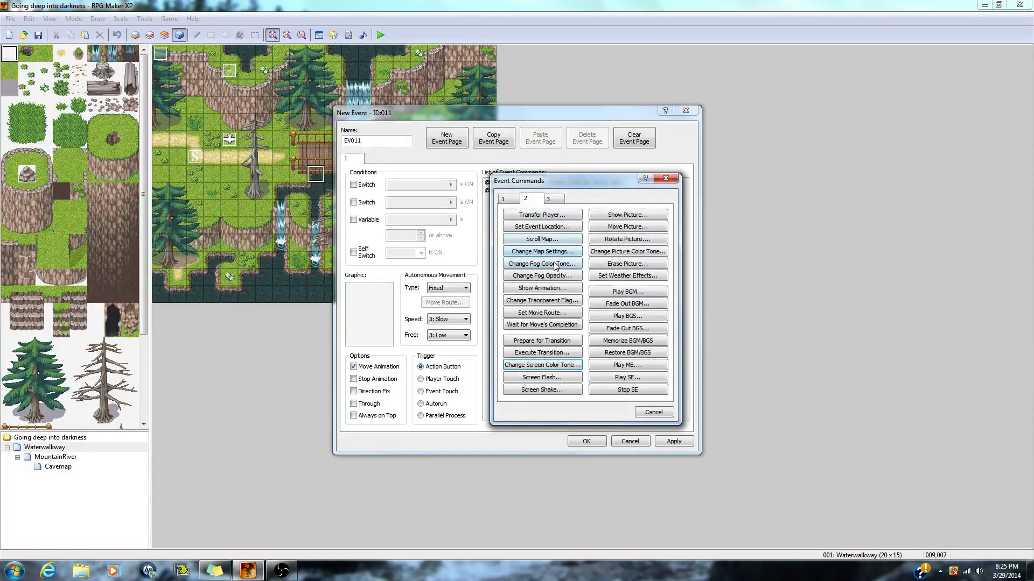
click(607, 276)
click(571, 325)
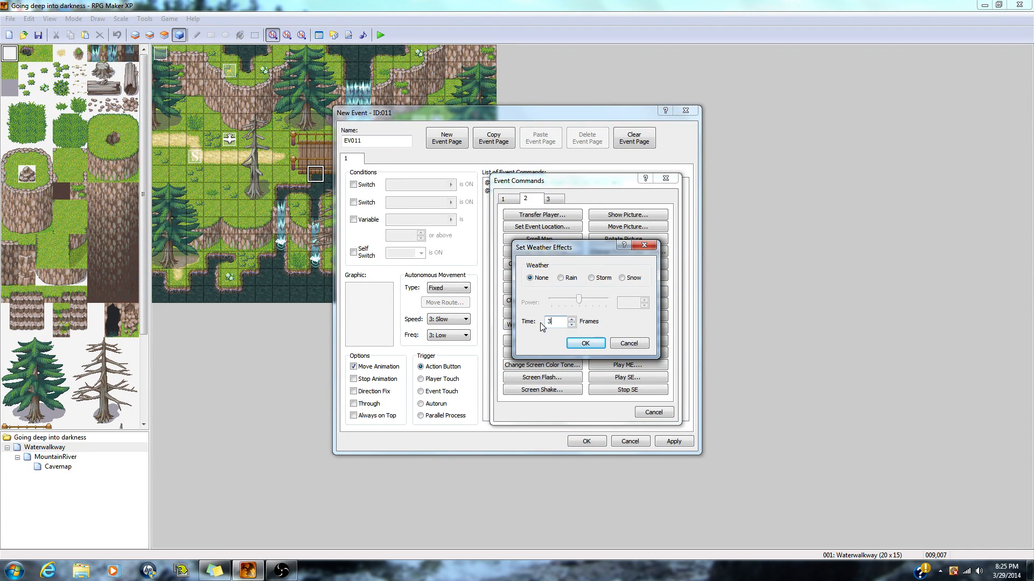
text(5)
click(567, 280)
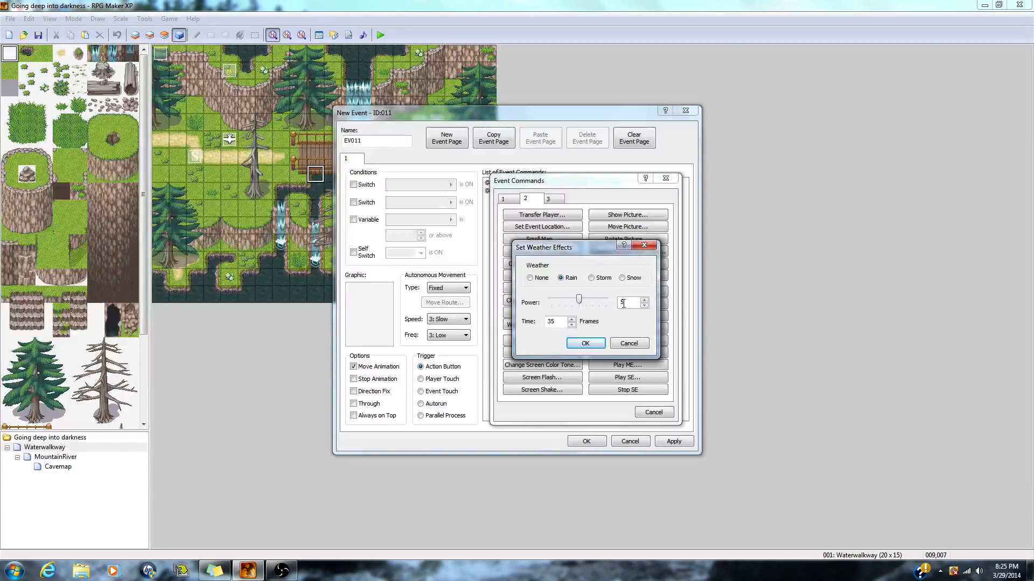
drag(583, 305, 613, 305)
drag(606, 301, 579, 301)
click(599, 278)
click(561, 278)
click(586, 343)
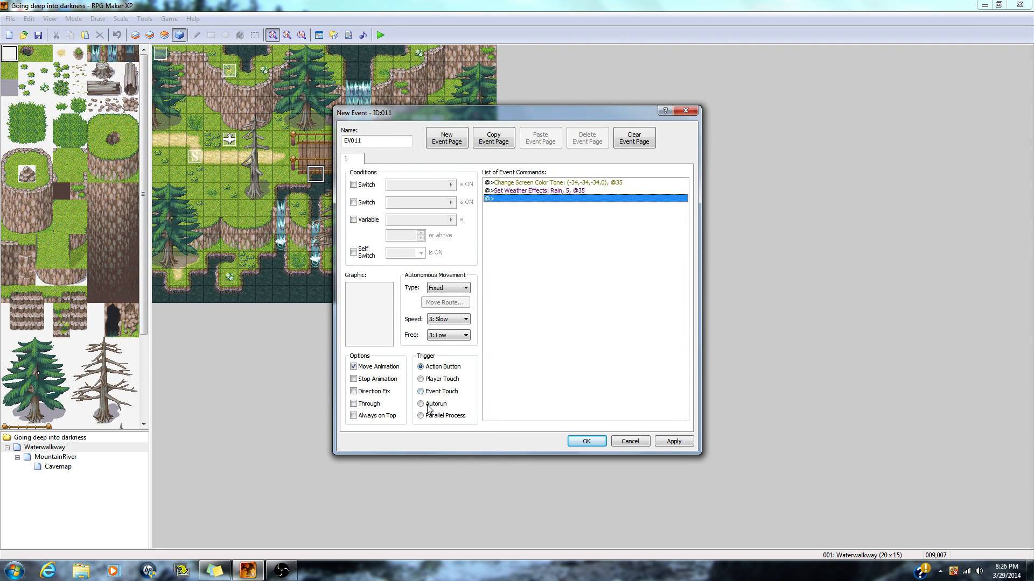
Set the bridge event's trigger to Player Touch and save the event
click(421, 379)
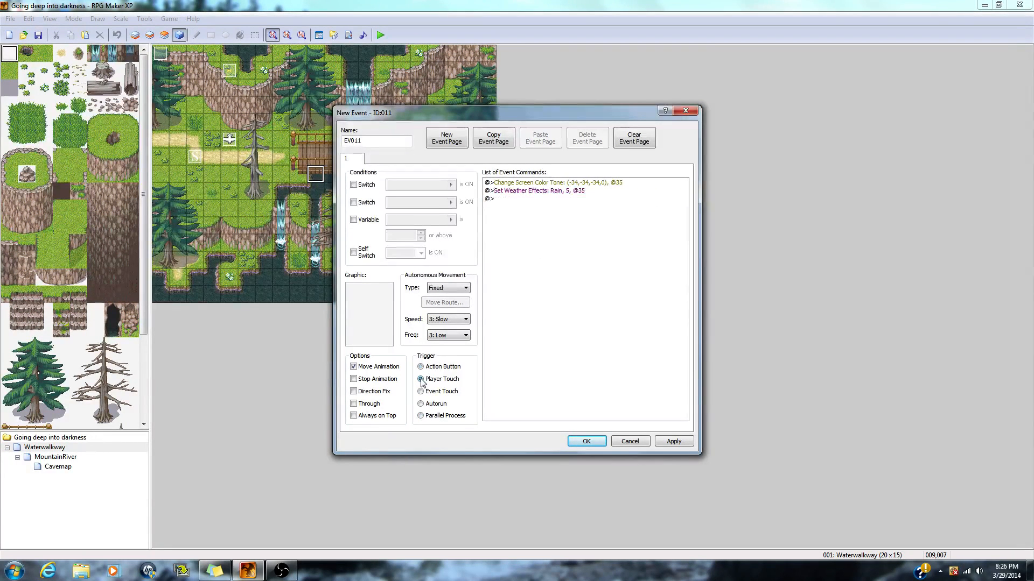
click(683, 444)
click(586, 441)
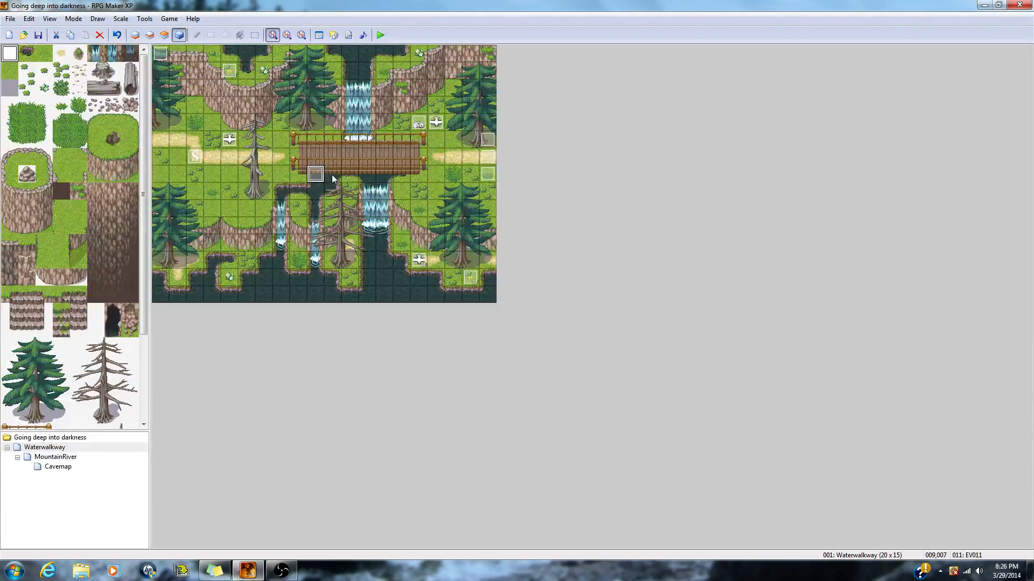
Paste copies of the rain event onto the bridge tiles 009,006 and 009,005 to cover its full width
click(312, 154)
key(ctrl+v)
click(317, 139)
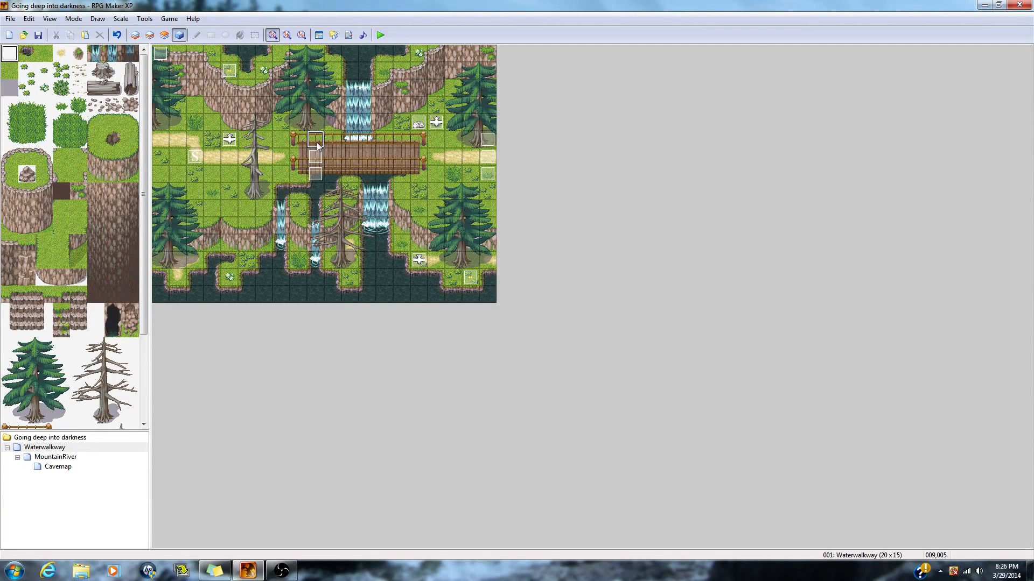
key(ctrl+v)
Create a new event before the bridge at tile 007,007 with the Player Touch trigger
click(280, 172)
double_click(281, 175)
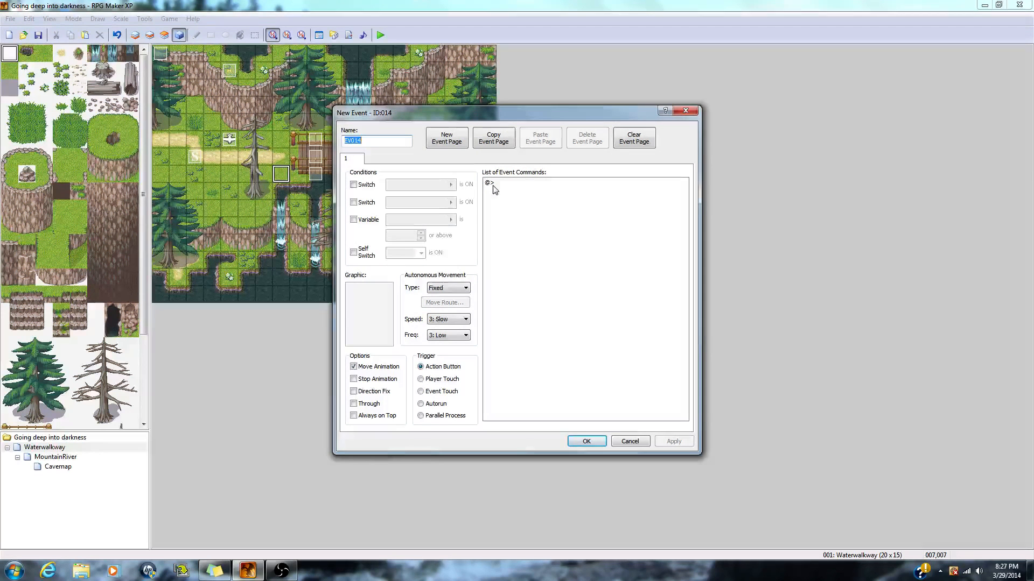
click(421, 415)
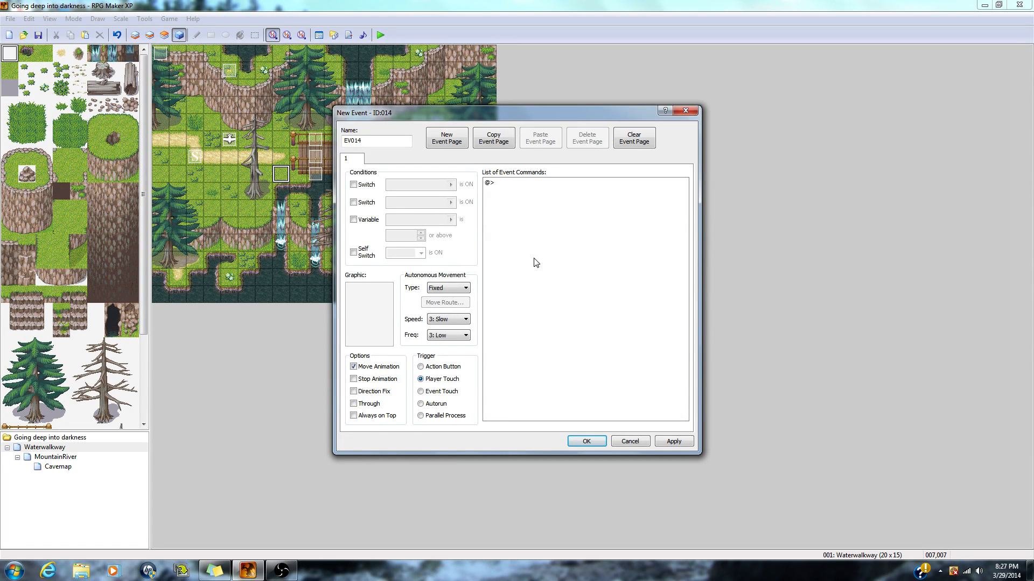
Add a Set Weather Effects command to the new event with weather None and a time of 10 frames
double_click(504, 183)
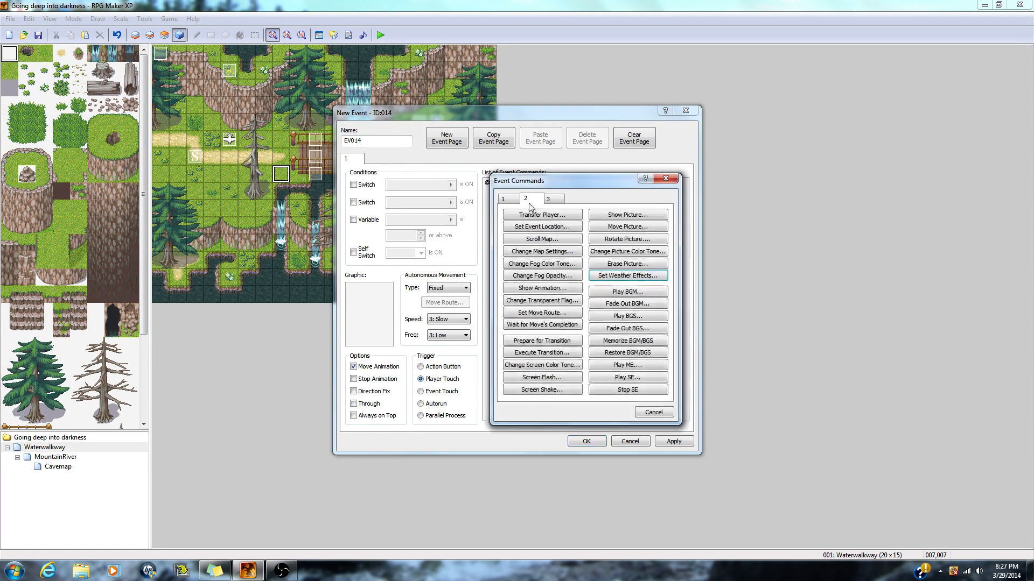
click(602, 276)
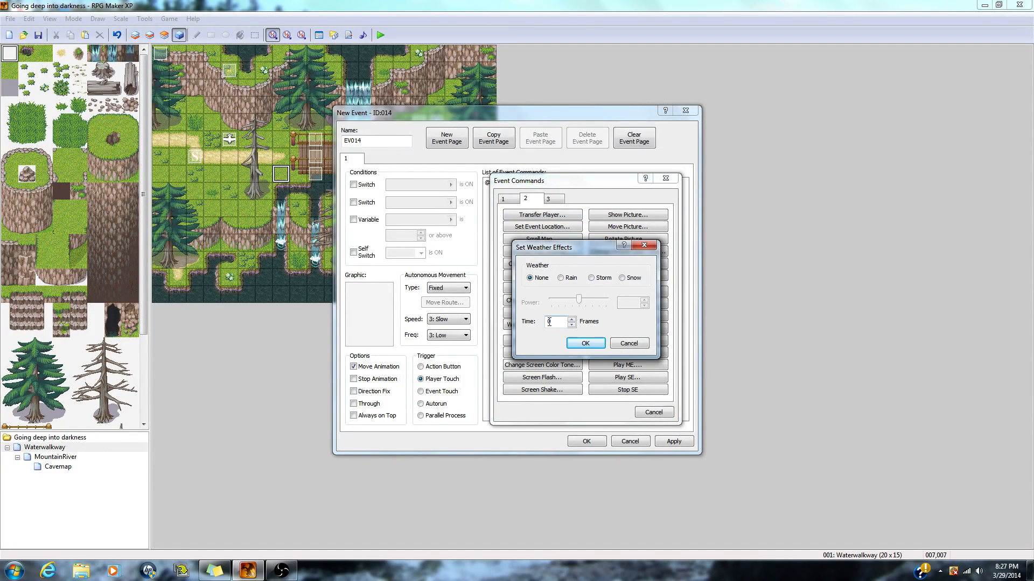
click(579, 345)
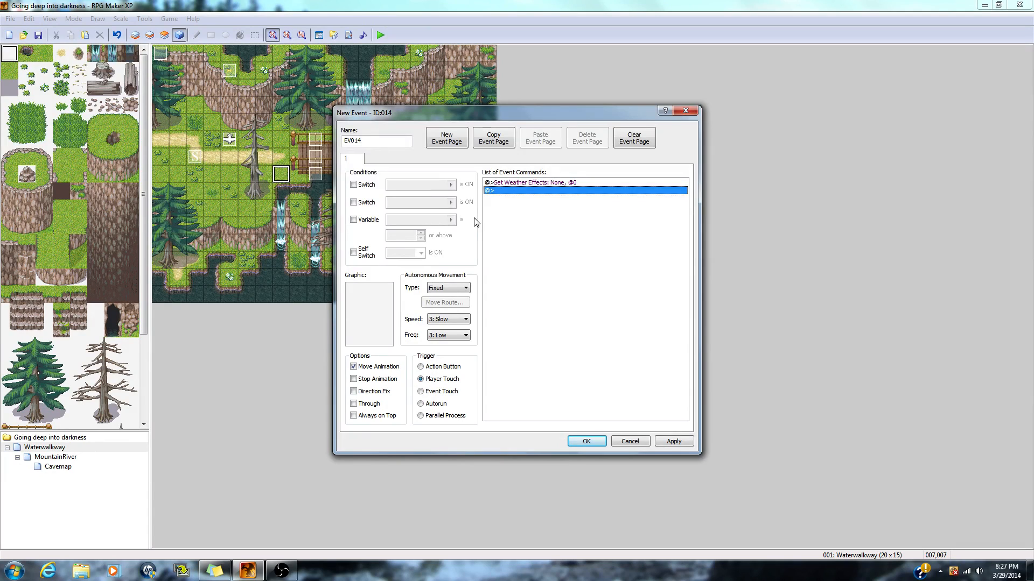
right_click(510, 186)
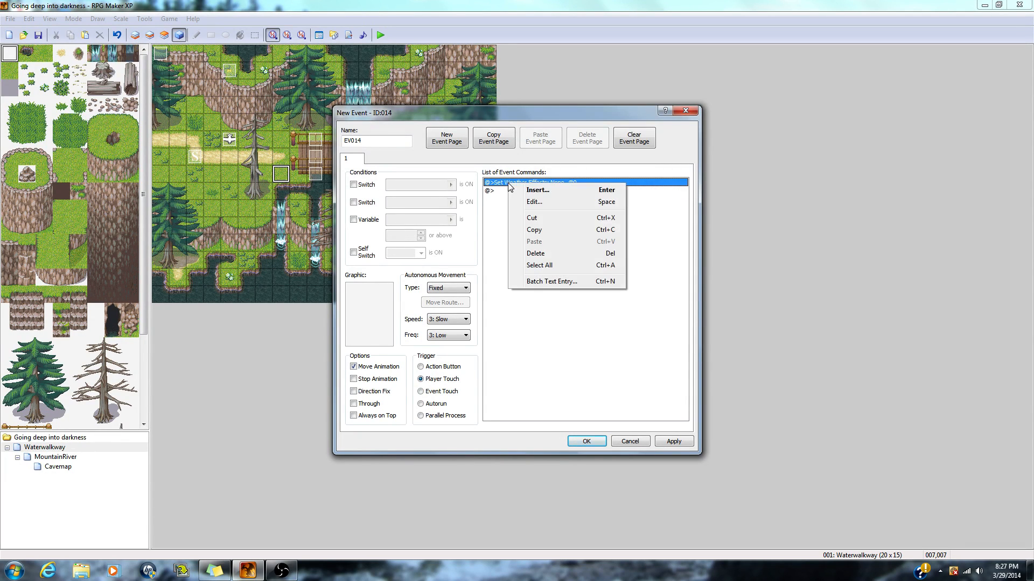
click(532, 201)
click(572, 319)
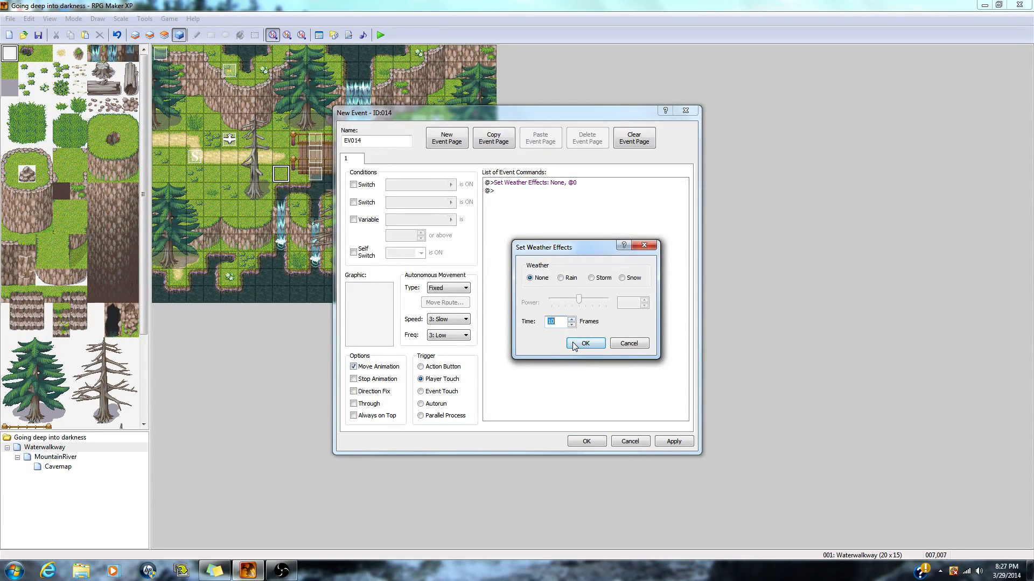
click(585, 343)
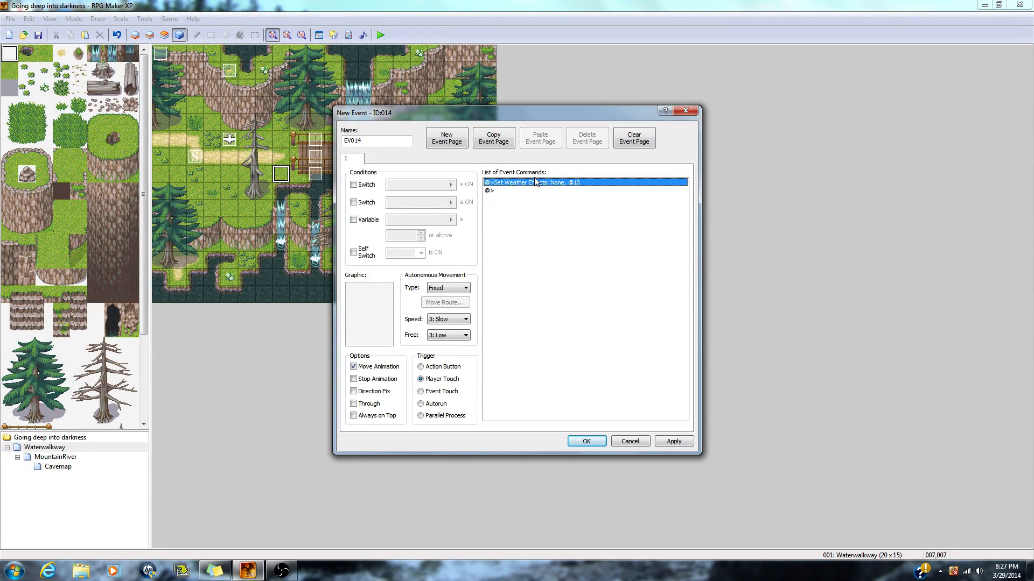
Add a Change Screen Color Tone command with all colors at 0 and a time of 20 frames, and save the event
click(496, 192)
right_click(497, 192)
click(514, 197)
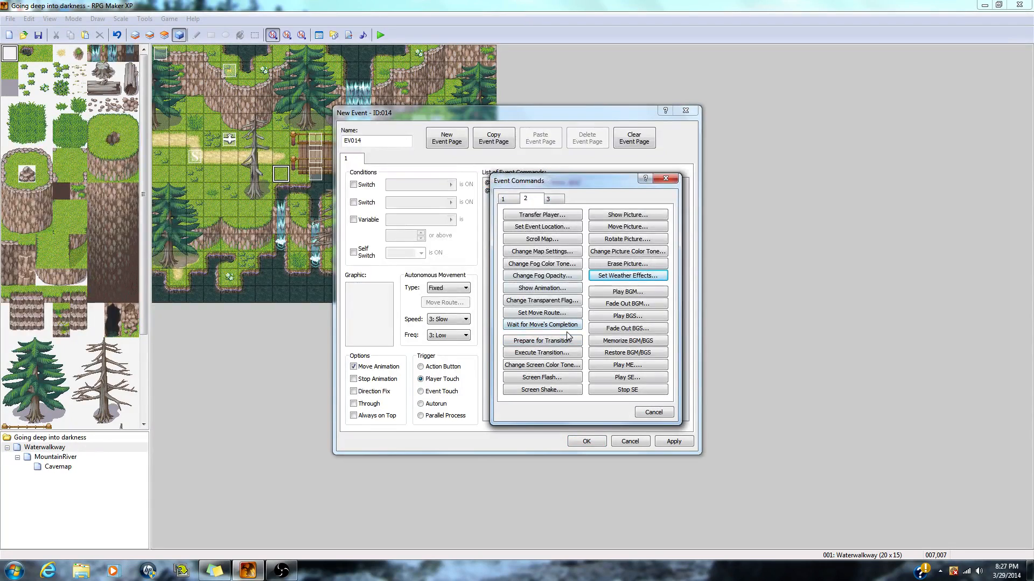
click(542, 368)
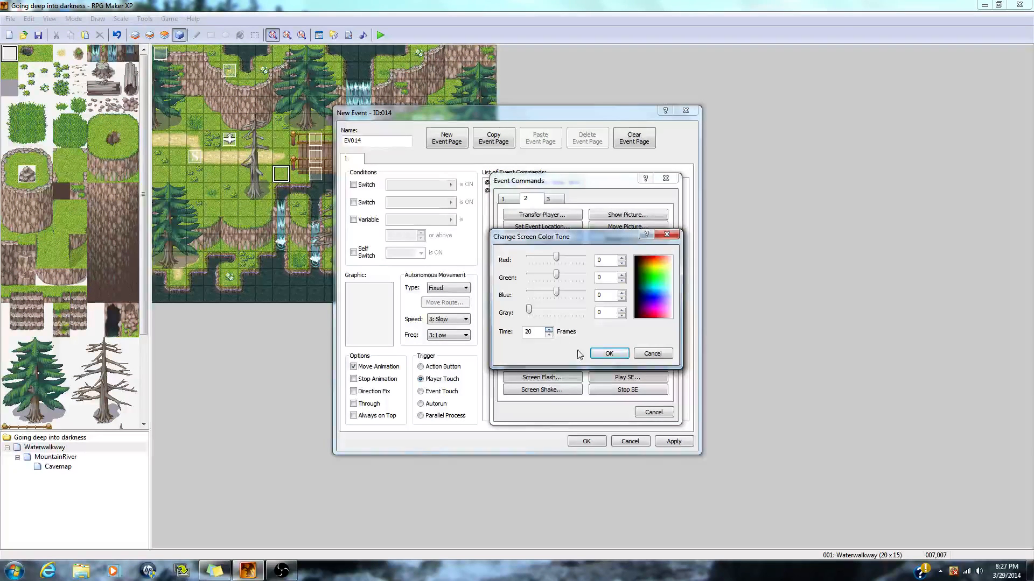
click(610, 353)
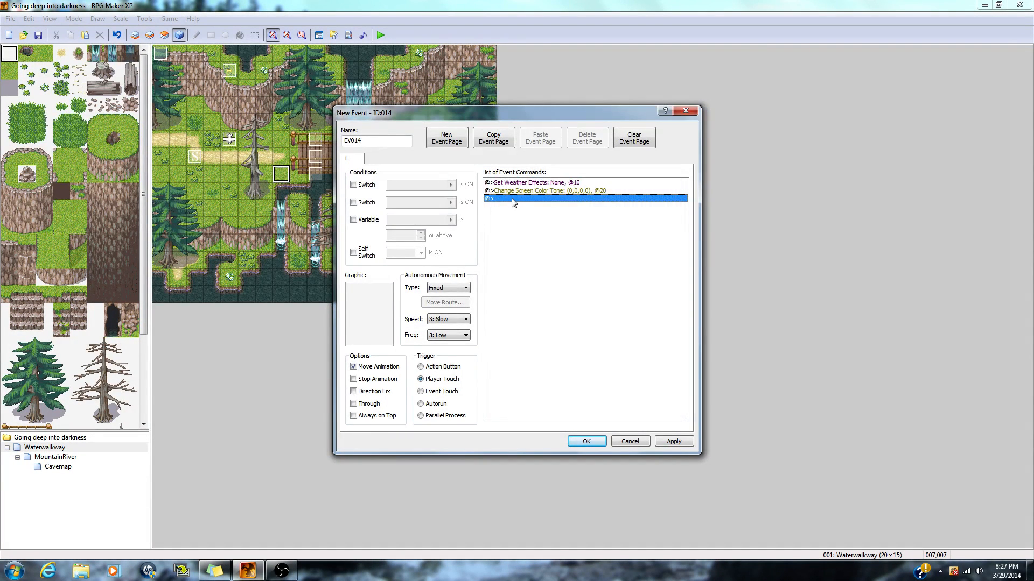
click(667, 441)
click(587, 442)
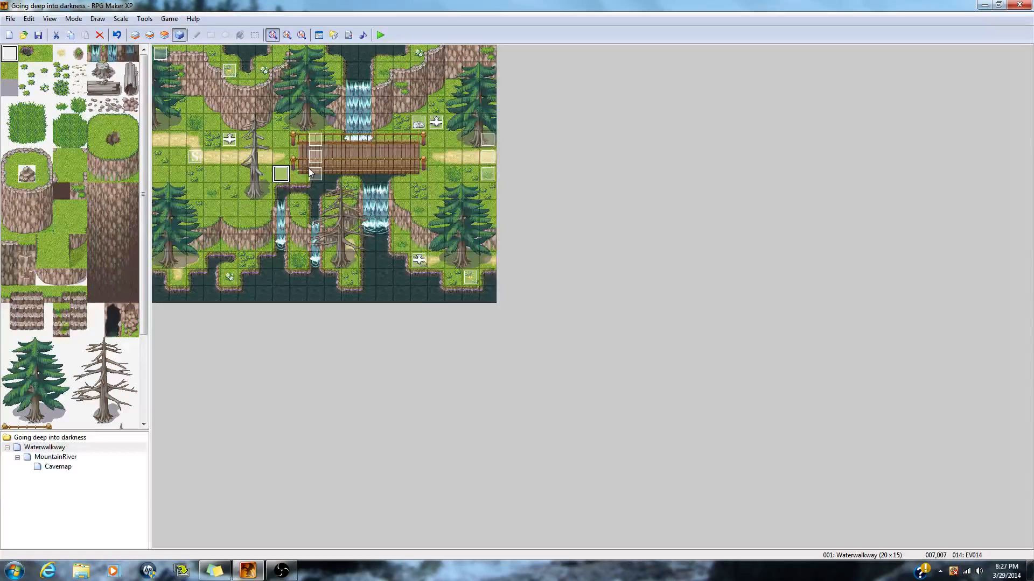
Copy the weather-clearing event at 007,007 to tiles 007,006 and 007,005
key(ctrl+c)
click(283, 157)
key(ctrl+v)
click(284, 146)
key(ctrl+v)
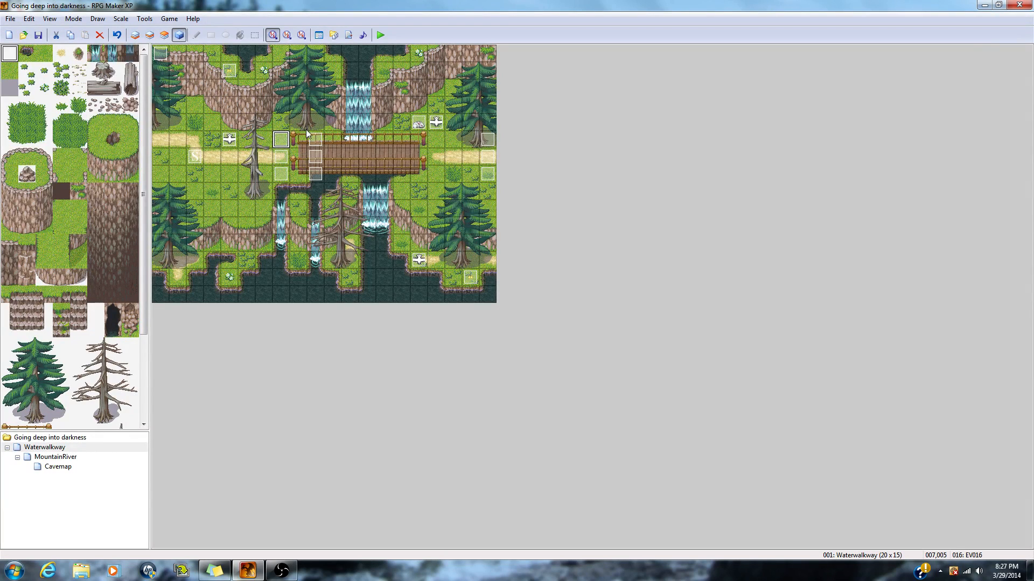
Playtest the project, start the game and walk the hero east across the bridge to check the rain and darkened tone
click(384, 39)
click(474, 307)
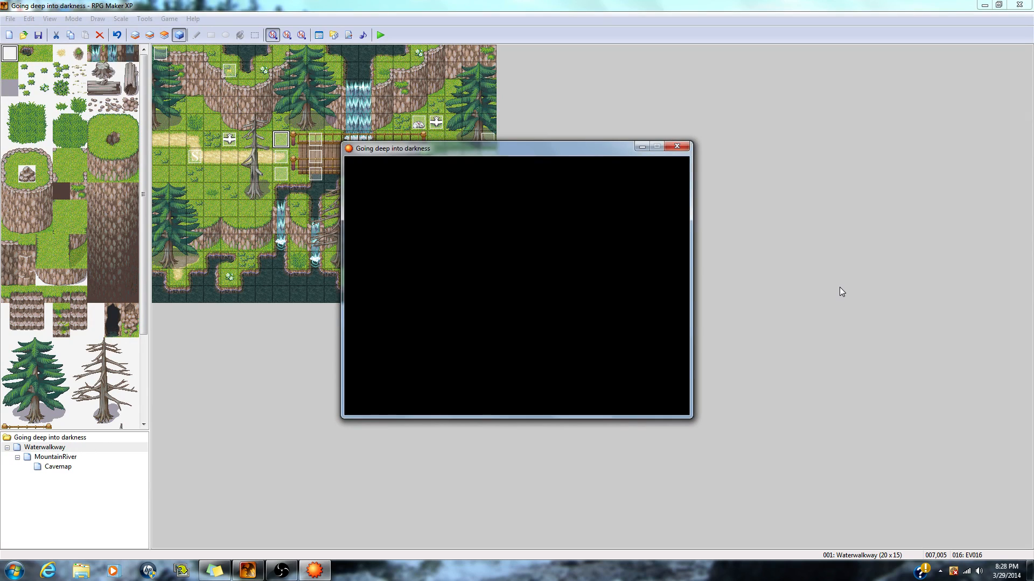
key(Return)
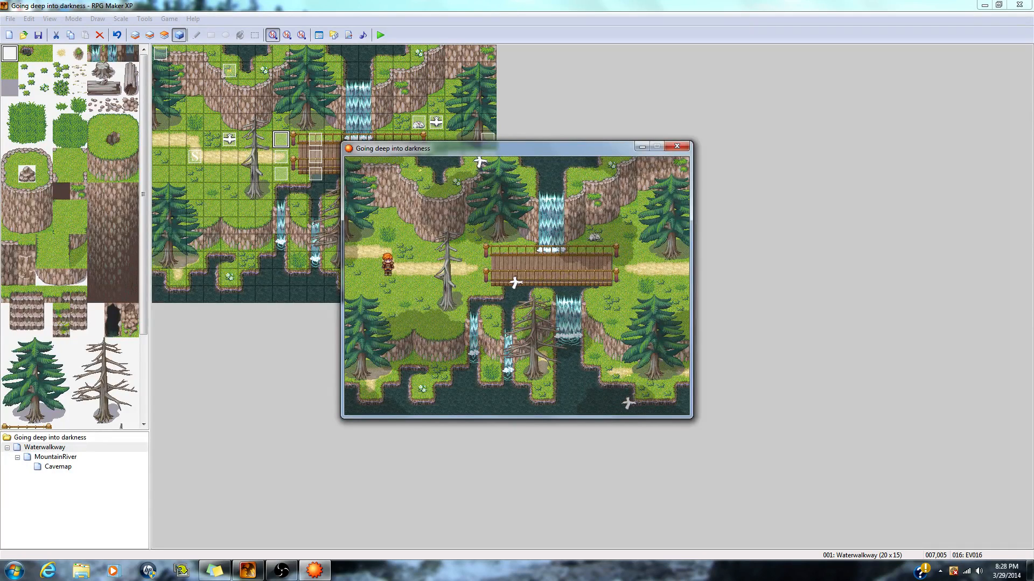
key(Right)
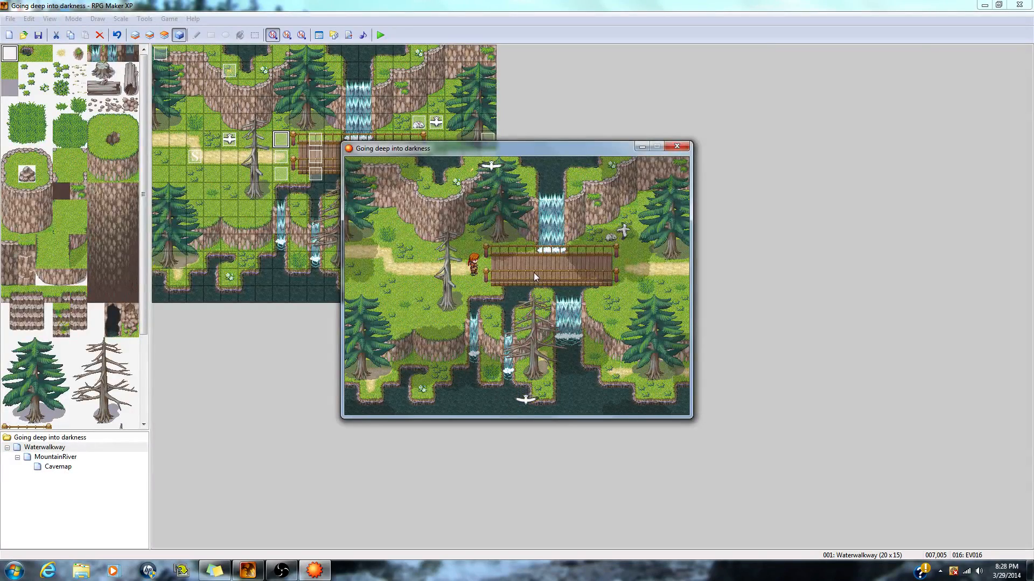
key(Right)
key(Right)
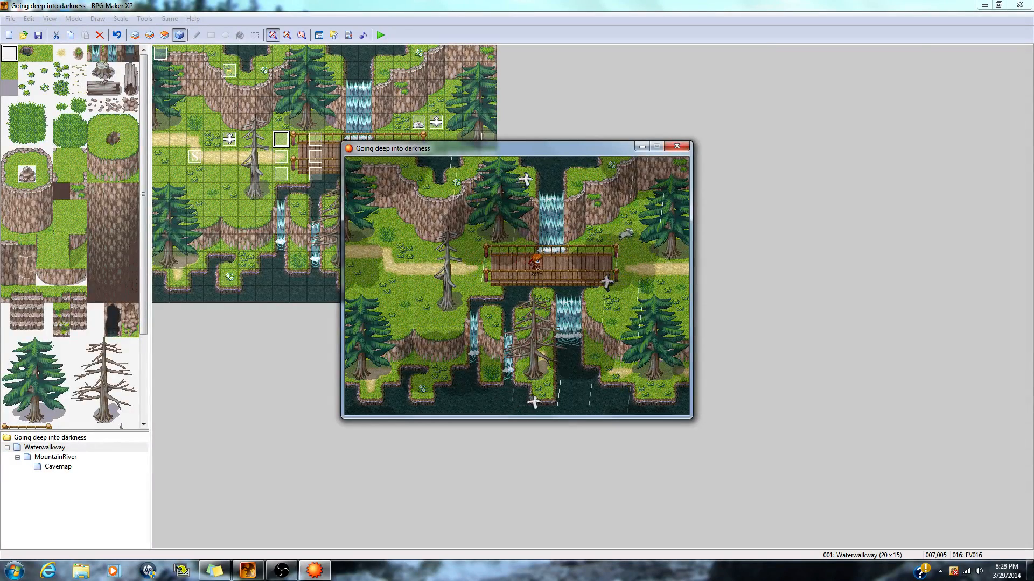
key(Right)
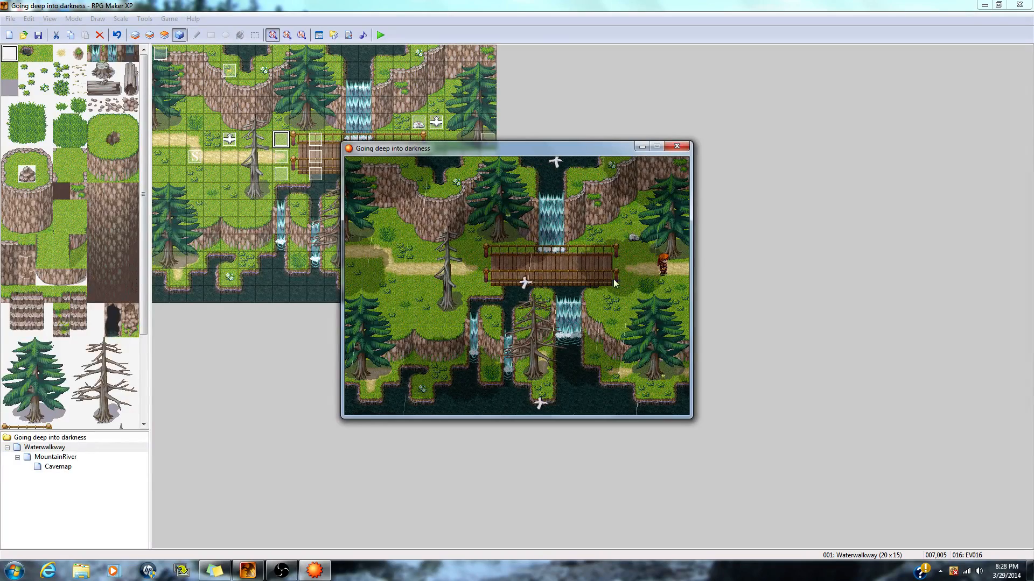
Walk the hero back and forth over both event columns to test the weather switching on and off
key(Left)
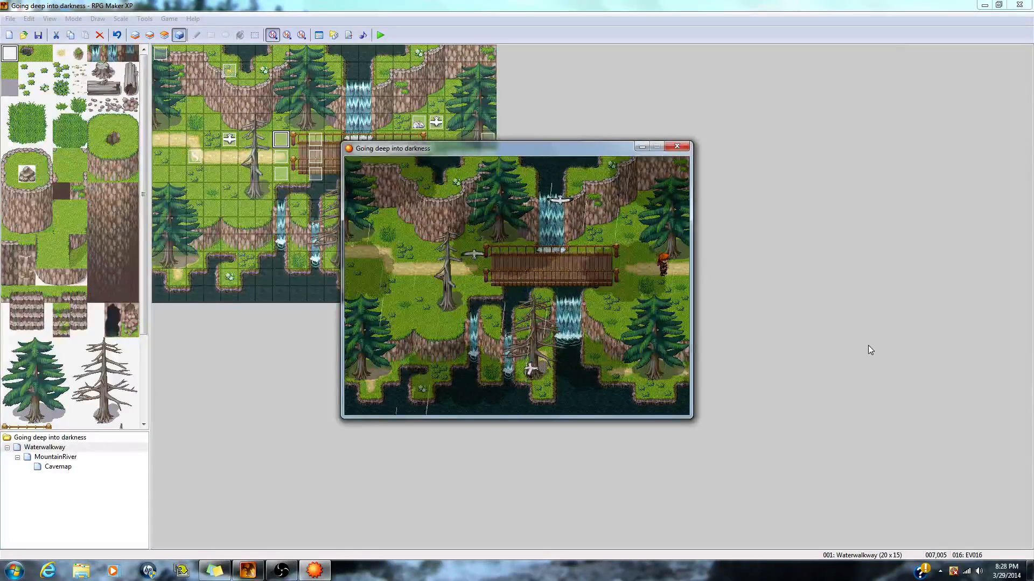
key(Left)
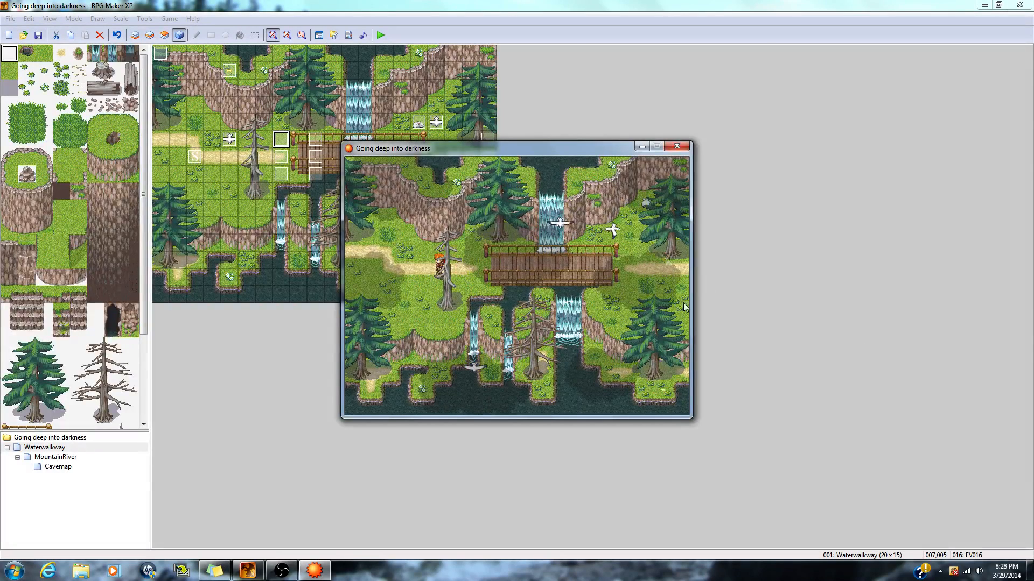
key(Right)
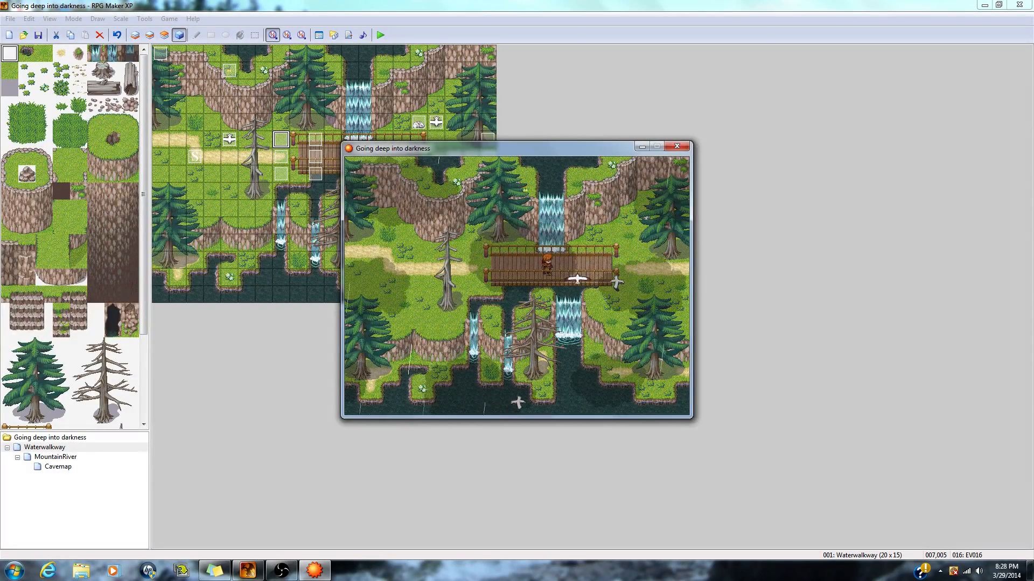
key(Left)
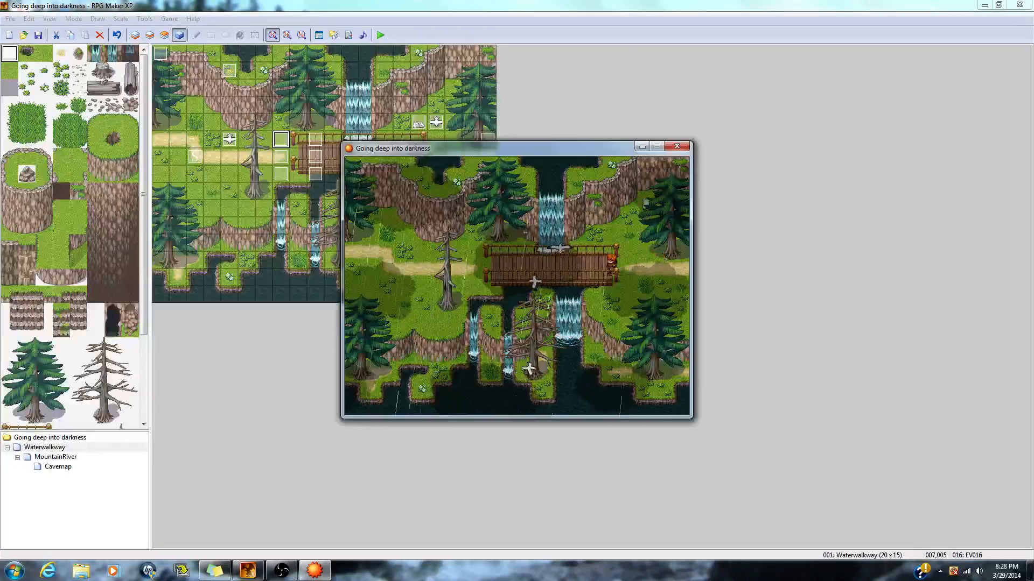
key(Left)
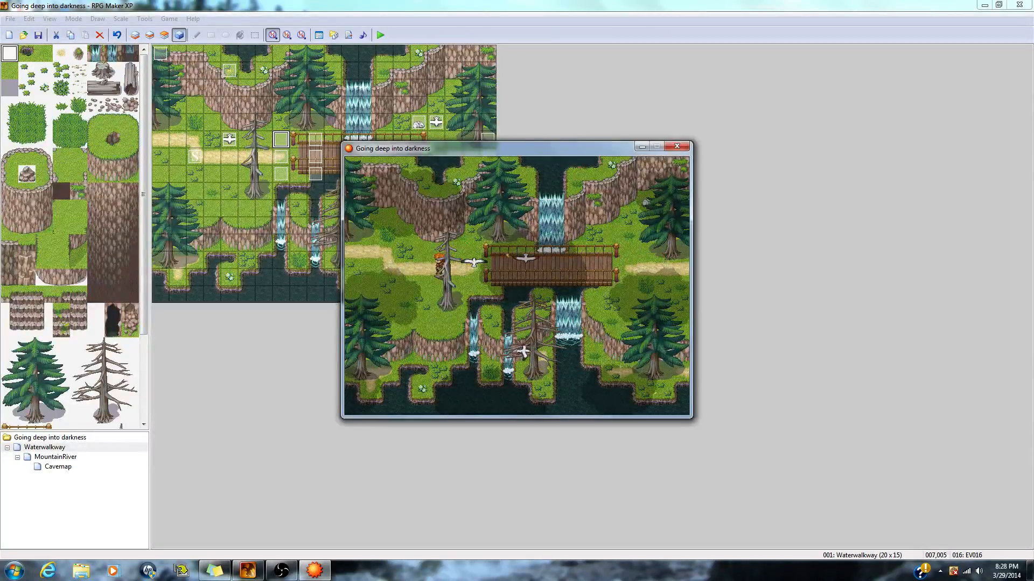
key(Right)
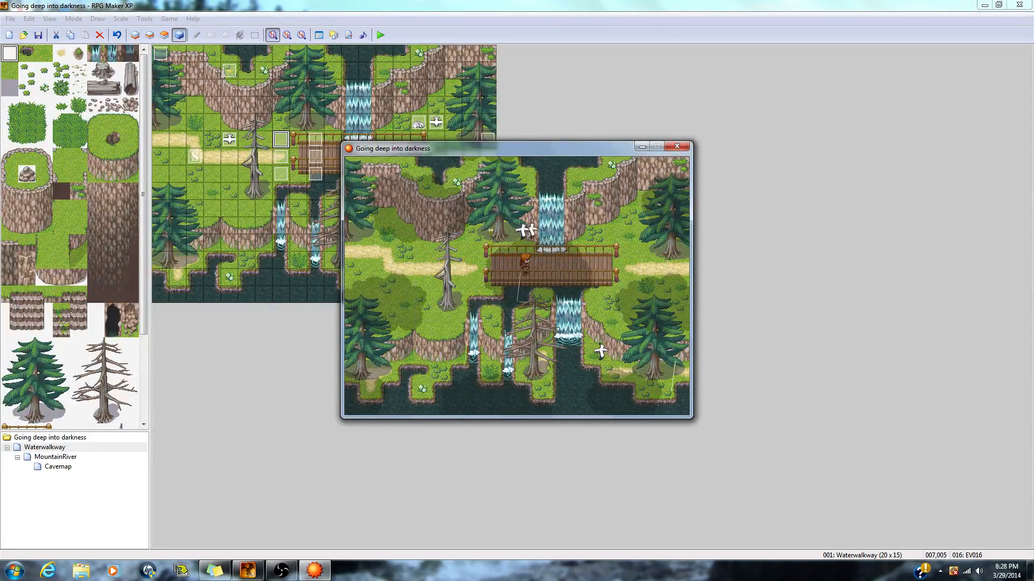
key(Left)
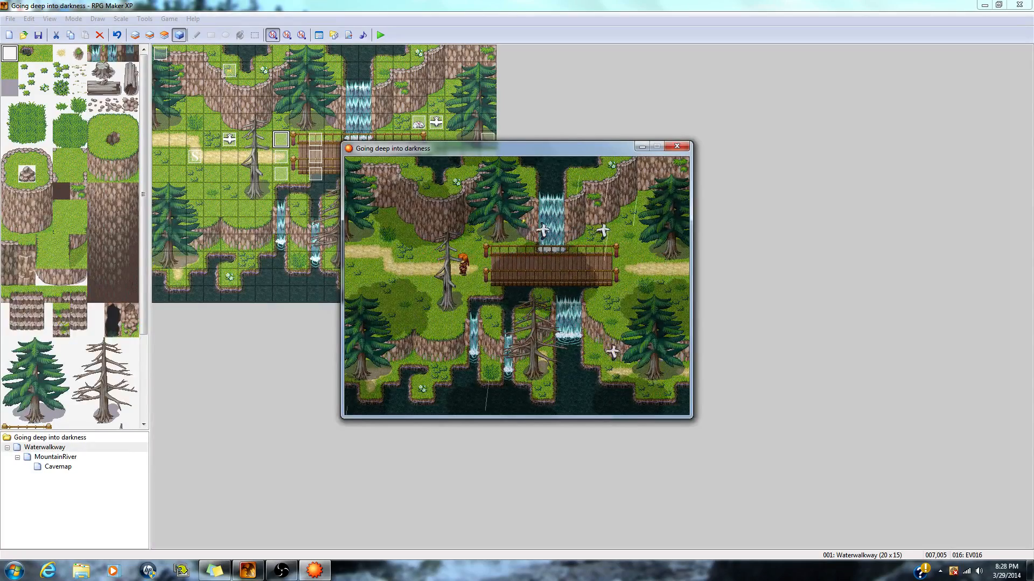
Walk the hero east over the bridge into the MountainRiver map to check the rain there
key(Right)
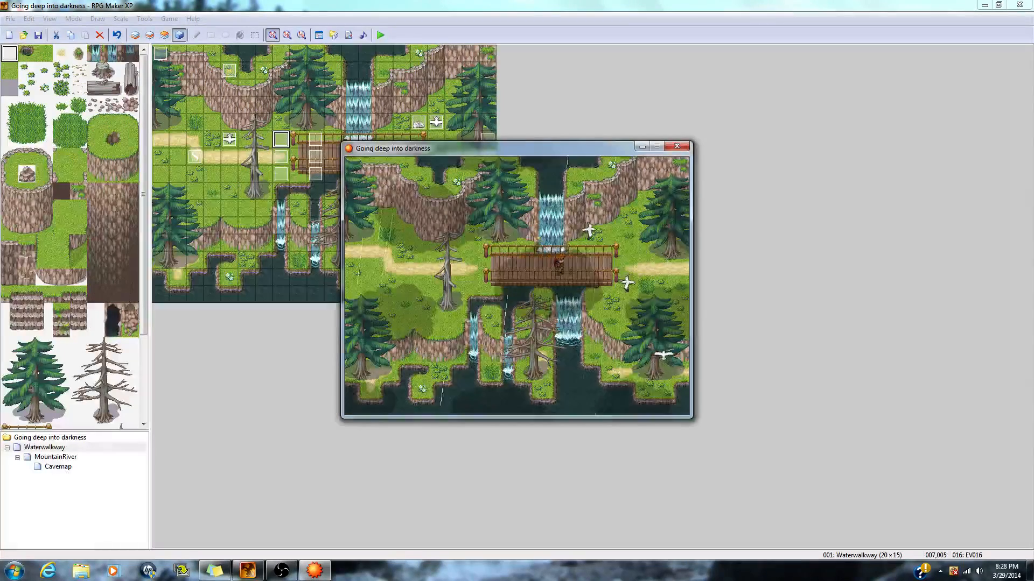
key(Right)
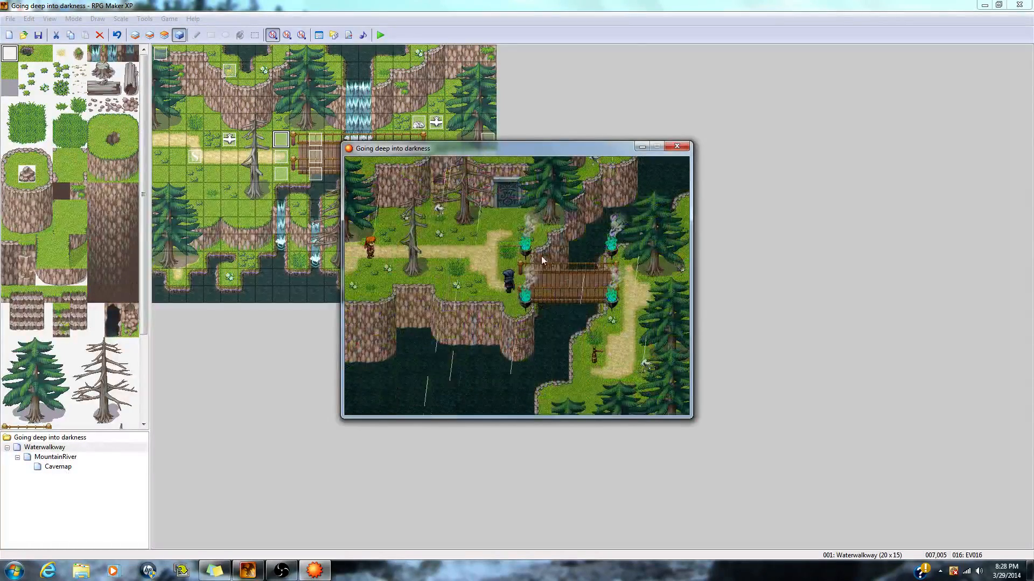
key(Right)
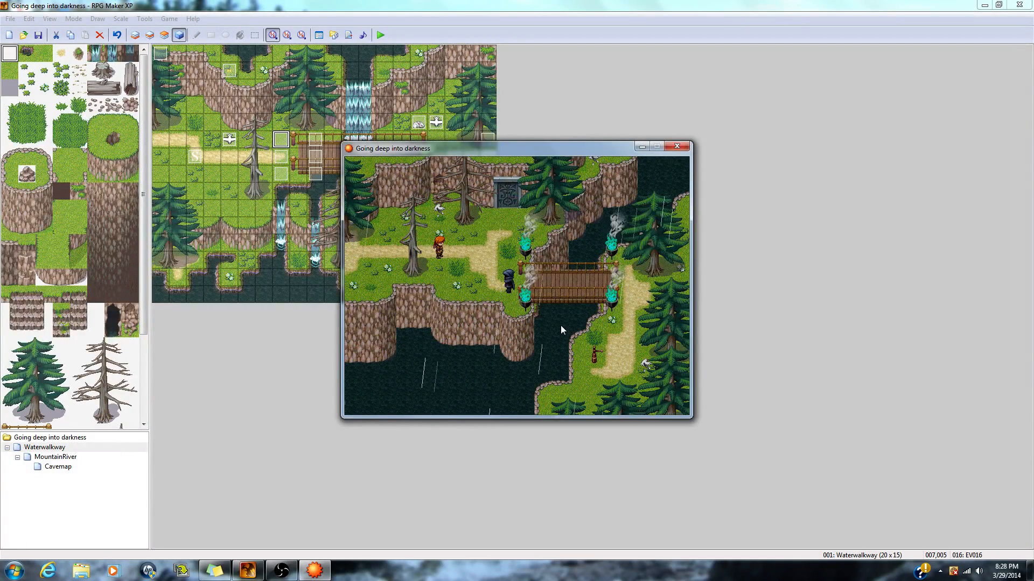
Close the playtest and look through the Cavemap, MountainRiver and Waterwalkway maps
click(677, 146)
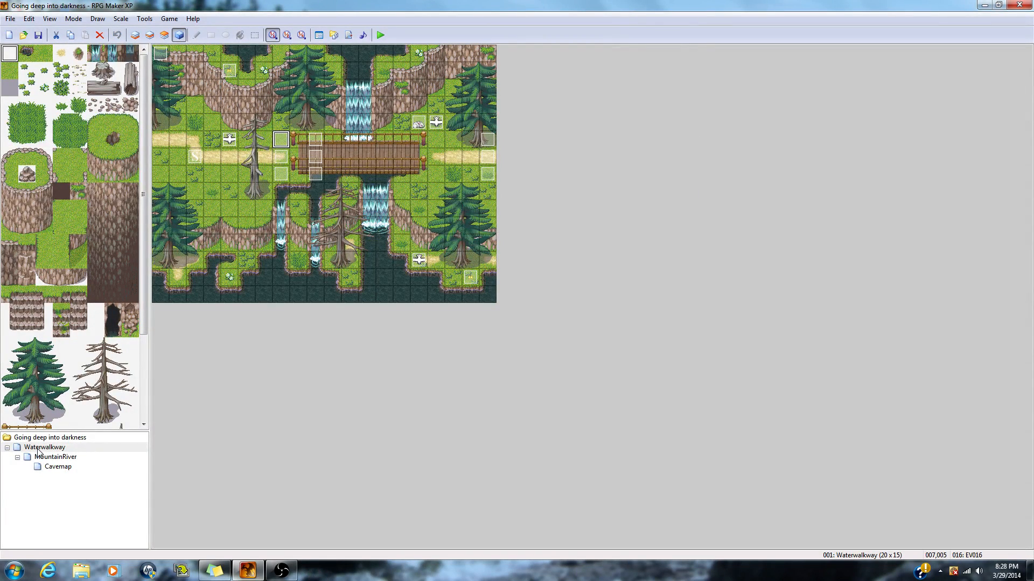
click(51, 467)
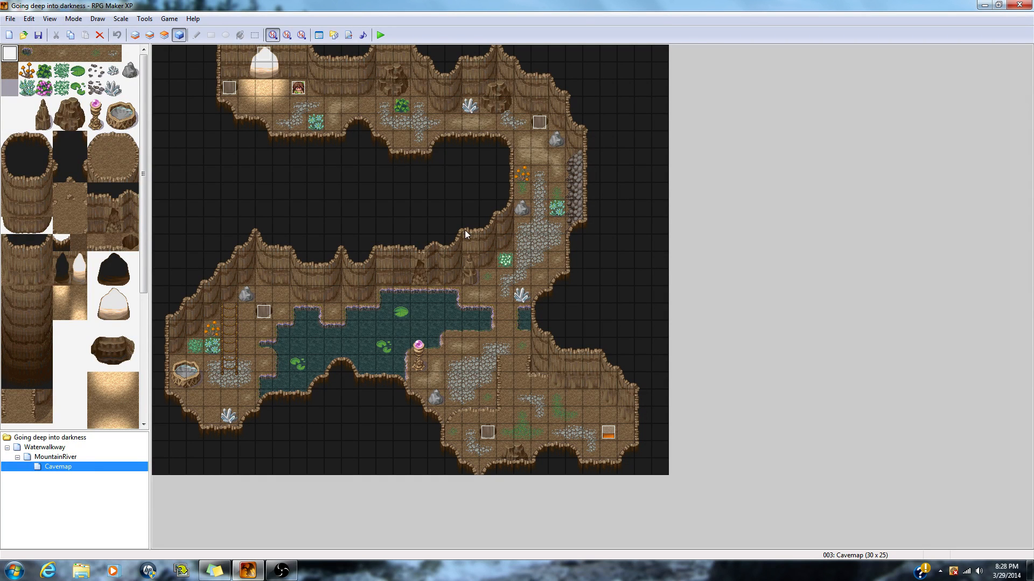
click(46, 458)
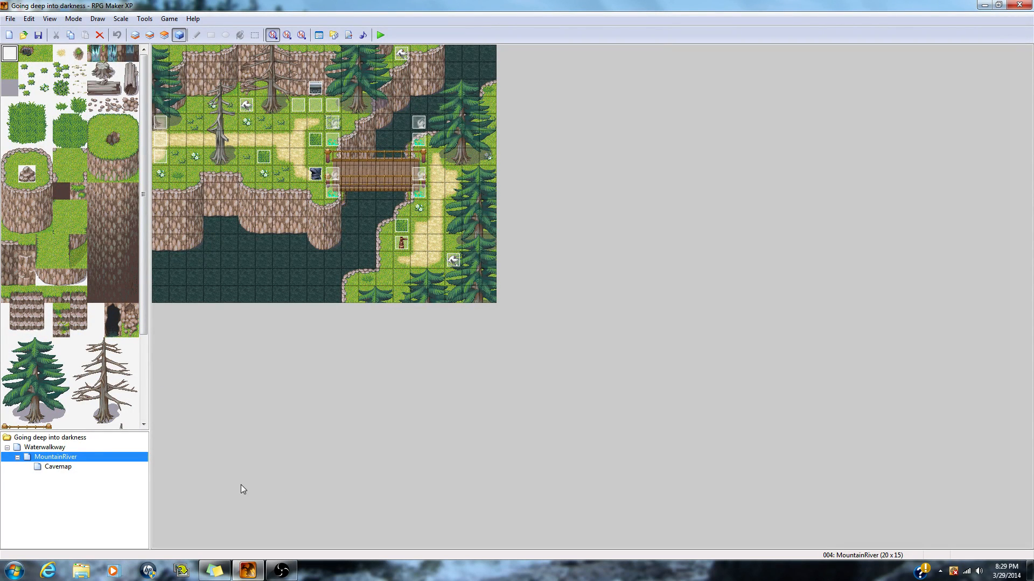
click(50, 448)
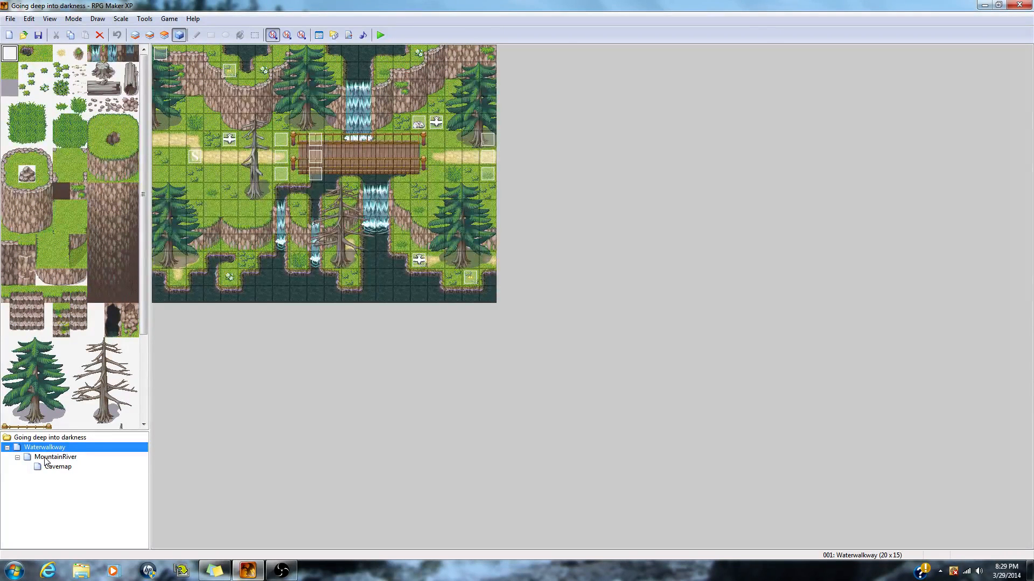
Create a new event at tile 000,000 of the MountainRiver map with the Parallel Process trigger
click(45, 459)
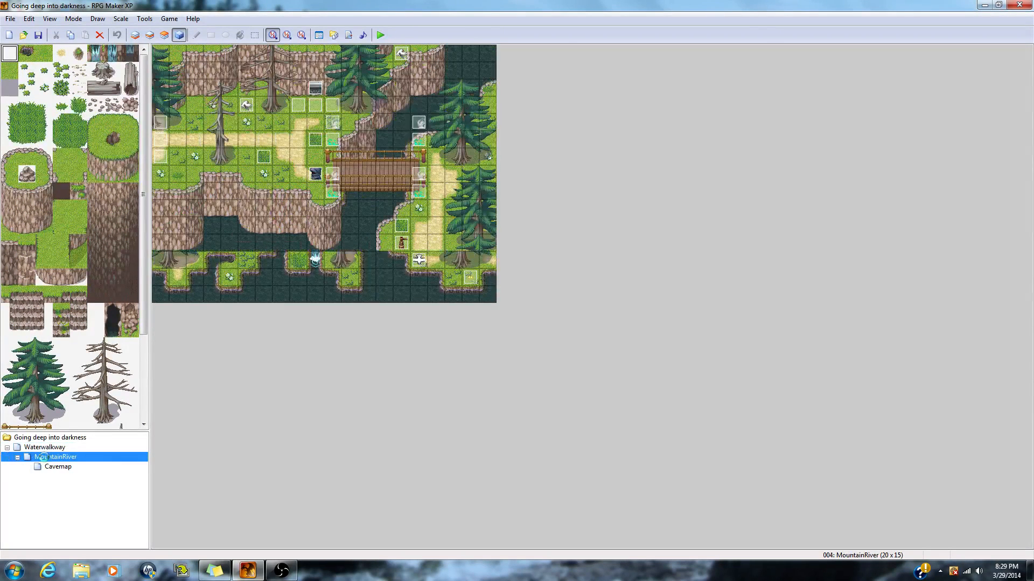
click(161, 58)
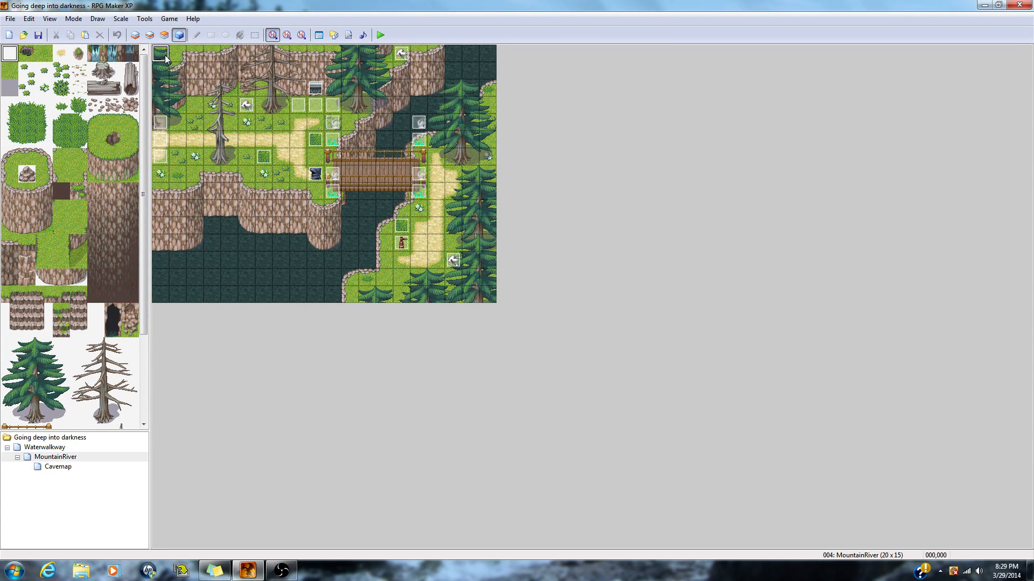
right_click(165, 58)
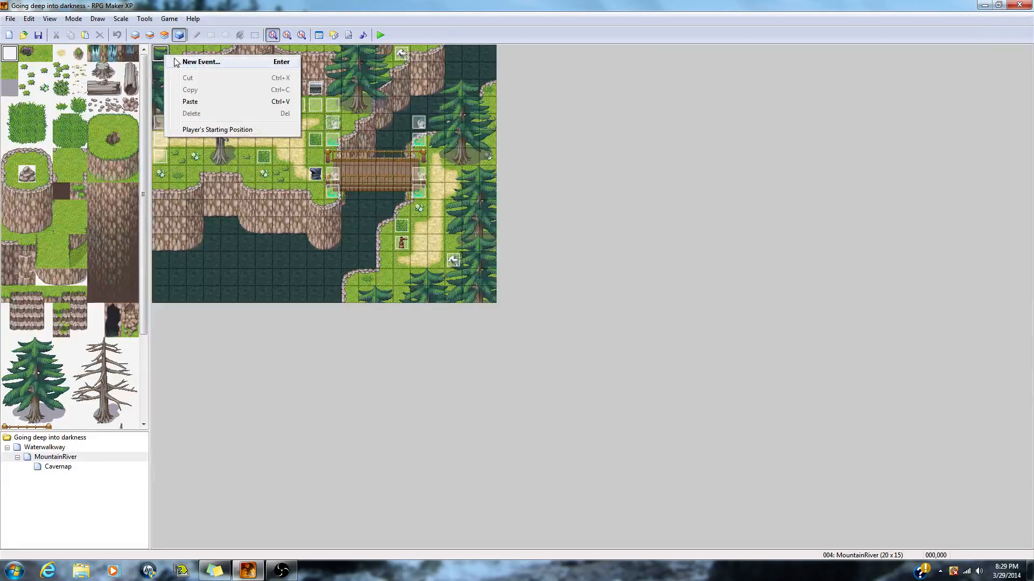
click(186, 64)
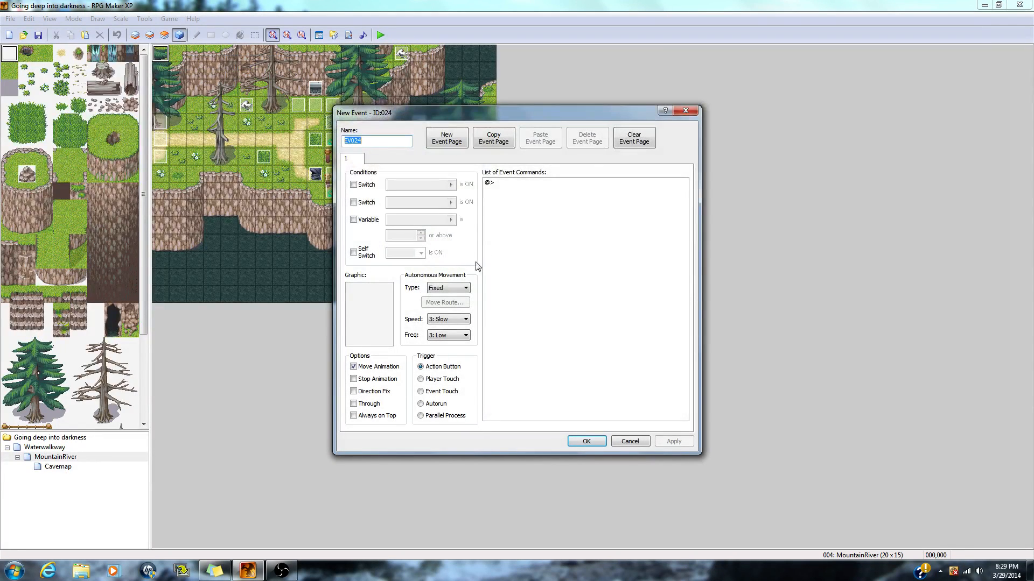
click(383, 318)
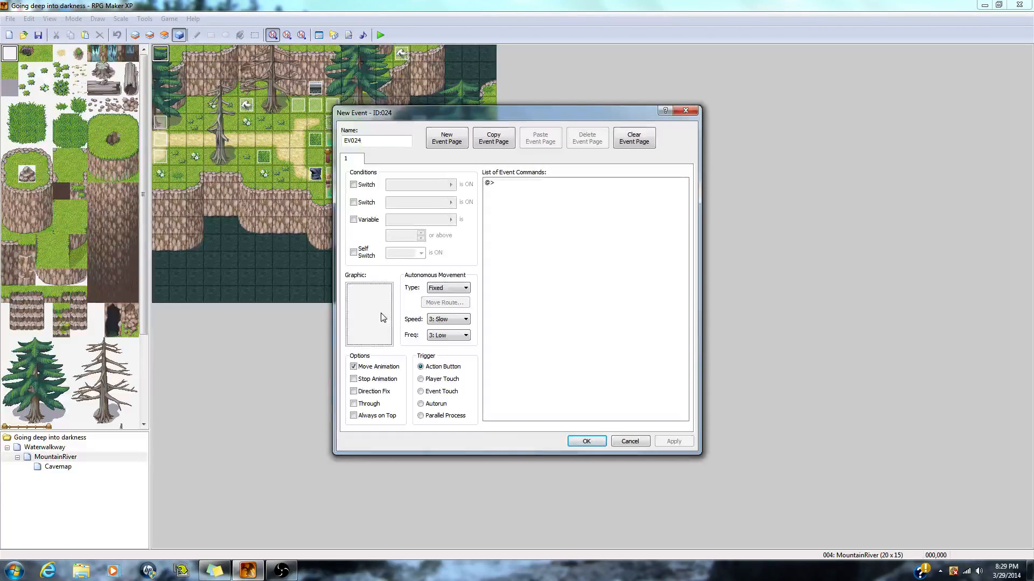
click(512, 404)
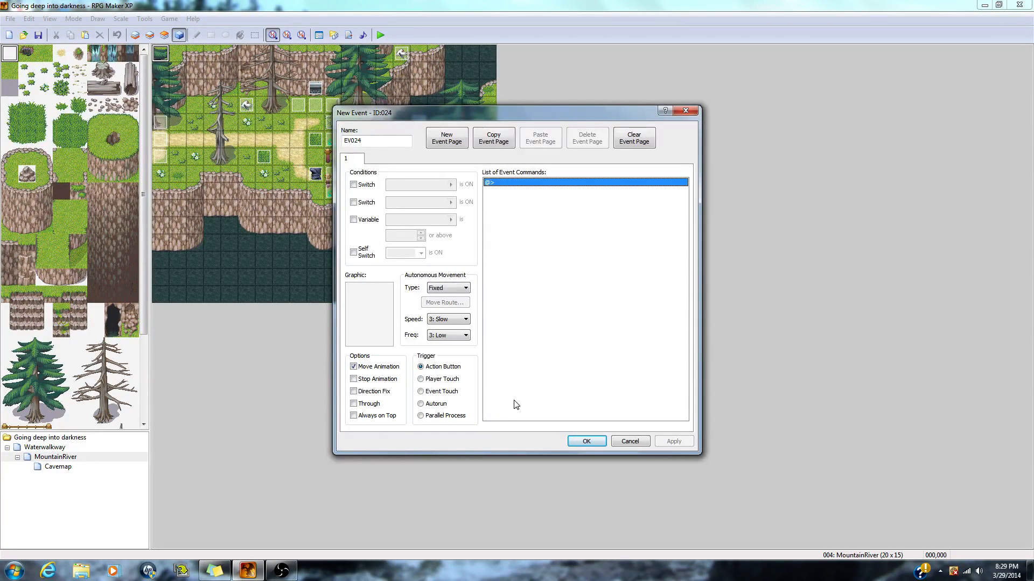
click(437, 416)
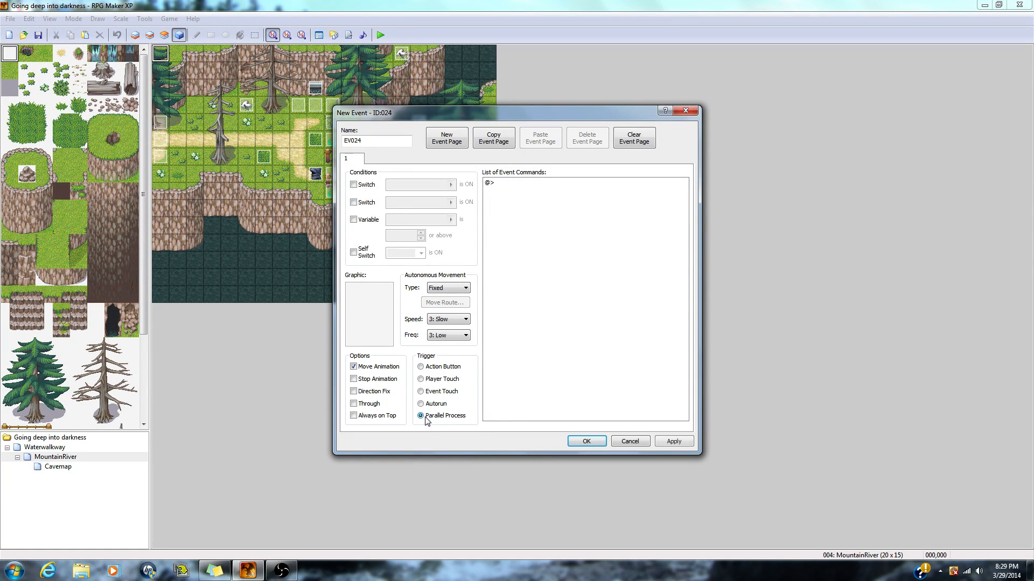
Add a Change Map Settings command to the event using the 002-Clouds01 fog graphic with SX 1 and SY 1
double_click(511, 185)
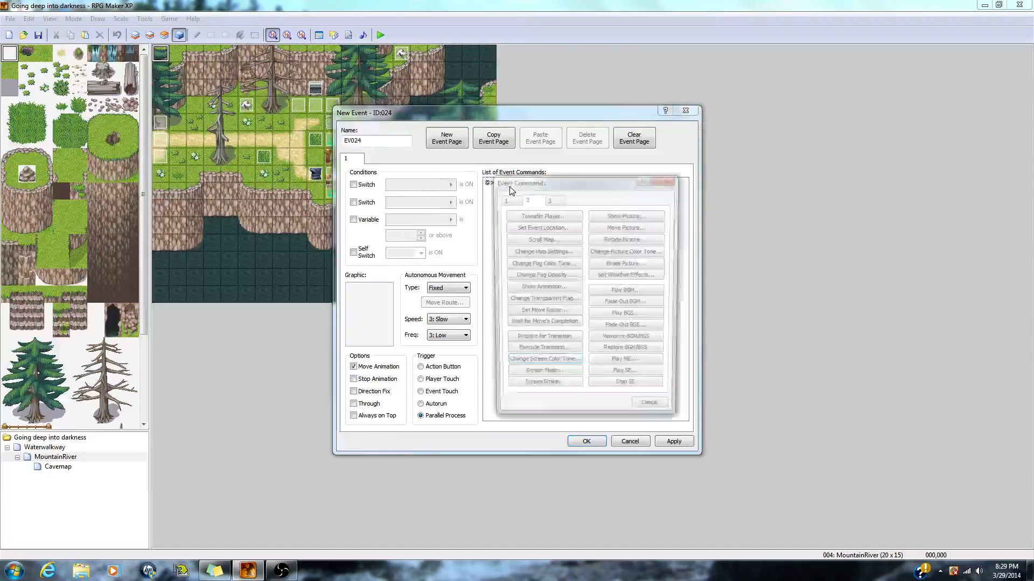
click(536, 201)
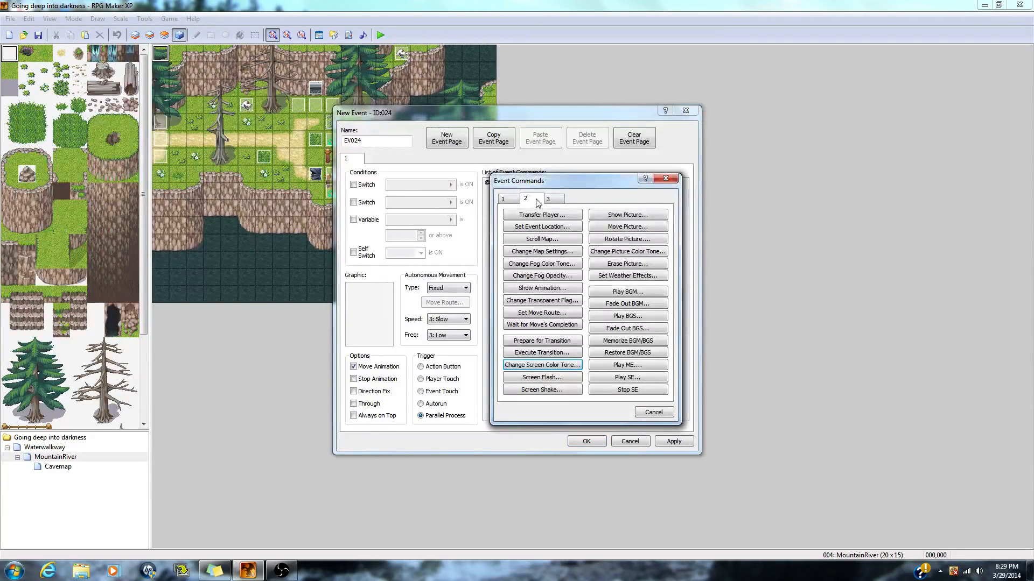
click(536, 256)
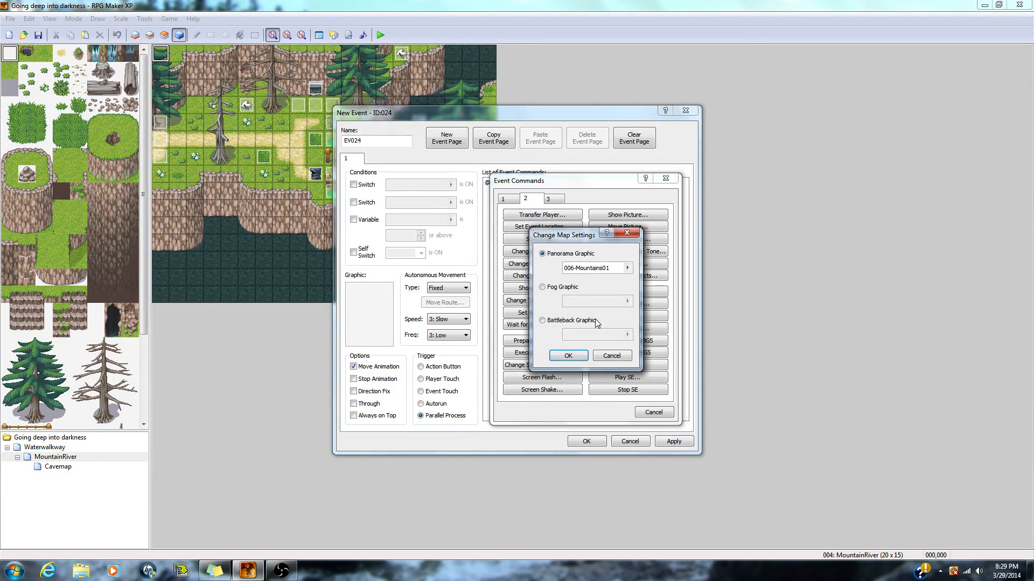
click(543, 288)
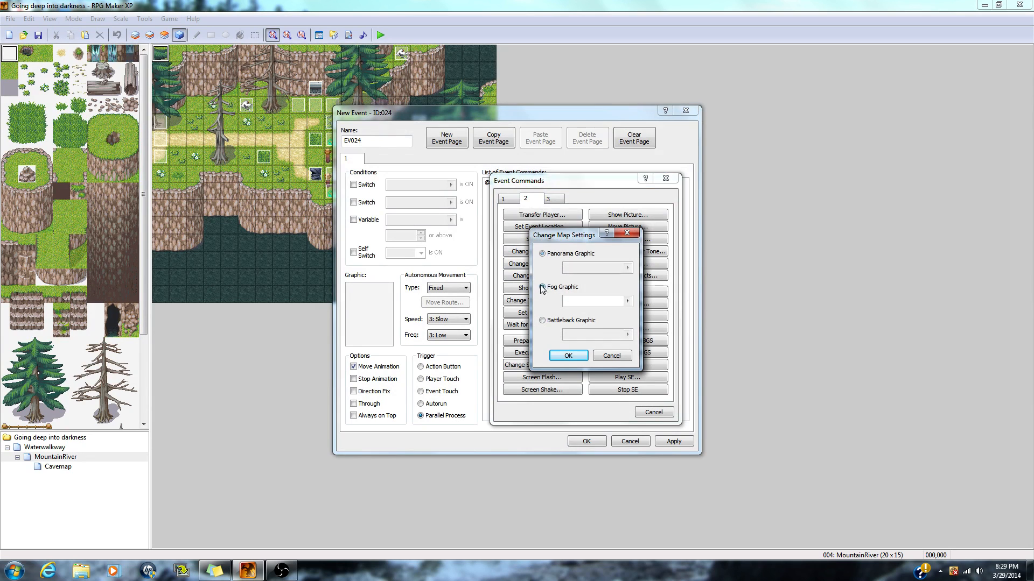
click(632, 302)
click(629, 301)
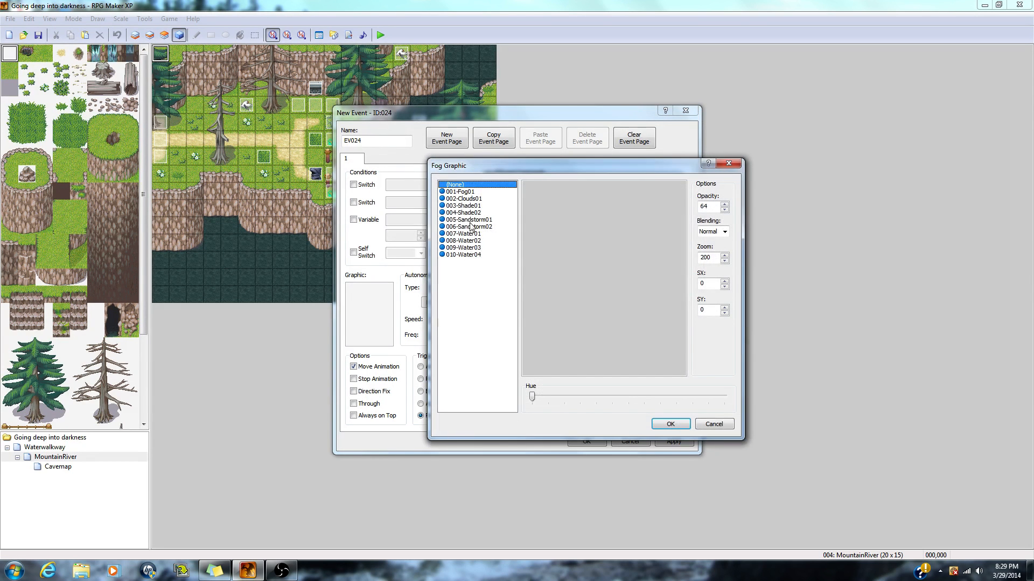
click(464, 198)
drag(712, 283, 554, 260)
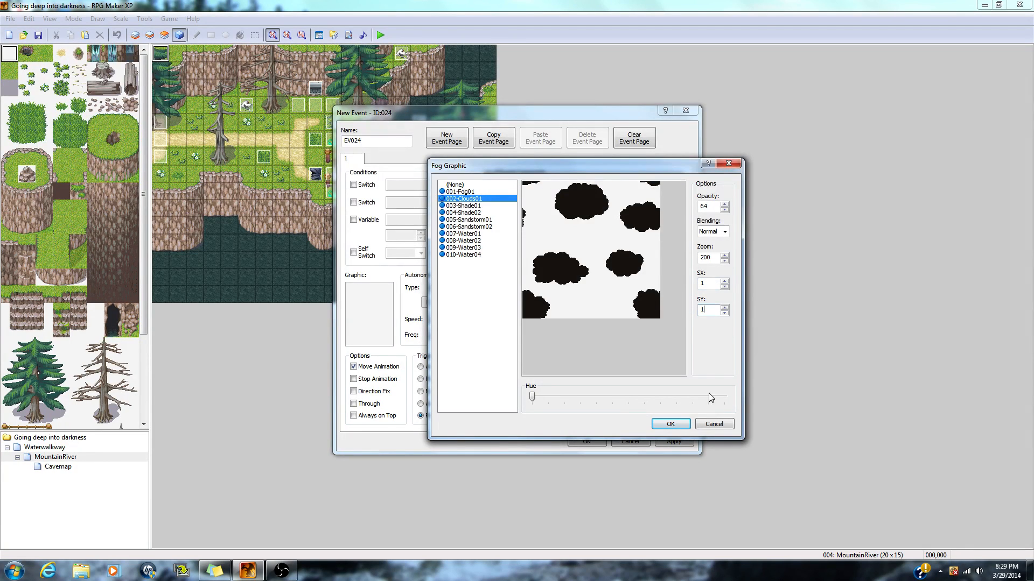
click(677, 425)
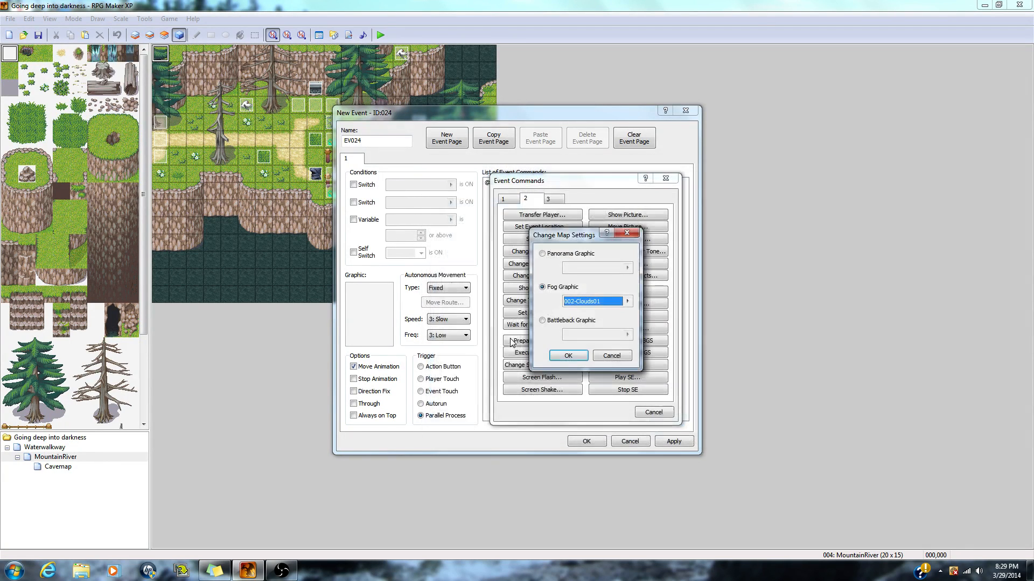
click(568, 355)
Add a Change Screen Color Tone command with red, green and blue at -51 and a time of 0 frames
right_click(507, 192)
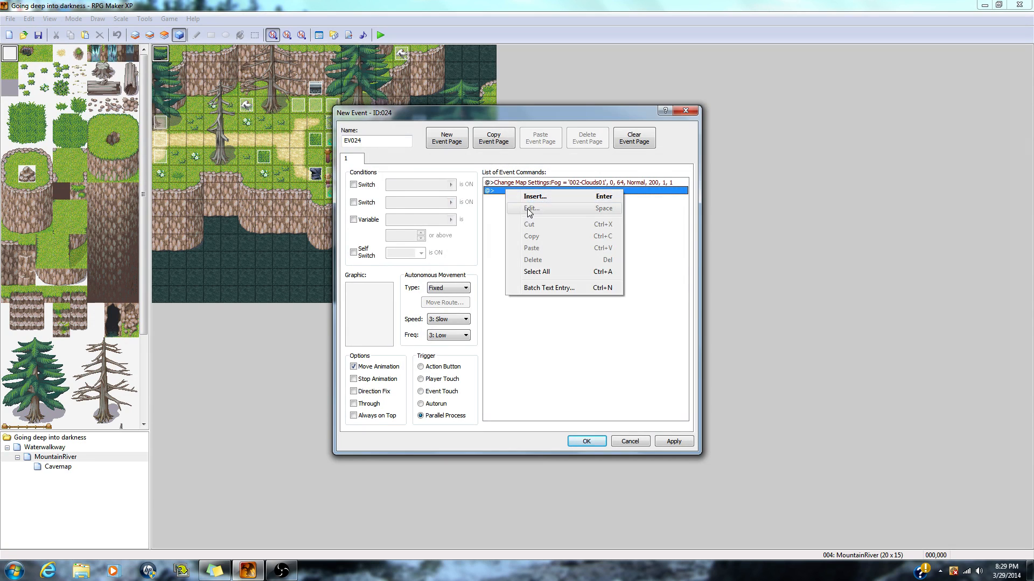
click(527, 198)
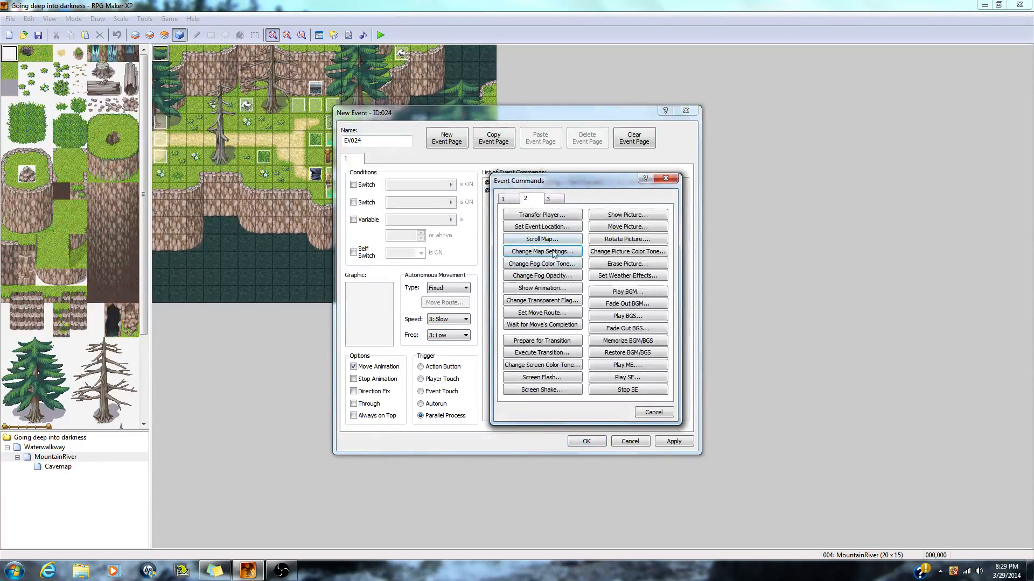
click(542, 365)
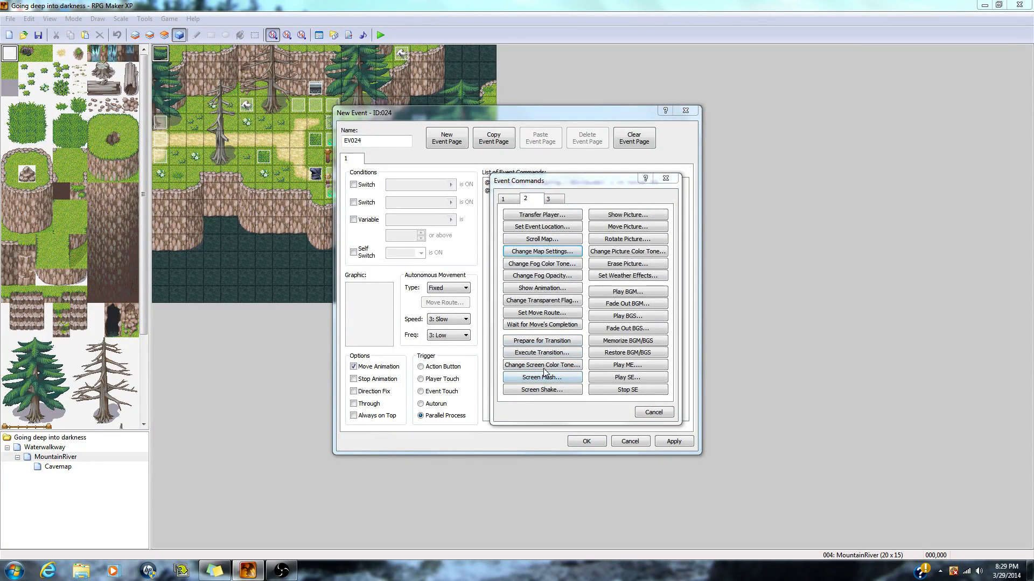
drag(558, 259, 552, 261)
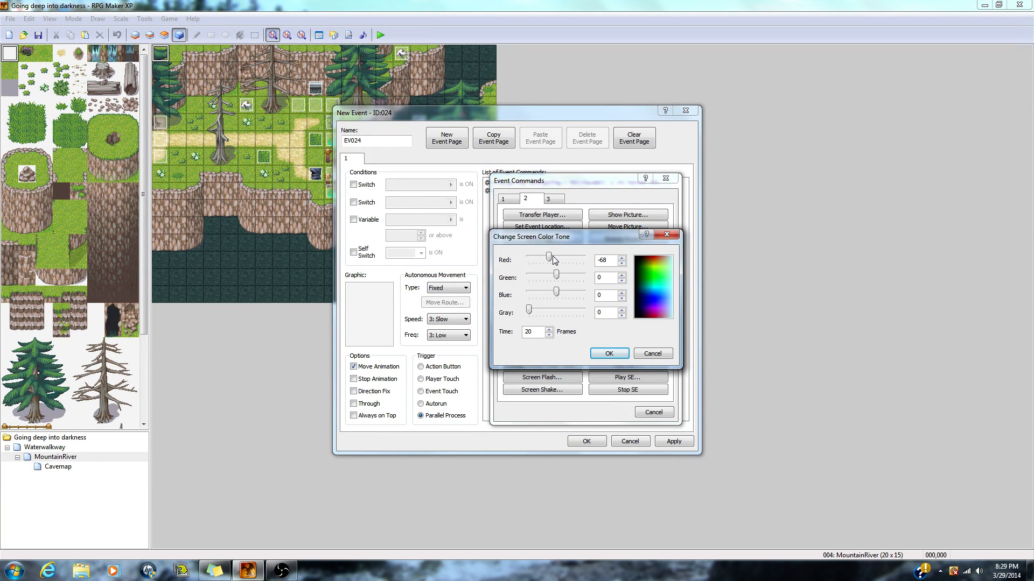
drag(549, 256, 550, 274)
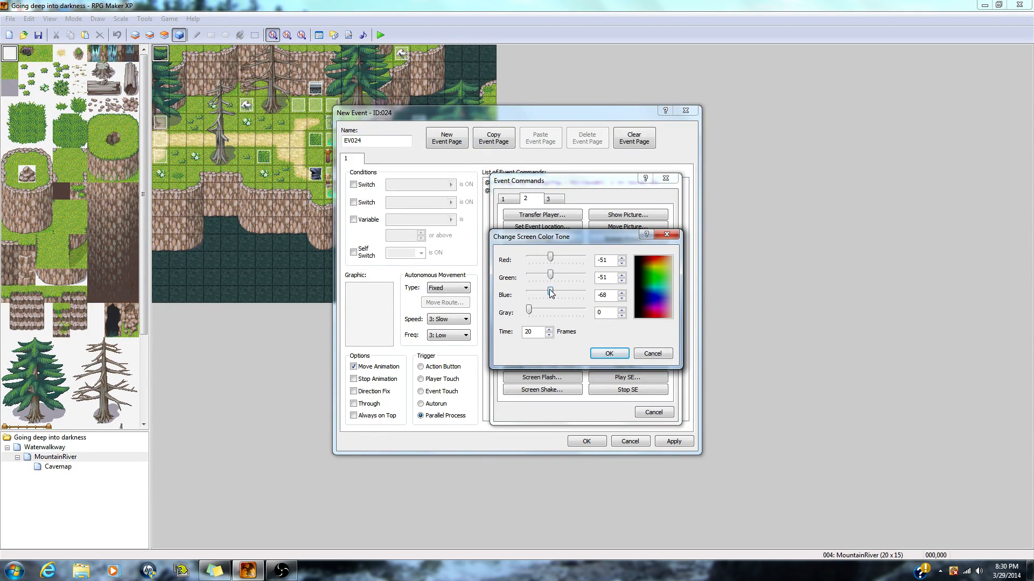
drag(552, 290, 551, 290)
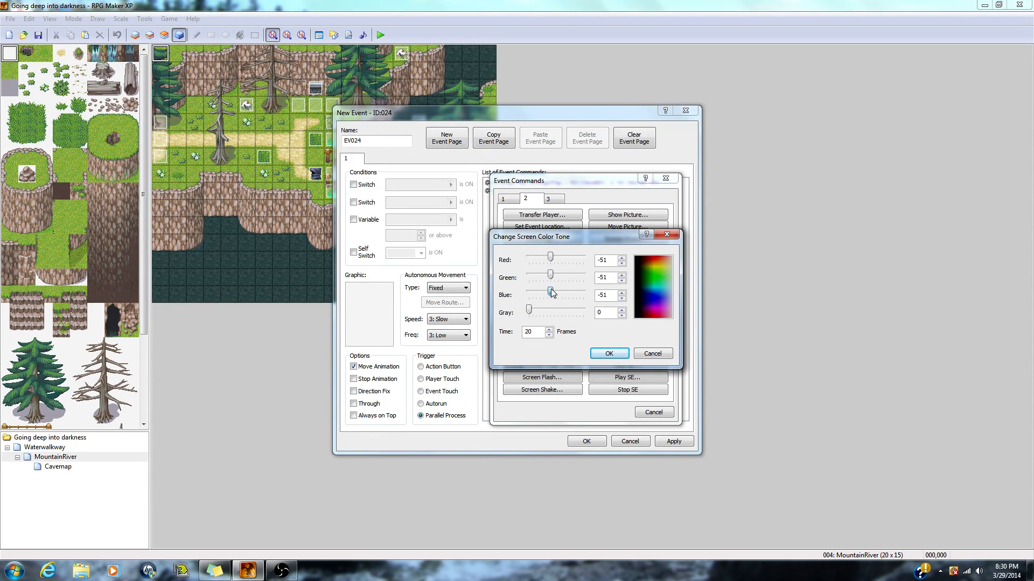
click(548, 335)
click(609, 354)
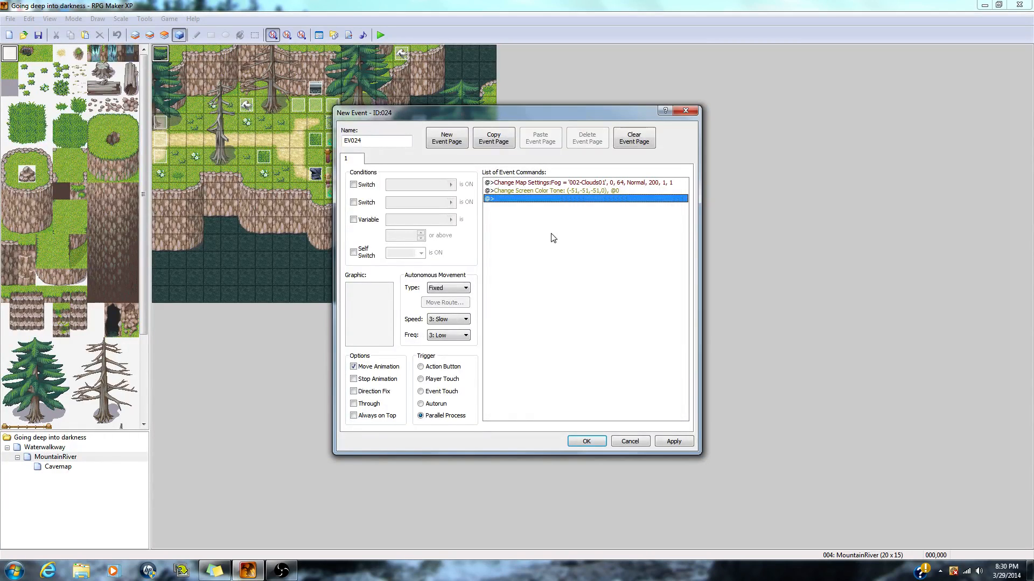
Add a Set Weather Effects command for rain at power 7, and save the event
right_click(509, 205)
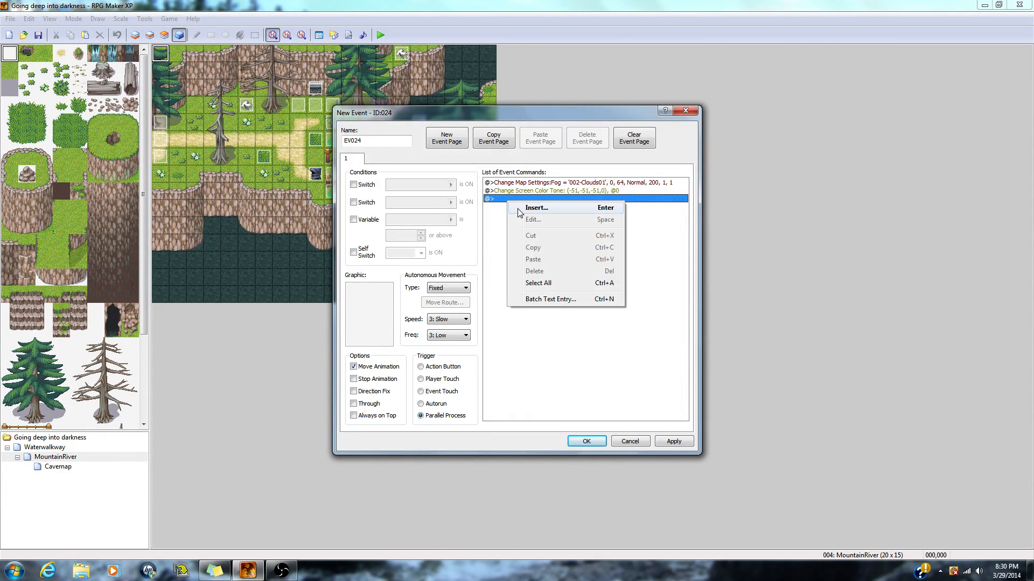
click(518, 208)
click(506, 200)
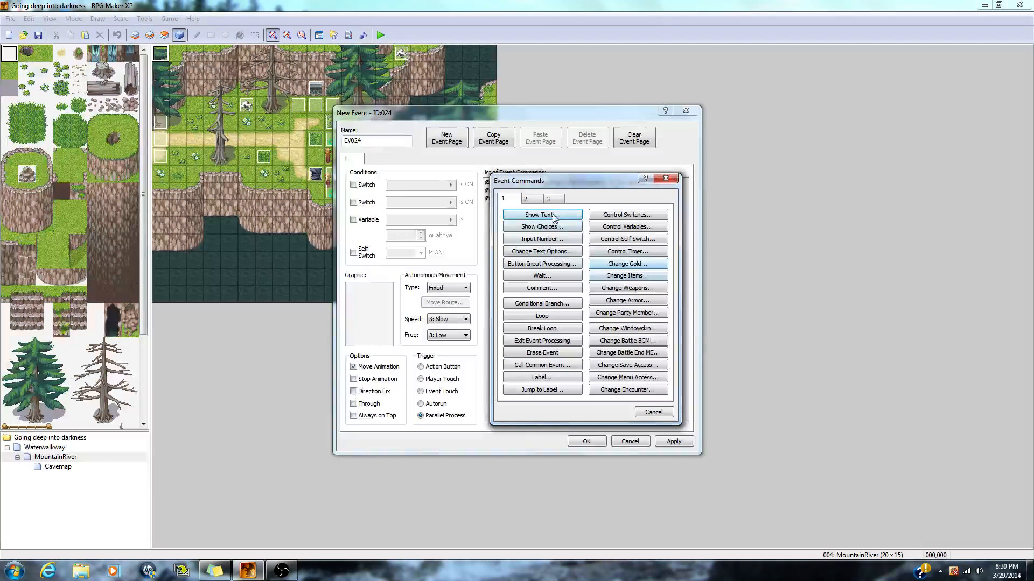
click(535, 201)
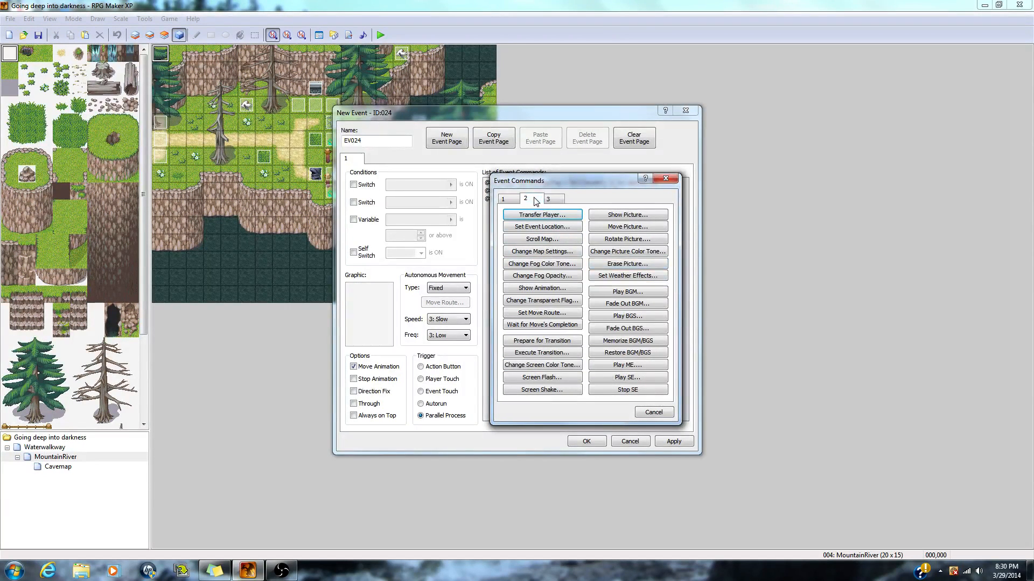
click(626, 276)
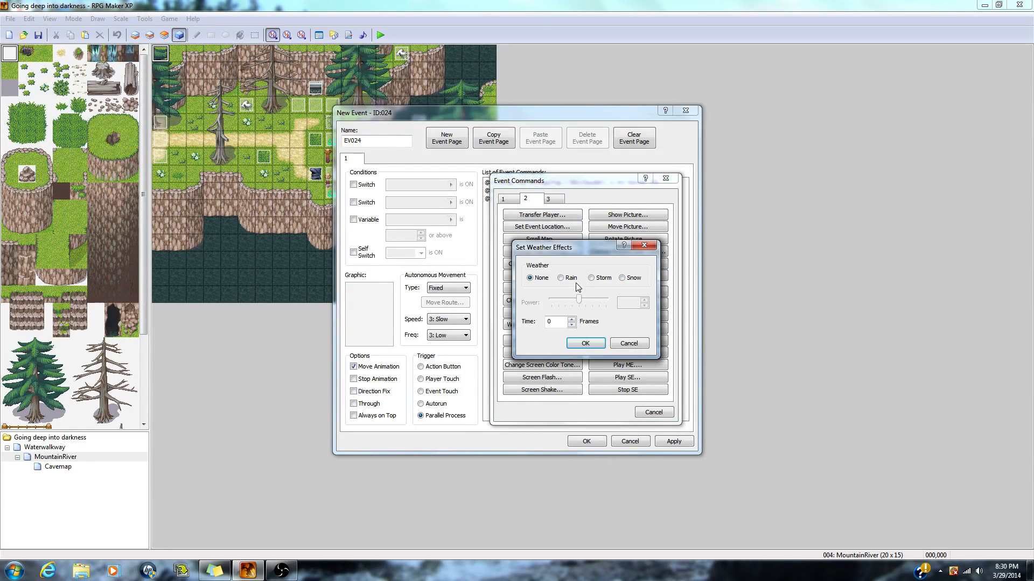
click(568, 278)
drag(578, 300, 605, 300)
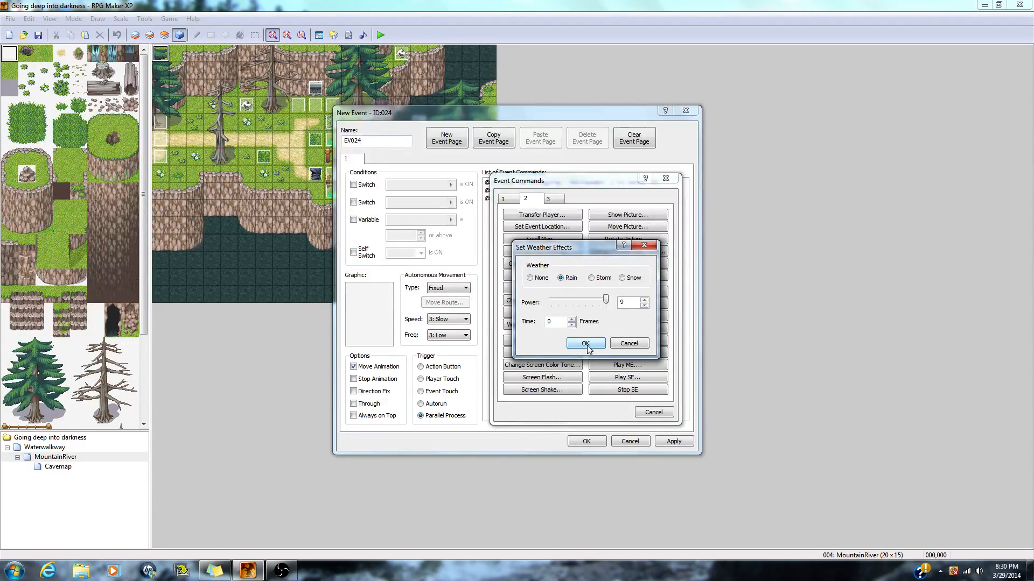
drag(606, 300, 595, 300)
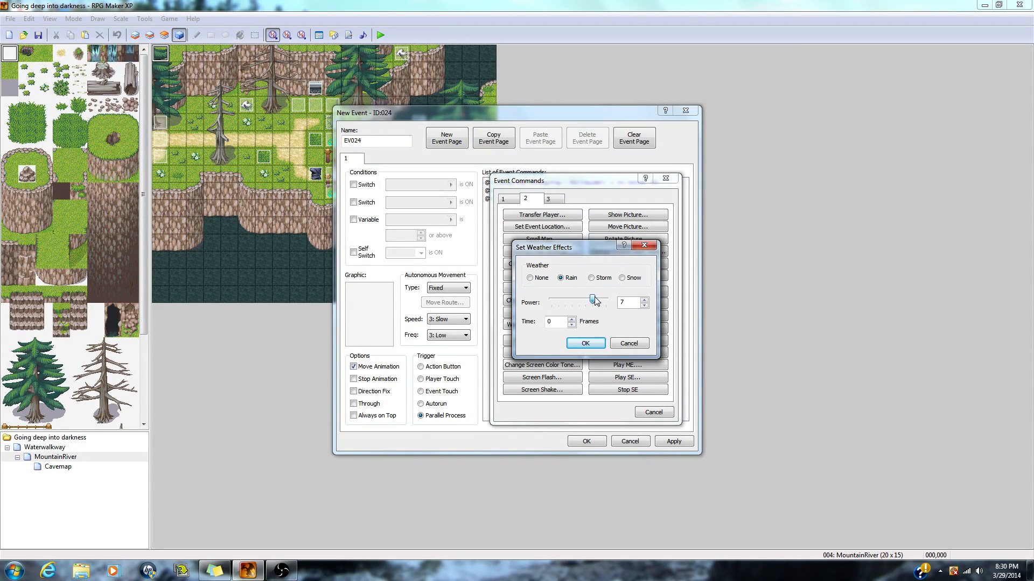
click(585, 343)
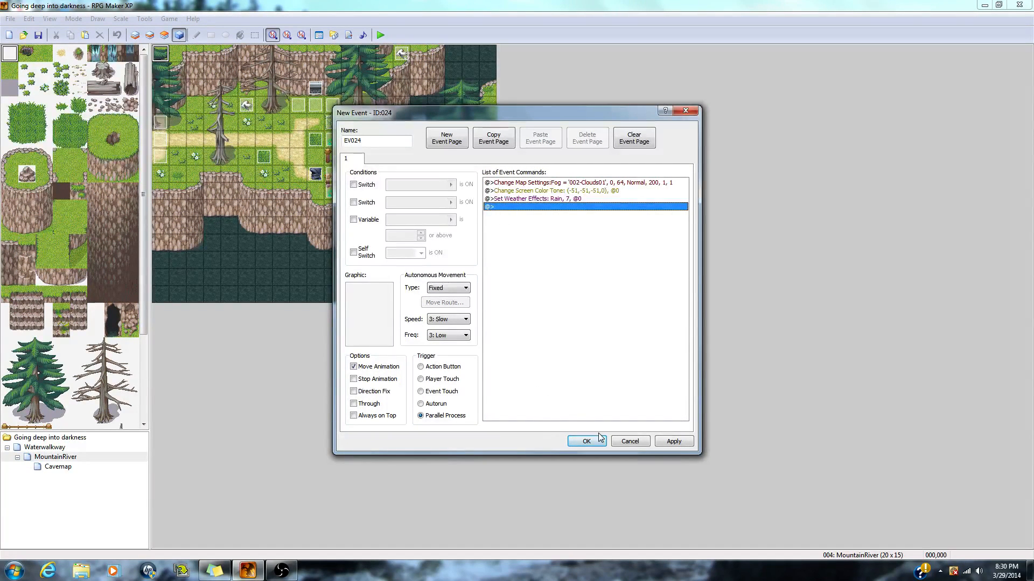
click(672, 441)
click(589, 442)
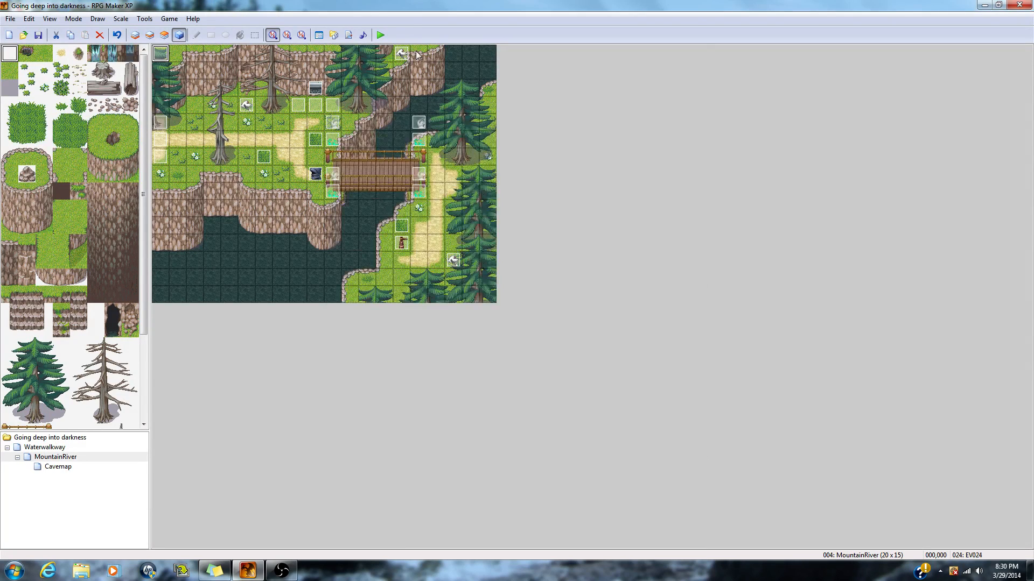
Playtest the project from a new game, walking the character across the Waterwalkway bridge and into MountainRiver to check the weather
click(380, 34)
click(474, 309)
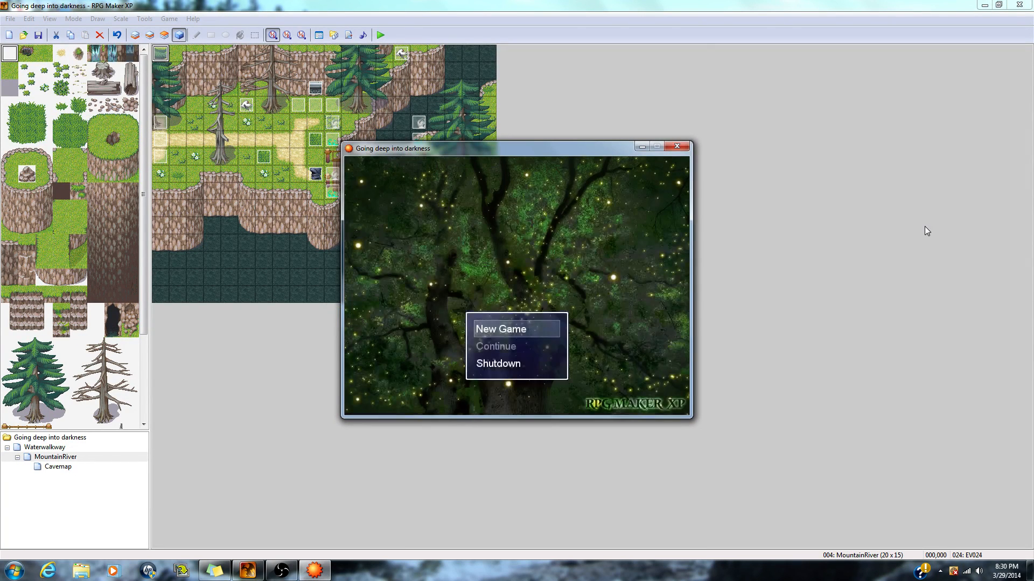
key(Return)
key(Right)
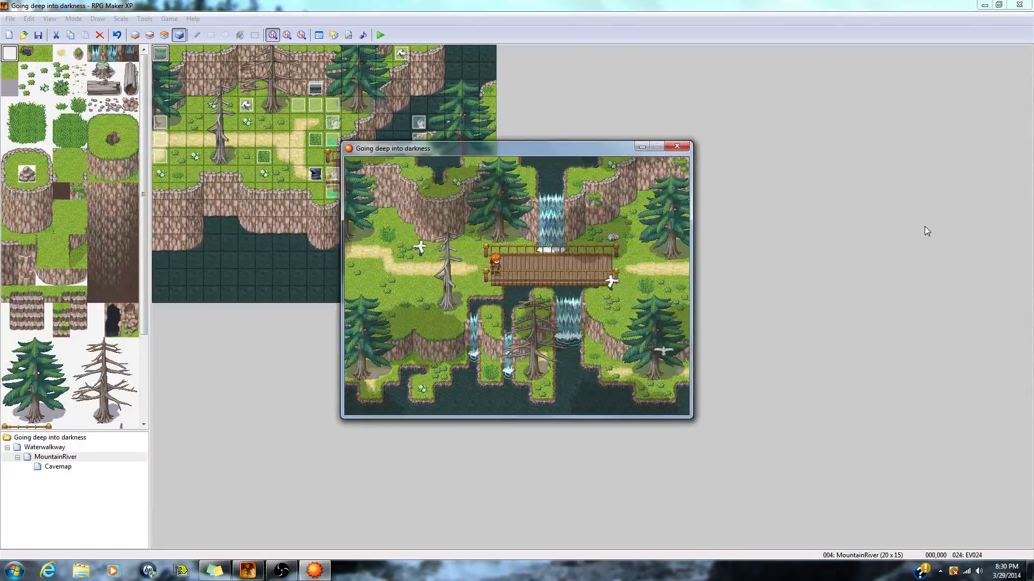
key(Right)
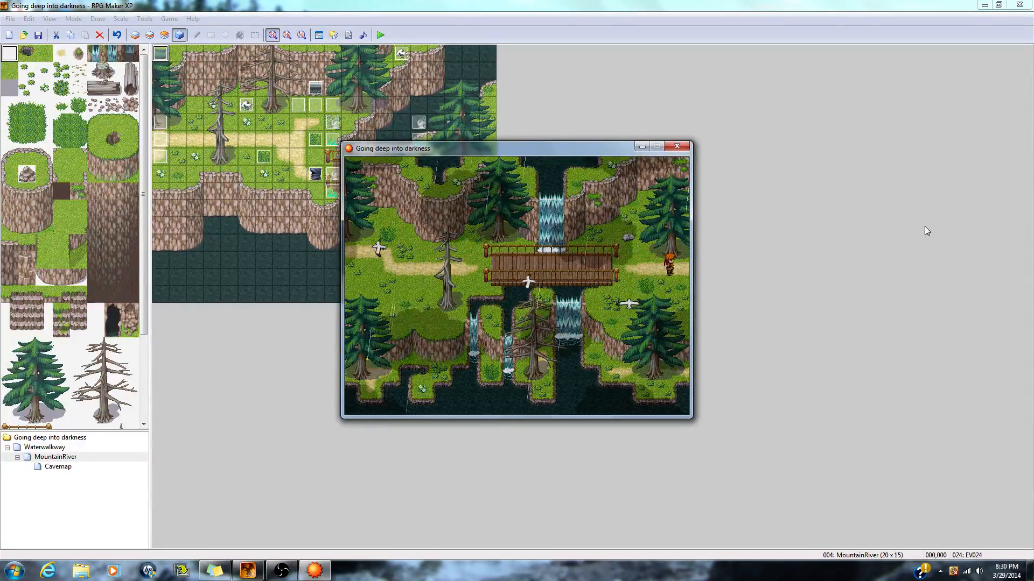
key(Right)
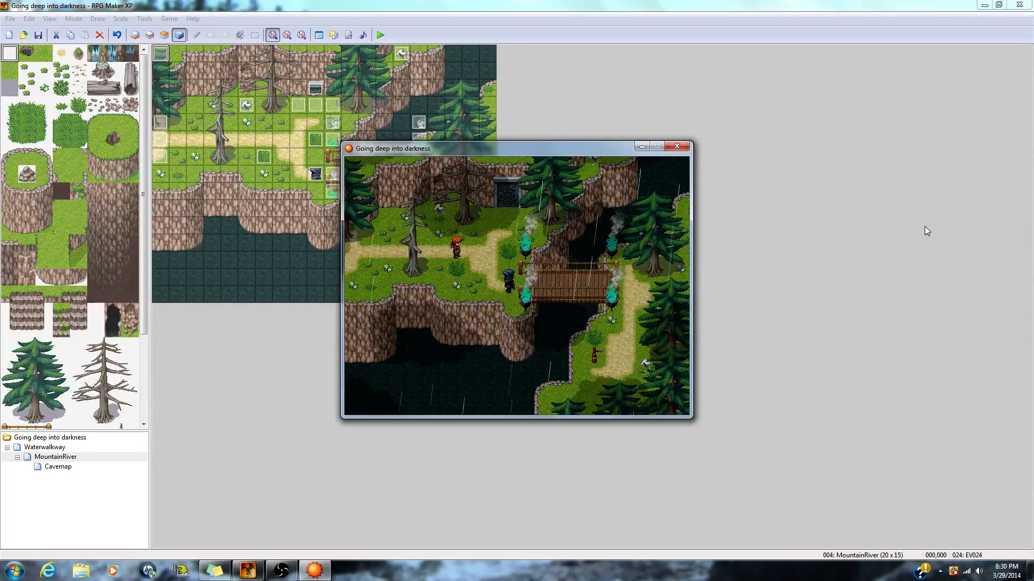
Walk the character back into Waterwalkway and to and fro across the bridge to check the weather there, and end the playtest
key(Left)
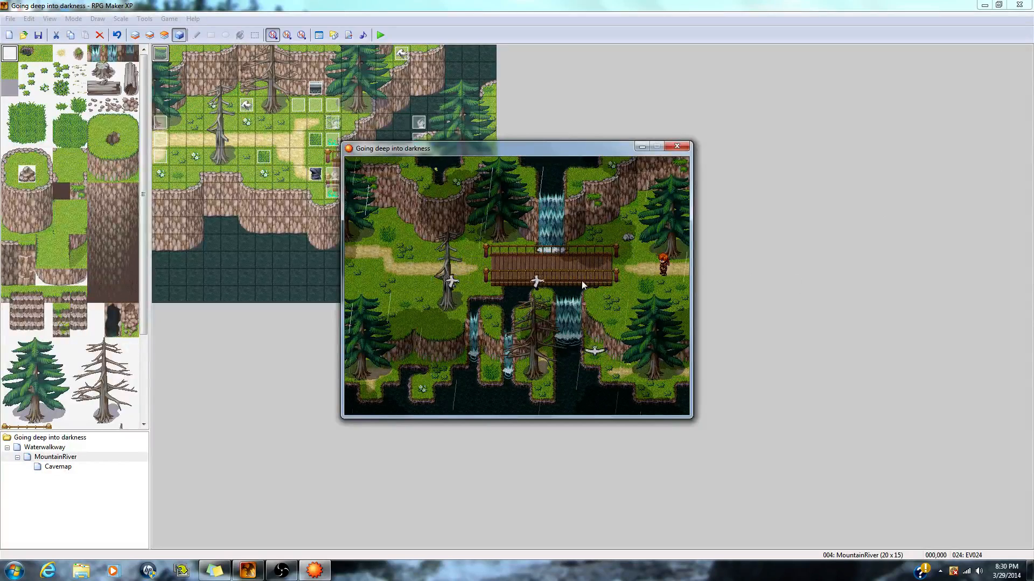
key(Left)
key(Left)
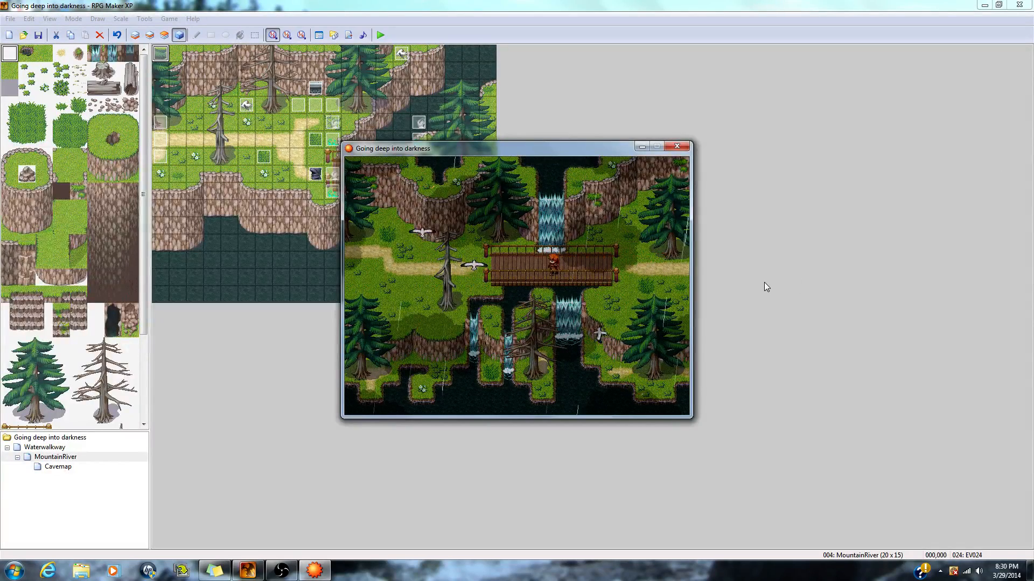
key(Left)
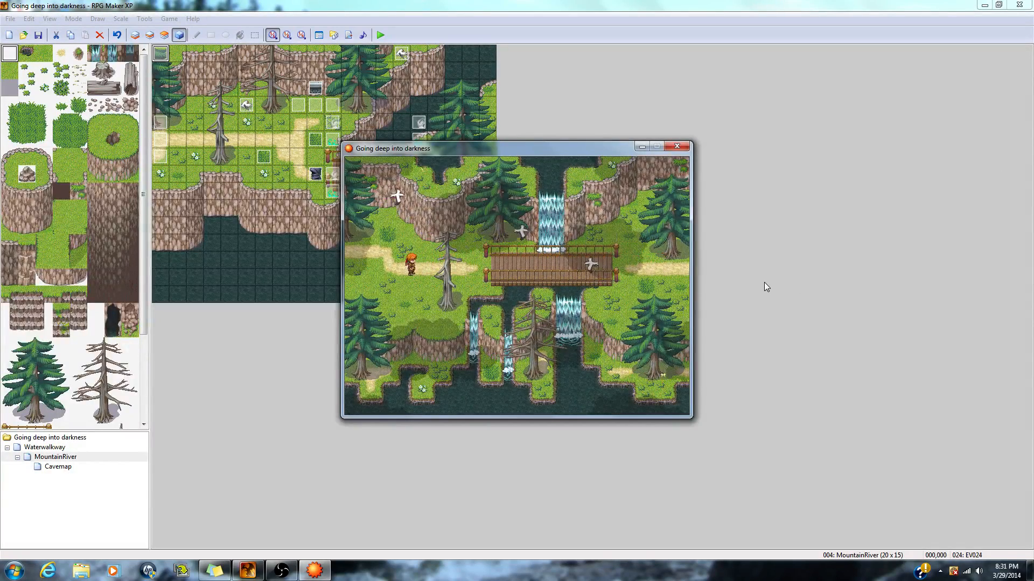
key(Right)
key(Right)
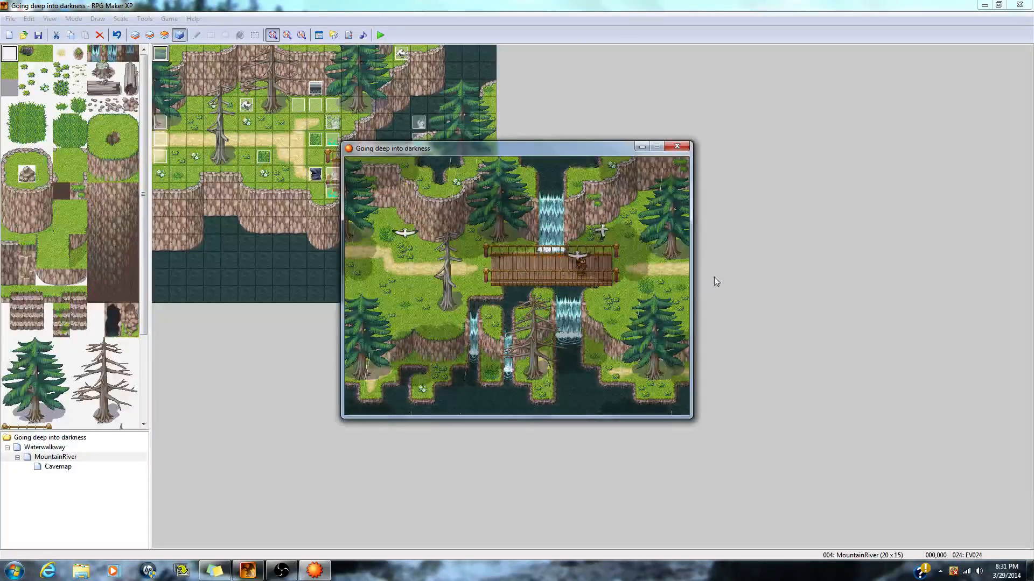
key(Right)
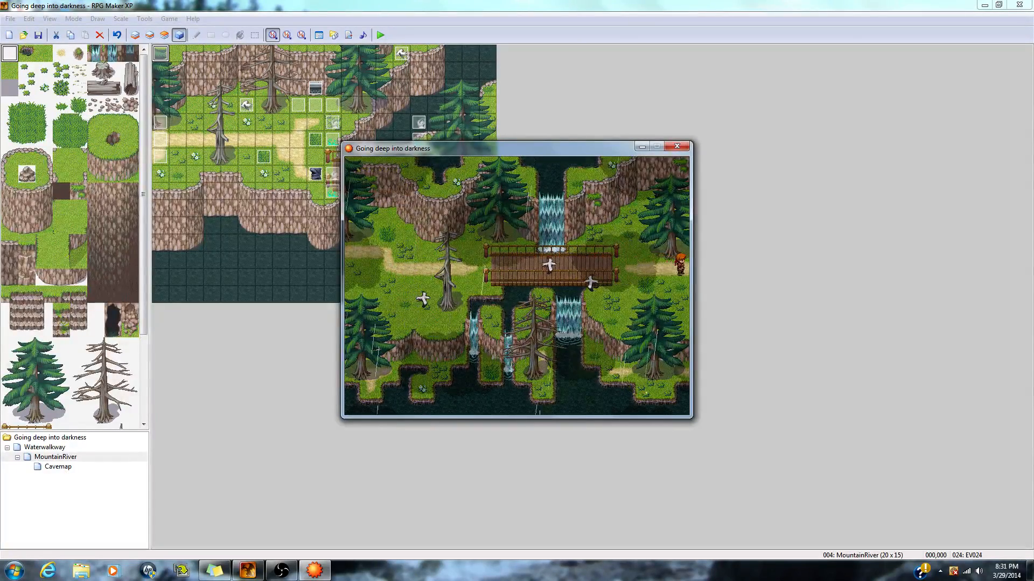
key(Left)
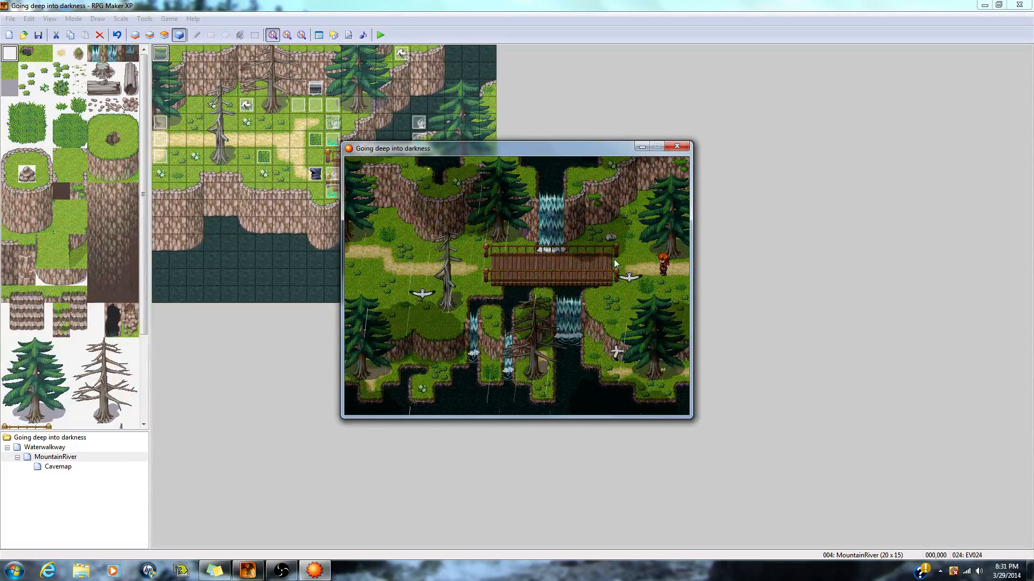
click(685, 152)
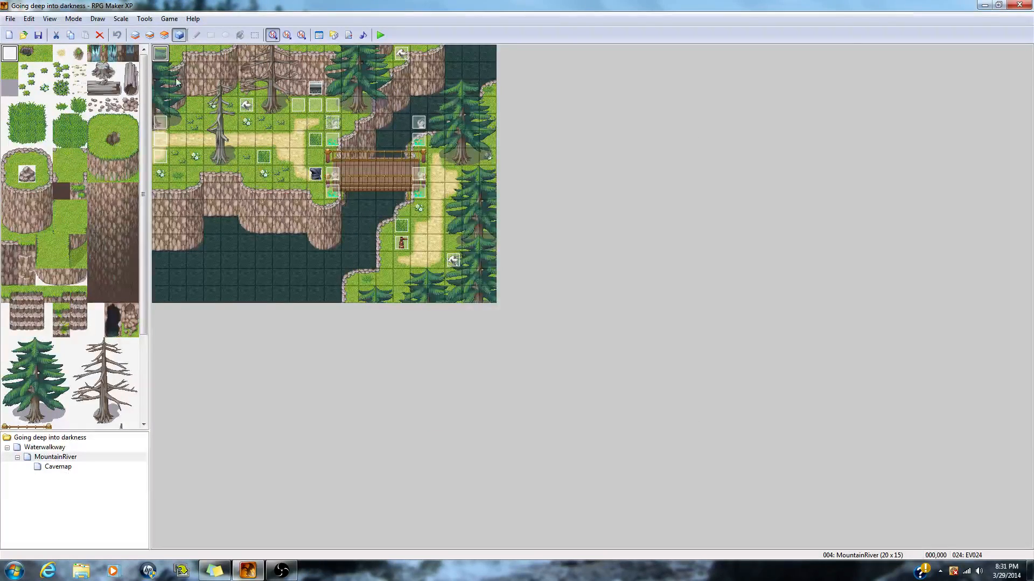
click(46, 448)
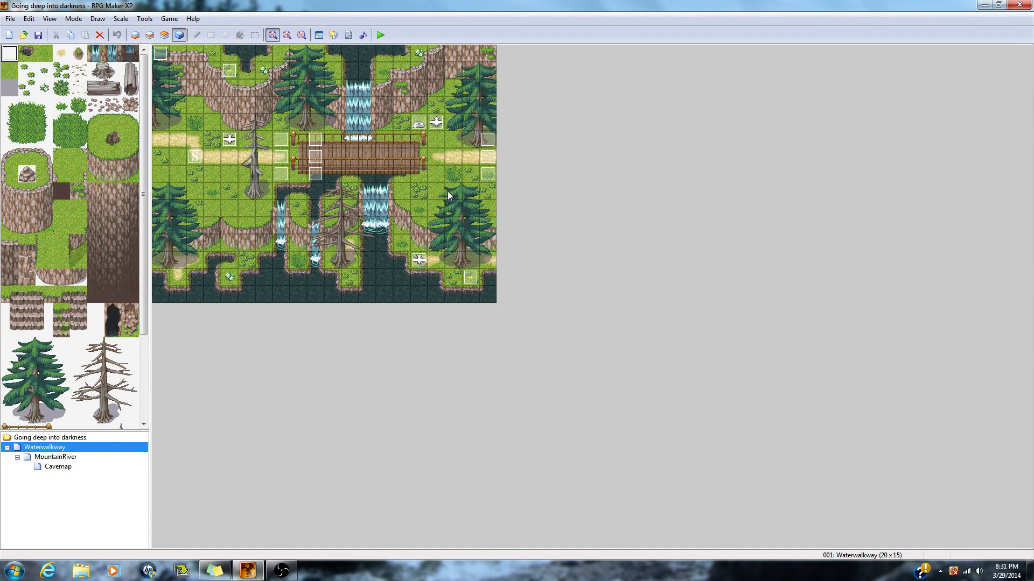
click(39, 457)
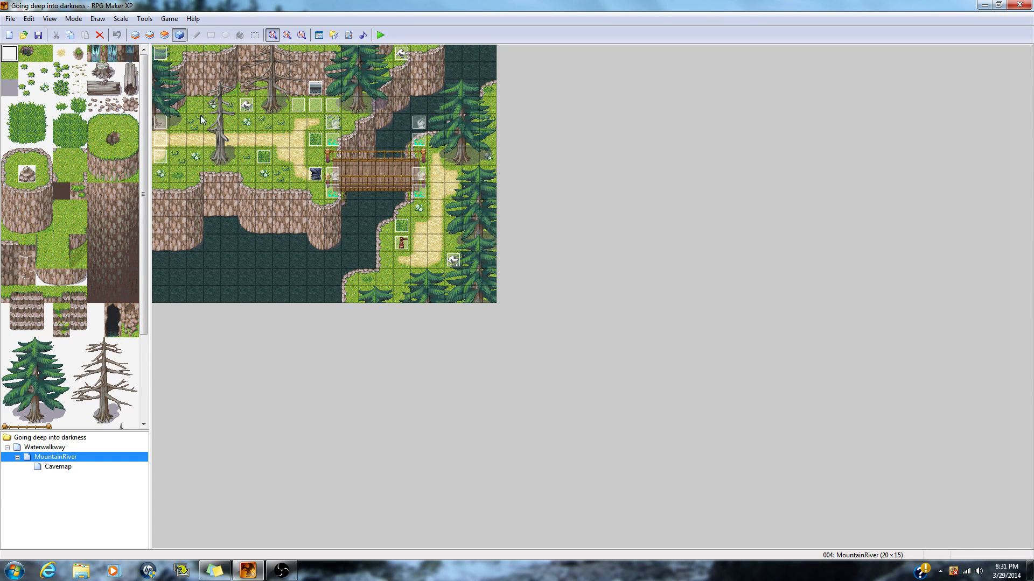
double_click(159, 54)
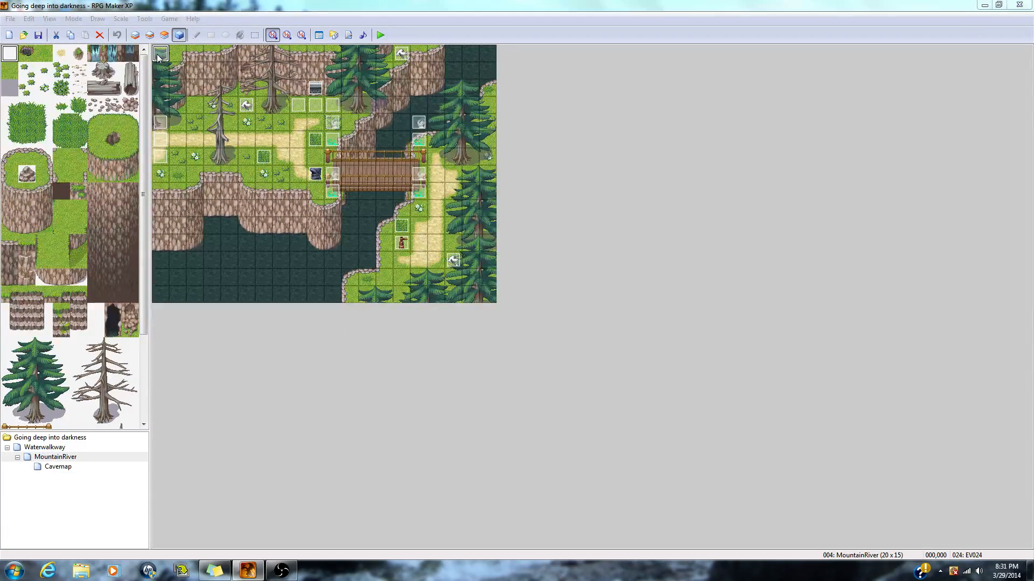
click(685, 111)
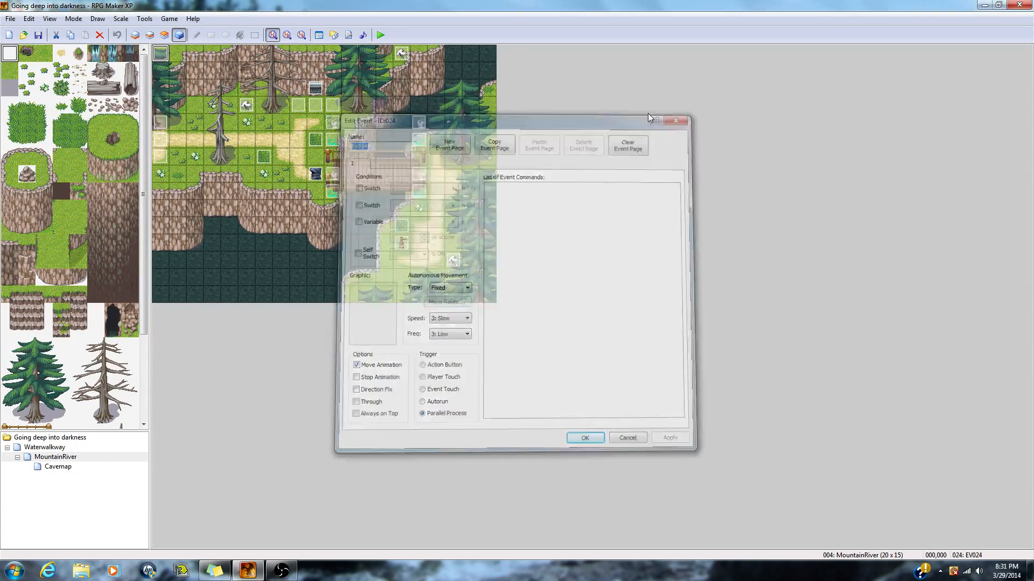
Create a new event at tile 001,000 of the MountainRiver map with the Parallel Process trigger and a Wait command of 185 frames
double_click(177, 54)
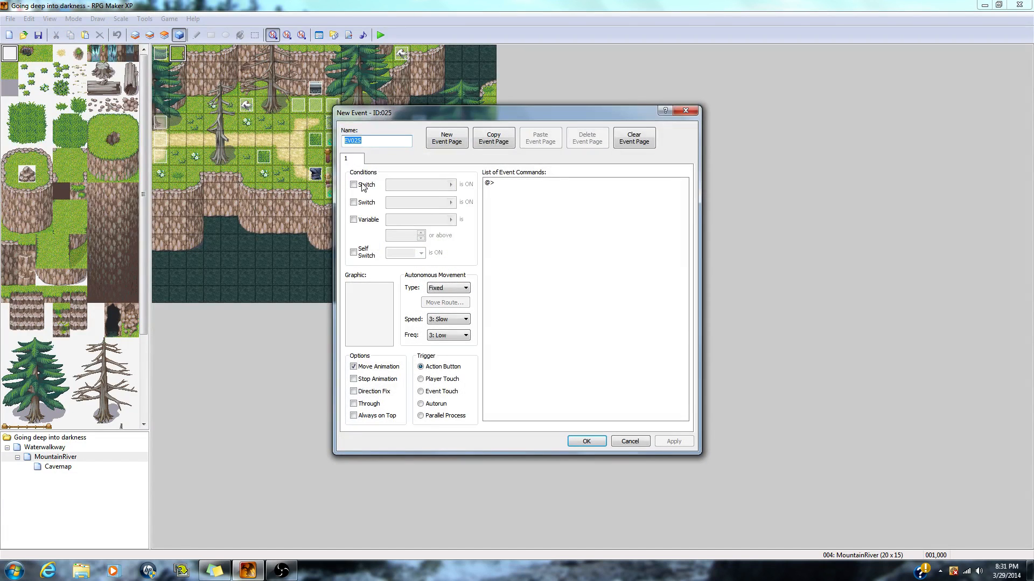
click(421, 416)
double_click(496, 185)
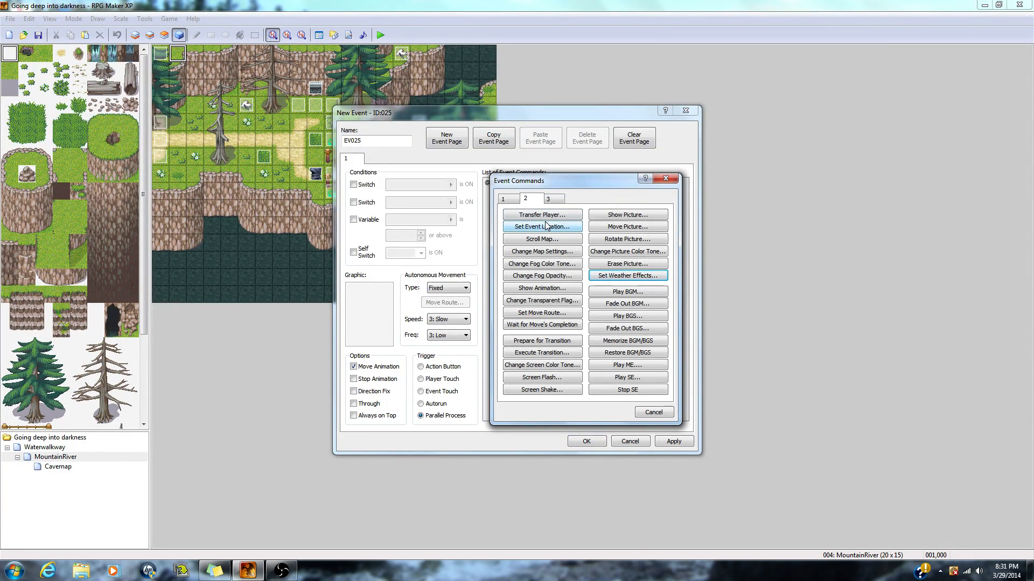
click(504, 200)
click(539, 276)
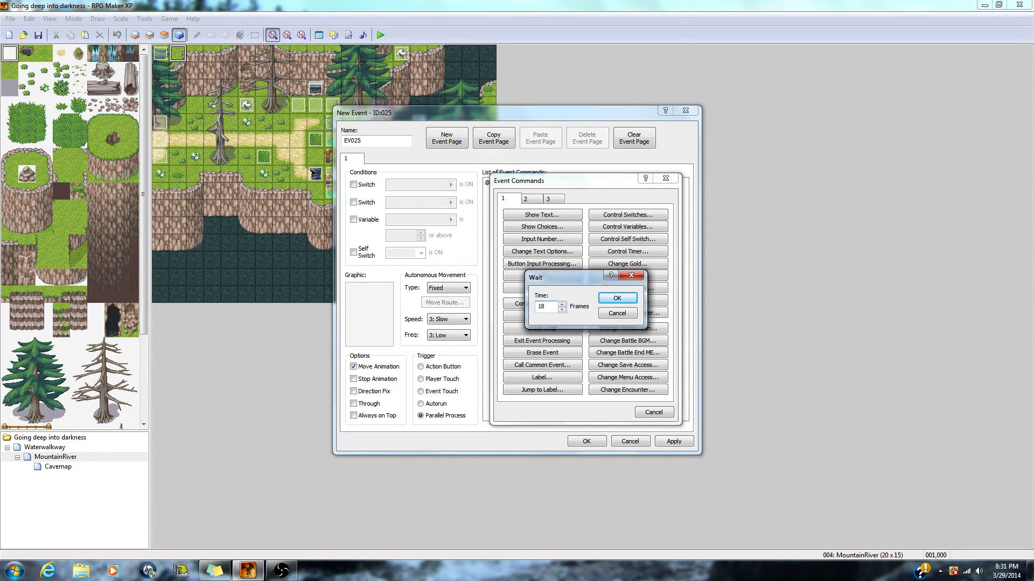
text(186)
click(617, 299)
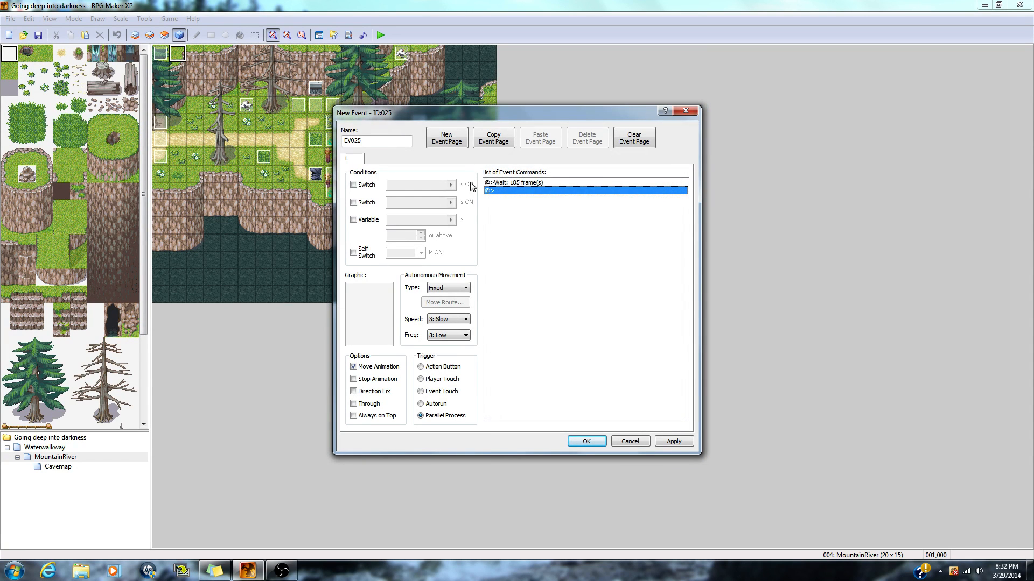
Add a Play SE command with the 061-Thunderclap01 sound at 100% volume and 100% pitch below the Wait command
right_click(503, 193)
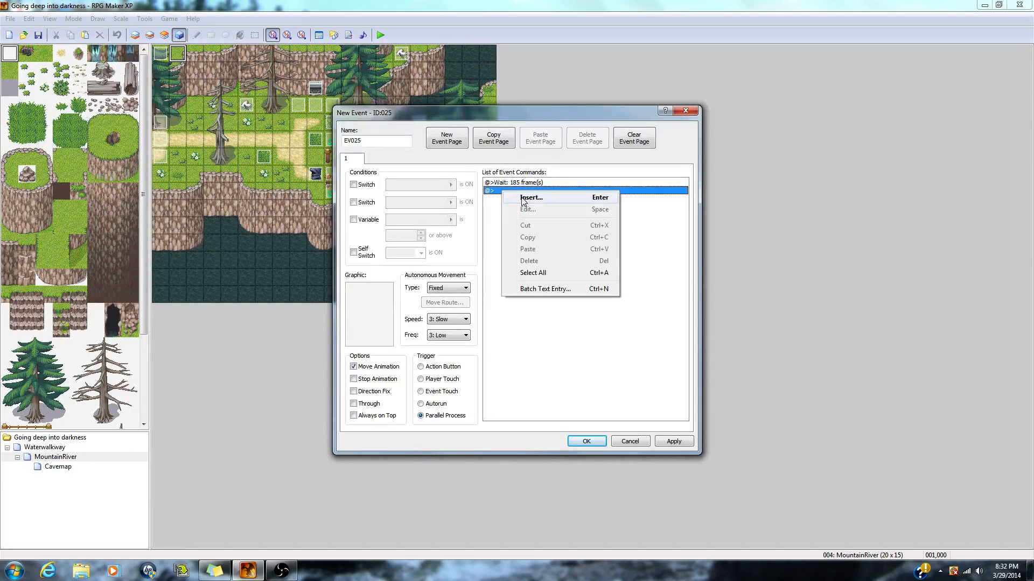
click(522, 197)
click(531, 202)
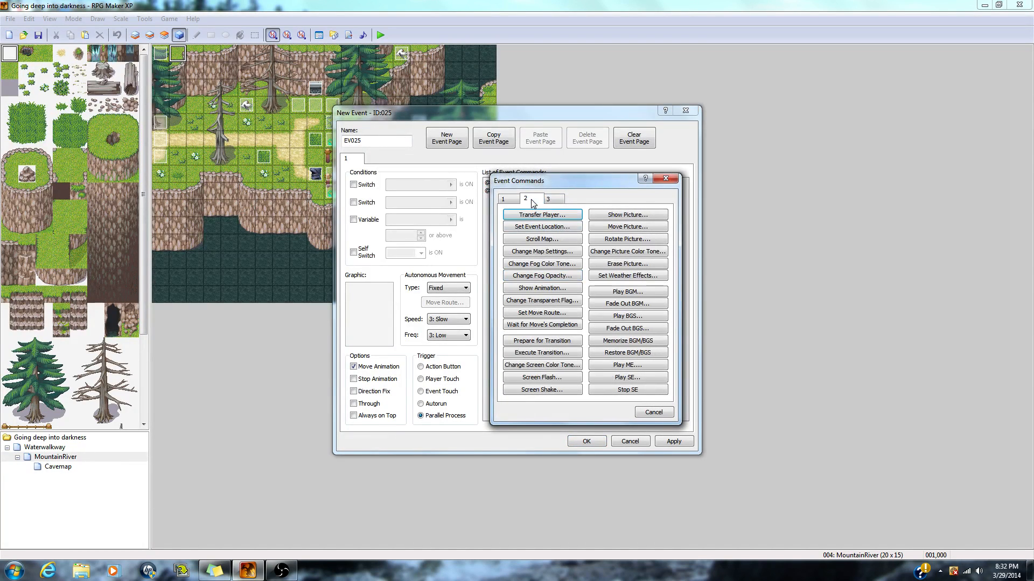
click(619, 378)
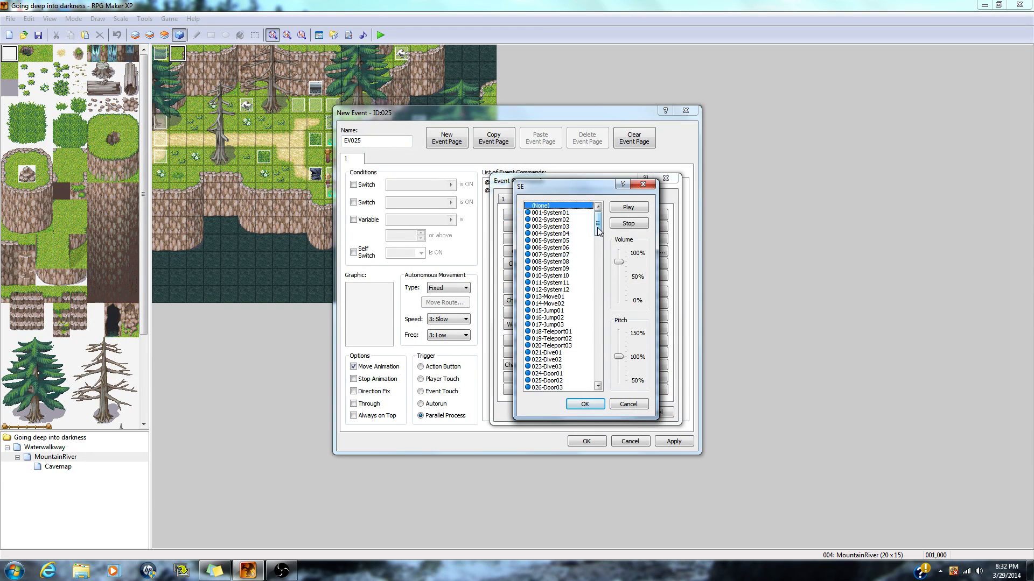
drag(598, 231, 601, 243)
mouse_move(603, 255)
mouse_down()
mouse_move(604, 271)
mouse_move(620, 254)
mouse_up()
click(571, 347)
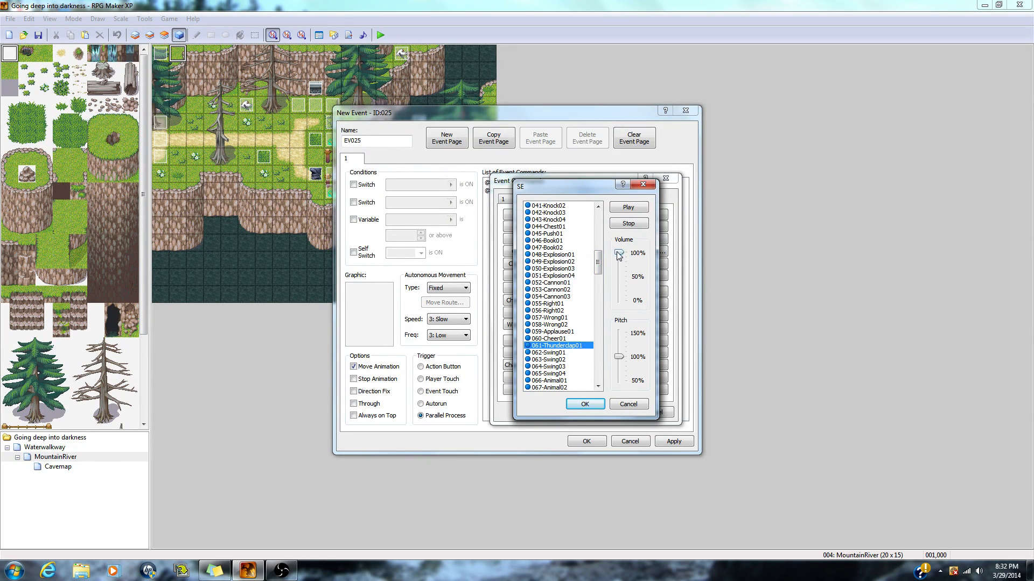
click(591, 404)
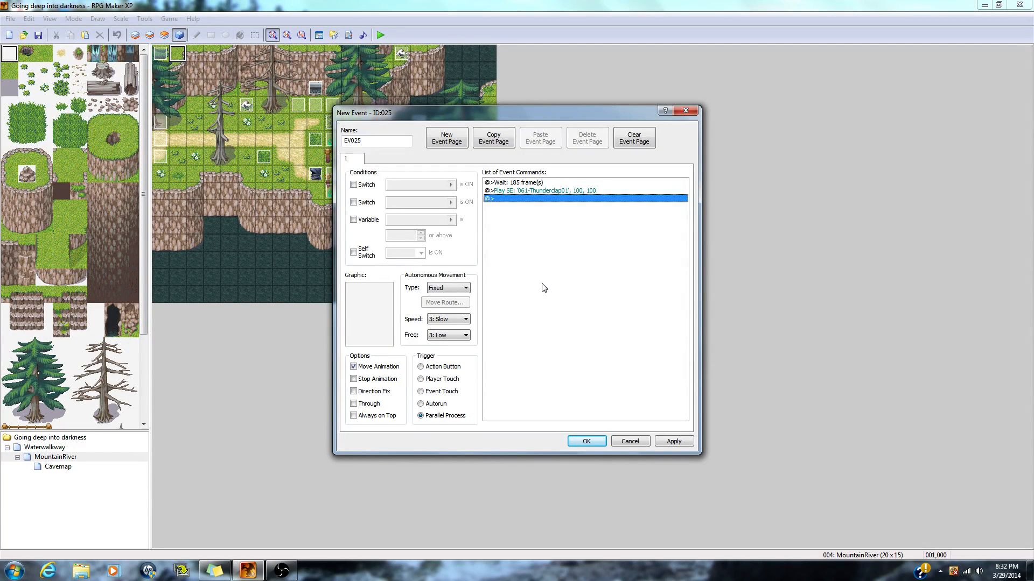
Add a Screen Flash command with red, green, blue and strength at 255 and a time of 10 frames
right_click(505, 201)
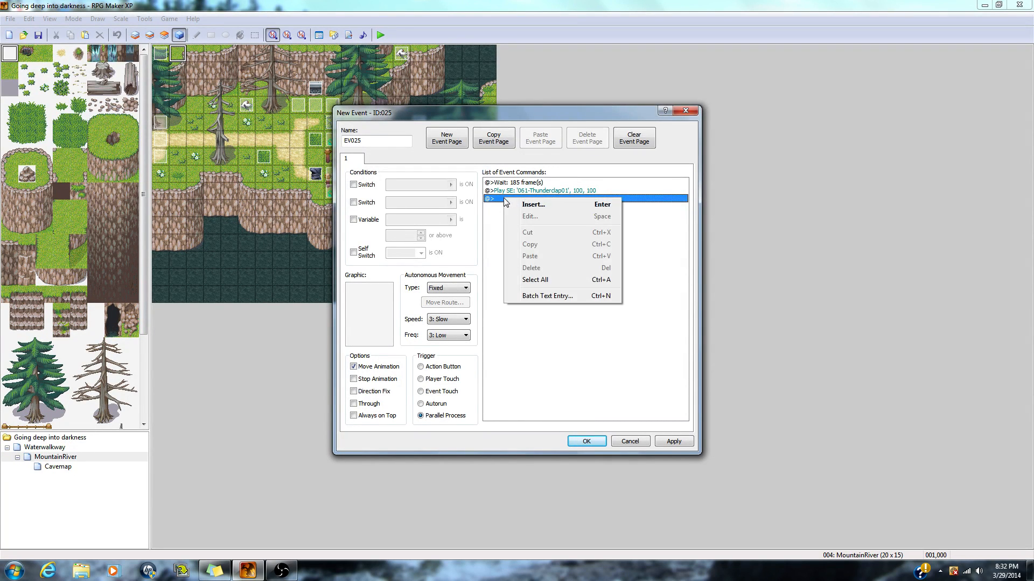
click(530, 205)
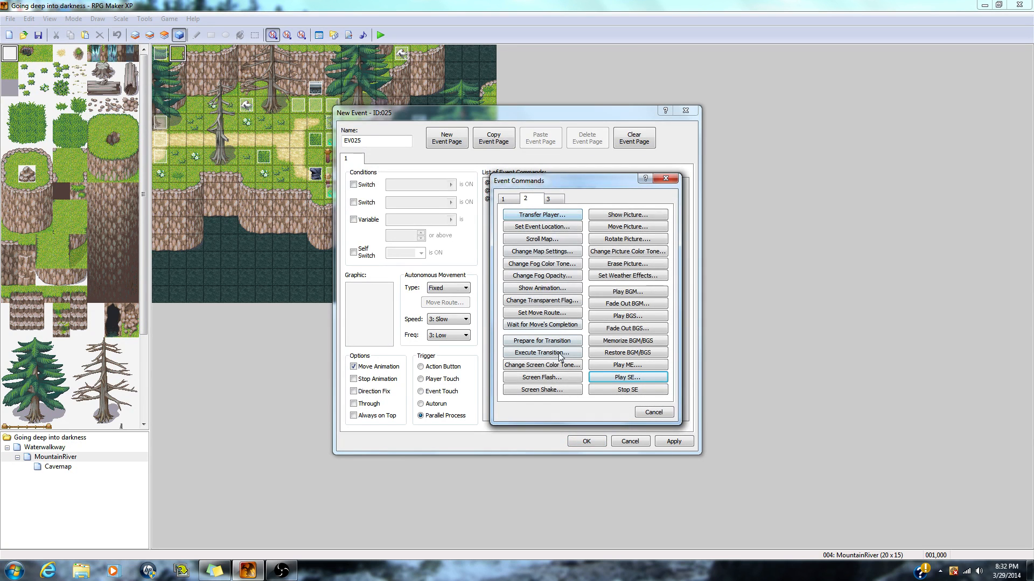
click(542, 376)
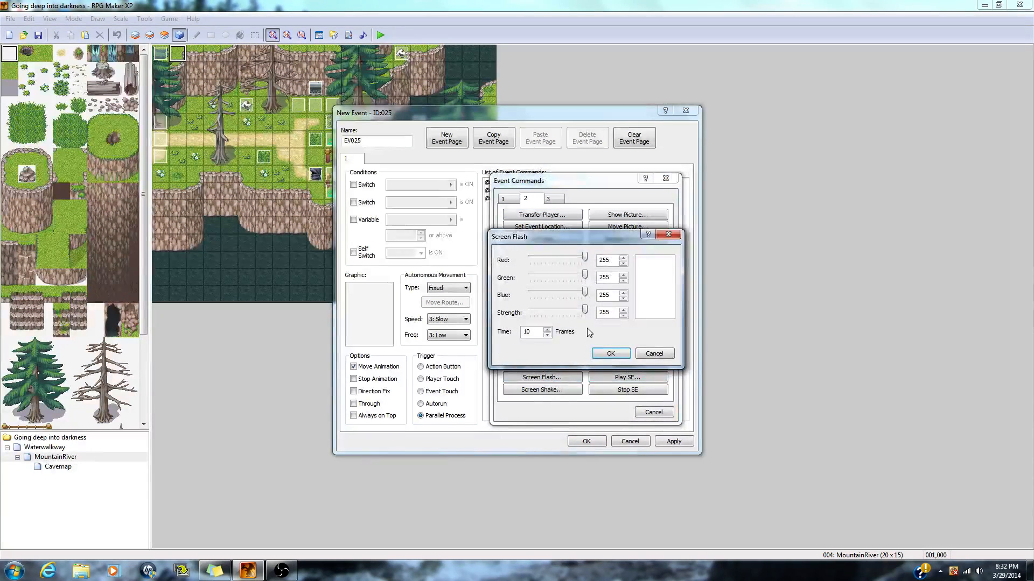
click(613, 354)
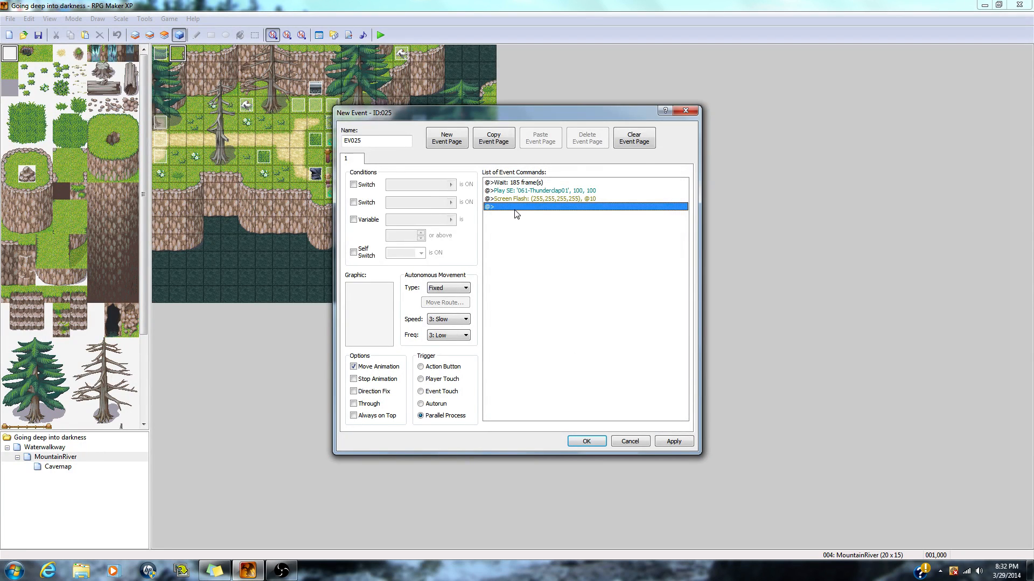
Add a Change Screen Color Tone command with red, green and blue at -51 over 20 frames, and save the event
right_click(515, 214)
click(540, 217)
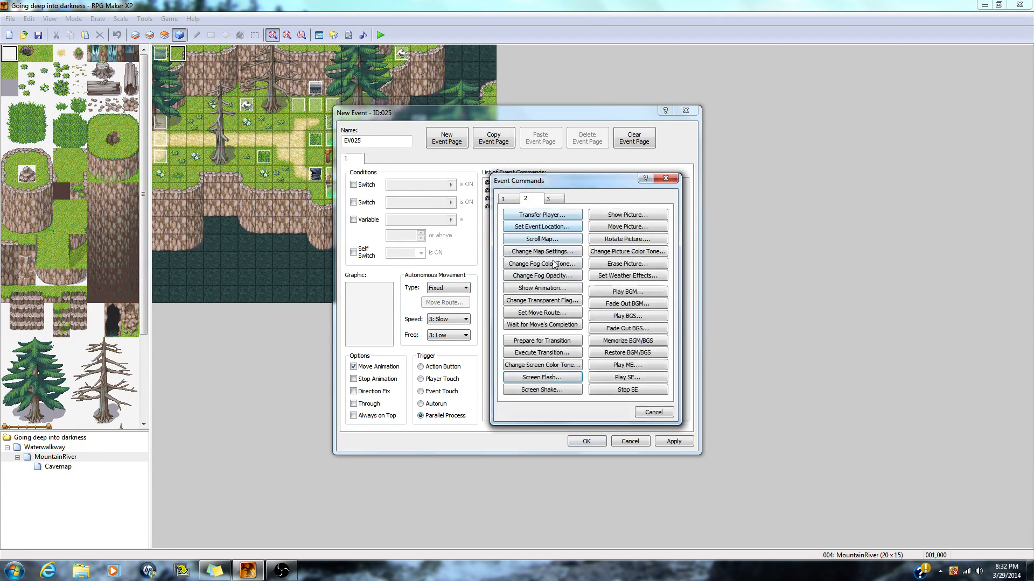
click(554, 368)
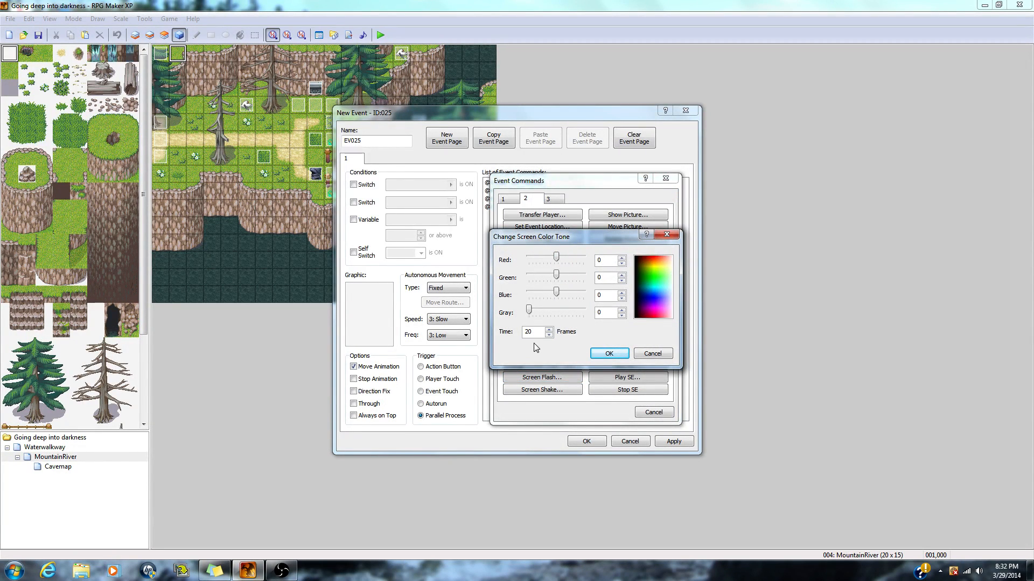
drag(556, 259, 553, 293)
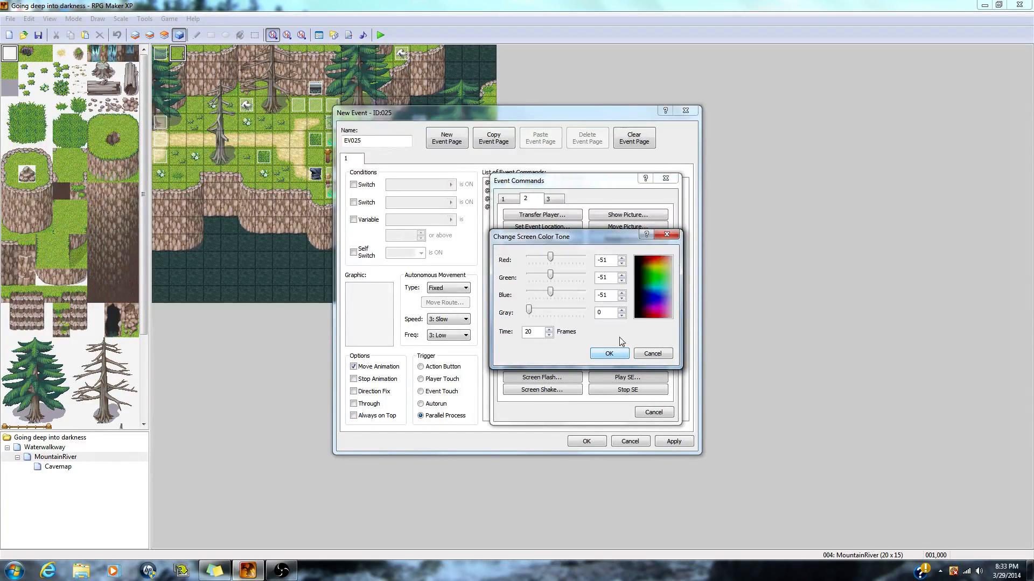
click(605, 355)
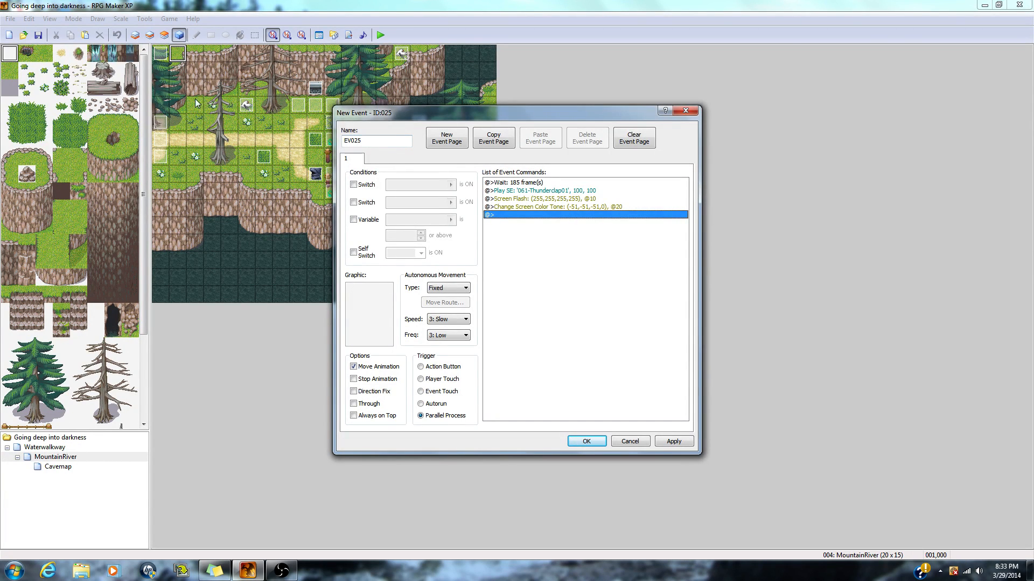
click(677, 444)
click(586, 441)
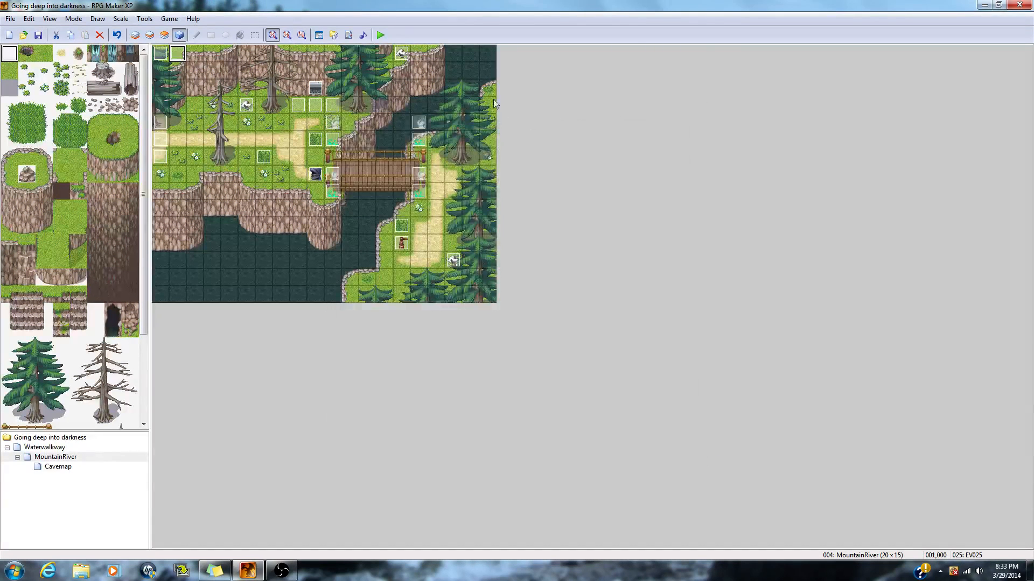
Playtest a new game, walking from Waterwalkway into MountainRiver to check the thunder and lightning, and end the test
click(380, 35)
key(Return)
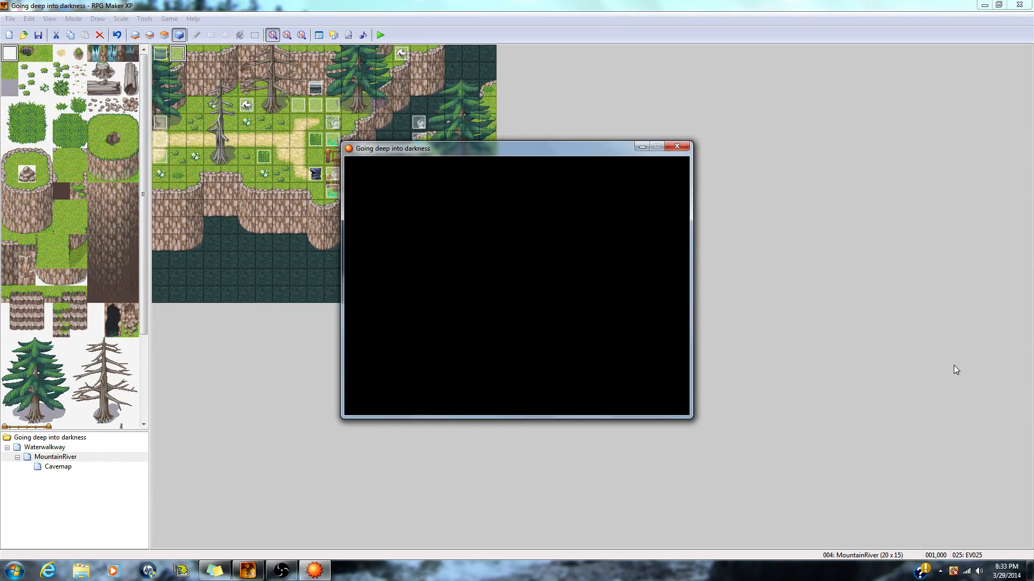
key(Return)
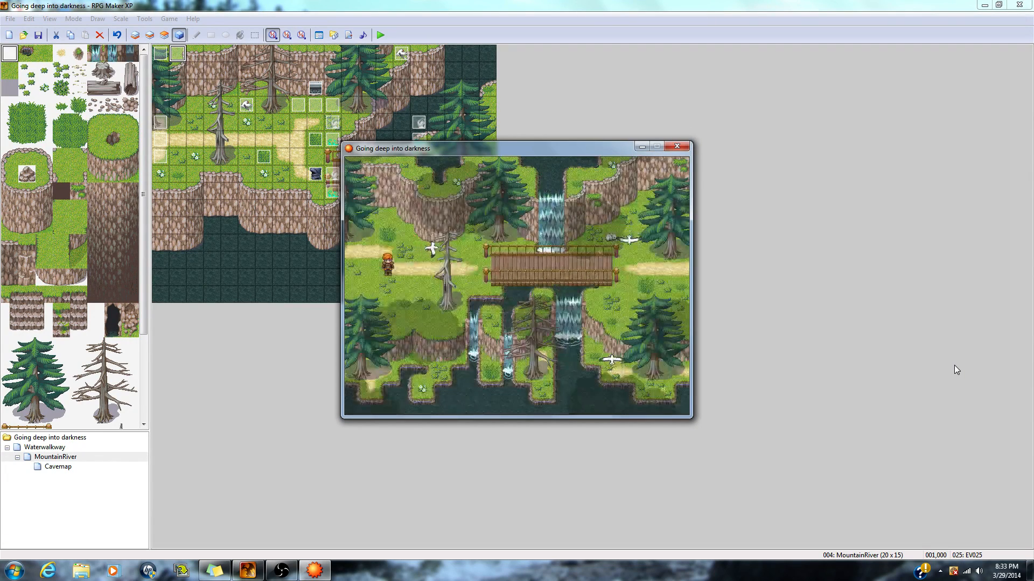
key(Right)
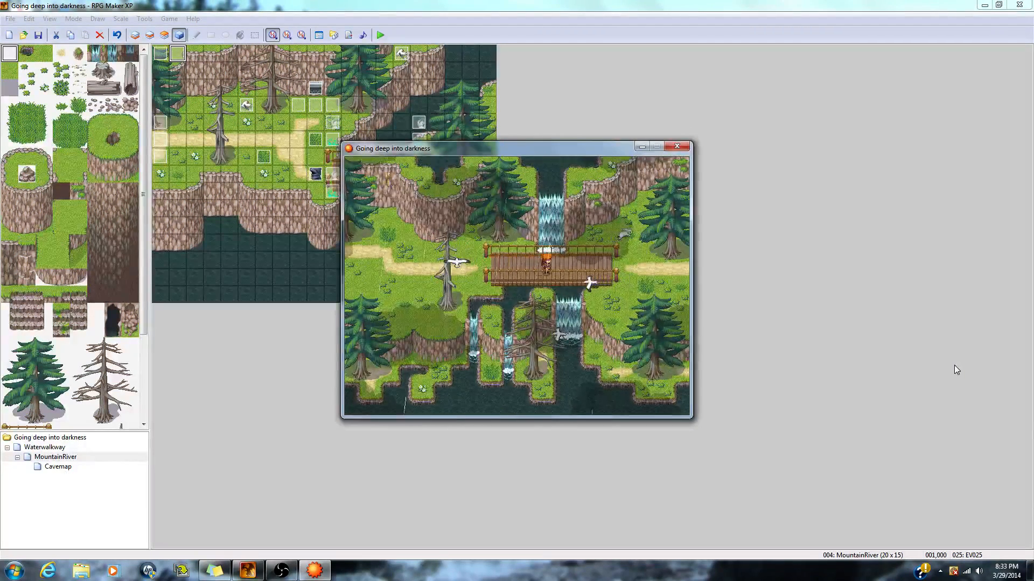
key(Right)
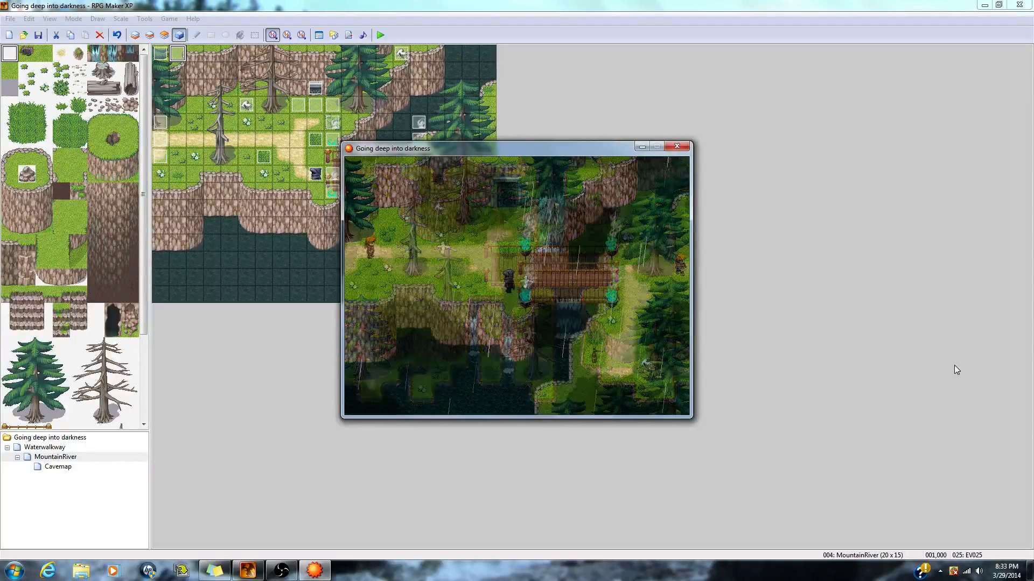
key(Right)
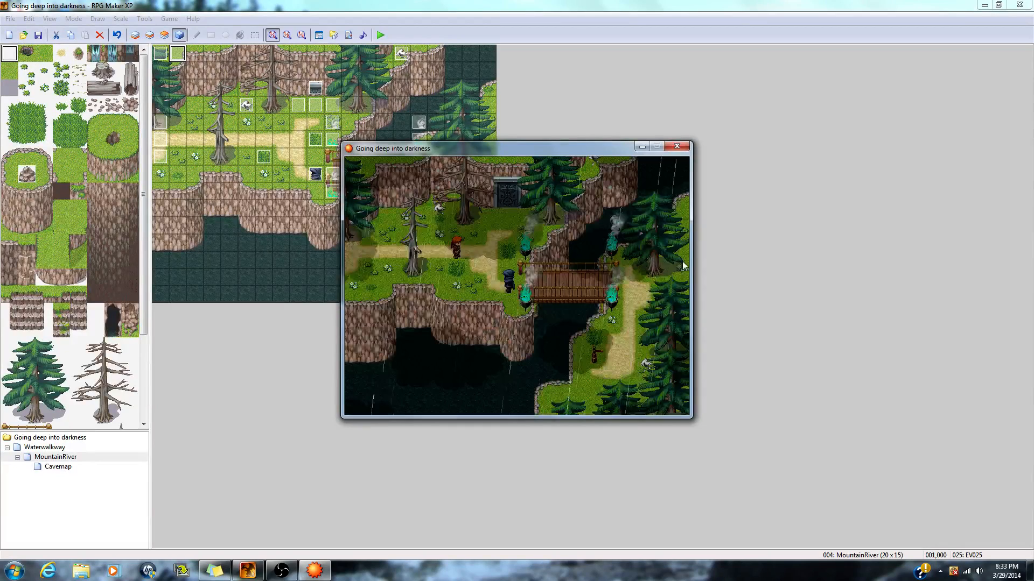
click(678, 146)
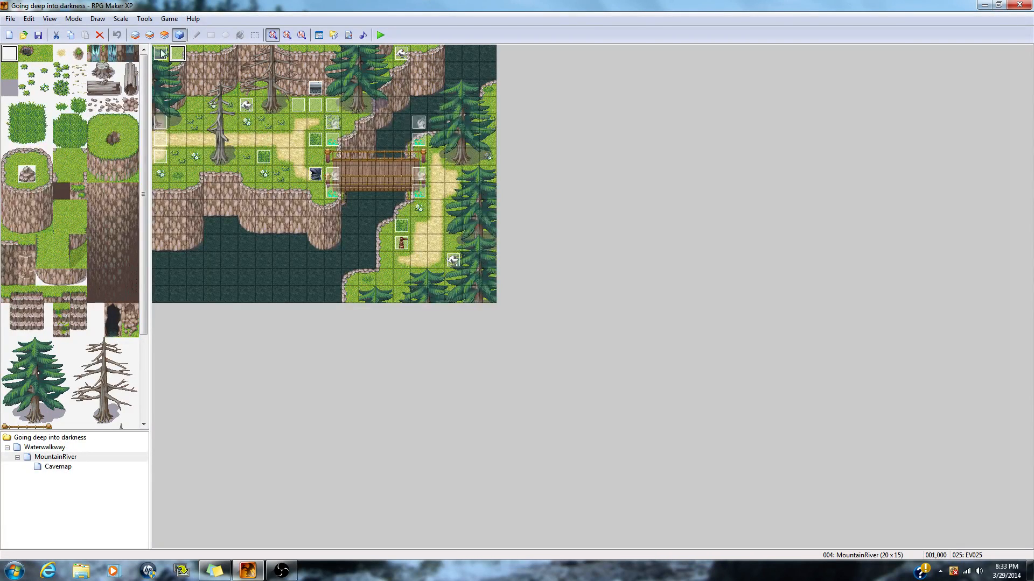
Set the Screen Flash command's time to 15 frames in the MountainRiver thunder event
double_click(182, 54)
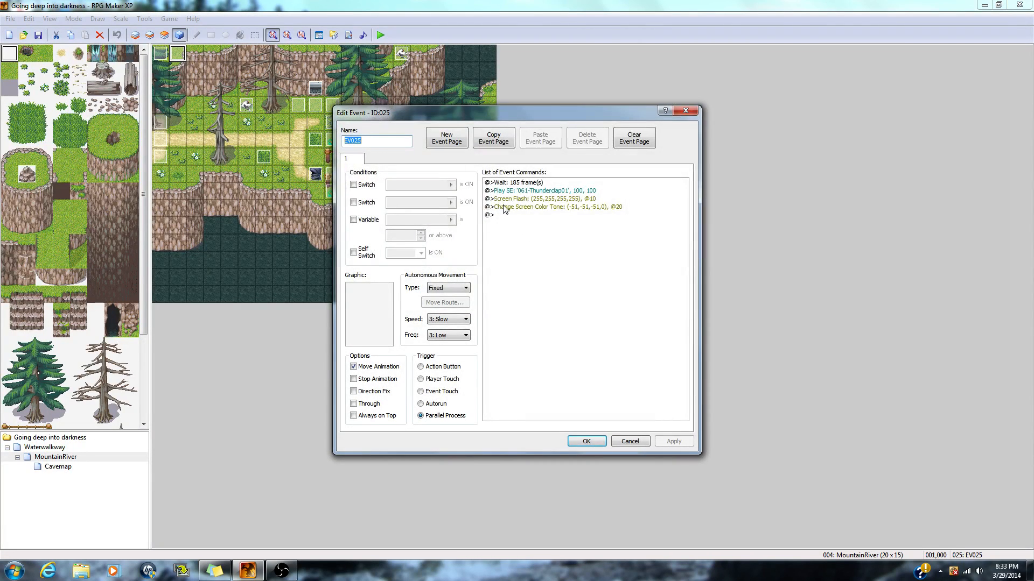
click(506, 199)
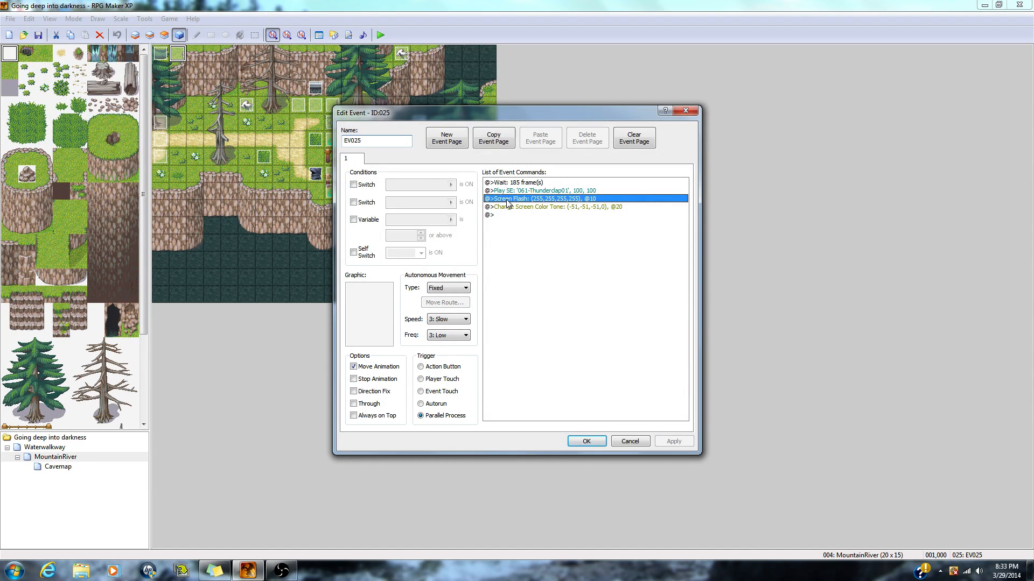
right_click(506, 199)
click(531, 219)
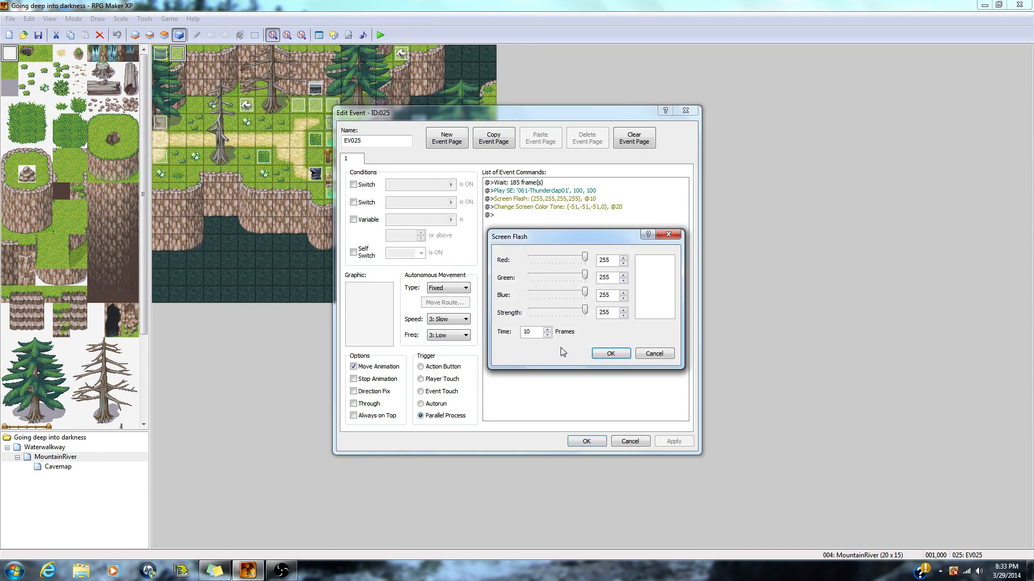
click(549, 329)
click(549, 329)
click(549, 335)
click(549, 335)
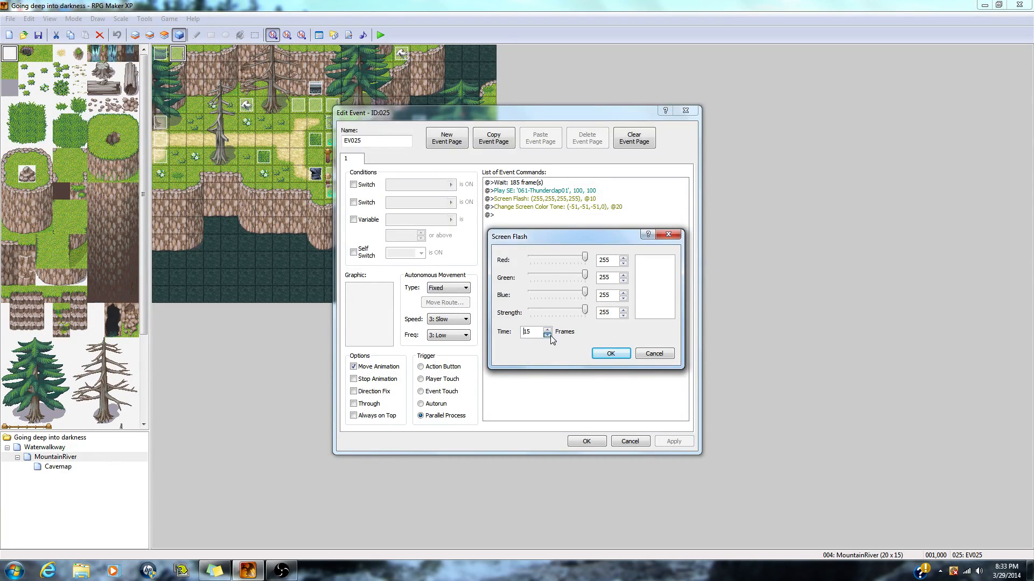
click(611, 353)
Set the Change Screen Color Tone command's time to 25 frames and save the thunder event
double_click(506, 215)
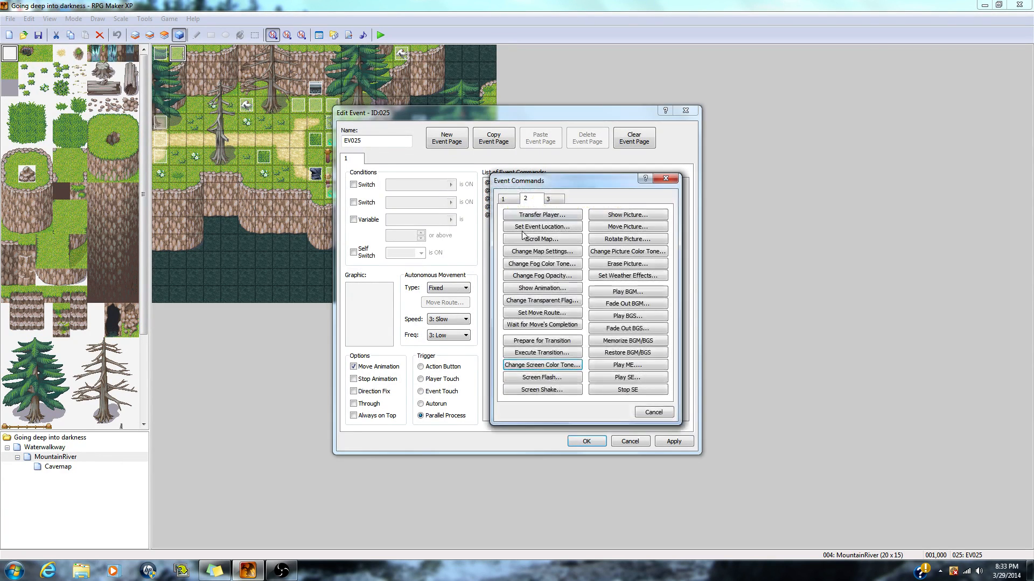
click(664, 179)
right_click(517, 207)
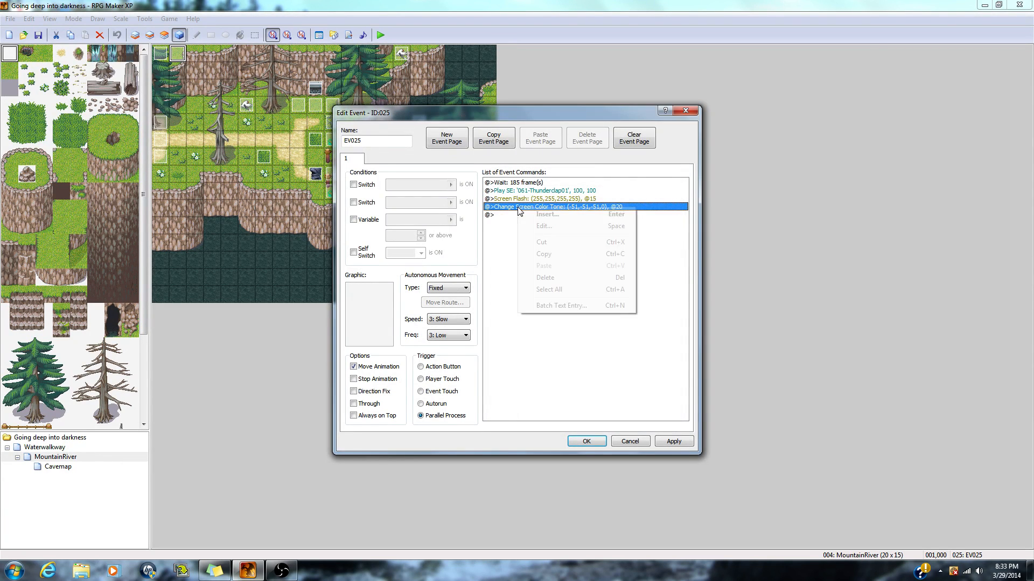
click(549, 227)
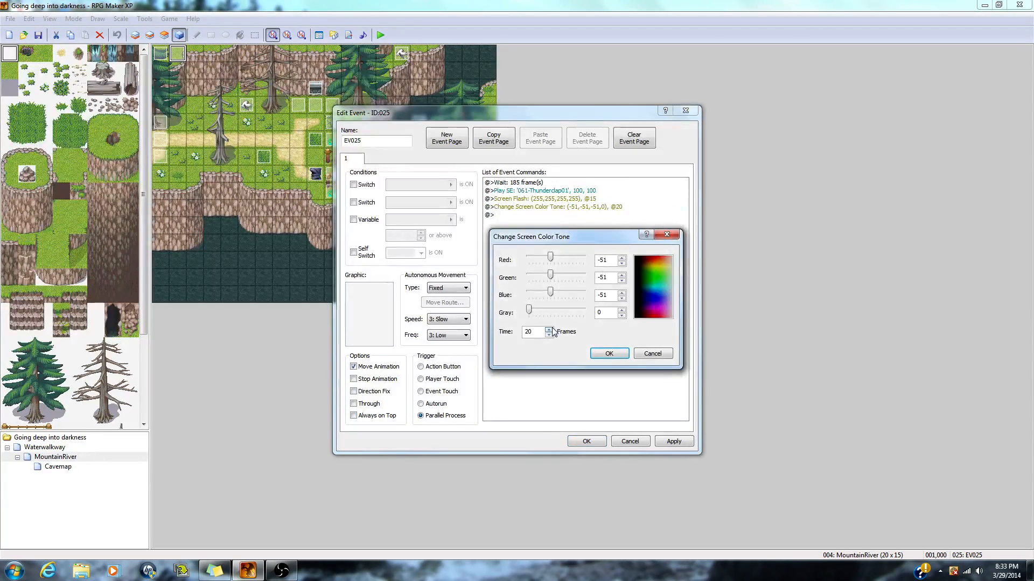
click(548, 329)
click(616, 354)
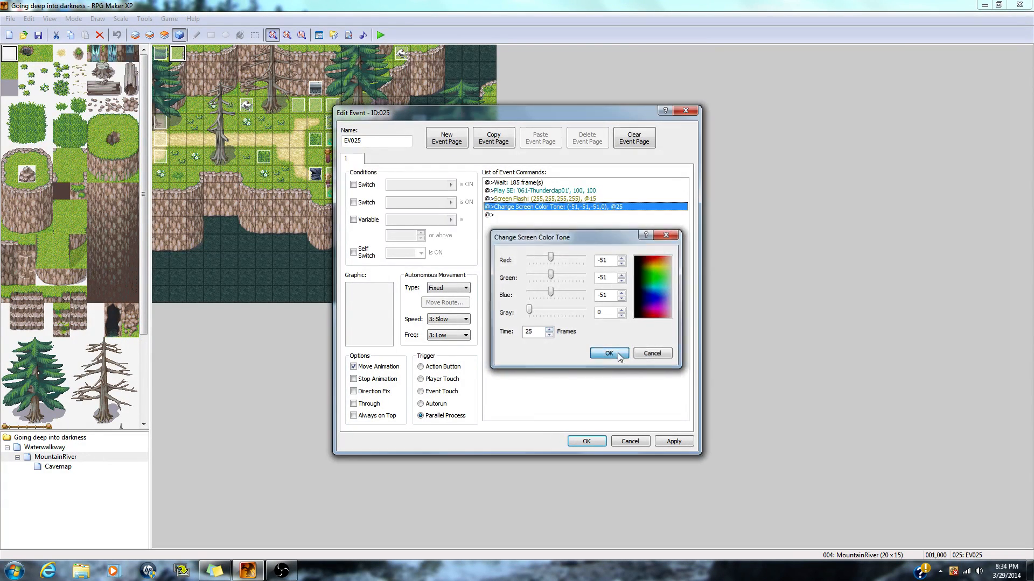
click(673, 442)
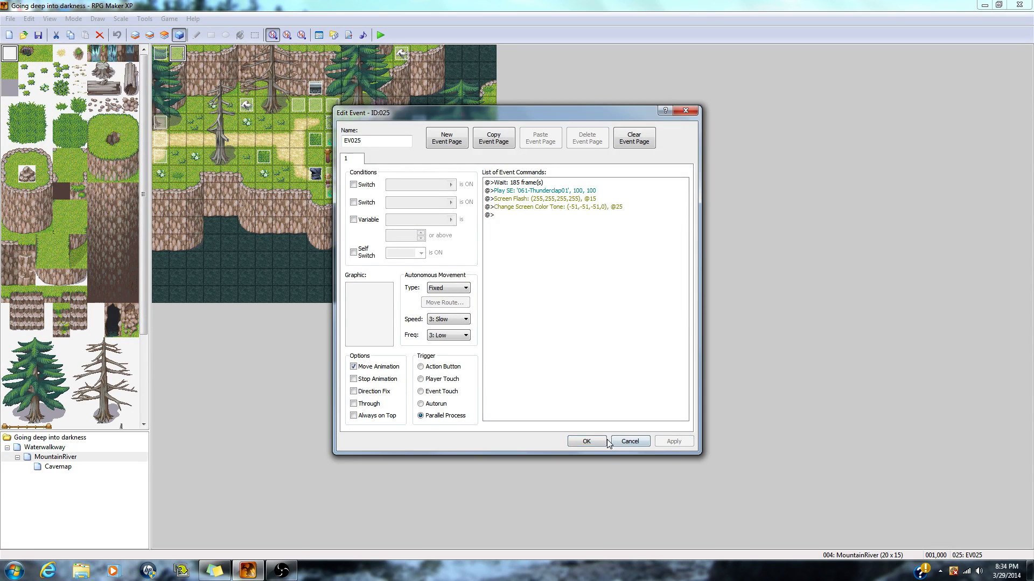
click(597, 441)
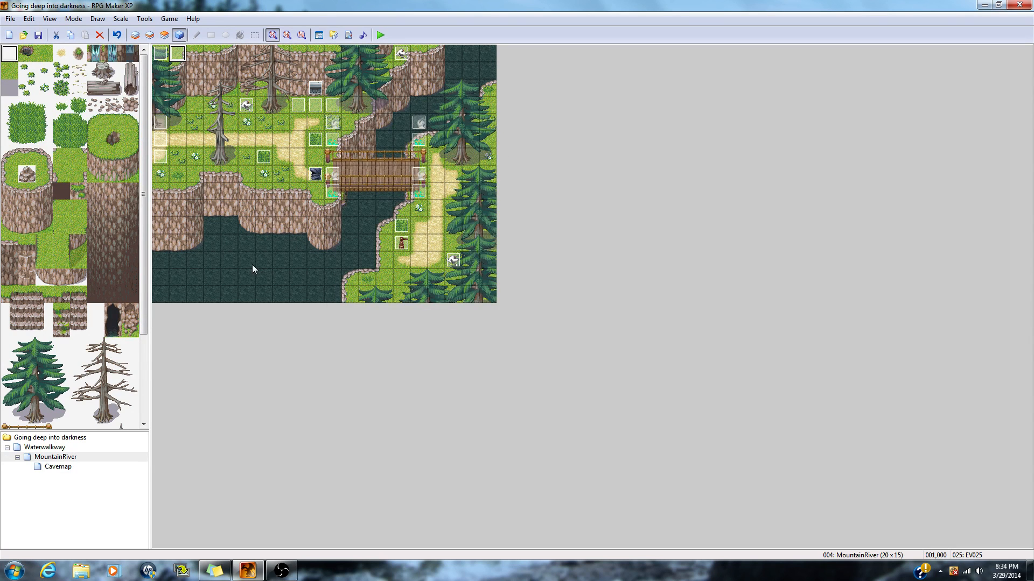
Set the MountainRiver map's auto-change background sound to 005-Rain01 in its map properties
right_click(57, 458)
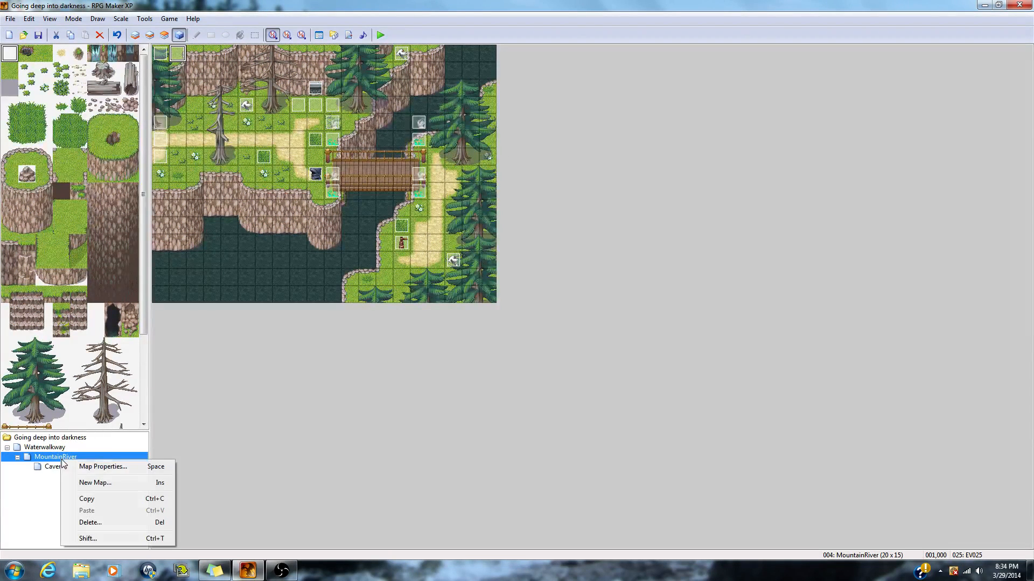
click(102, 466)
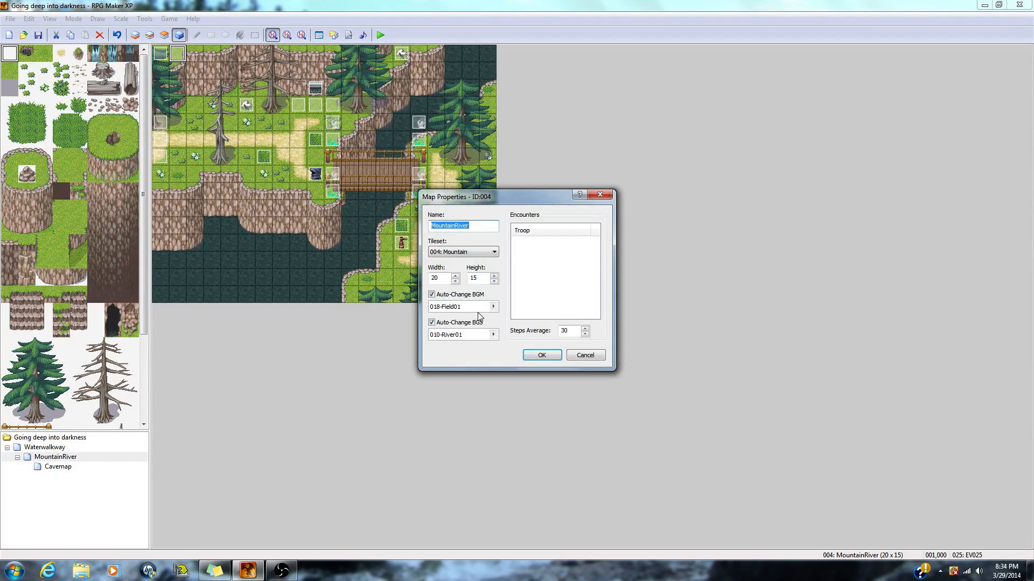
click(493, 335)
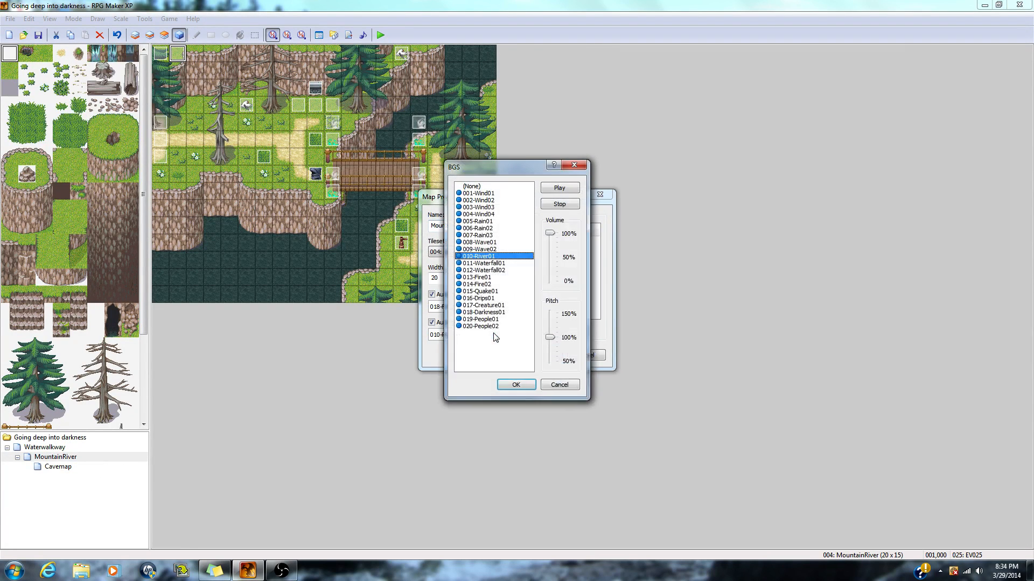
click(483, 223)
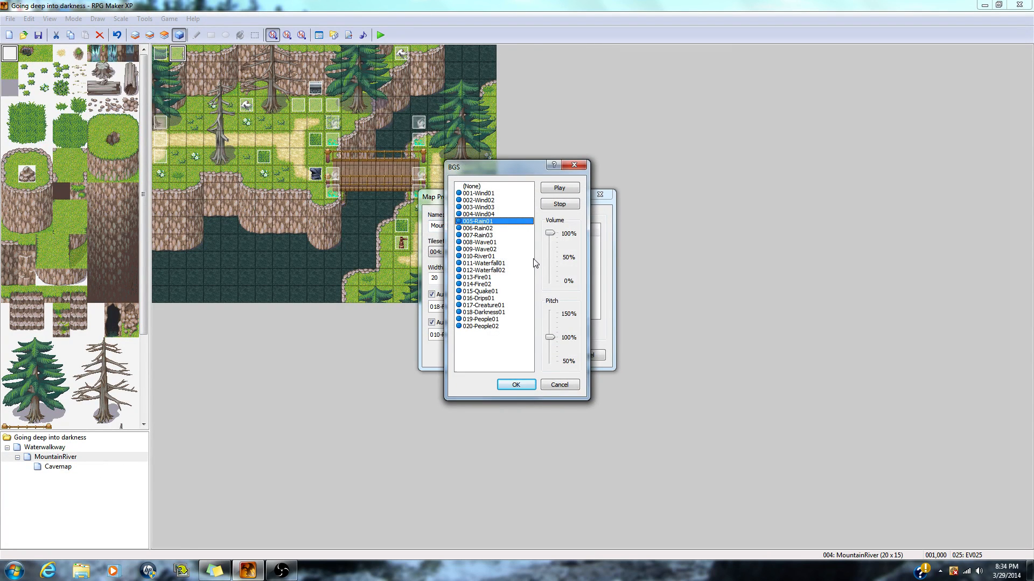
click(516, 384)
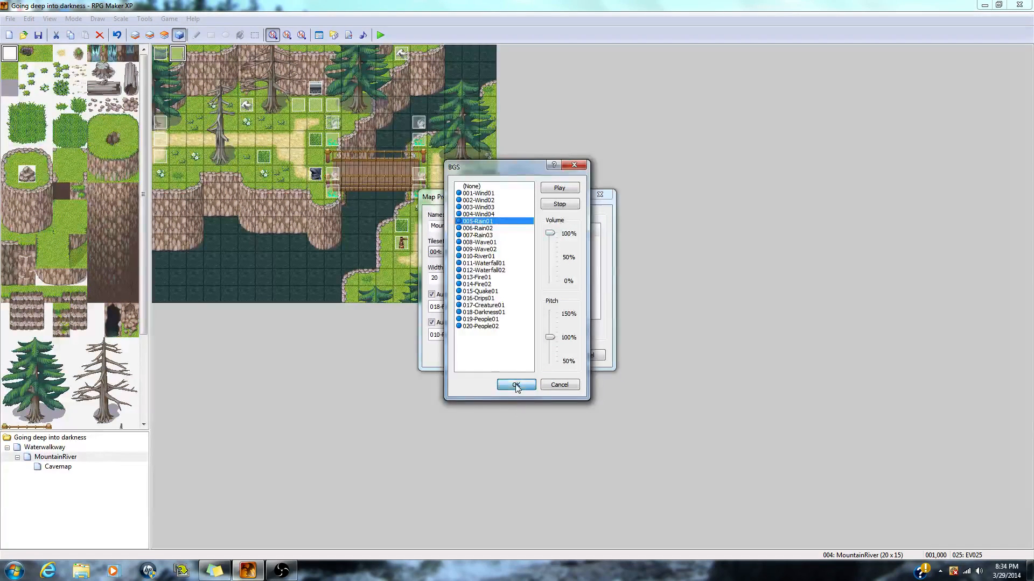
click(493, 307)
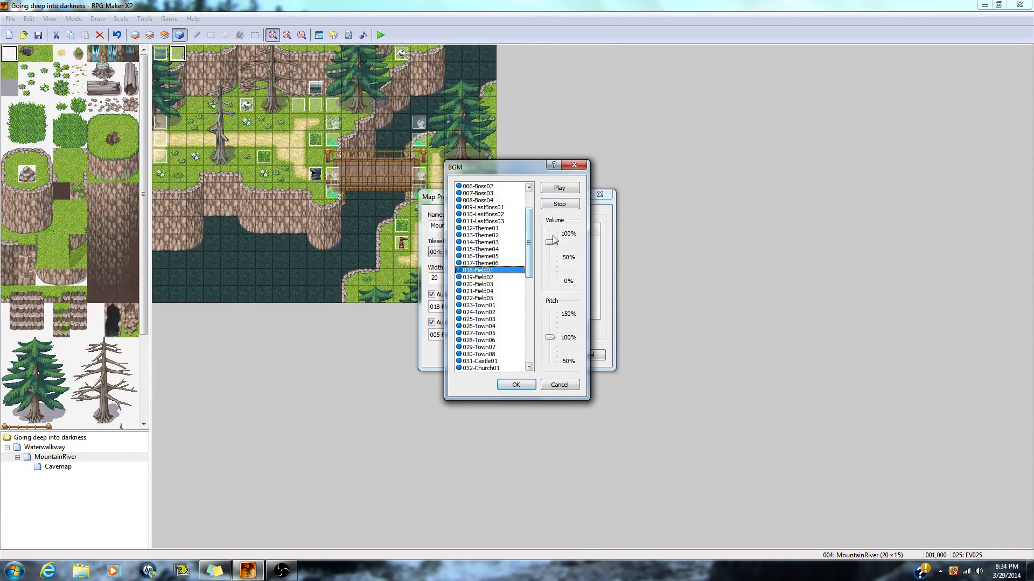
click(516, 384)
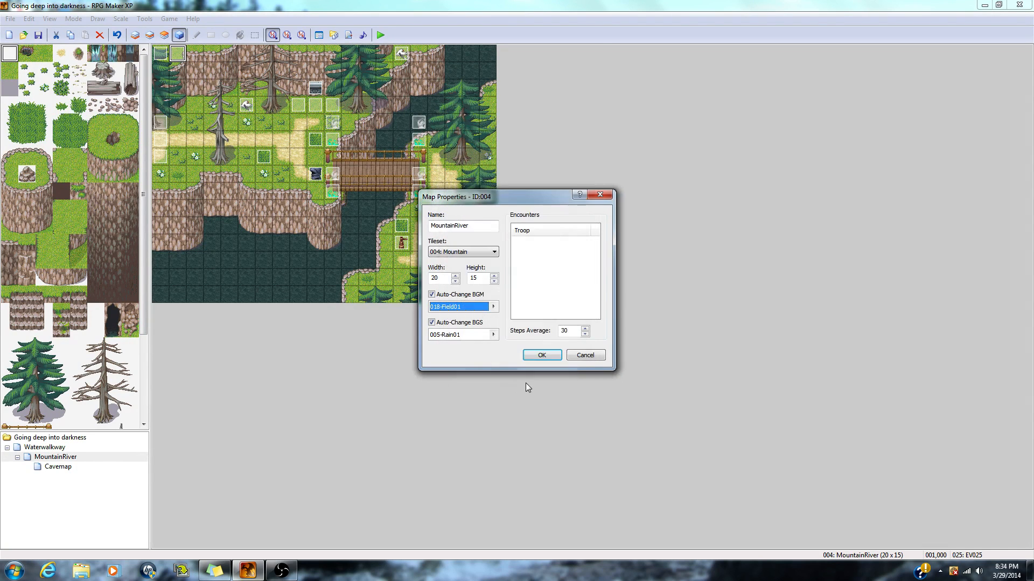
click(539, 356)
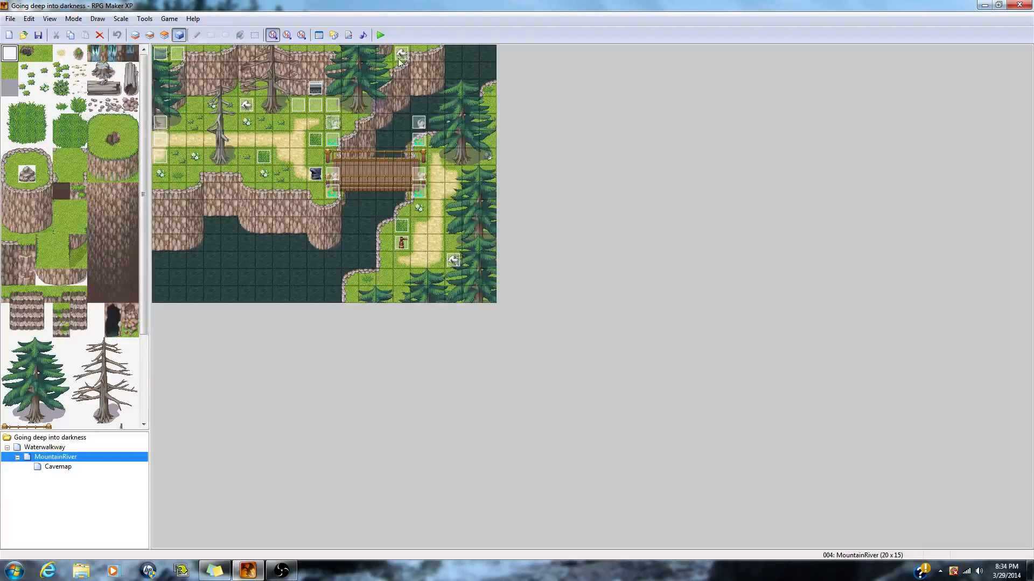
Save the project and playtest a new game, crossing the Waterwalkway bridge into MountainRiver to check the storm and rain sound
click(380, 34)
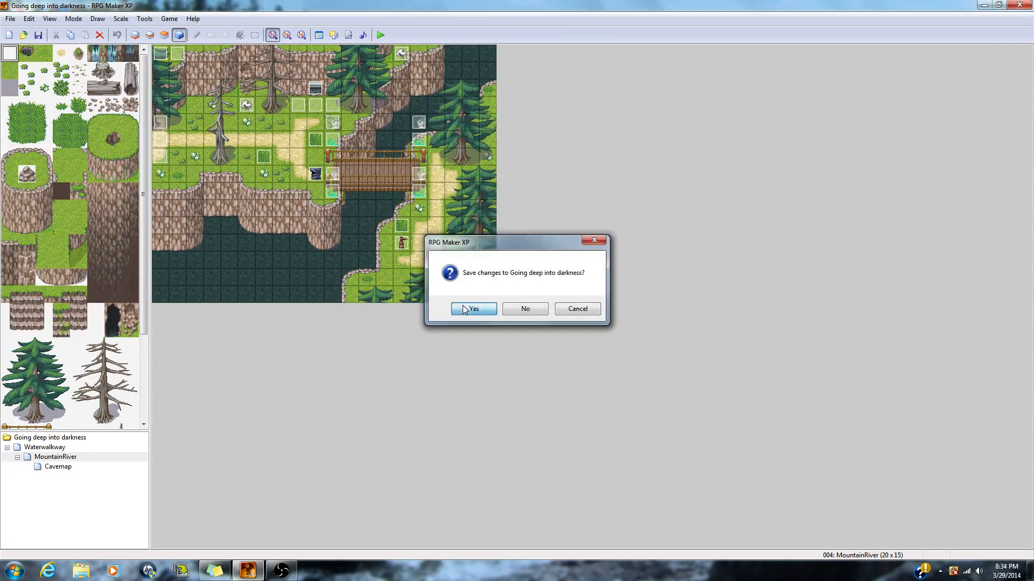
click(468, 308)
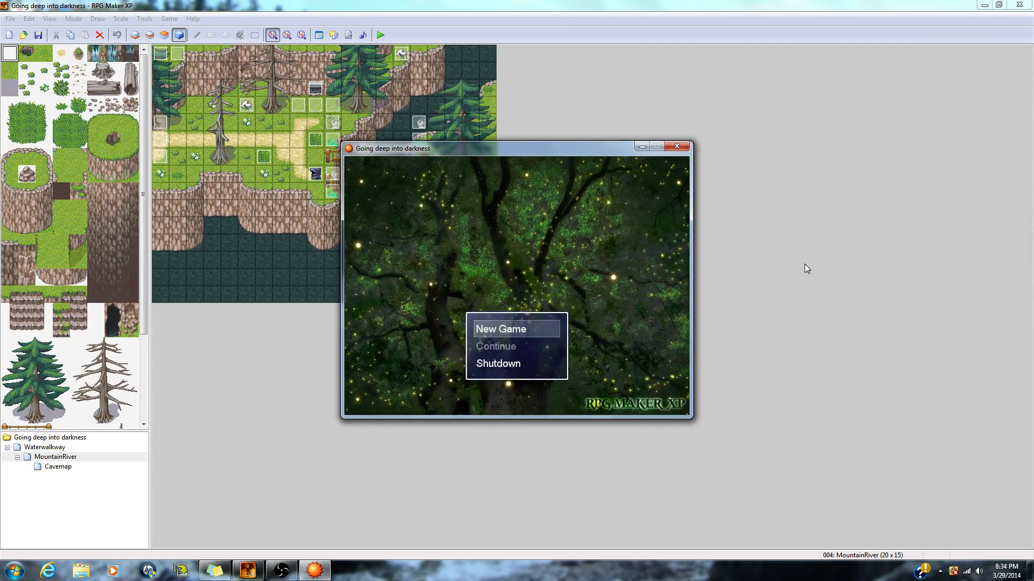
key(Return)
key(Right)
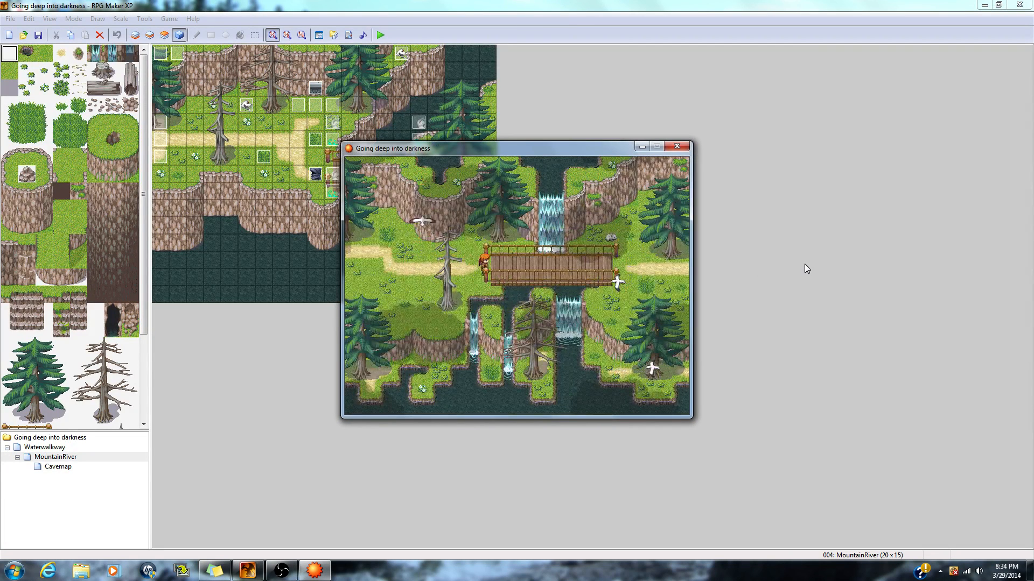
key(Right)
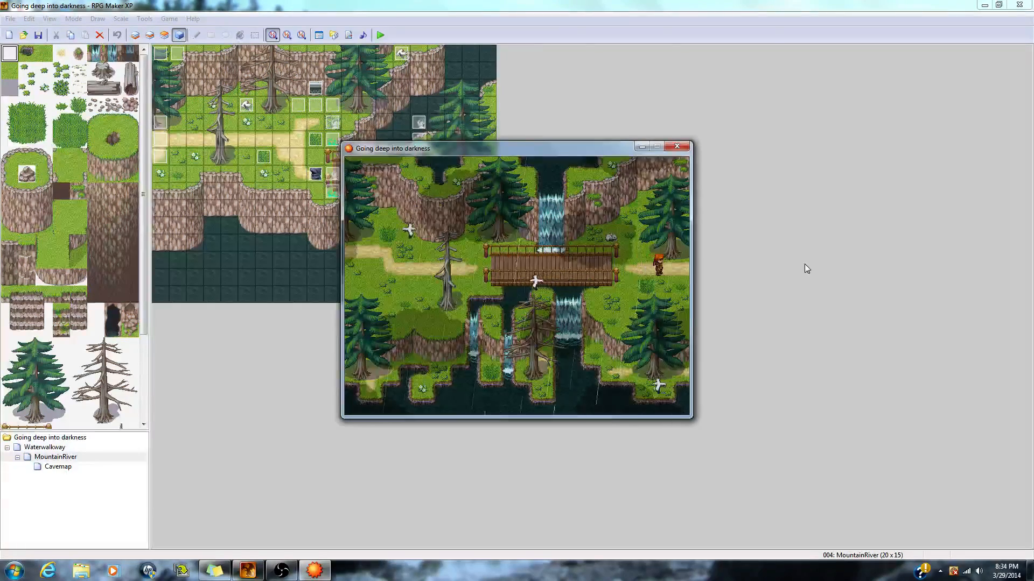
key(Right)
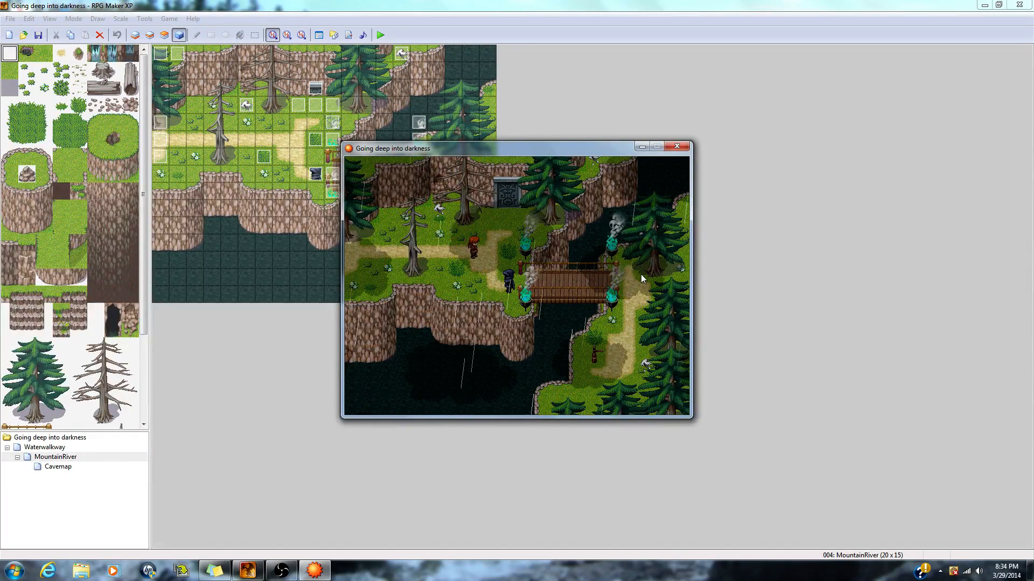
Collect the hidden gold in the grass below the MountainRiver path during the playtest
key(Right)
key(Down)
key(Left)
key(Return)
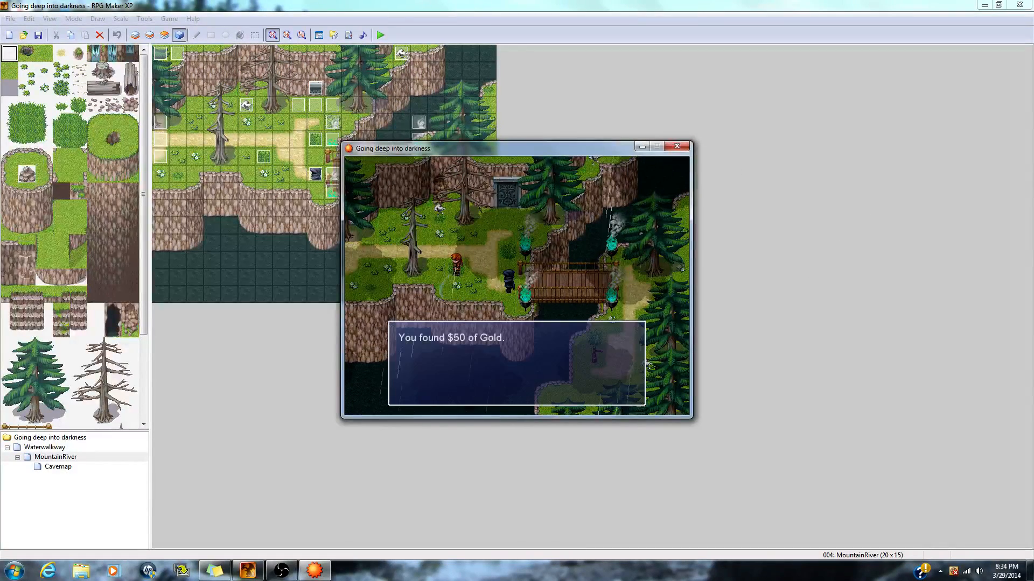
key(Return)
Talk to the dark figure guarding the MountainRiver bridge, go through the dialogue and walk onto the bridge
key(Left)
key(Right)
key(Down)
key(Right)
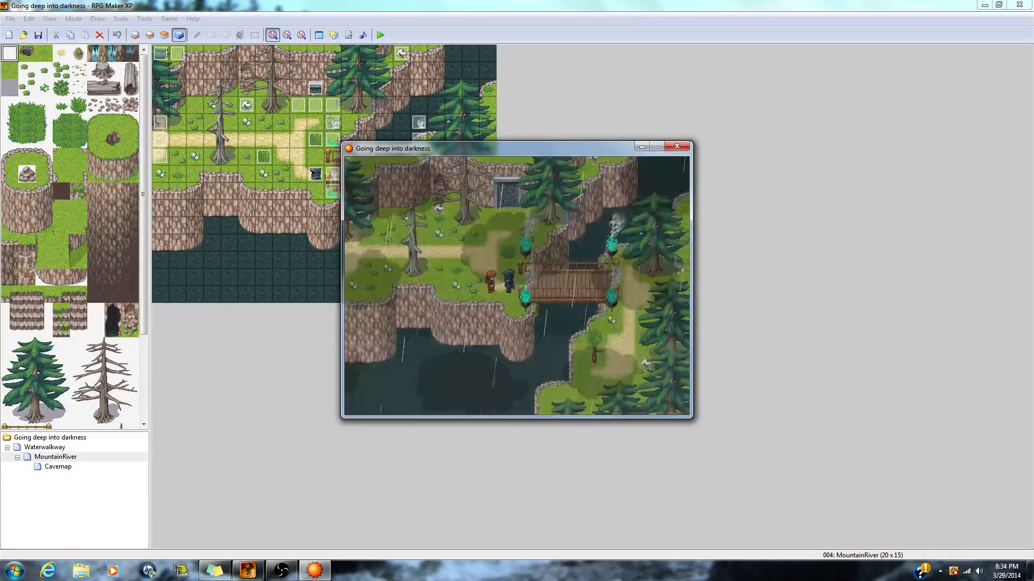
key(Return)
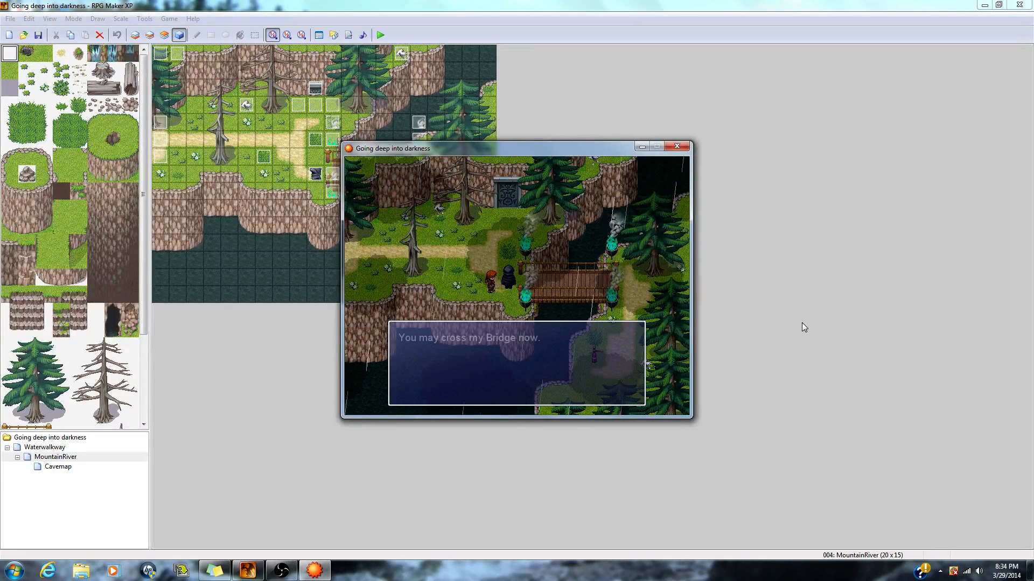
key(Return)
key(Return)
key(Right)
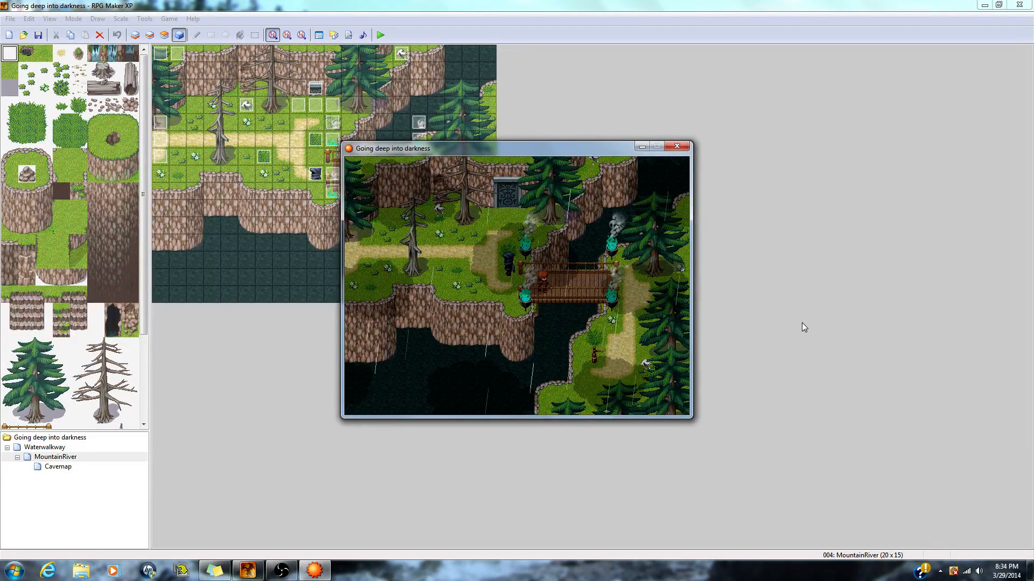
Walk down the path beyond the bridge, activate the lever and head back up toward the bridge
key(Down)
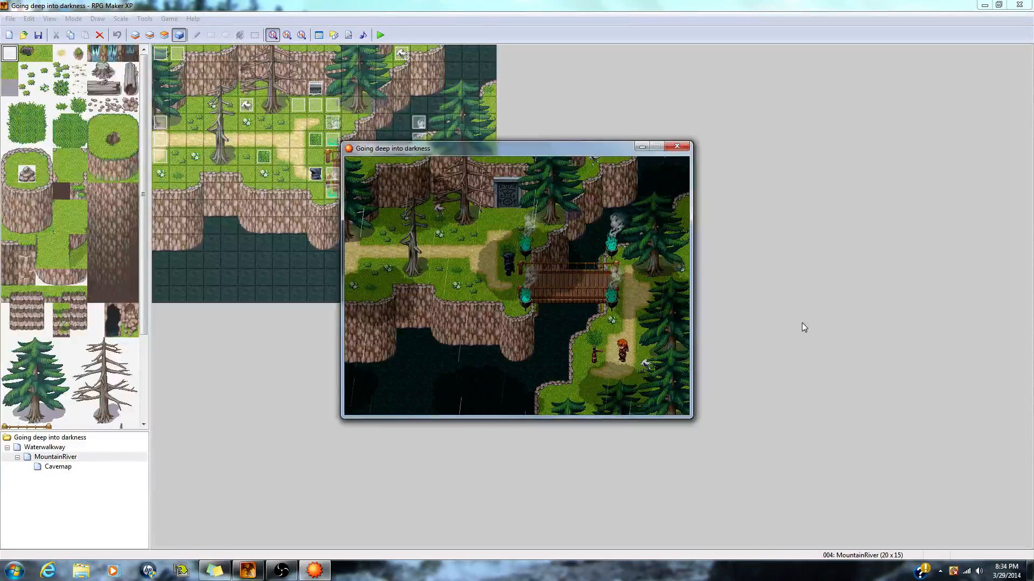
key(Return)
key(Return)
key(Right)
key(Up)
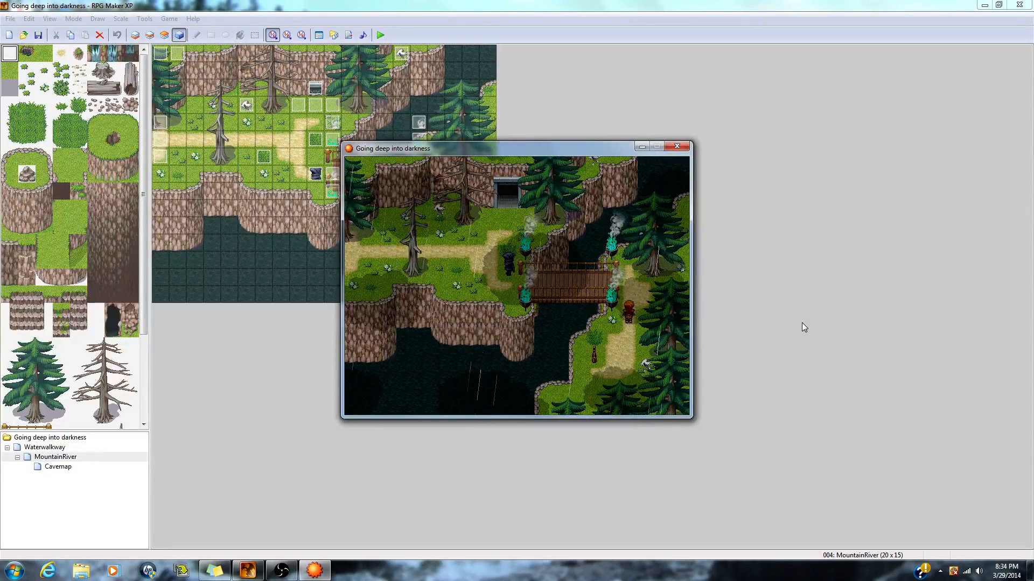
Walk back across the MountainRiver bridge and enter the cave to check whether the rain carries over
key(Left)
key(Up)
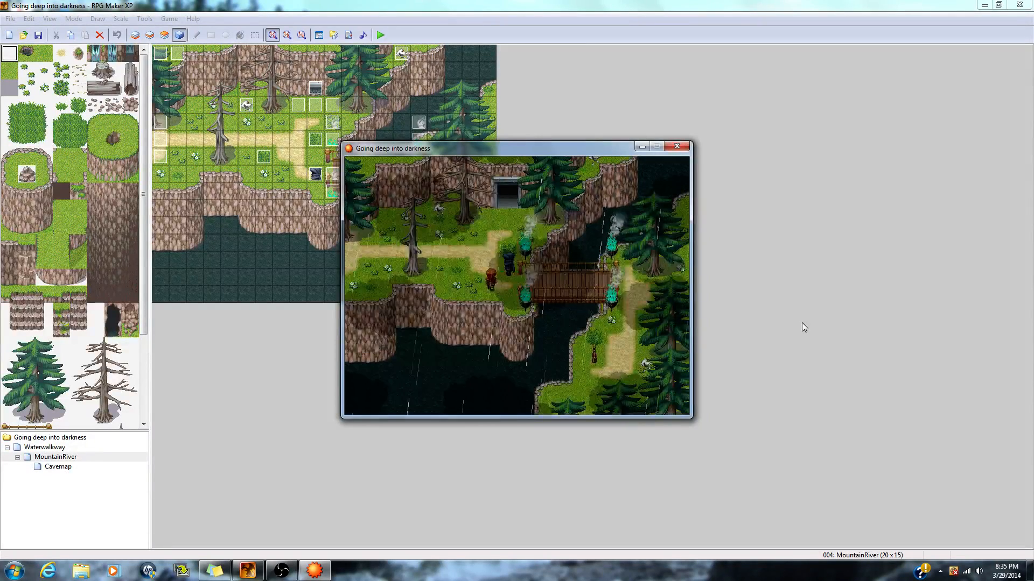
key(Up)
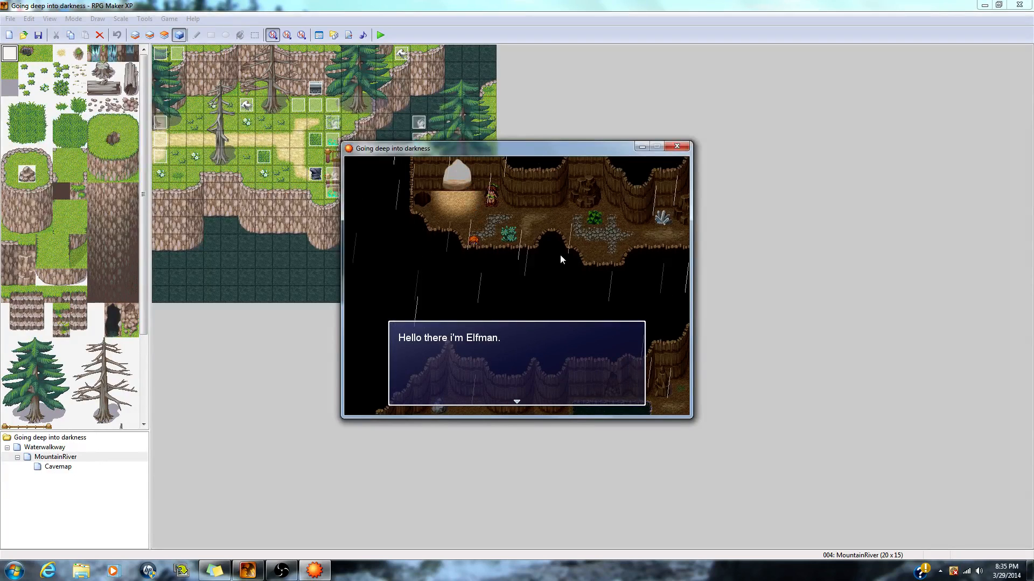
Go through the dialogue of the character beside the cave entrance and close the playtest
key(Return)
key(Return)
key(Return)
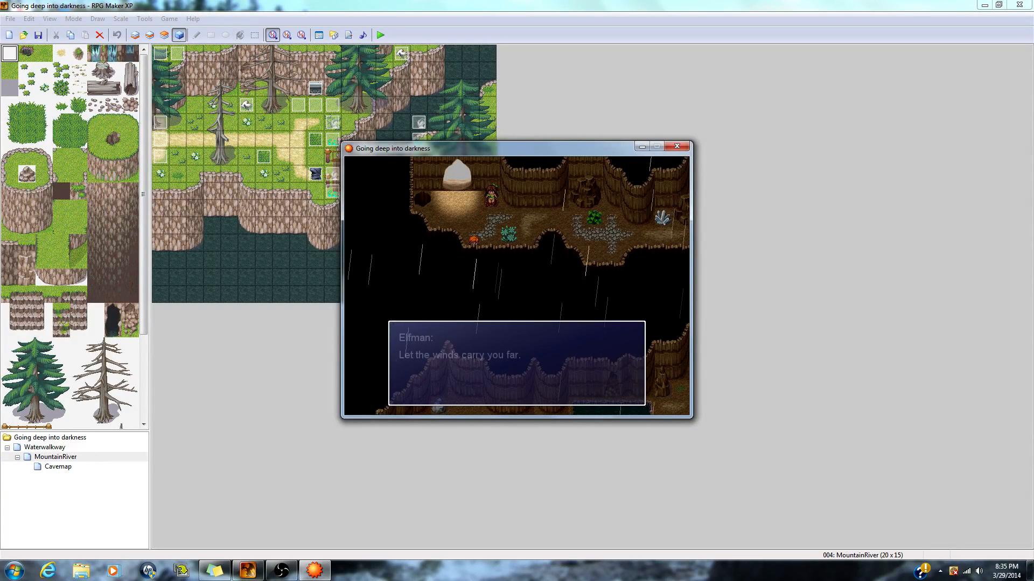
key(Return)
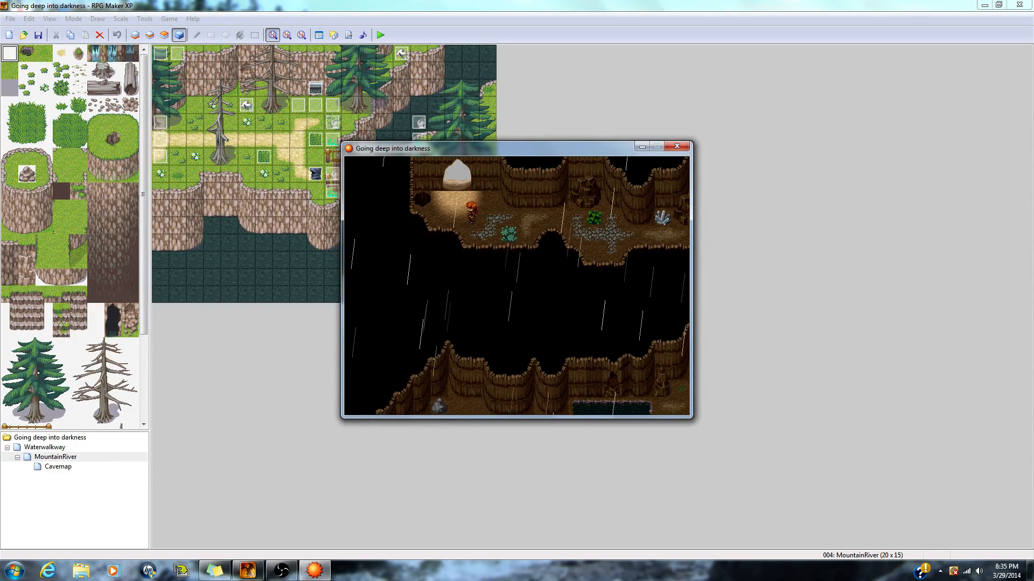
click(676, 147)
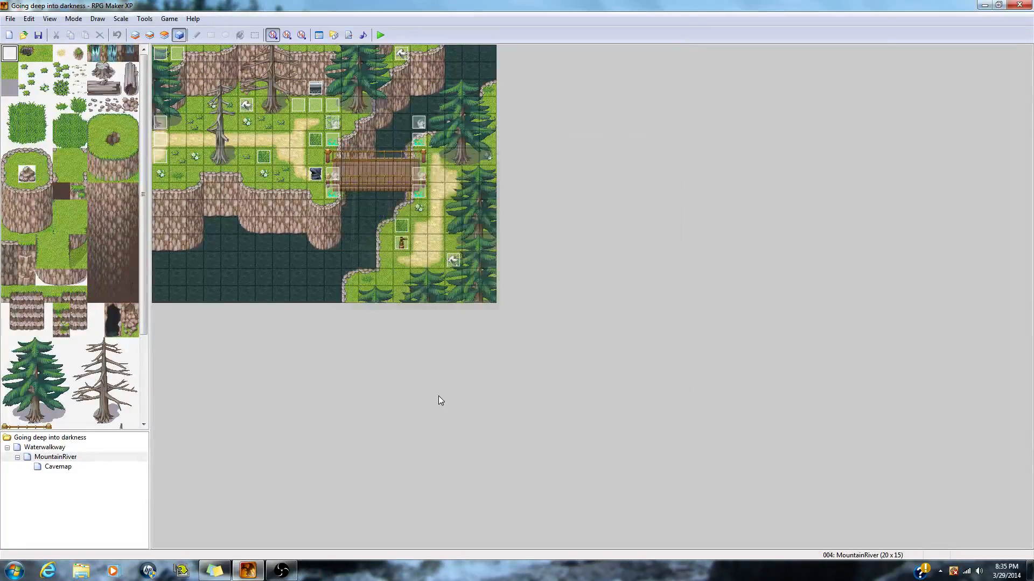
Start a new event on the Cavemap map at tile 000,000
click(76, 467)
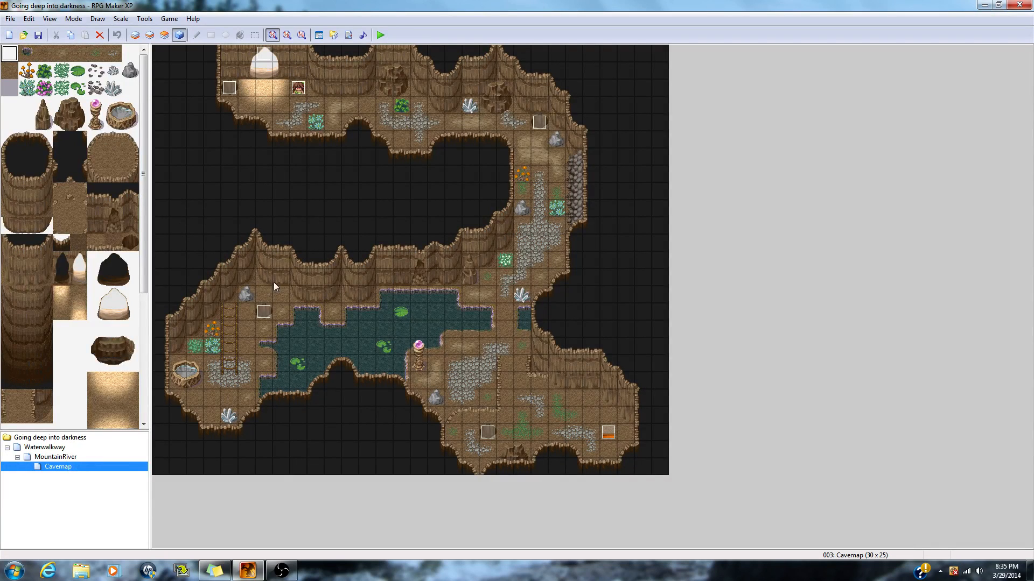
click(161, 53)
right_click(165, 54)
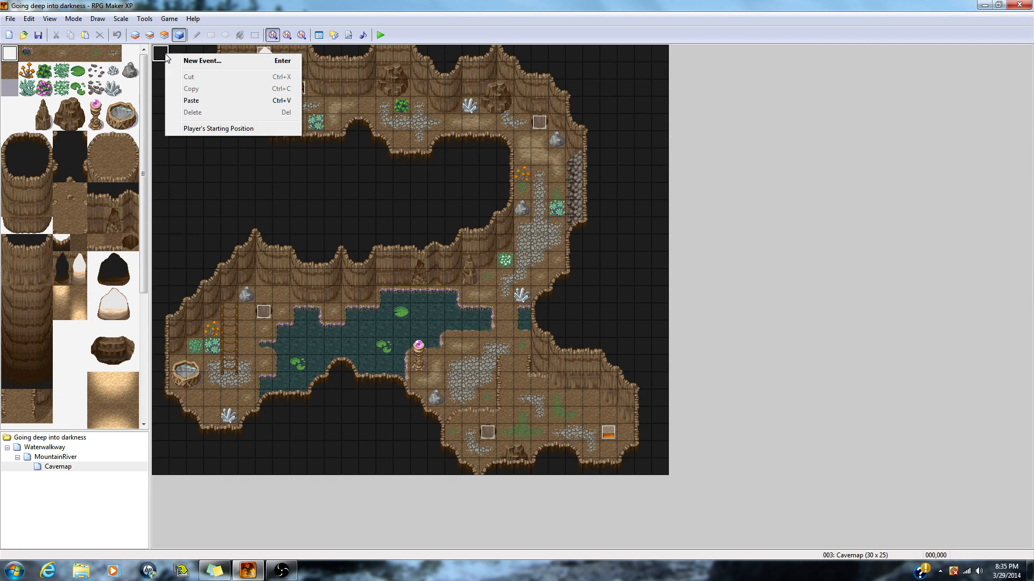
click(201, 61)
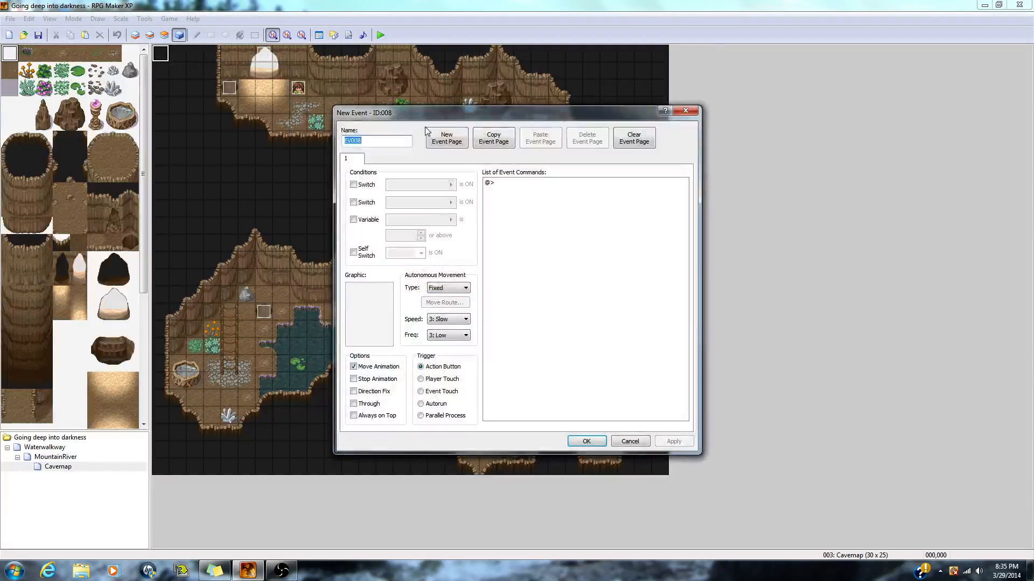
drag(440, 120, 697, 100)
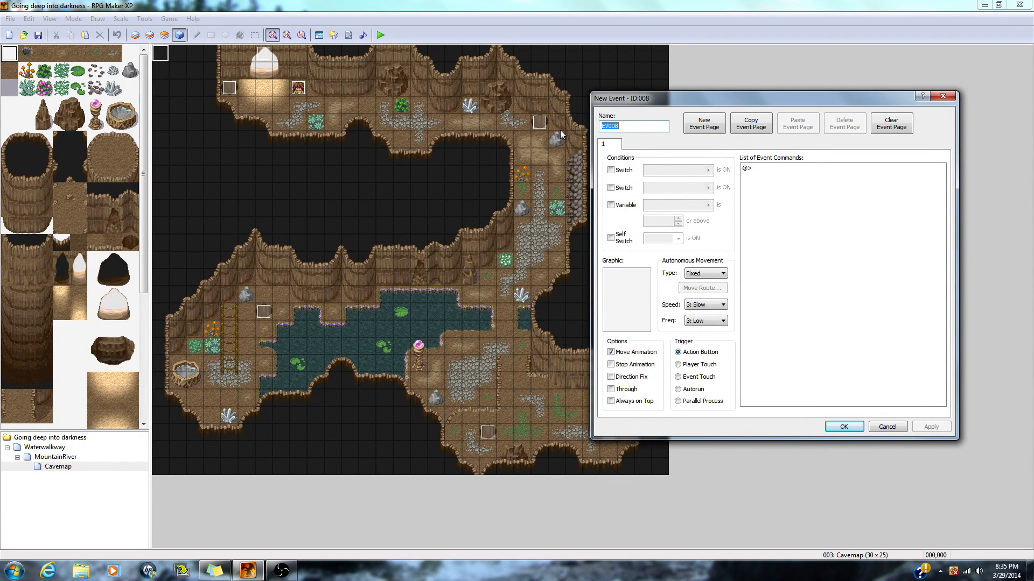
Add a Change Screen Color Tone command with red, green and blue at -68, gray 0 and a time of 0 frames
double_click(761, 170)
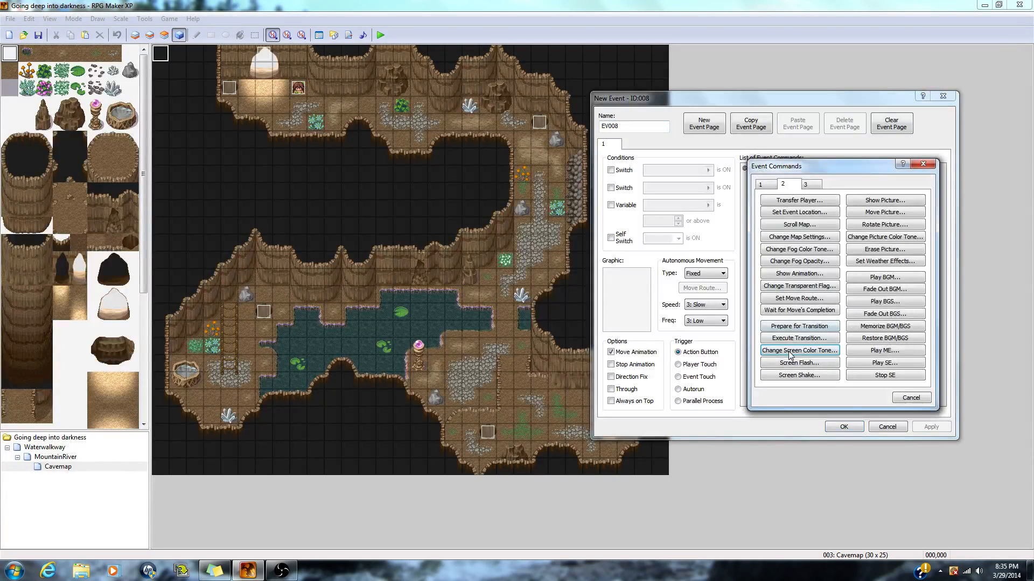
click(789, 351)
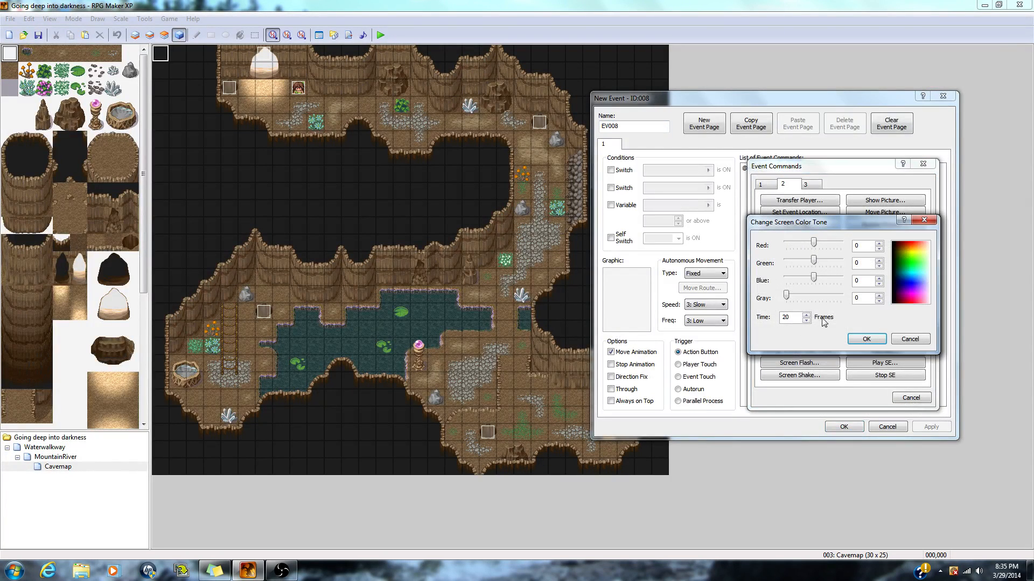
drag(815, 246, 806, 277)
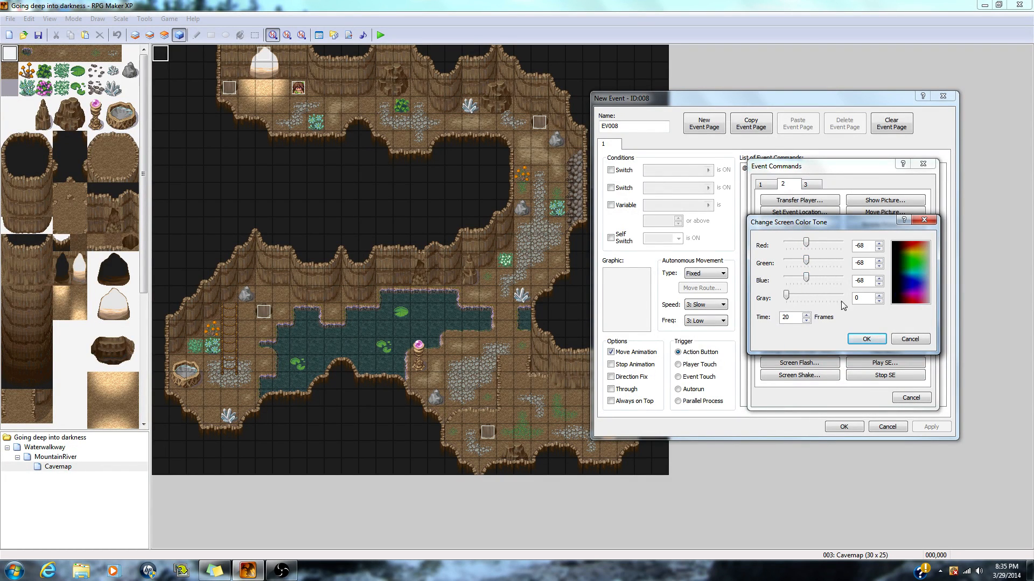
click(806, 320)
click(866, 339)
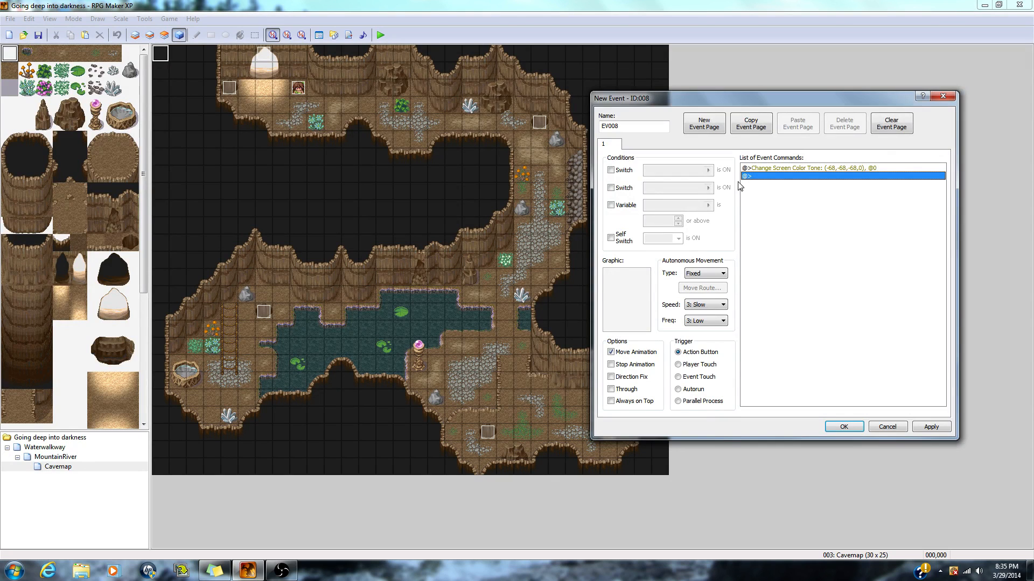
Add a Change Map Settings command that sets the fog graphic to (None)
double_click(765, 180)
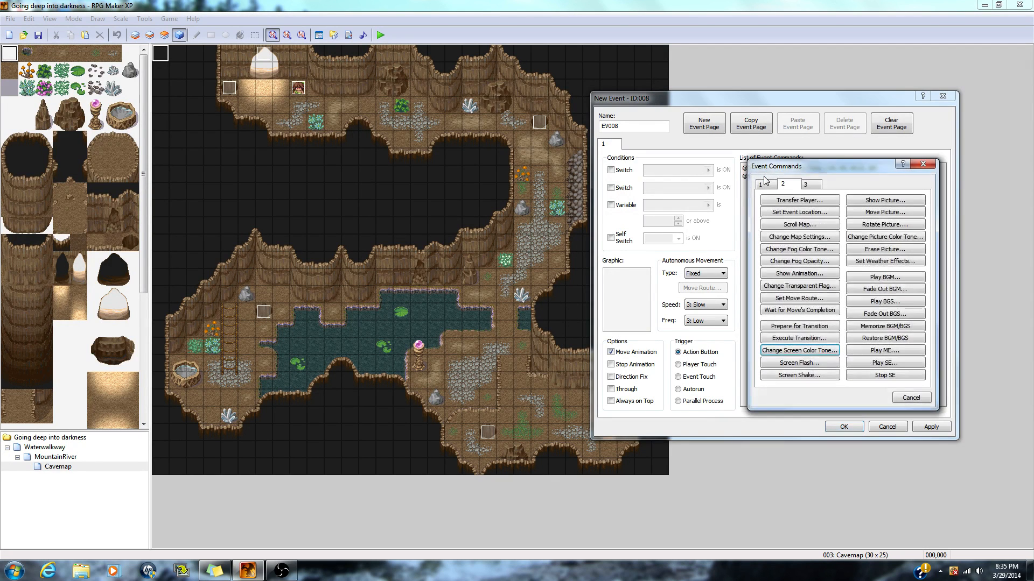
click(797, 240)
click(800, 273)
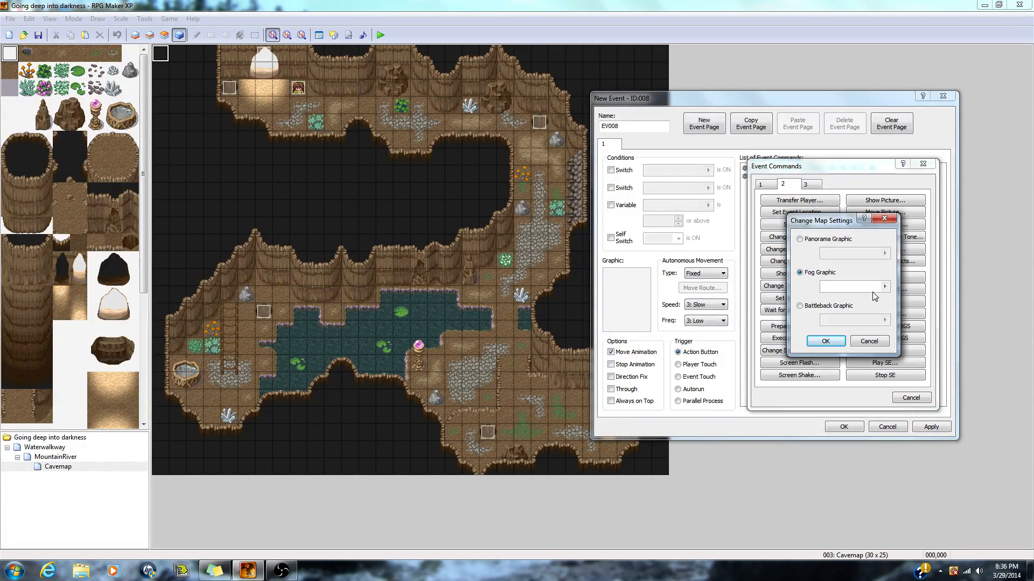
click(884, 287)
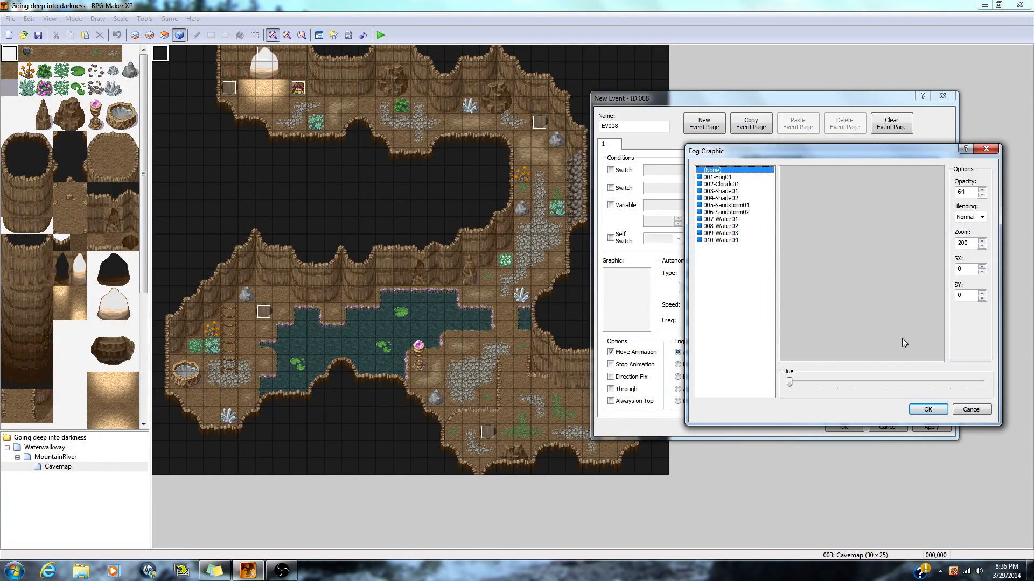
click(927, 409)
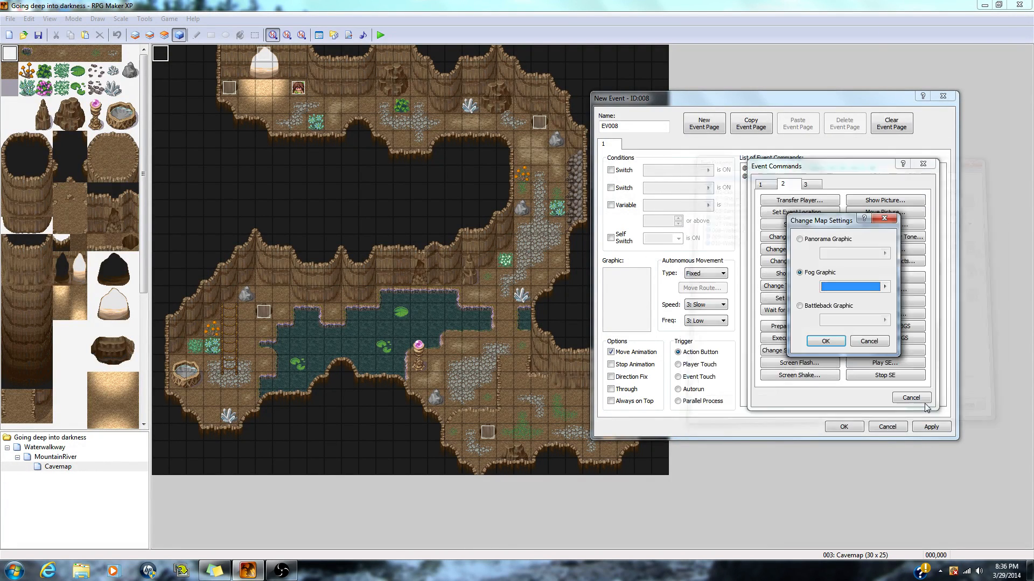
click(829, 341)
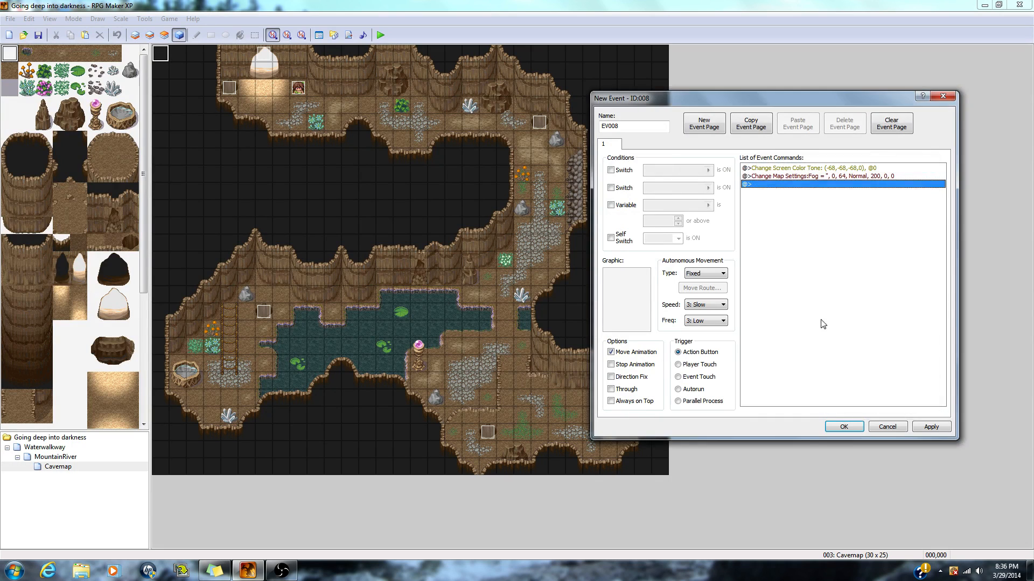
Add a Set Weather Effects command with the weather None and a time of 0 frames
double_click(768, 185)
click(876, 262)
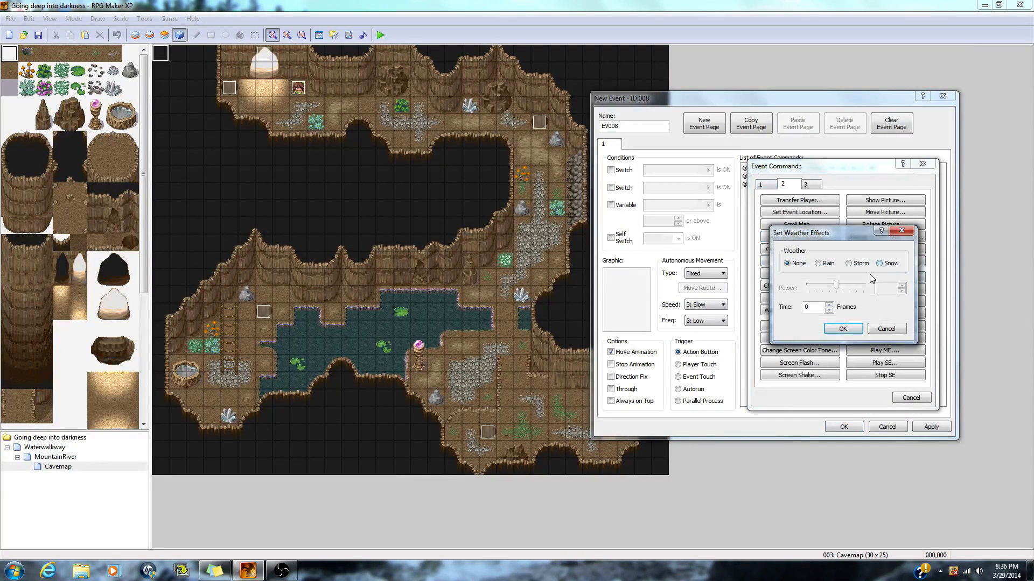
click(843, 329)
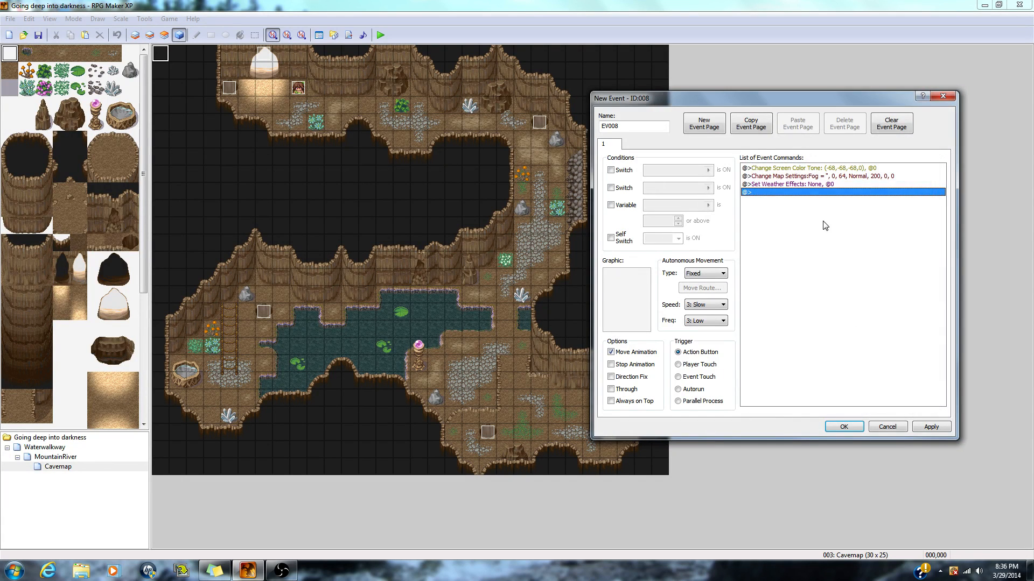
Add a Play SE command with the sound set to (None)
double_click(775, 194)
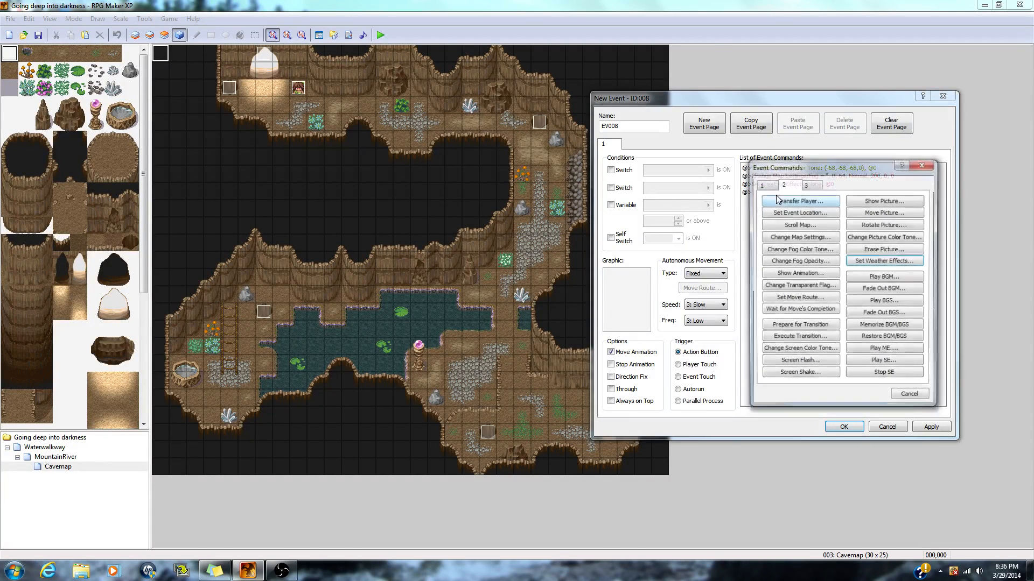
click(889, 364)
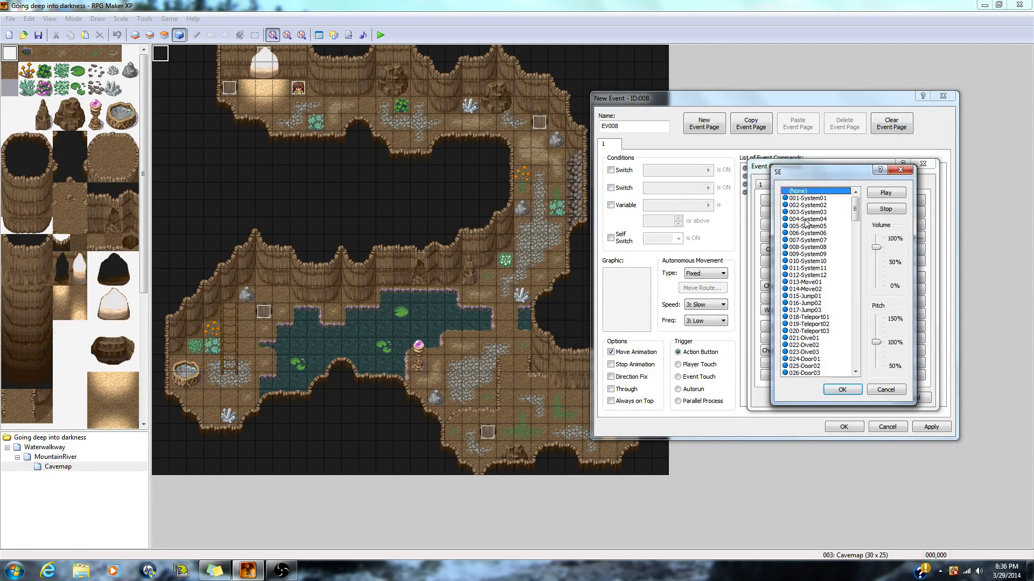
click(842, 390)
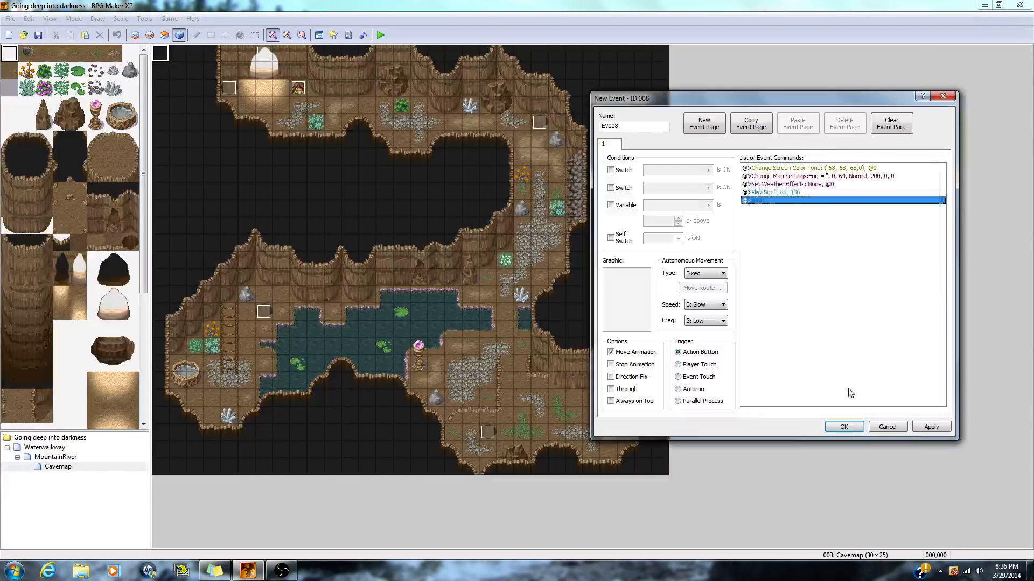
Add a Screen Flash command with red, green, blue and strength all at 0 over 10 frames
double_click(777, 200)
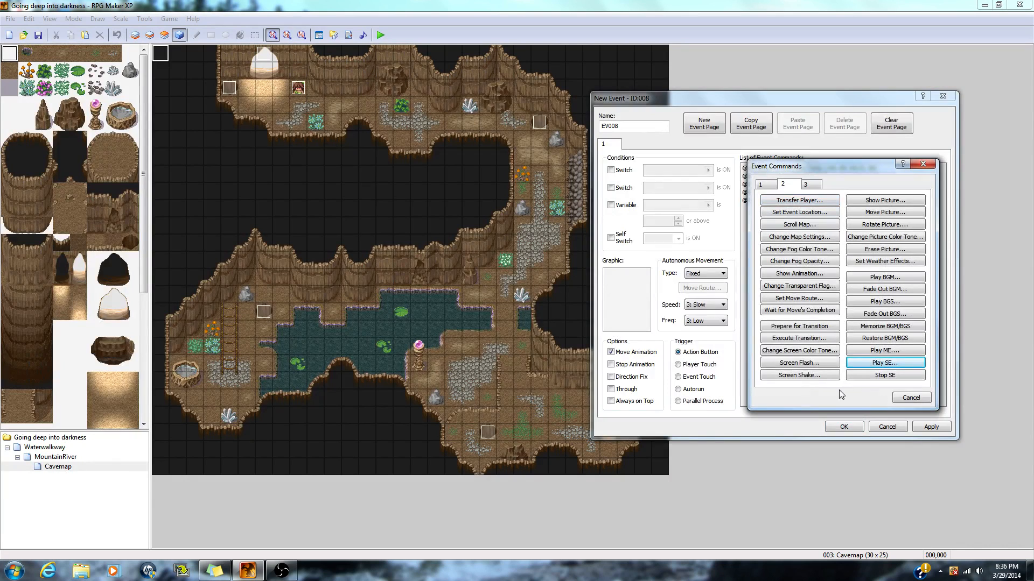
click(823, 363)
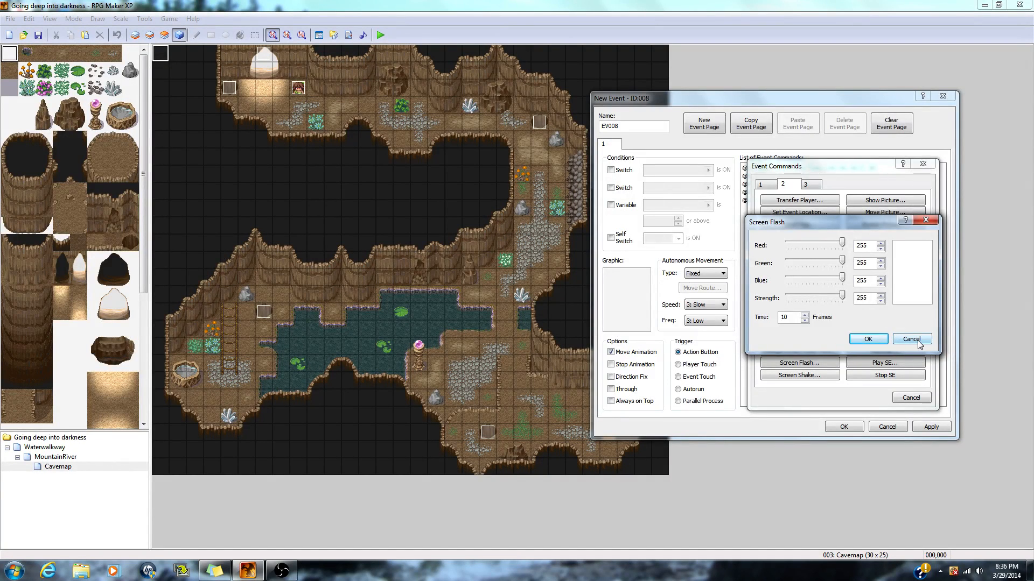
click(911, 339)
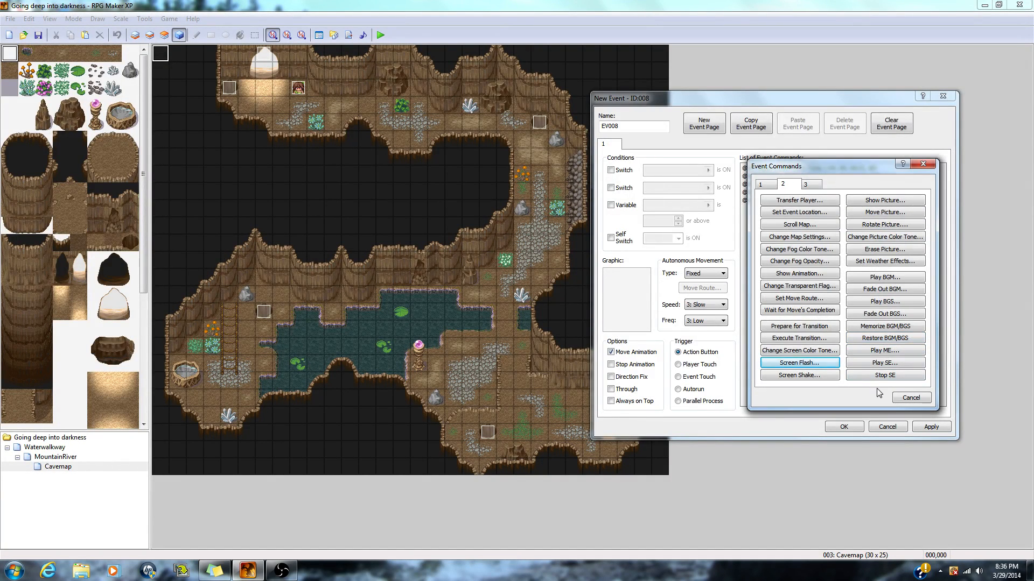
click(810, 364)
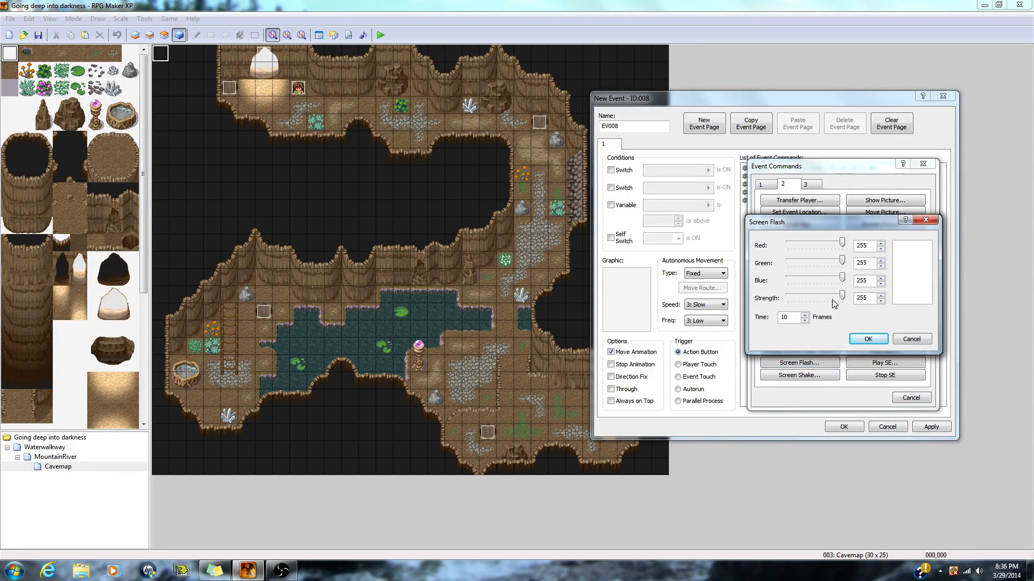
drag(842, 243, 787, 261)
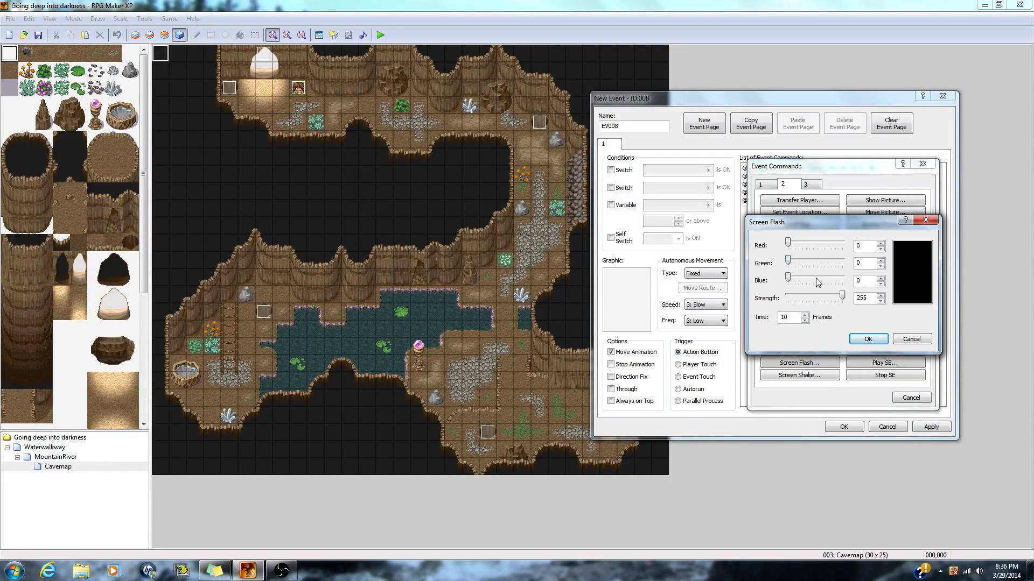
drag(841, 297, 788, 295)
drag(790, 299, 787, 300)
click(878, 341)
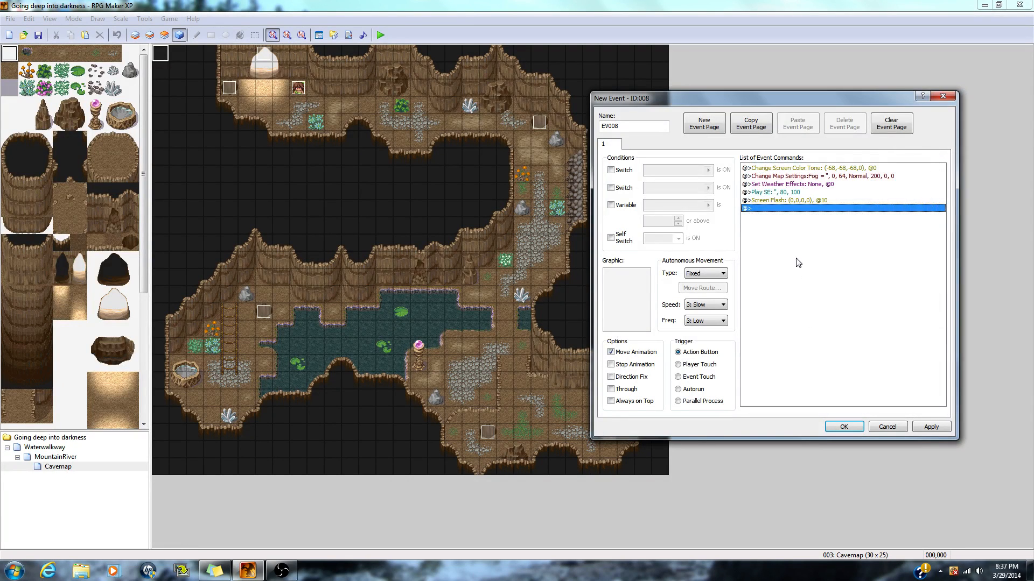
right_click(775, 212)
click(797, 213)
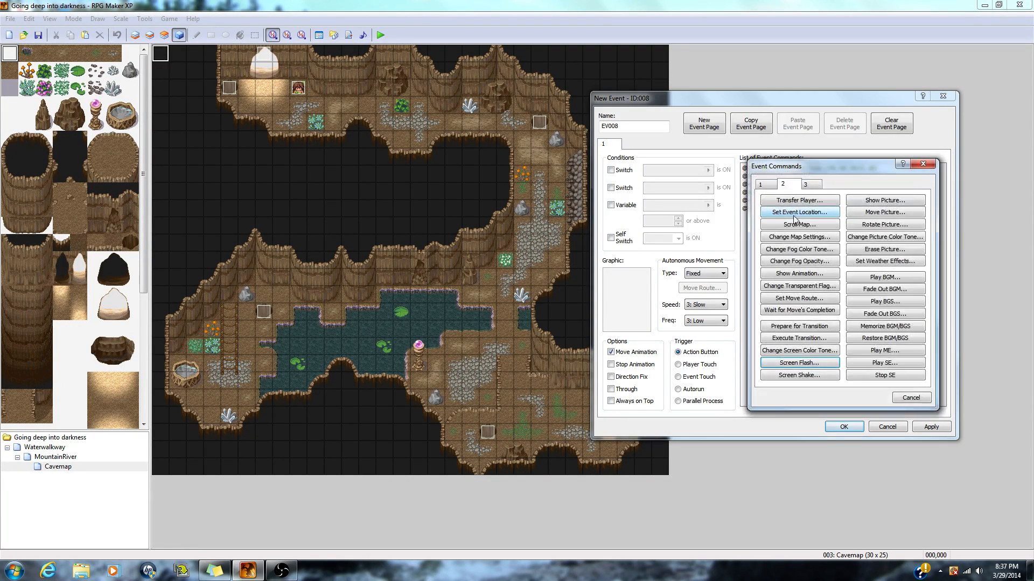
click(923, 161)
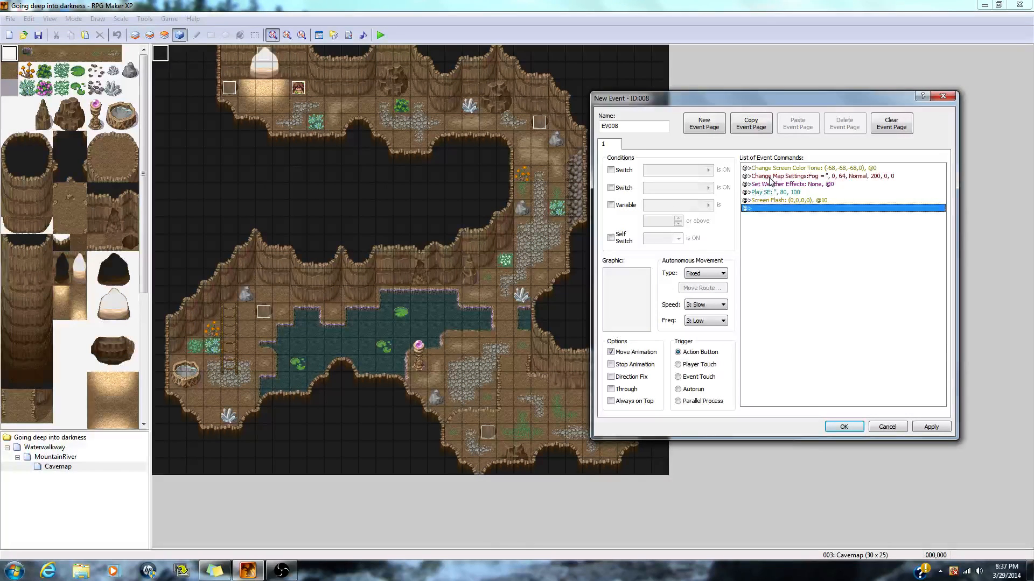
Duplicate the Change Screen Color Tone command at the end of the command list, then apply and confirm the event
click(774, 172)
right_click(773, 171)
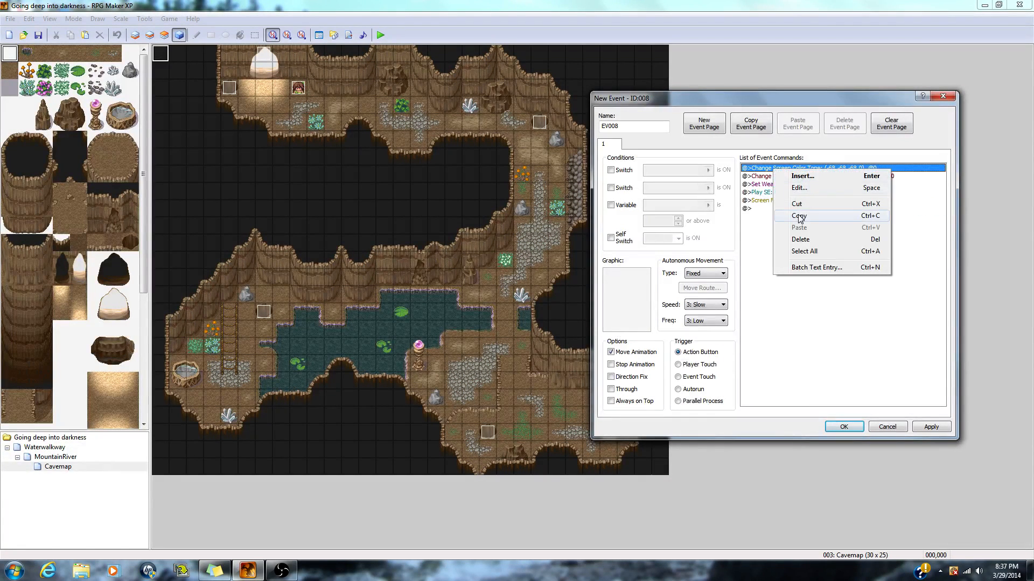
click(797, 215)
click(757, 210)
right_click(756, 210)
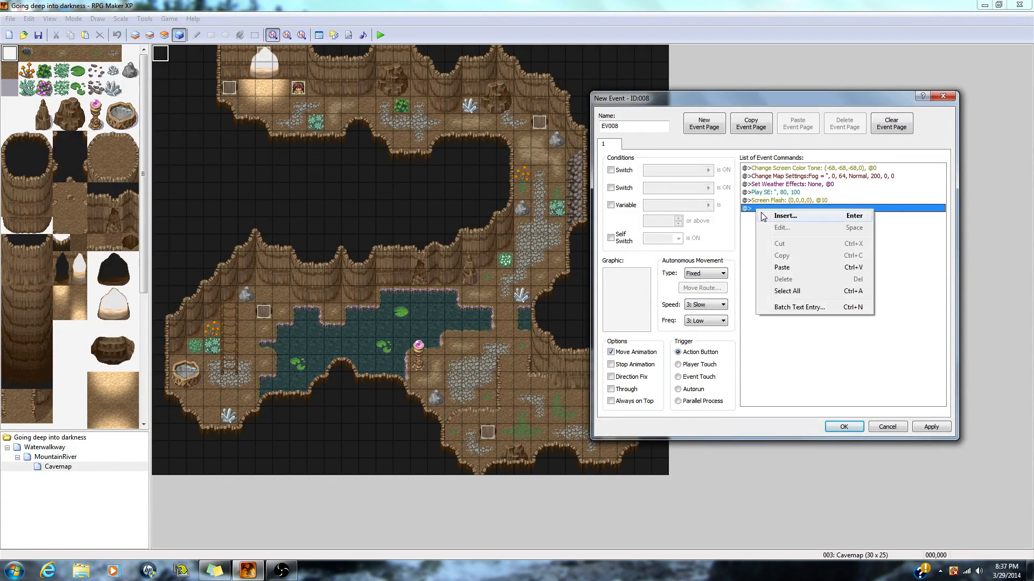
click(782, 267)
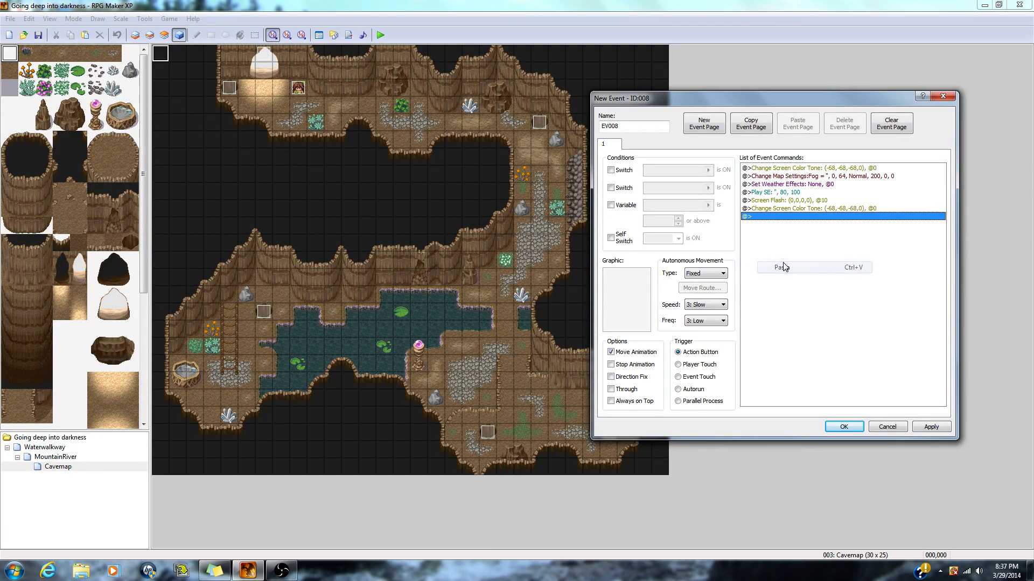
click(937, 429)
click(855, 429)
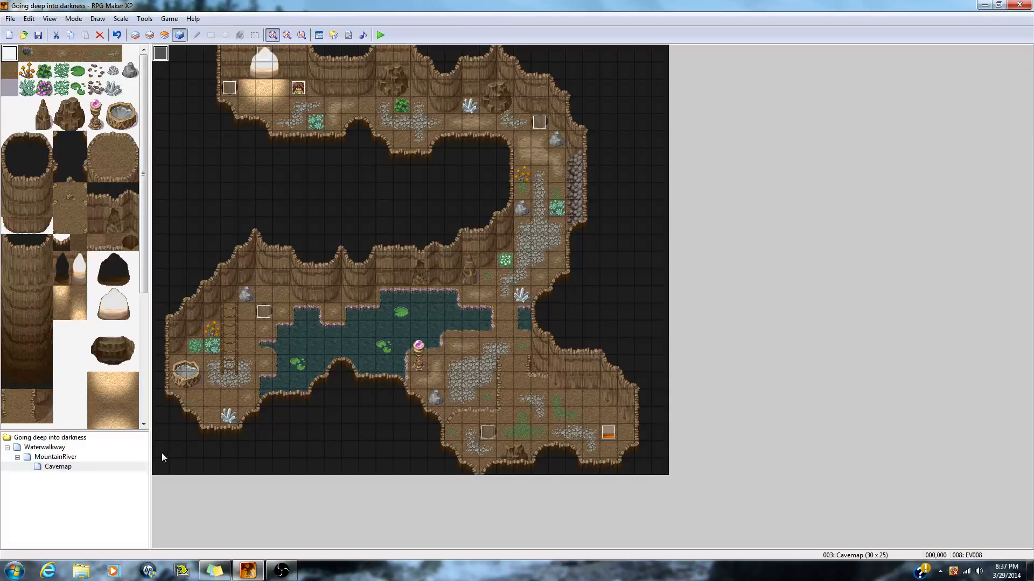
Save the project, start a new playtest game and walk east across the Waterwalkway bridge into the MountainRiver map
click(381, 32)
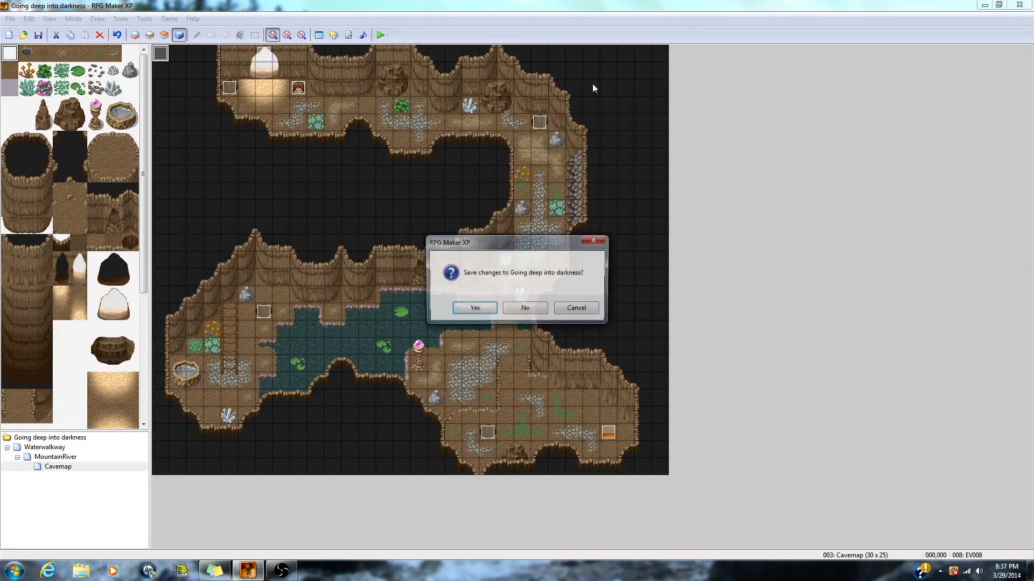
key(Return)
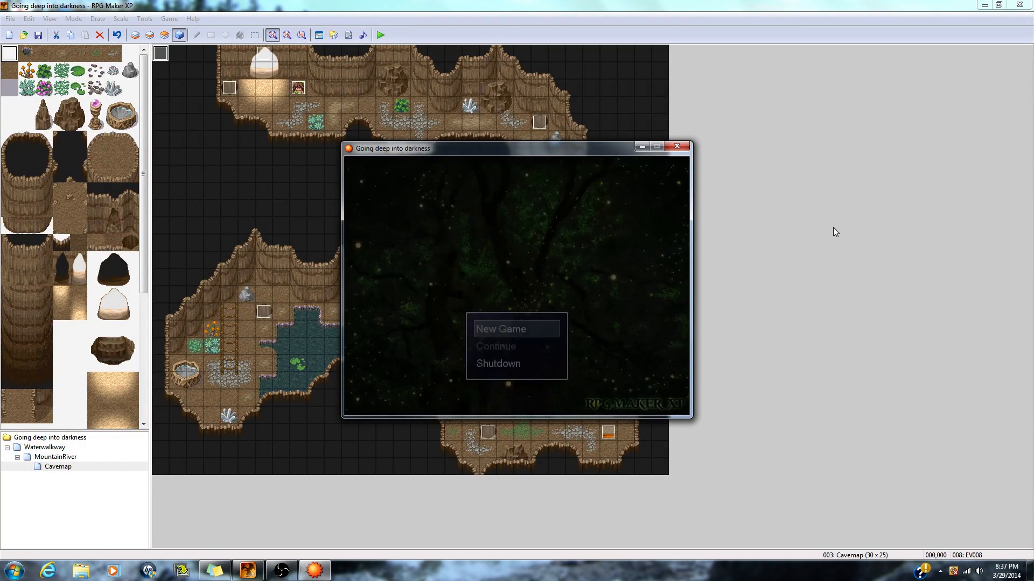
key(Return)
key(Right)
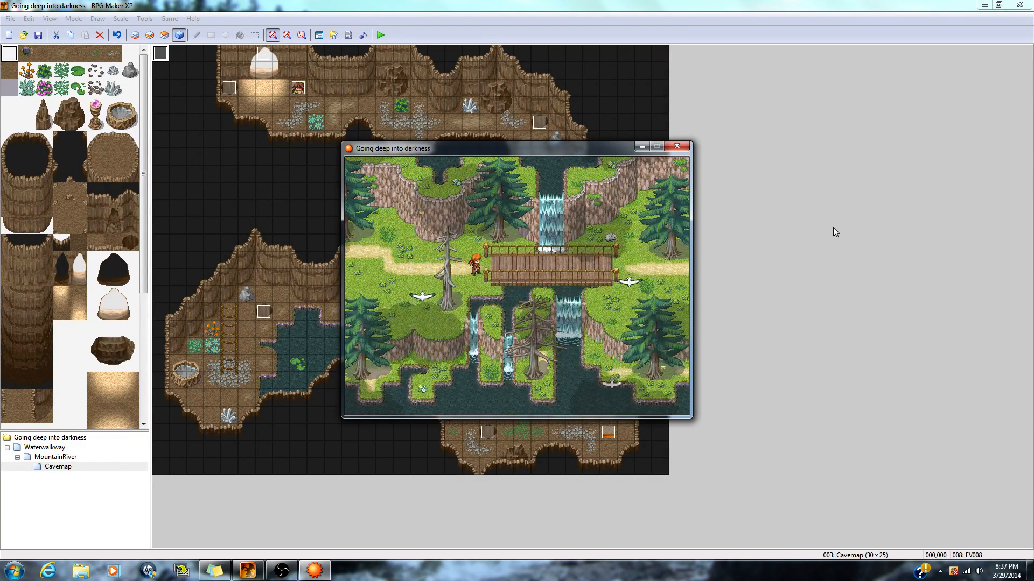
key(Left)
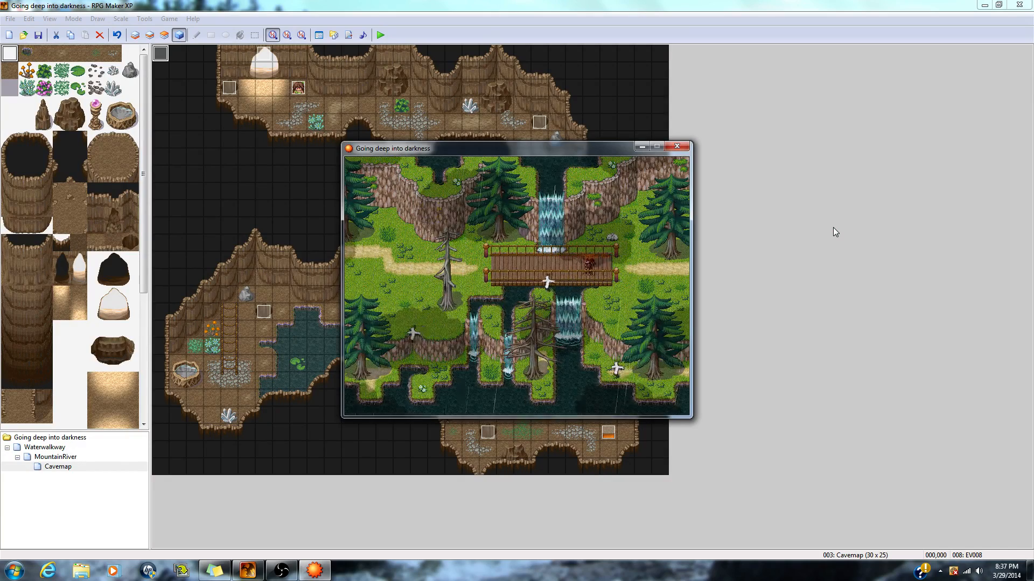
key(Right)
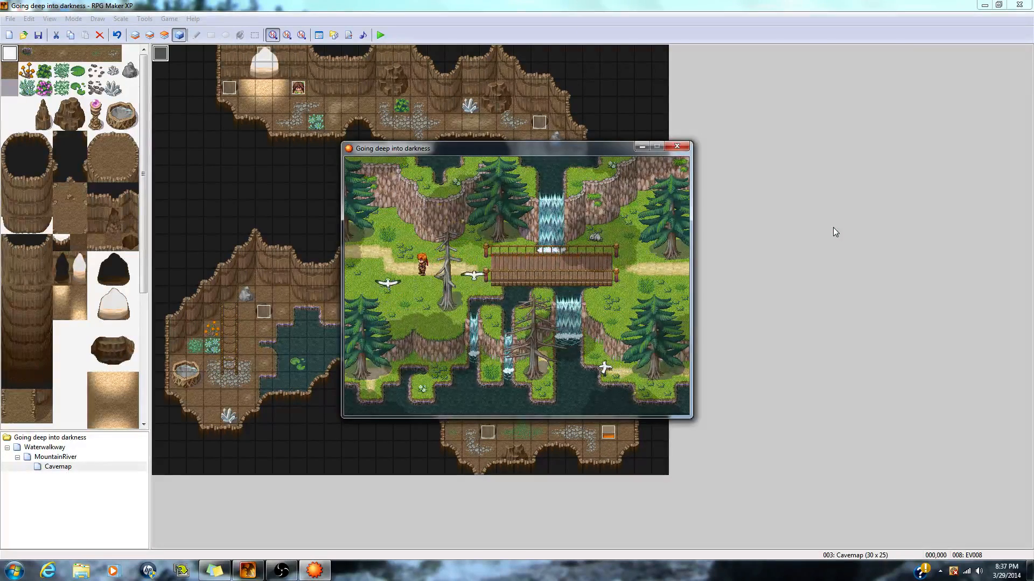
key(Right)
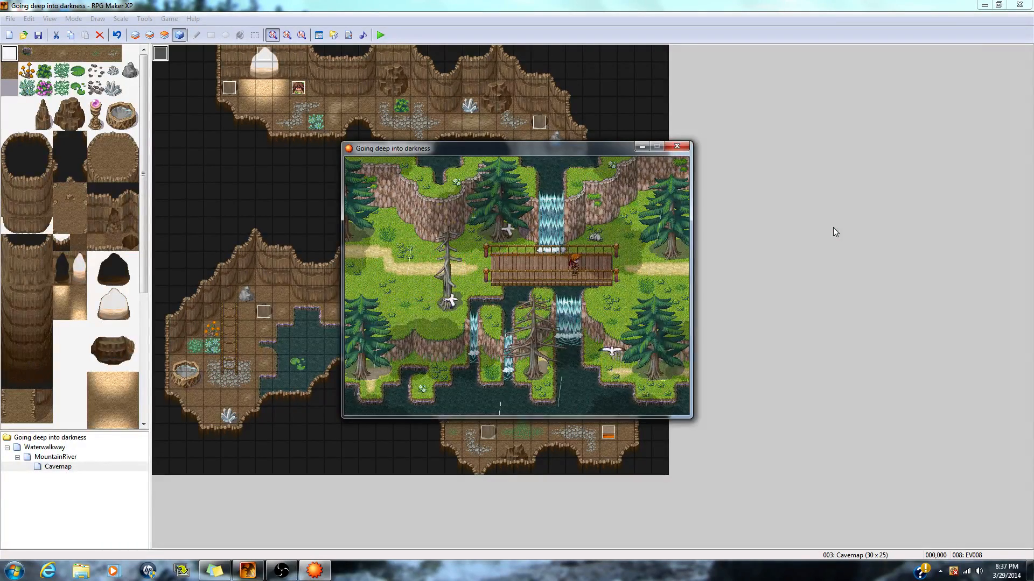
key(Right)
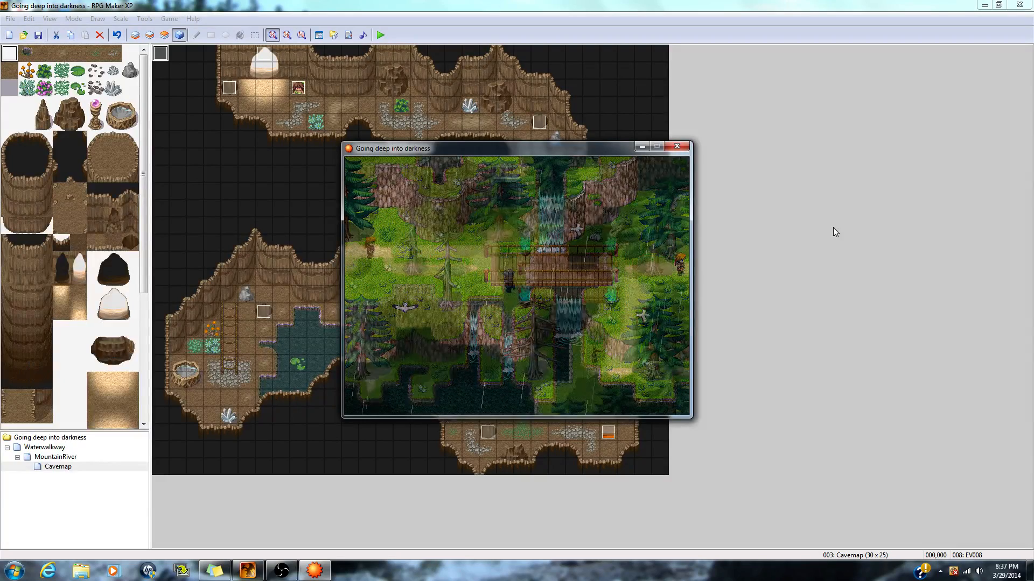
key(Right)
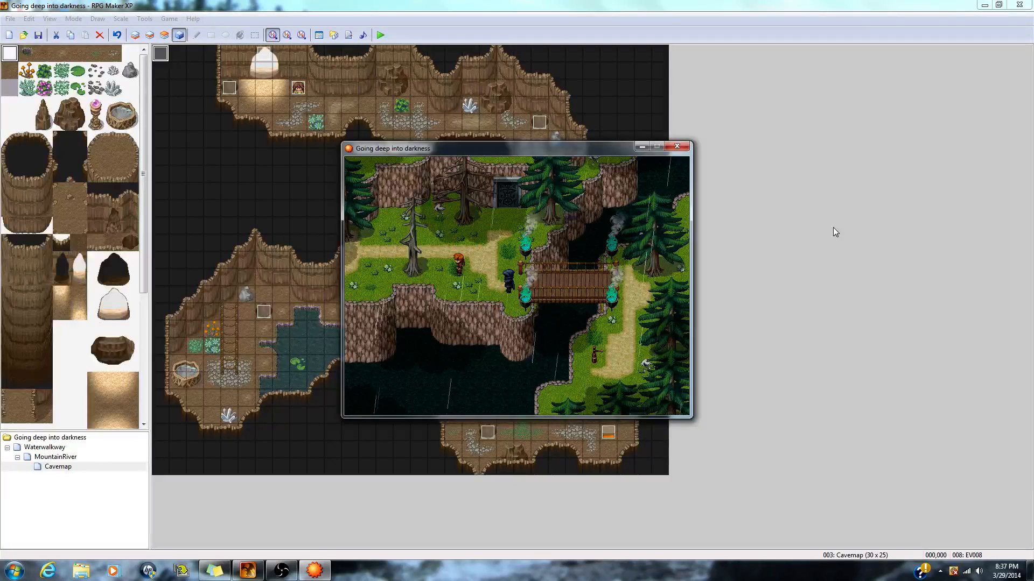
Talk to the bridge guard in the playtest, then cross the MountainRiver bridge and walk down to the small sapling
key(Down)
key(Right)
key(Return)
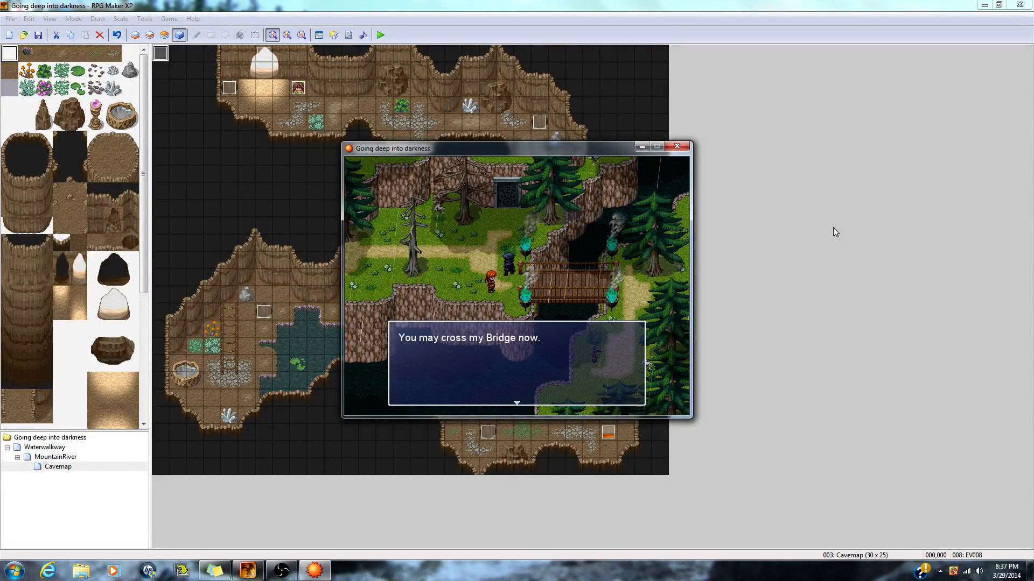
key(Right)
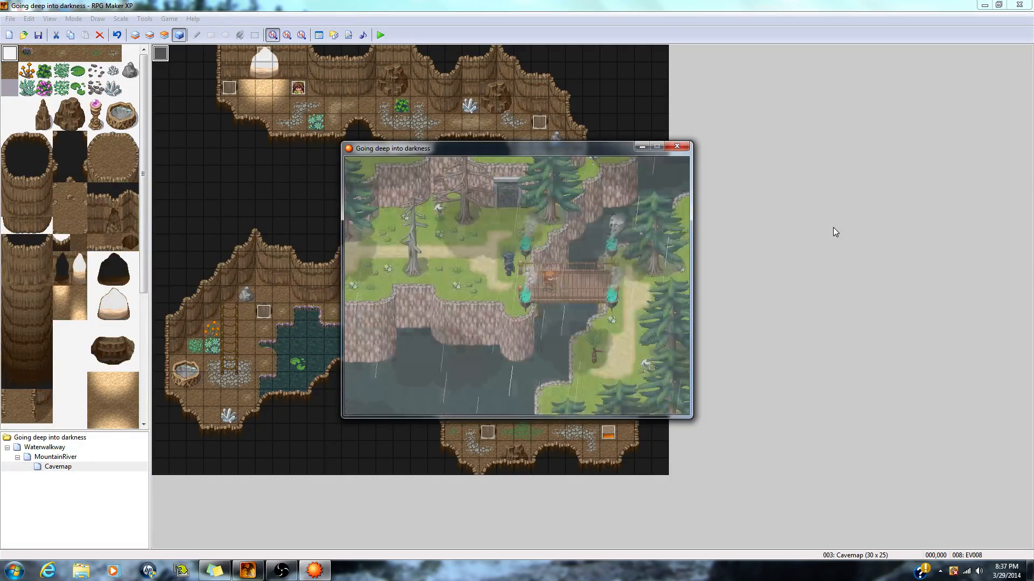
key(Down)
key(Down)
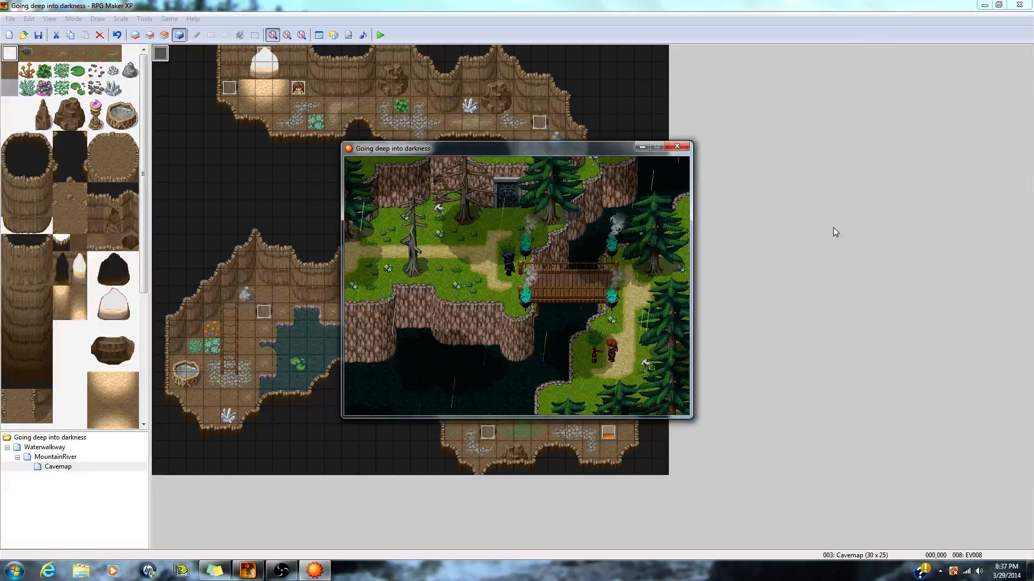
Interact with the sapling to open the cave door, walk back over the bridge and enter the cave
key(Return)
key(Right)
key(Up)
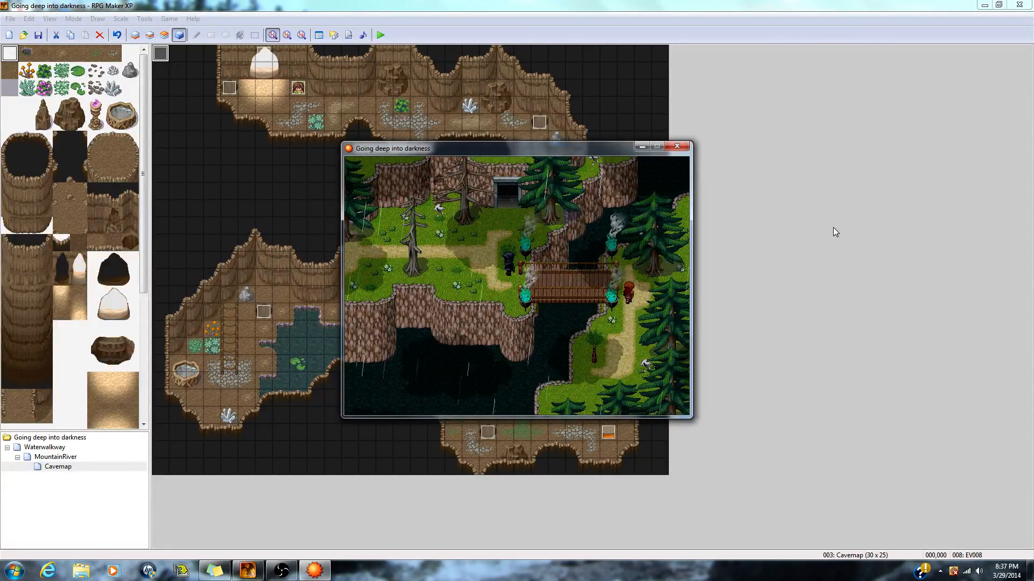
key(Left)
key(Left)
key(Up)
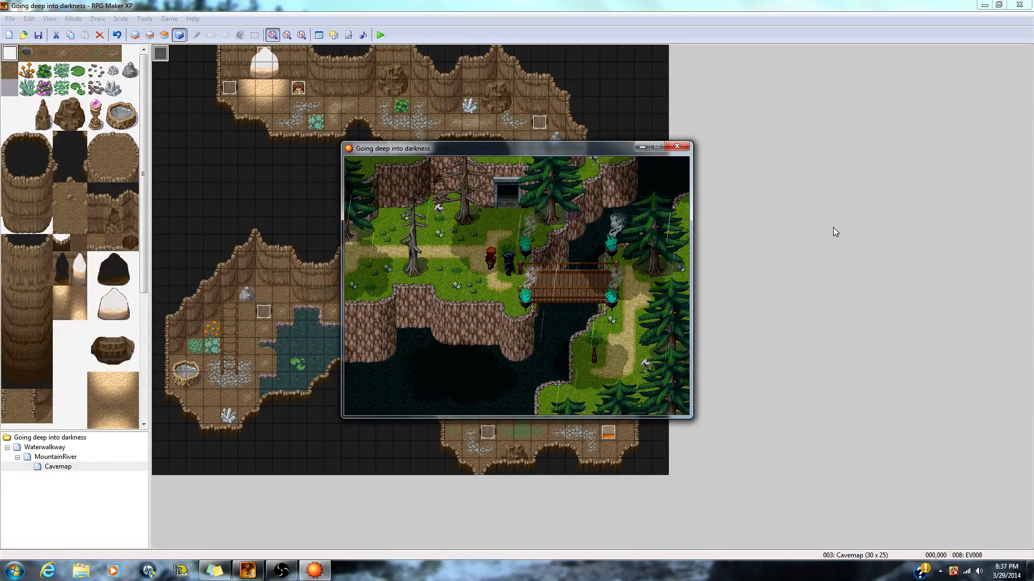
key(Up)
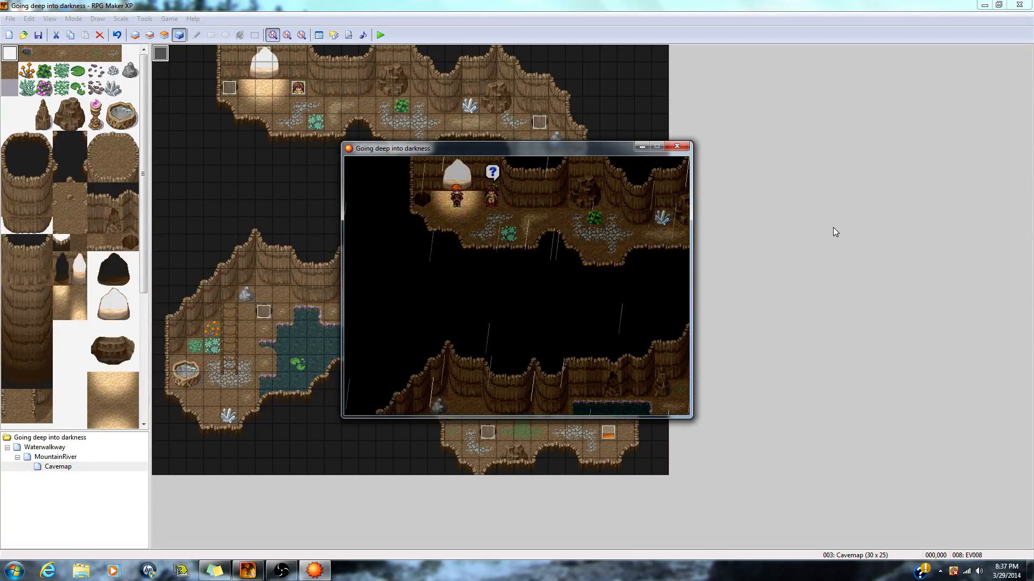
Check the weather inside the cave during the opening character dialogue, then end the playtest
key(Down)
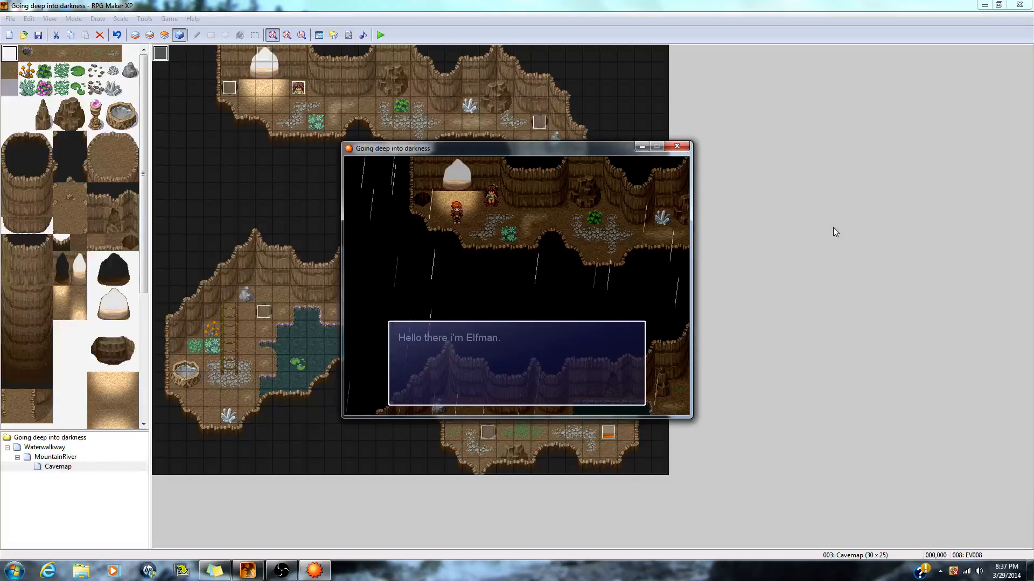
key(Return)
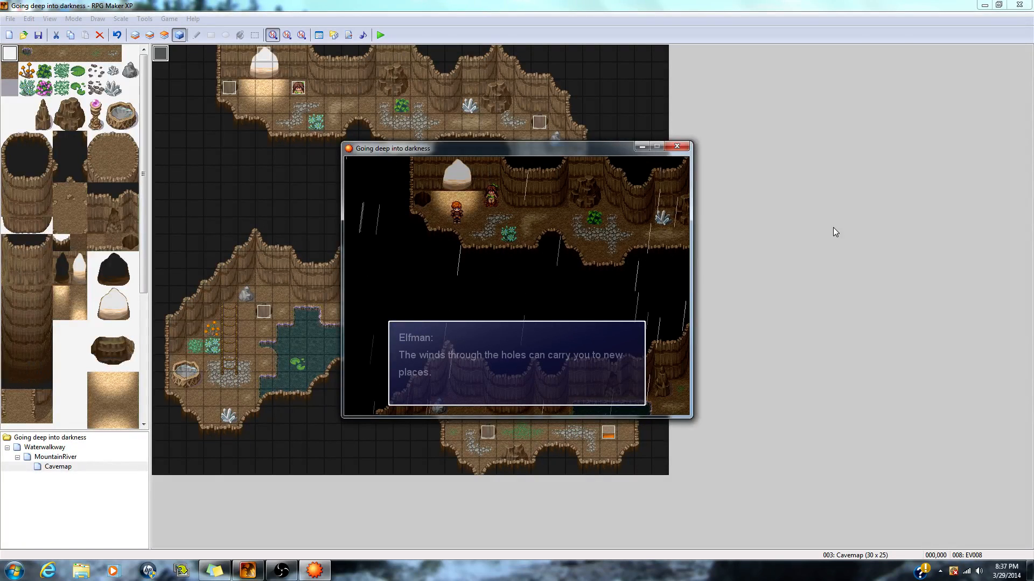
key(Return)
key(Return)
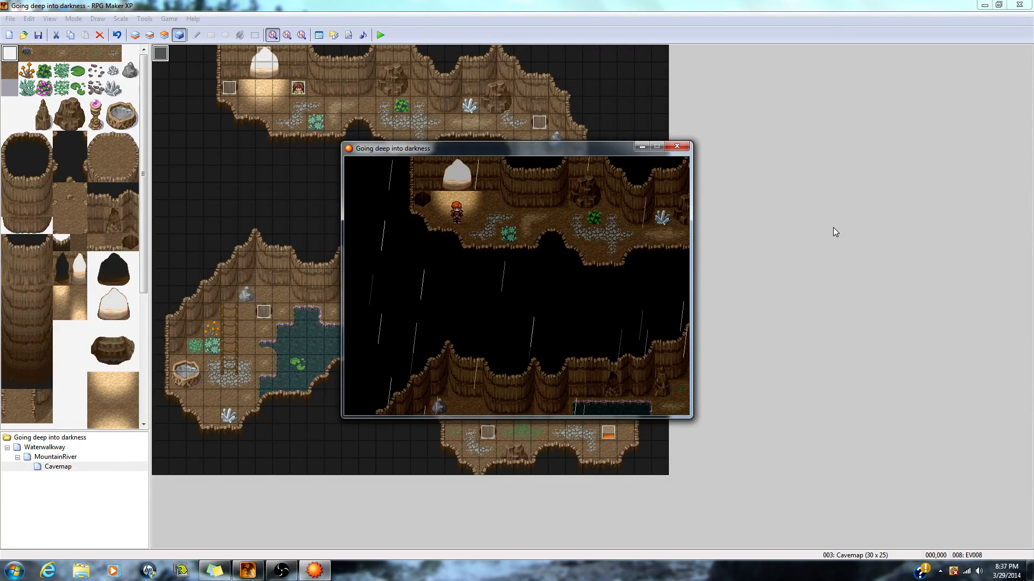
click(676, 146)
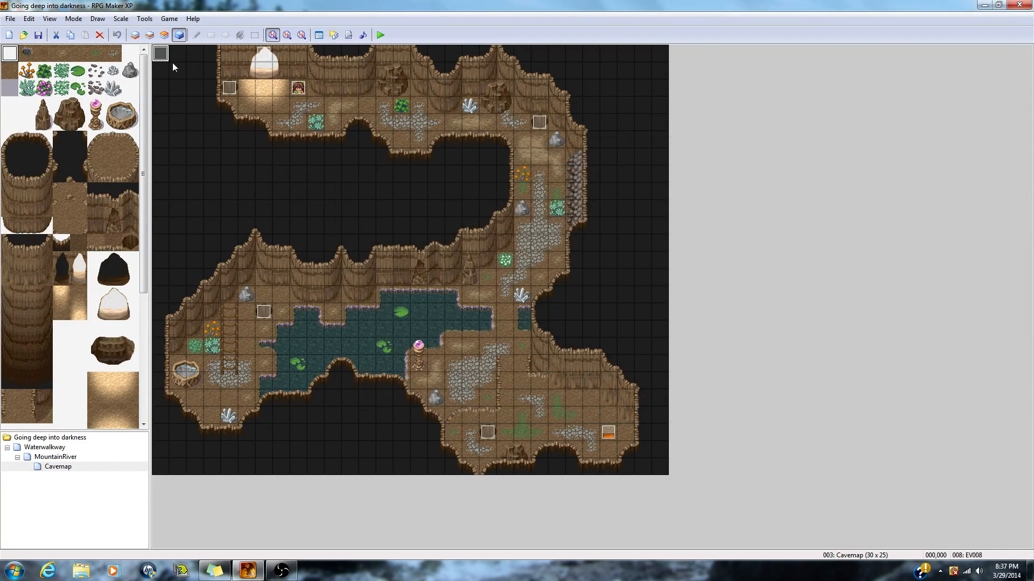
Set the trigger of the Cavemap weather-clearing event EV008 to Parallel Process and apply the change
double_click(162, 54)
click(421, 416)
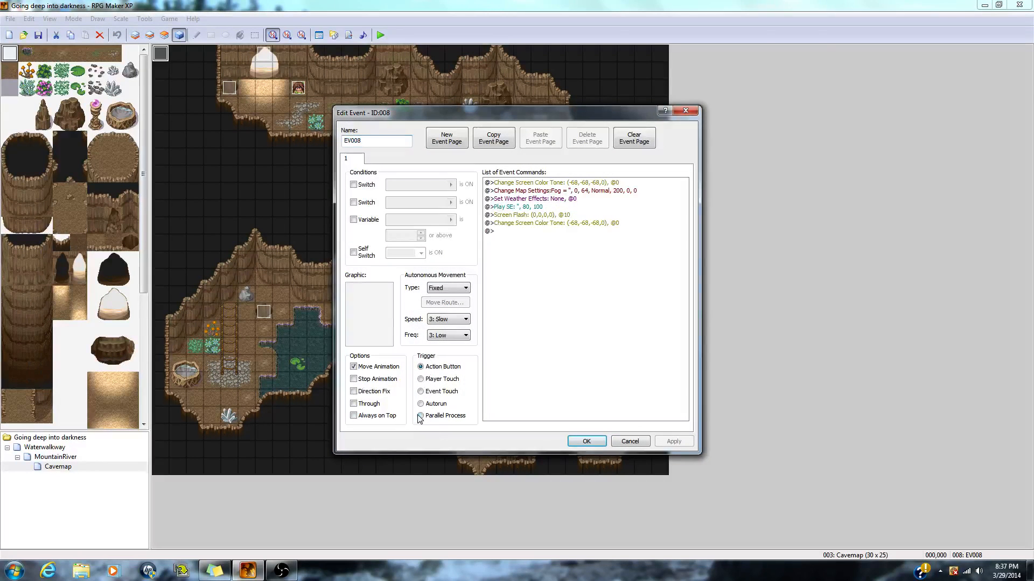
click(667, 442)
click(587, 441)
Save the changes, start another playtest with a new game and walk east from Waterwalkway into MountainRiver
click(380, 35)
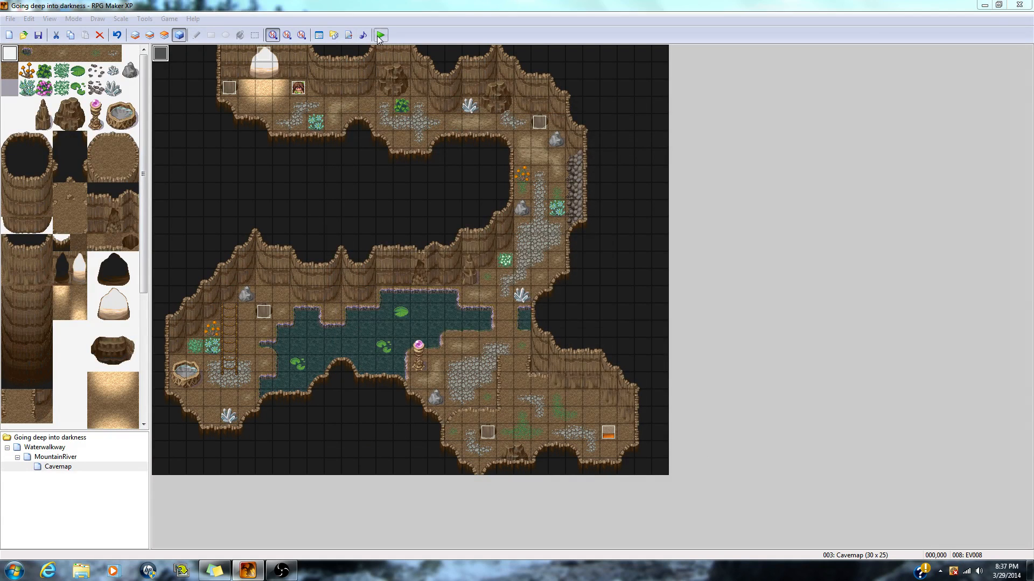
click(478, 310)
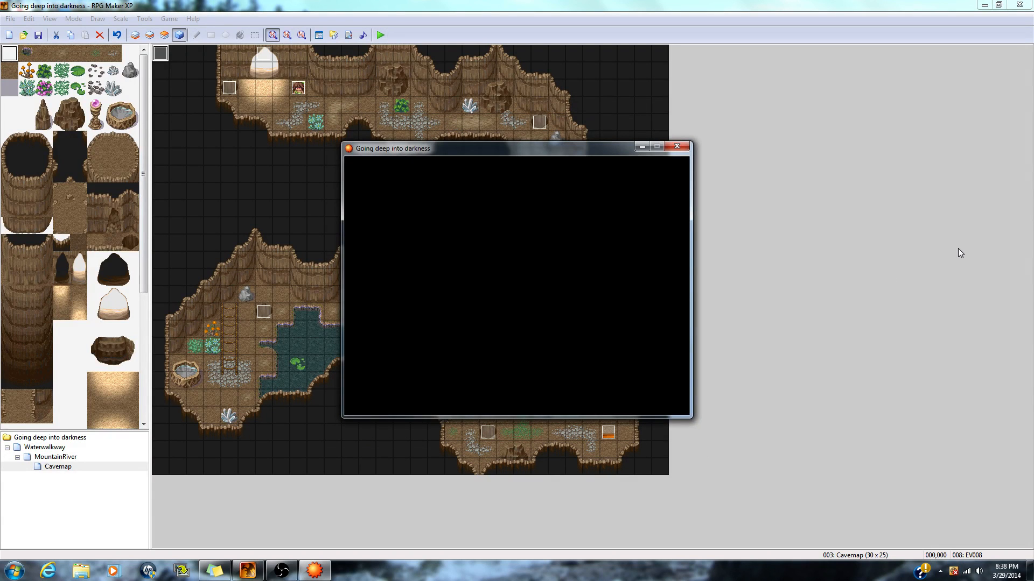
key(Return)
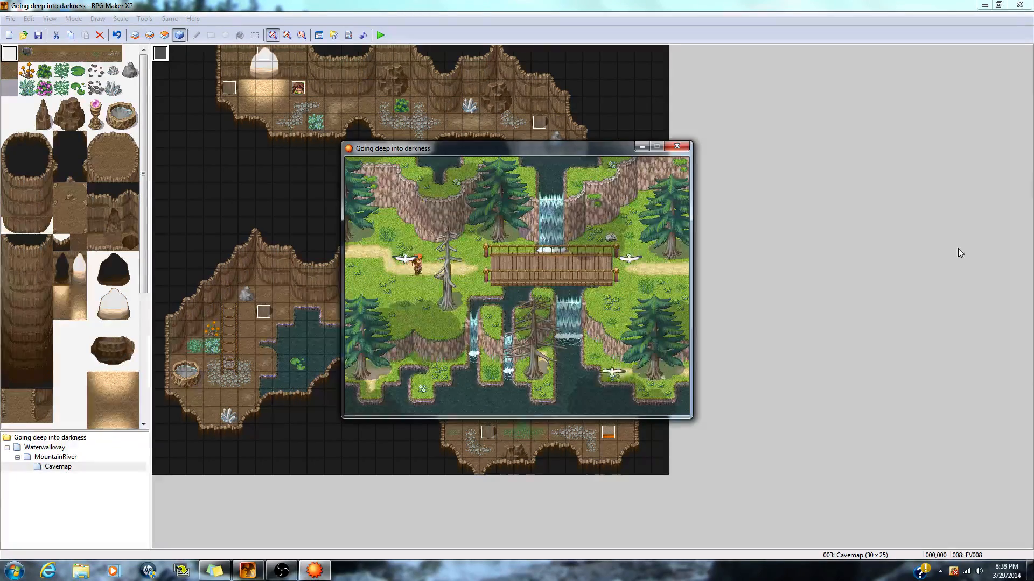
key(Right)
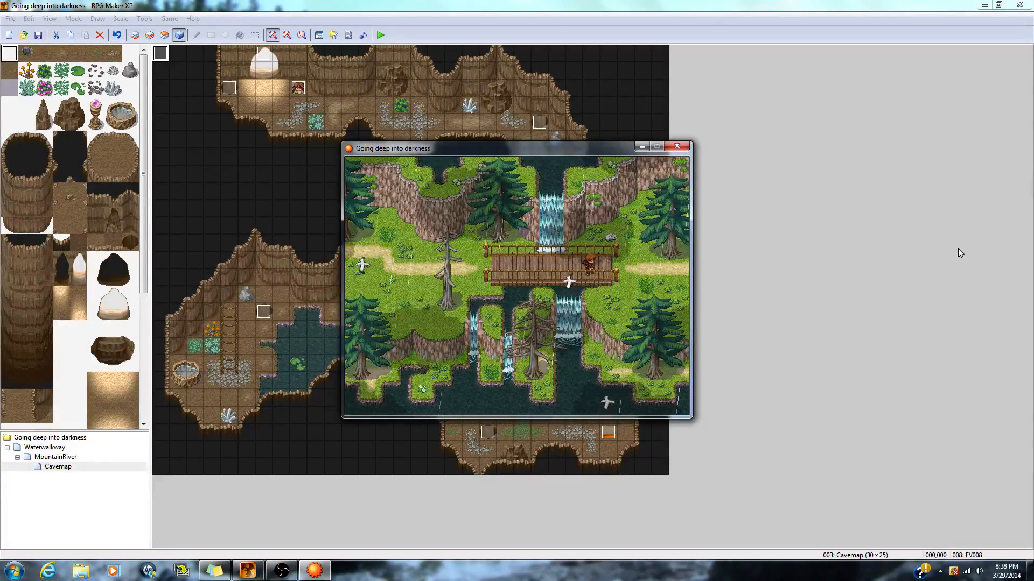
key(Right)
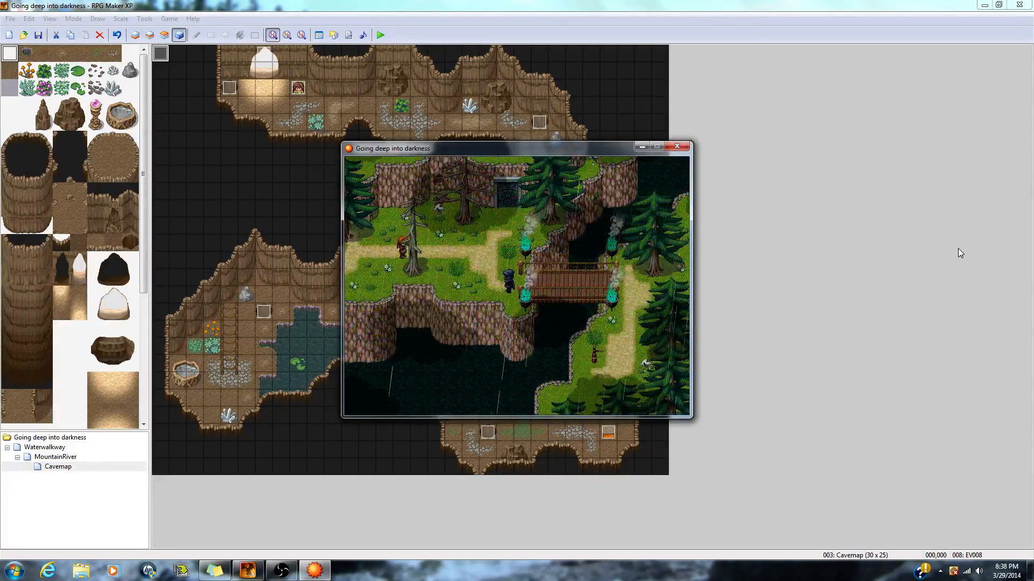
Collect the hidden gold near the MountainRiver path and go through the bridge guard's whole dialogue
key(Down)
key(Return)
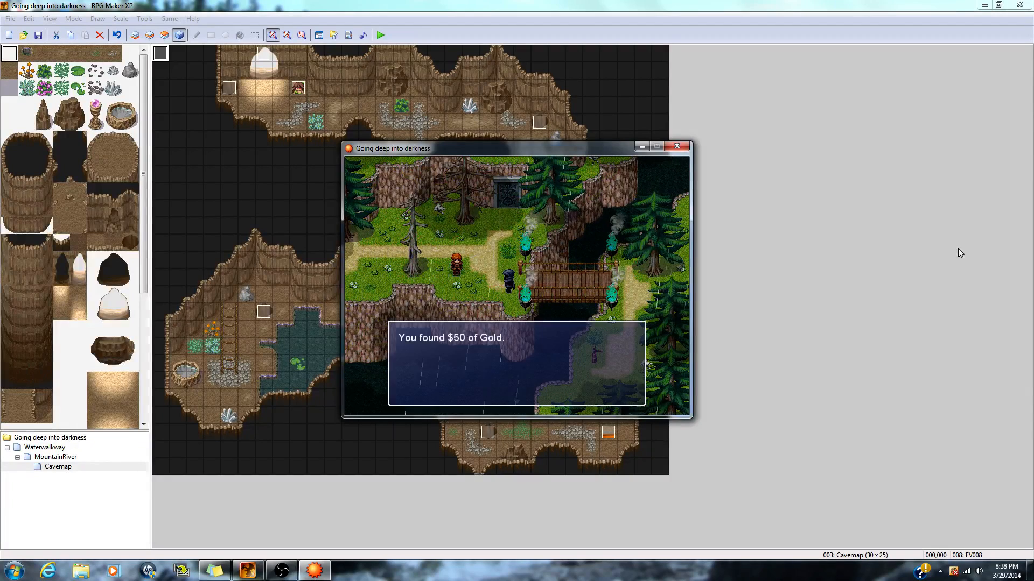
key(Return)
key(Right)
key(Down)
key(Right)
key(Return)
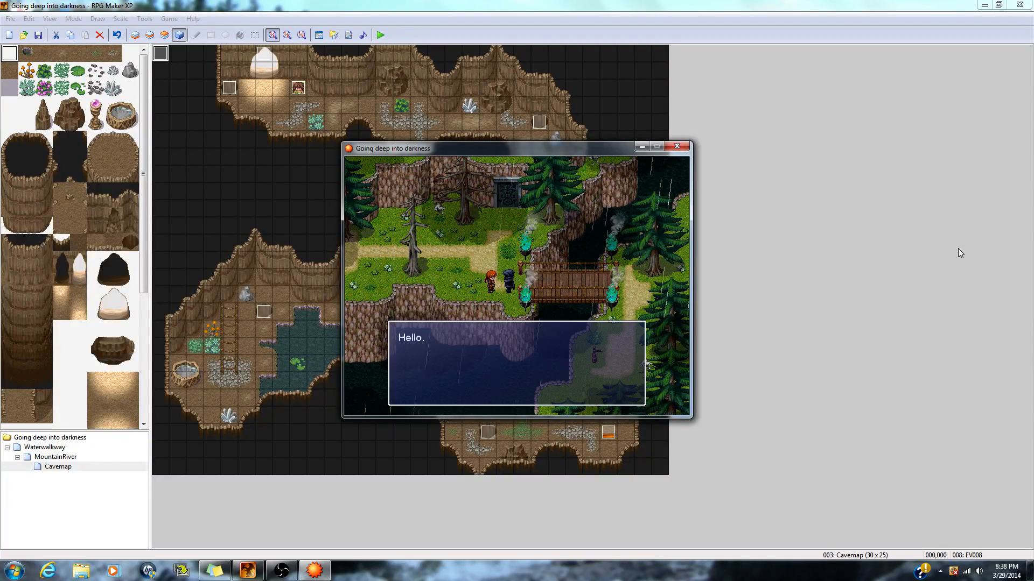
key(Return)
key(Return)
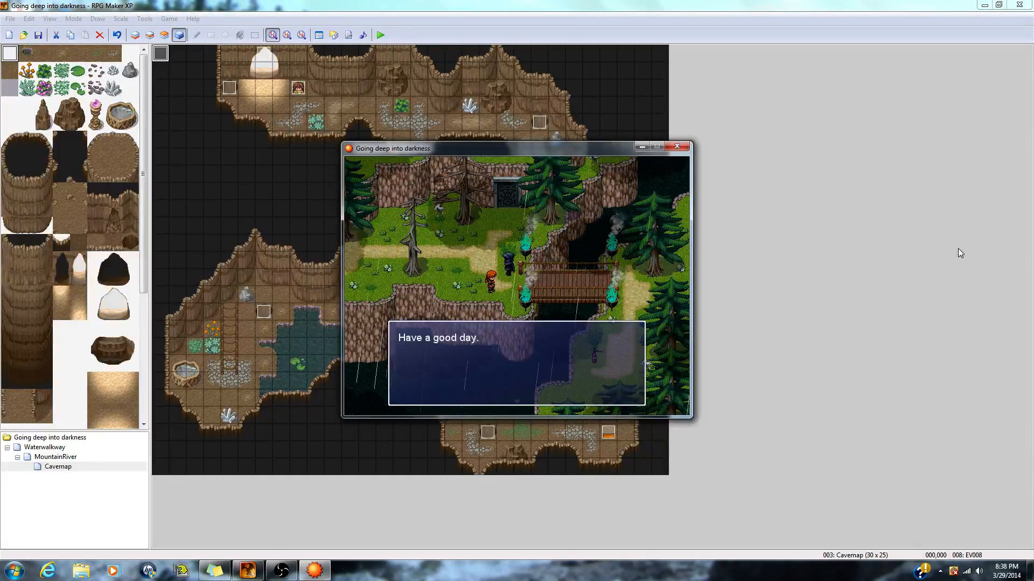
key(Return)
Cross the bridge, interact with the sapling to open the cave door and start back up the path
key(Right)
key(Right)
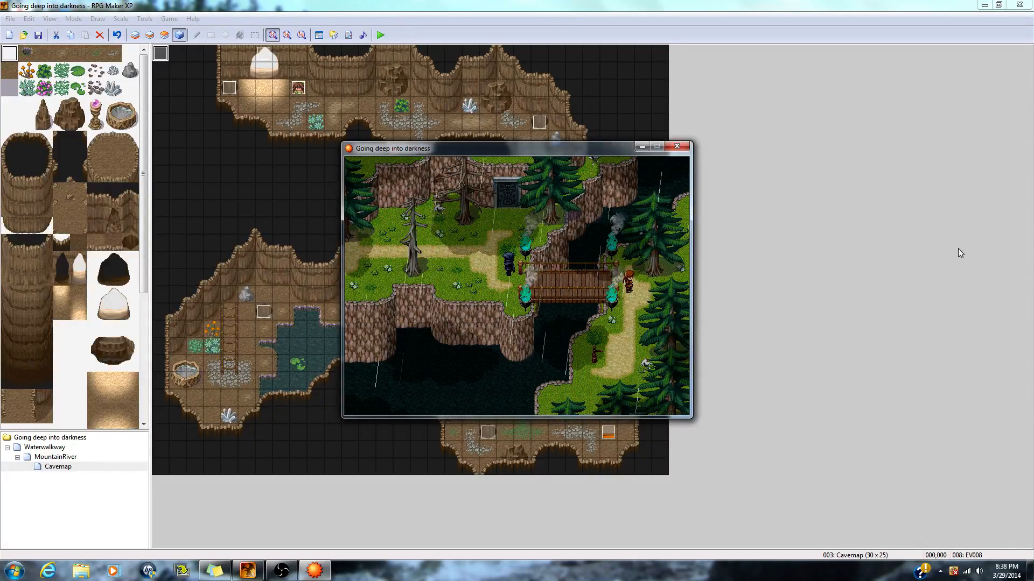
key(Down)
key(Left)
key(Return)
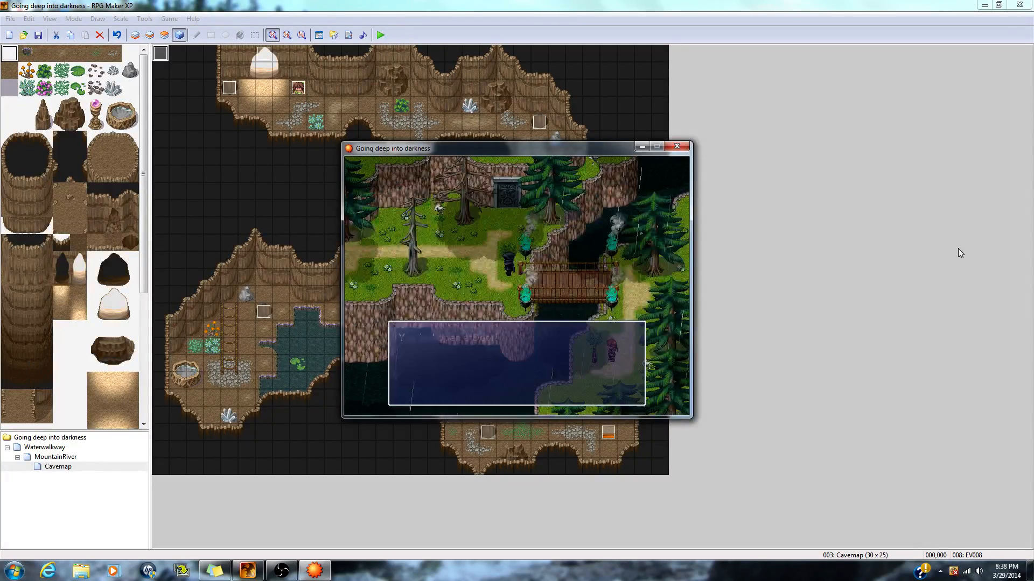
key(Right)
key(Up)
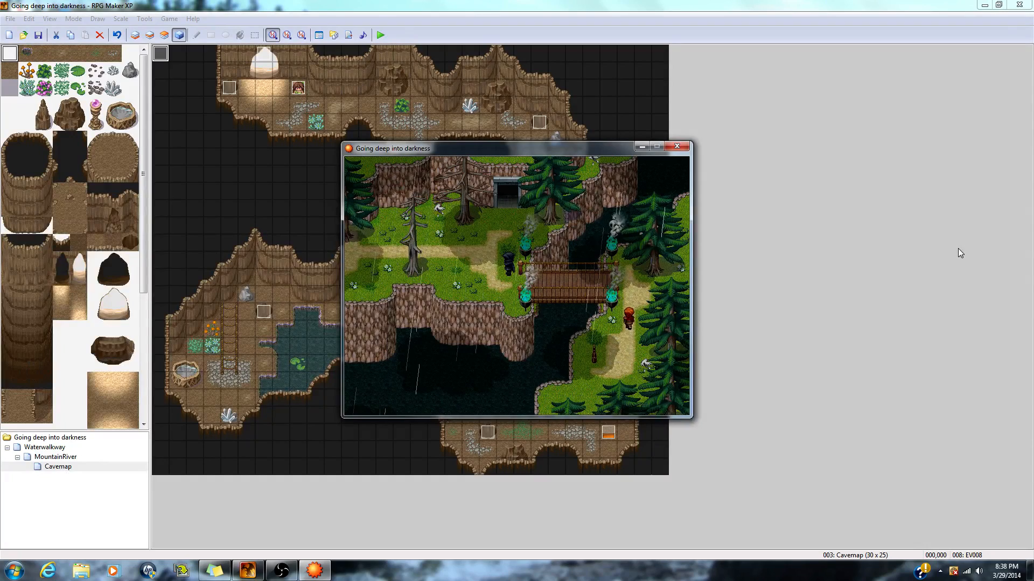
Return over the bridge and enter the cave to check its weather with the parallel event
key(Left)
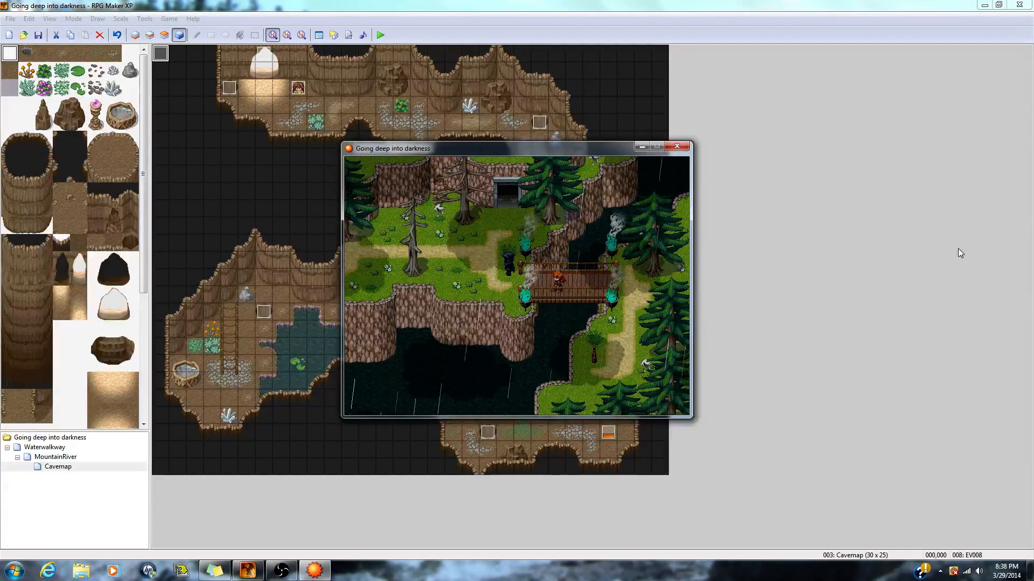
key(Left)
key(Up)
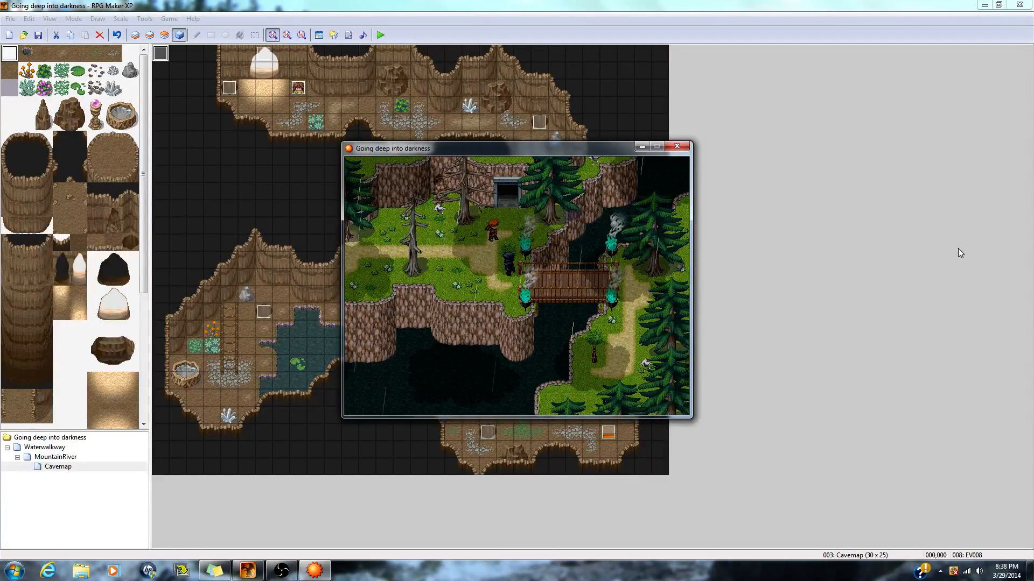
key(Right)
key(Up)
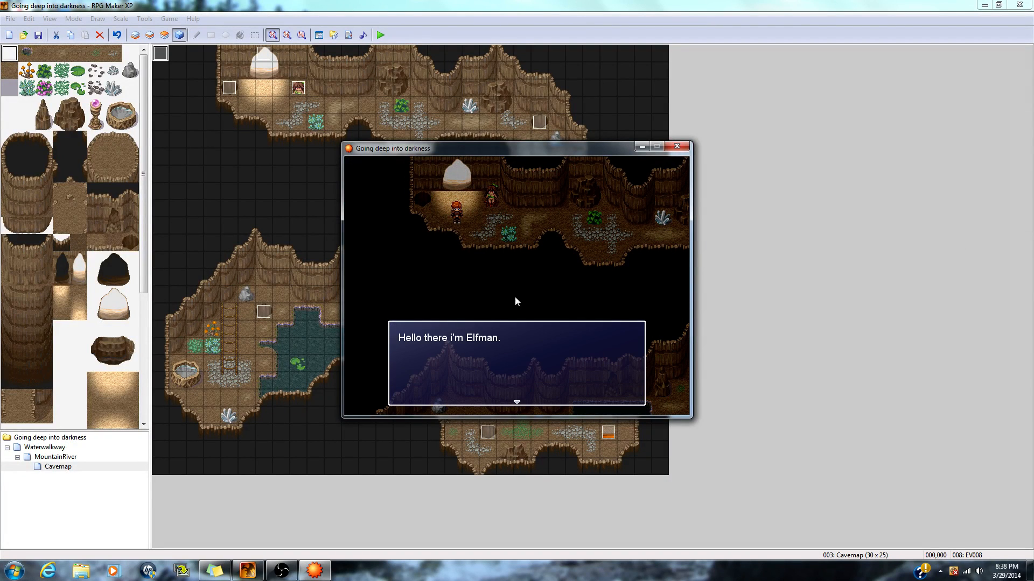
Advance through the cave character's dialogue, accepting the offered secret with the Sure choice
key(Return)
key(Return)
key(Return)
key(Return)
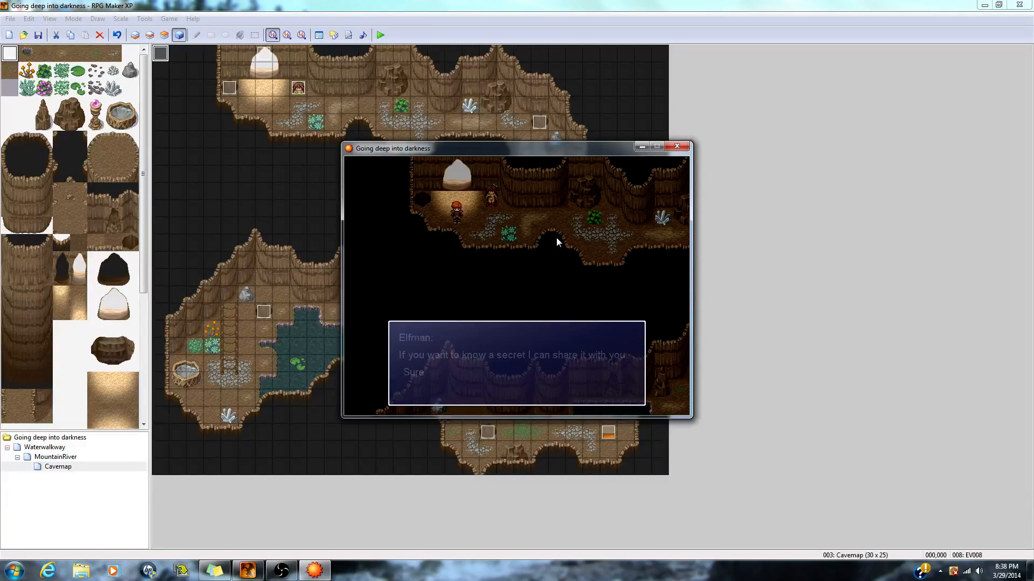
key(Return)
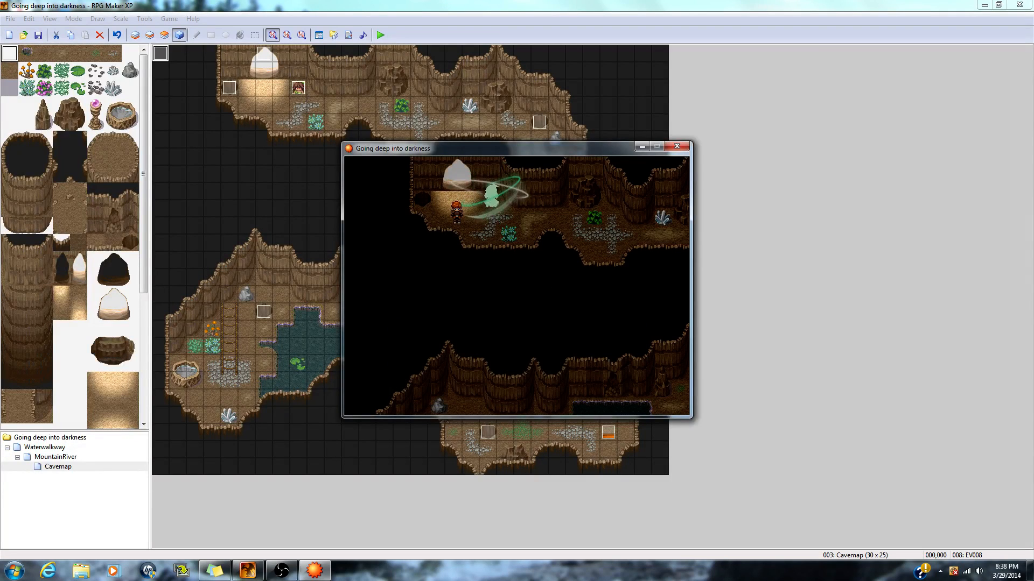
Walk along the cave passage and down toward the pool to check the weather, and end the playtest
key(Right)
key(Right)
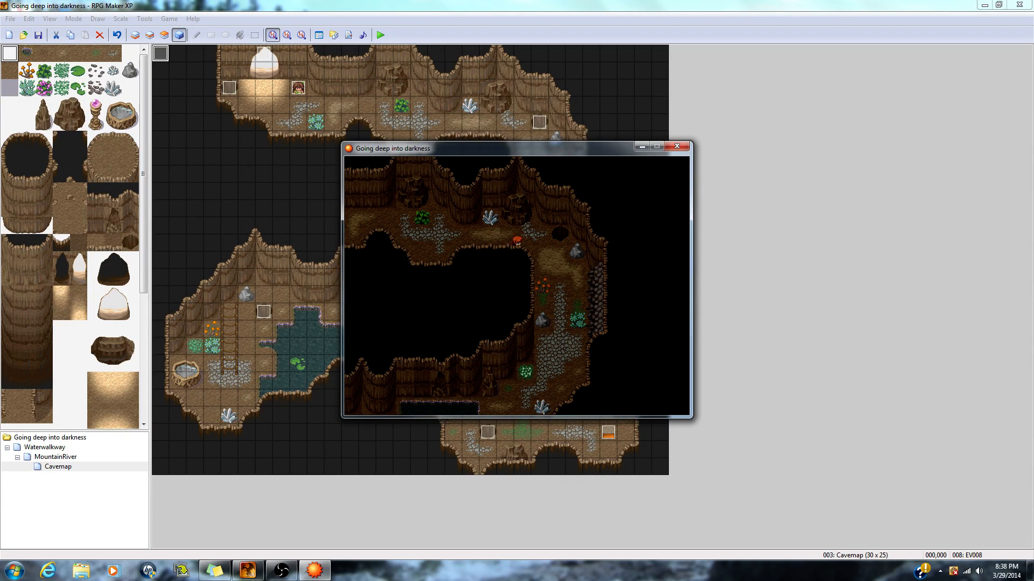
key(Down)
key(Down)
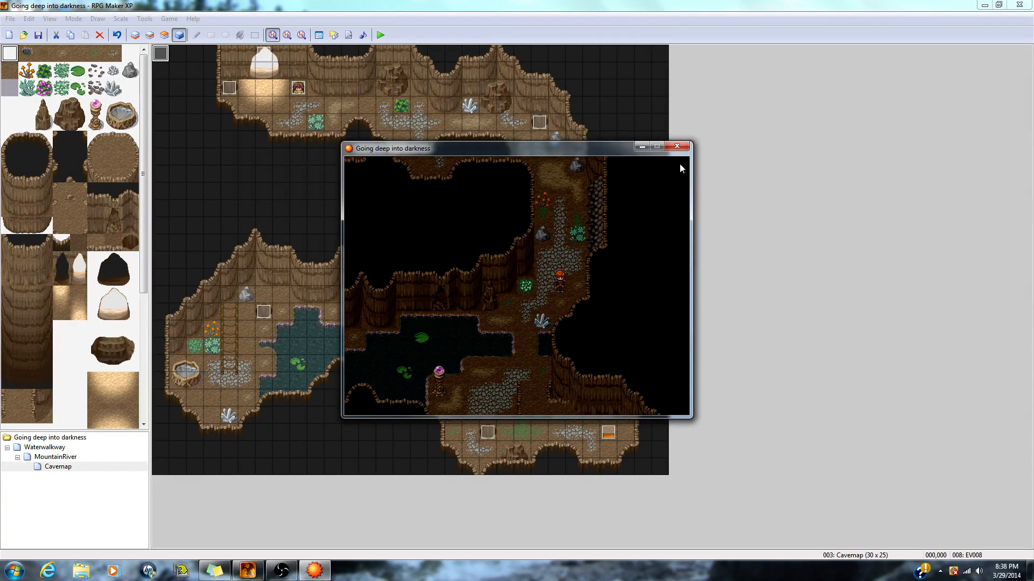
click(677, 146)
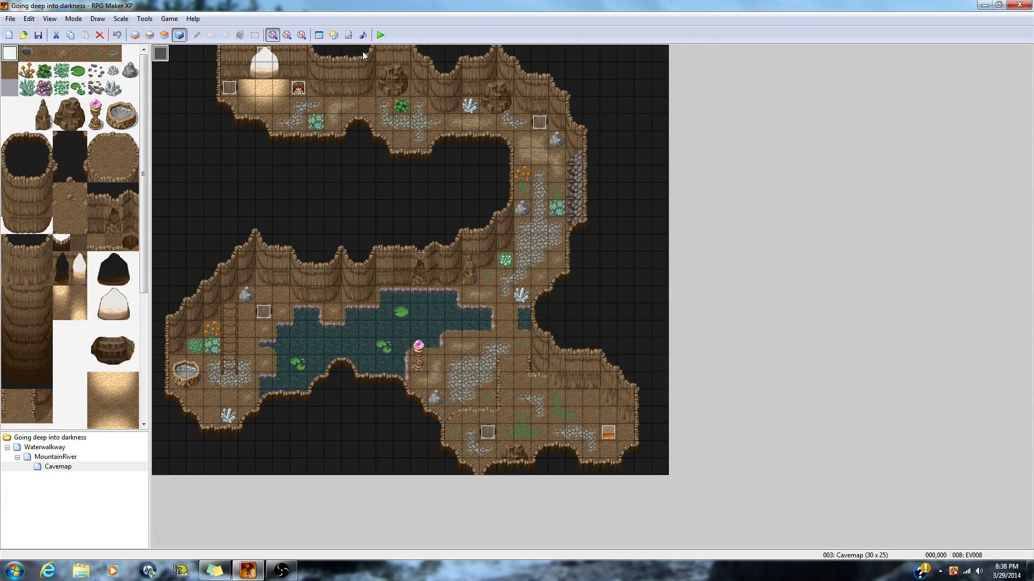
Delete the Screen Flash and the final Change Screen Color Tone commands from the Cavemap's weather-clearing parallel event
double_click(161, 53)
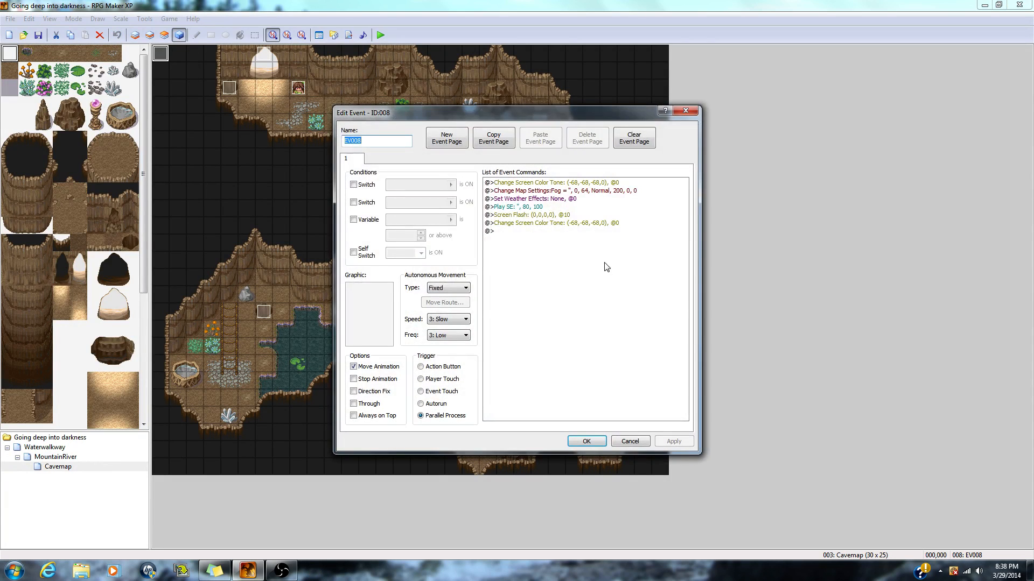
click(517, 216)
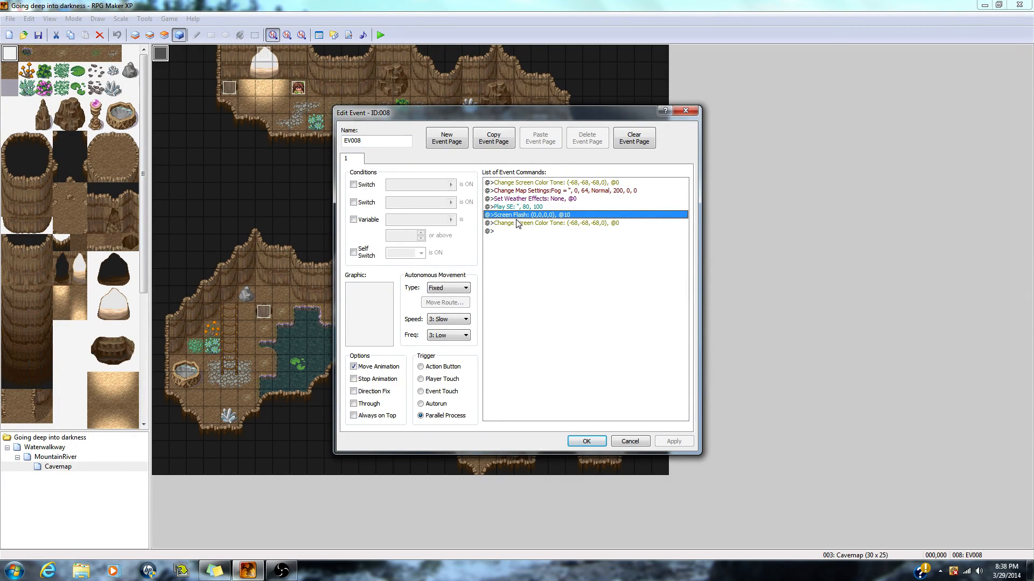
shift+click(517, 223)
right_click(518, 223)
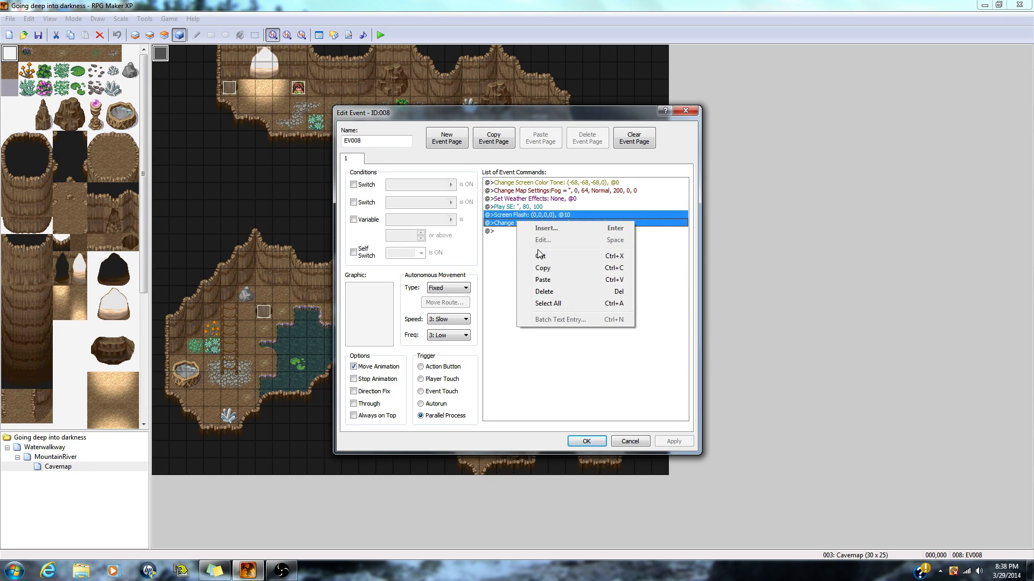
click(543, 269)
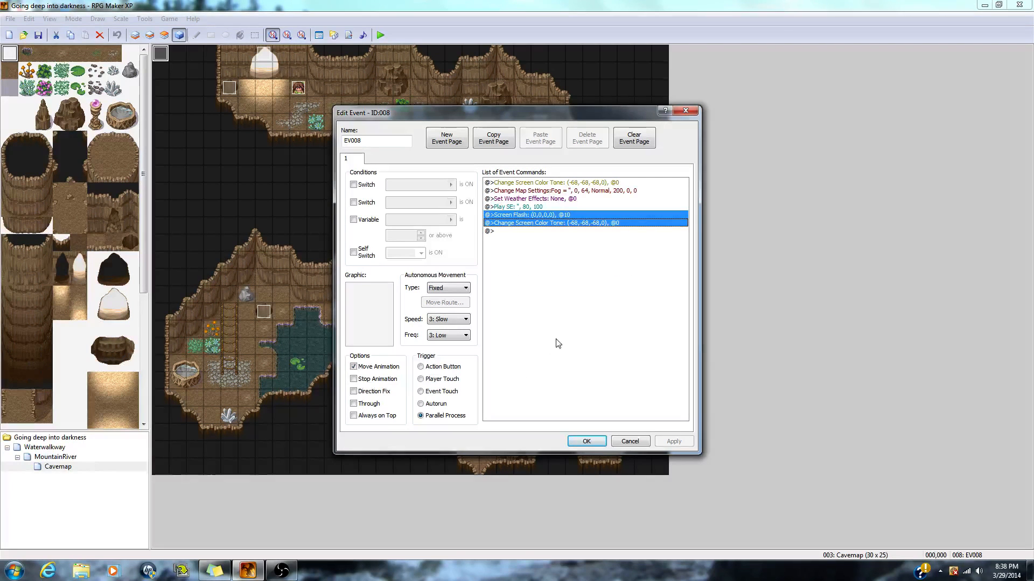
key(Delete)
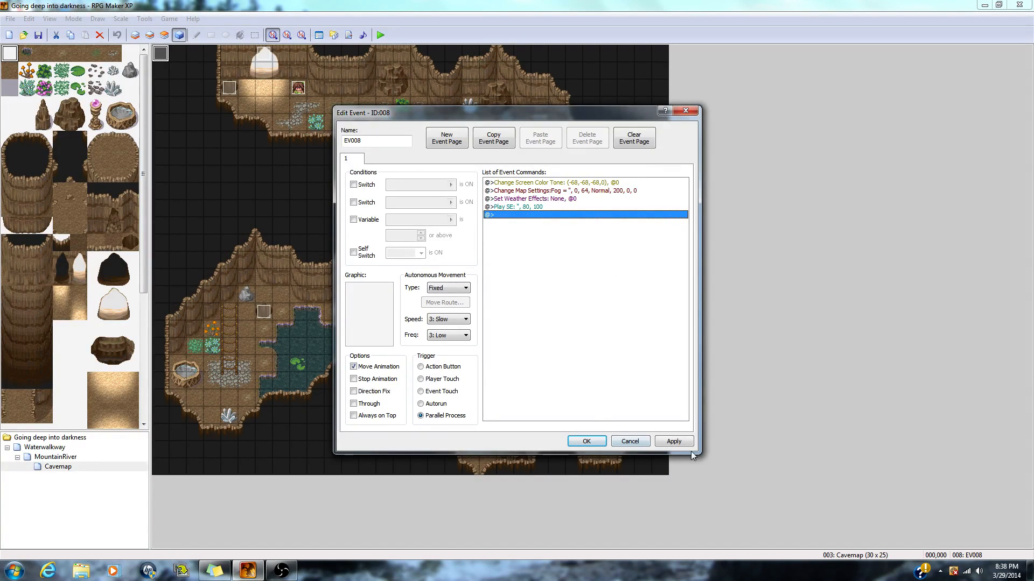
click(662, 444)
click(598, 445)
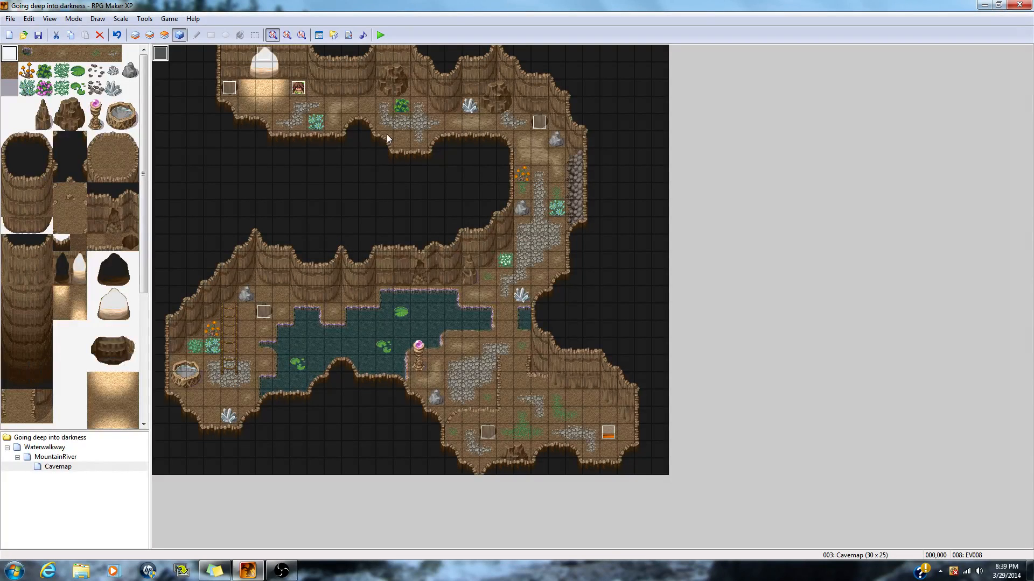
Create a new event beside the weather-clearing event on the Cavemap with a Wait command of 200 frames
click(174, 60)
double_click(182, 59)
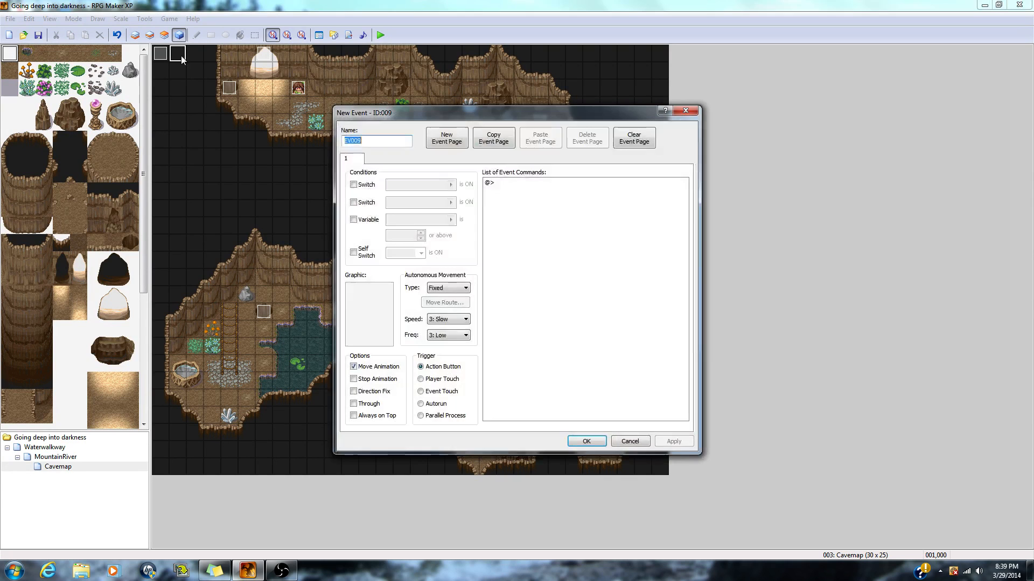
double_click(504, 188)
click(509, 200)
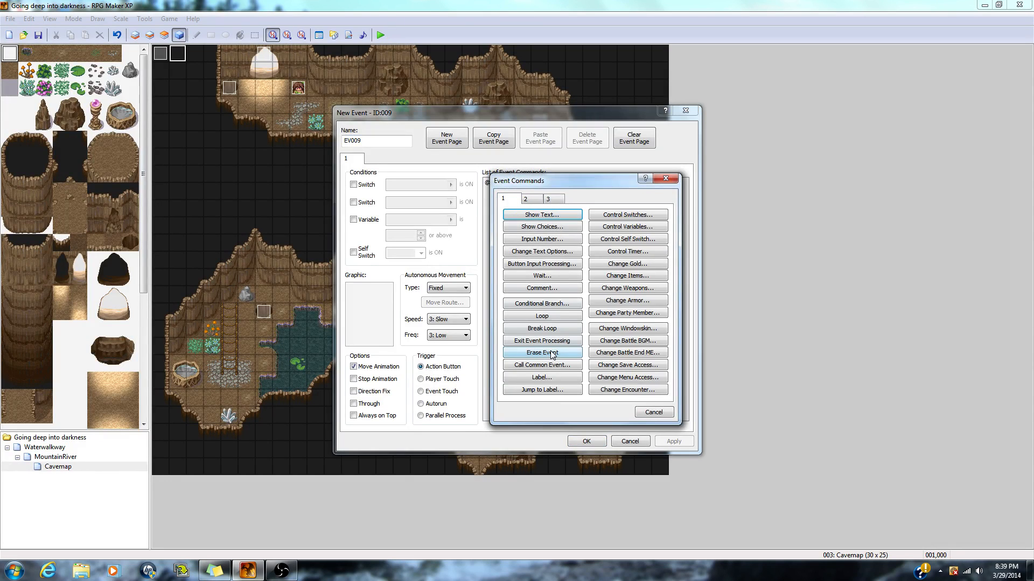
click(542, 275)
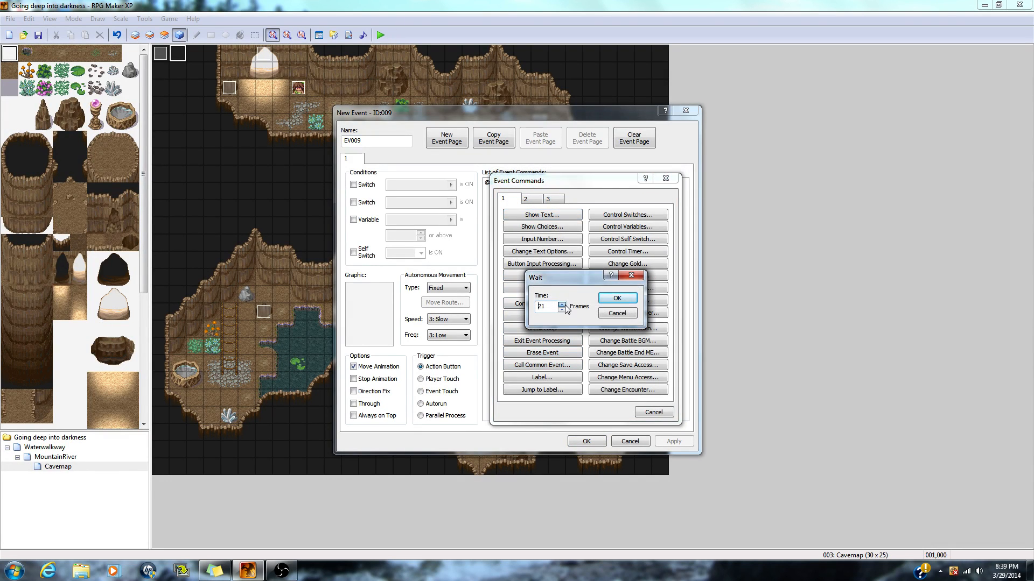
click(562, 304)
click(562, 305)
click(562, 304)
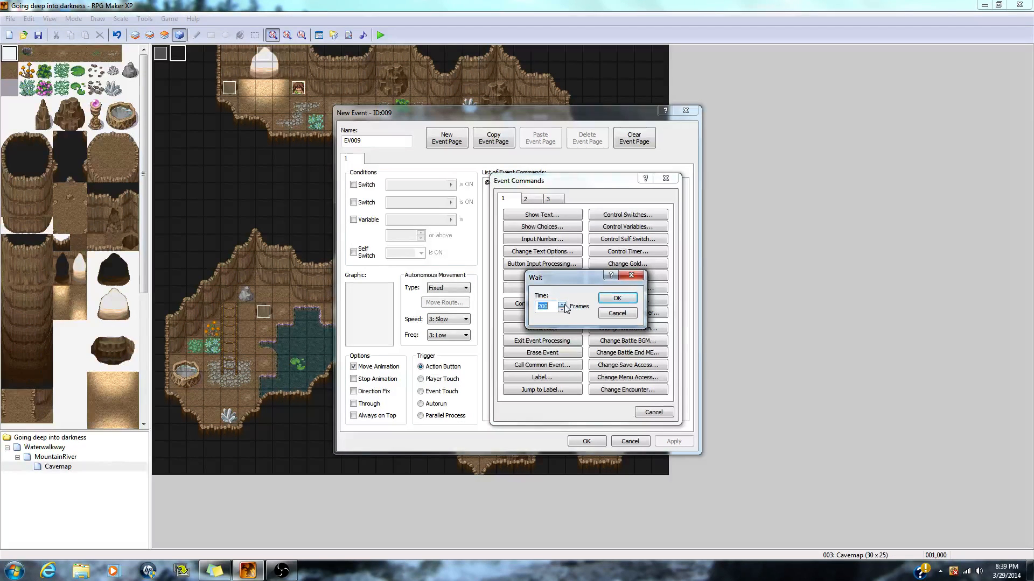
click(618, 299)
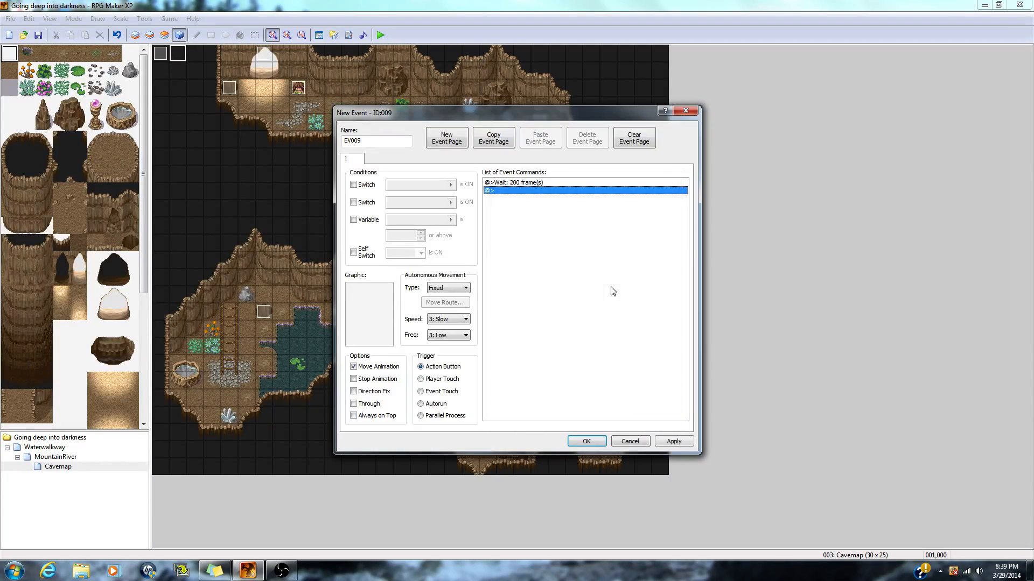
Add a Screen Shake command after the wait with power 3, speed 3 and a time of 8 frames
right_click(493, 193)
click(534, 199)
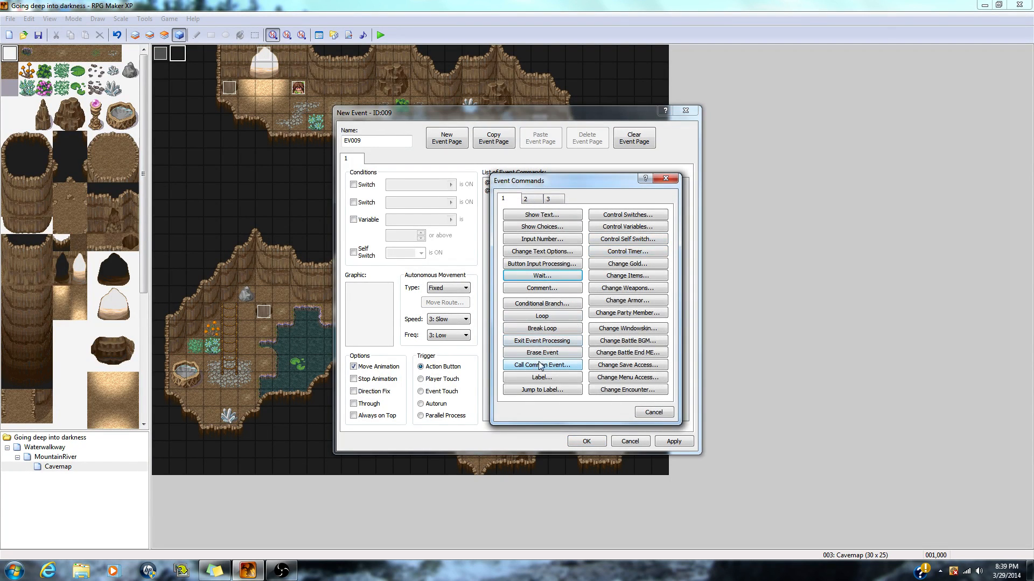
click(528, 202)
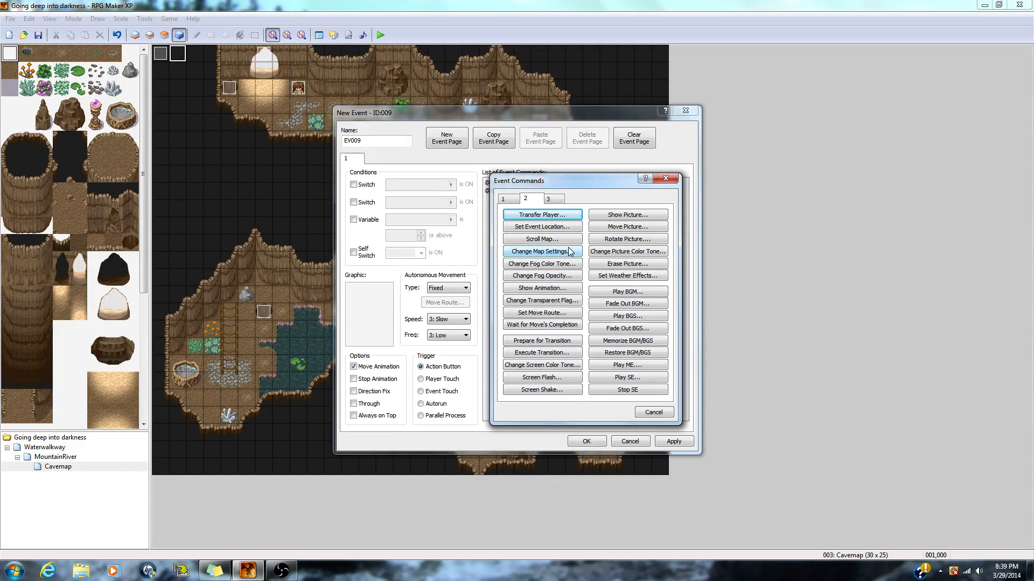
click(548, 395)
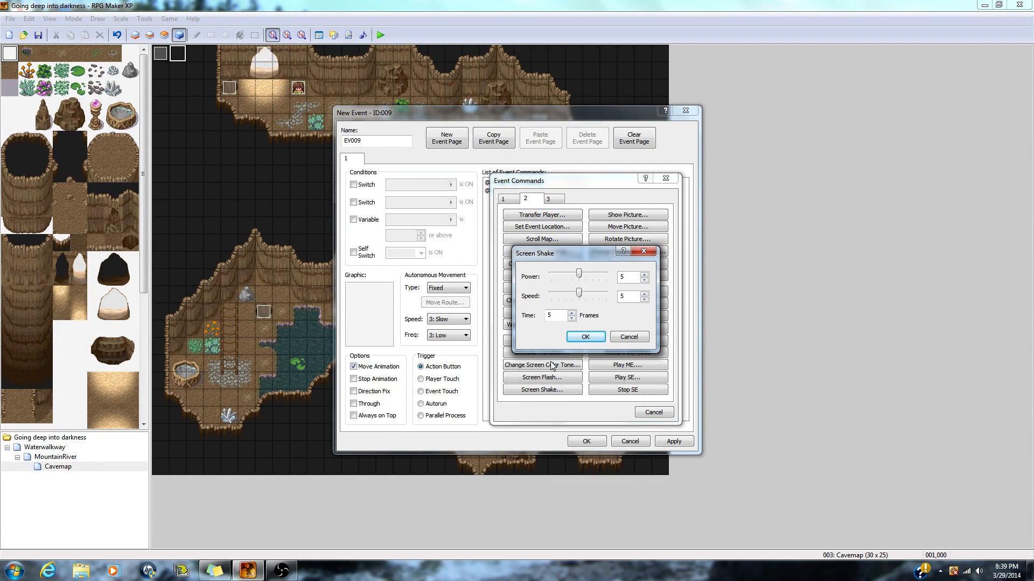
drag(576, 276, 566, 297)
click(571, 313)
click(572, 313)
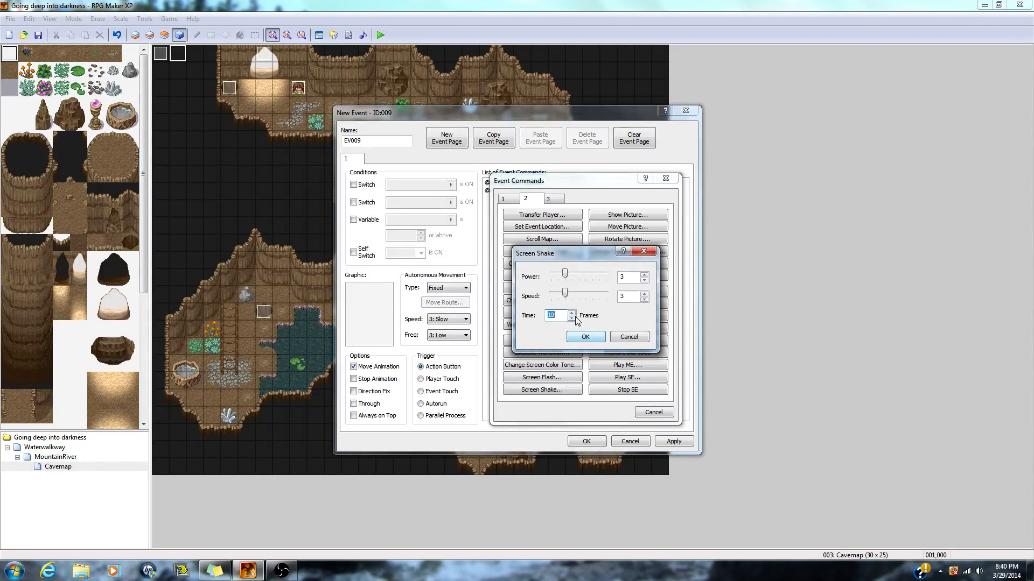
click(571, 318)
click(585, 336)
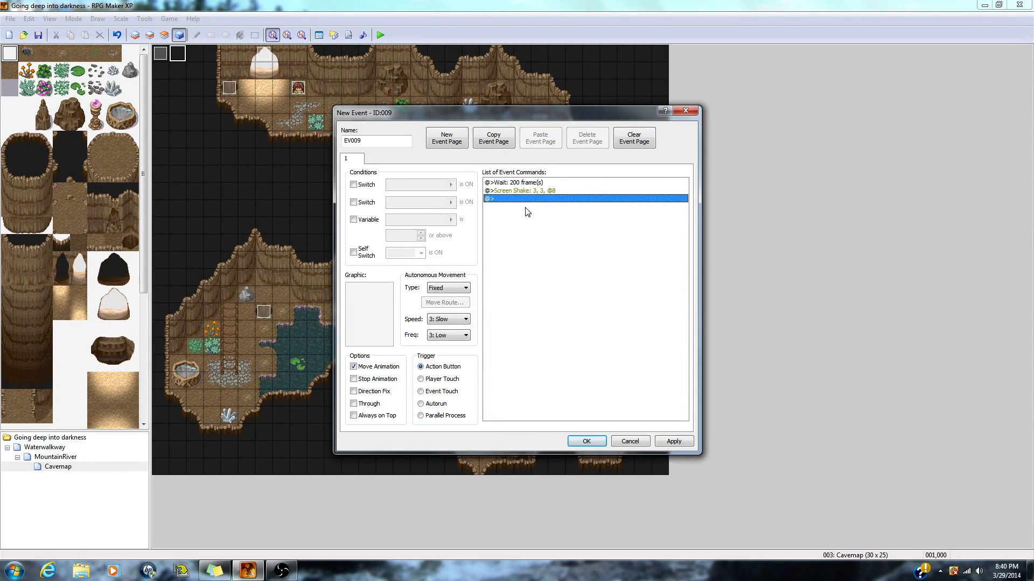
Set the screen shake event's trigger to Parallel Process and save the event
click(674, 442)
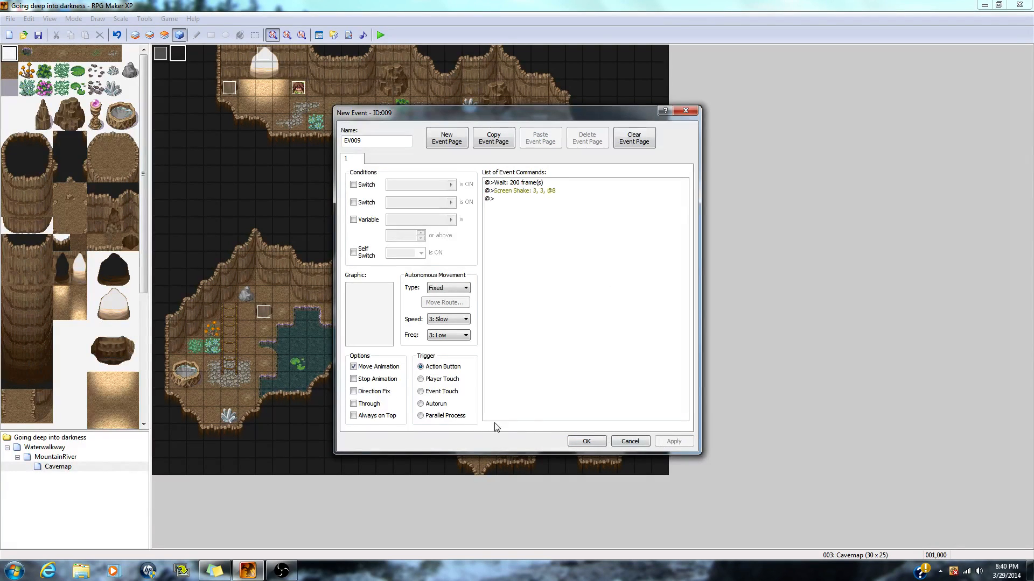
click(426, 418)
click(586, 441)
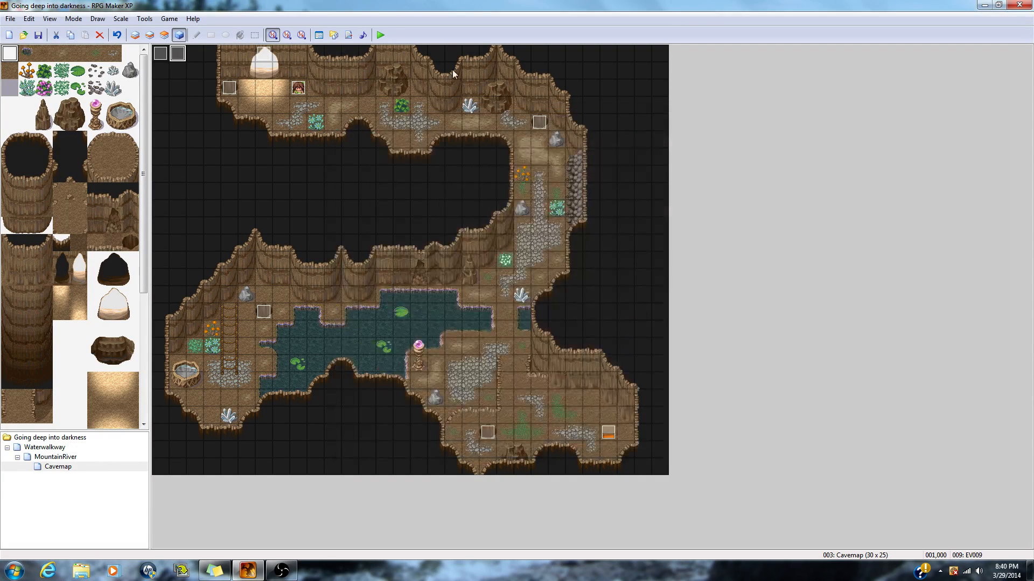
Set the player's starting position just below the lit cave entrance, save the project and playtest a new game
right_click(279, 108)
click(318, 183)
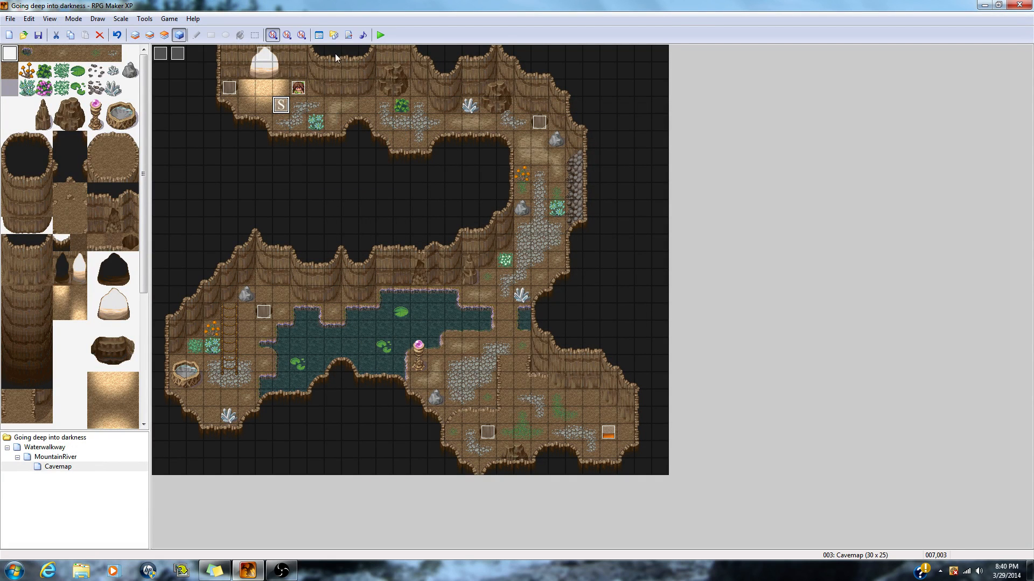
click(381, 35)
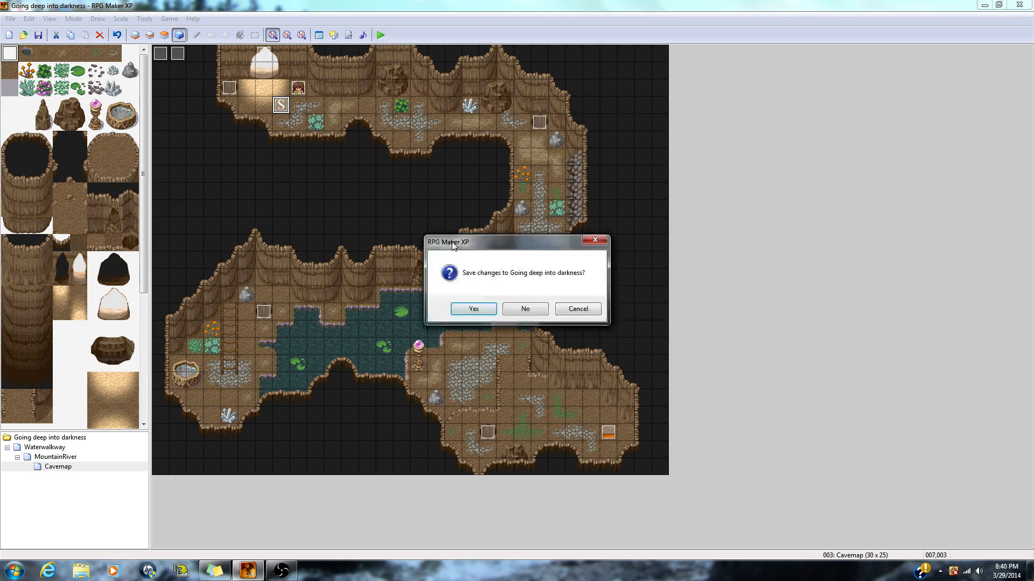
click(473, 309)
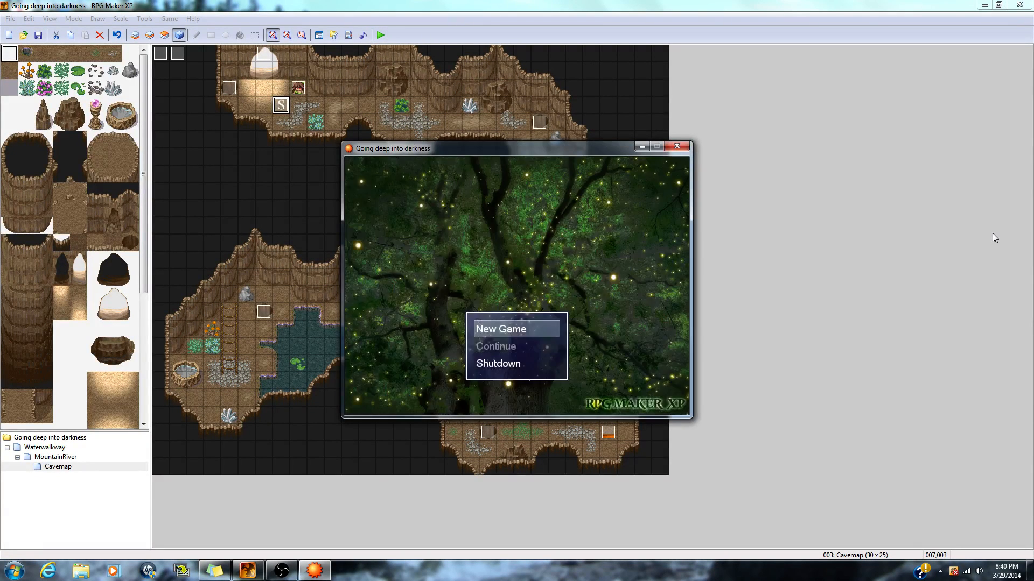
key(Return)
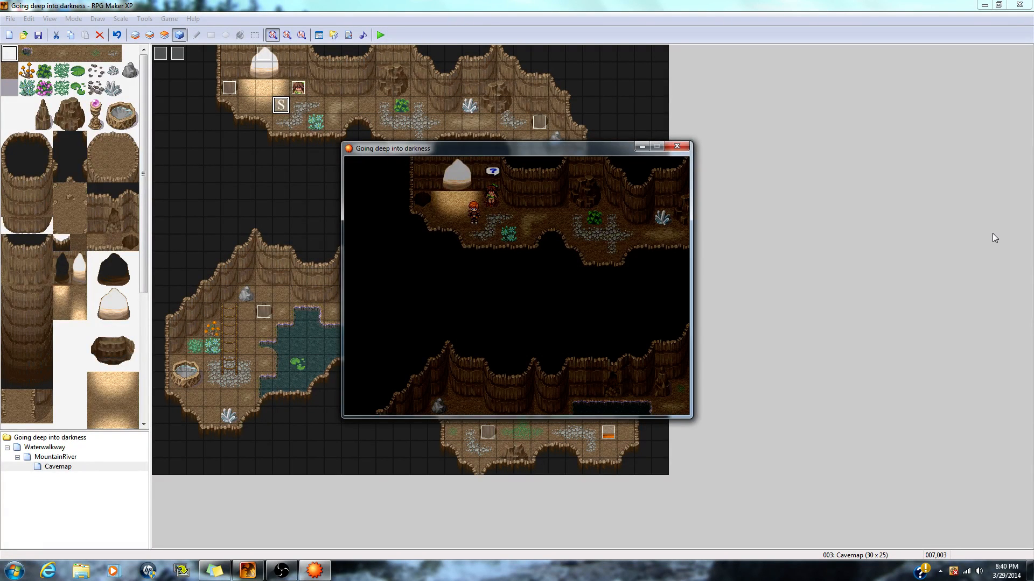
Step toward the lit cave entrance and advance through the mountain guardian's dialogue
key(Left)
key(Return)
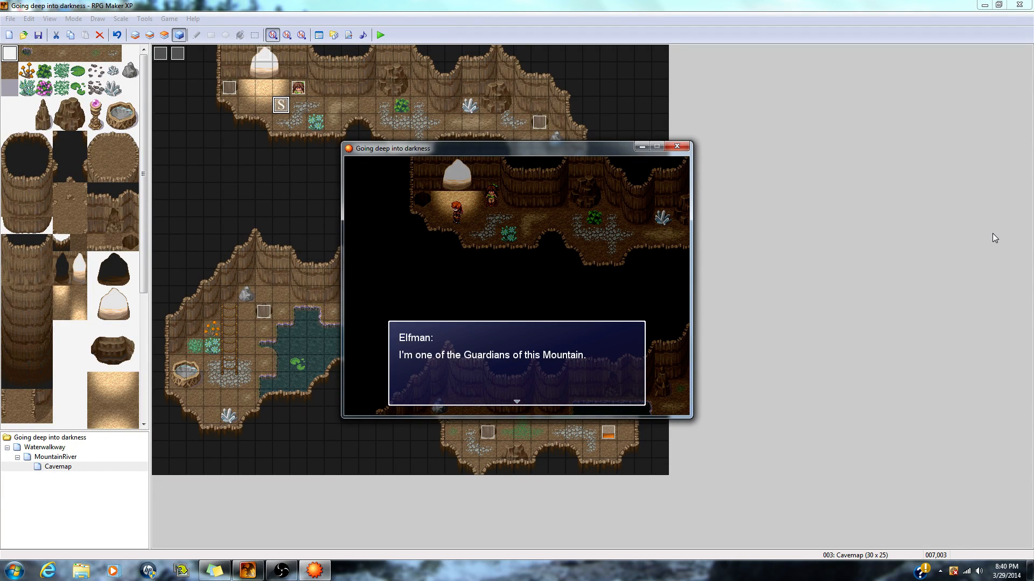
key(Return)
key(Return)
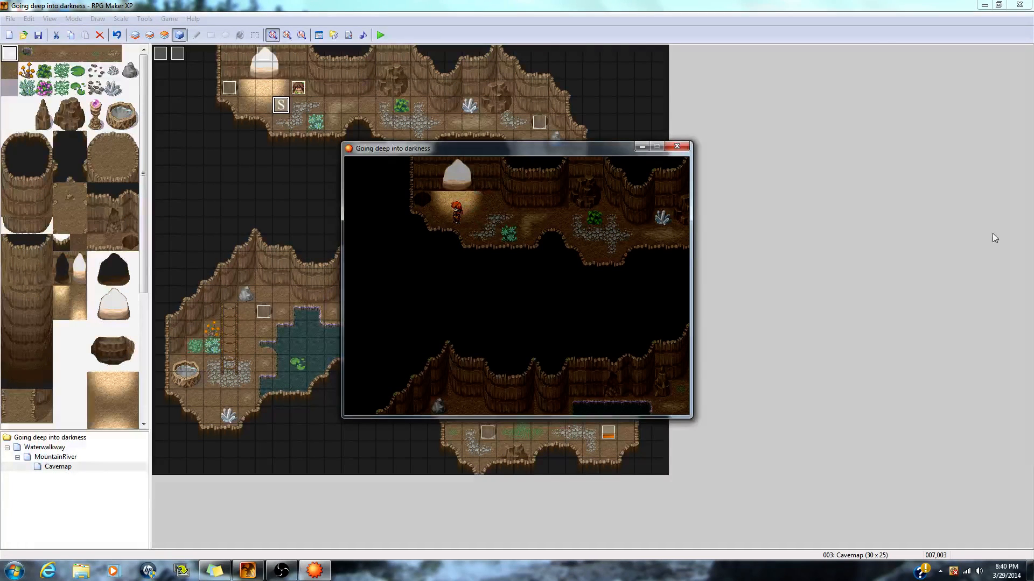
Walk through the cave past the pool toward the treasure chest to test the screen shake, and end the playtest
key(Right)
key(Right)
key(Right)
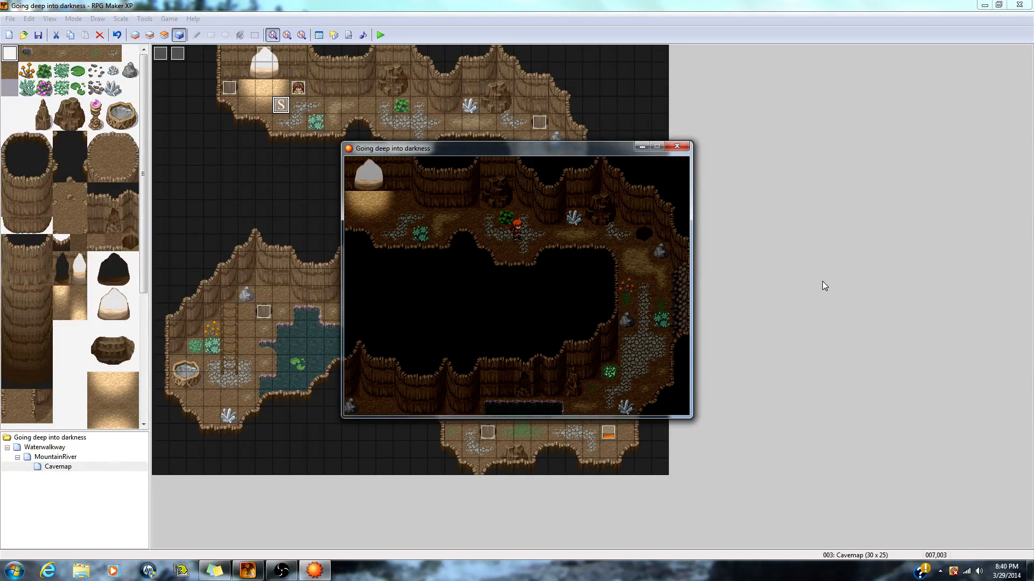
key(Down)
key(Down)
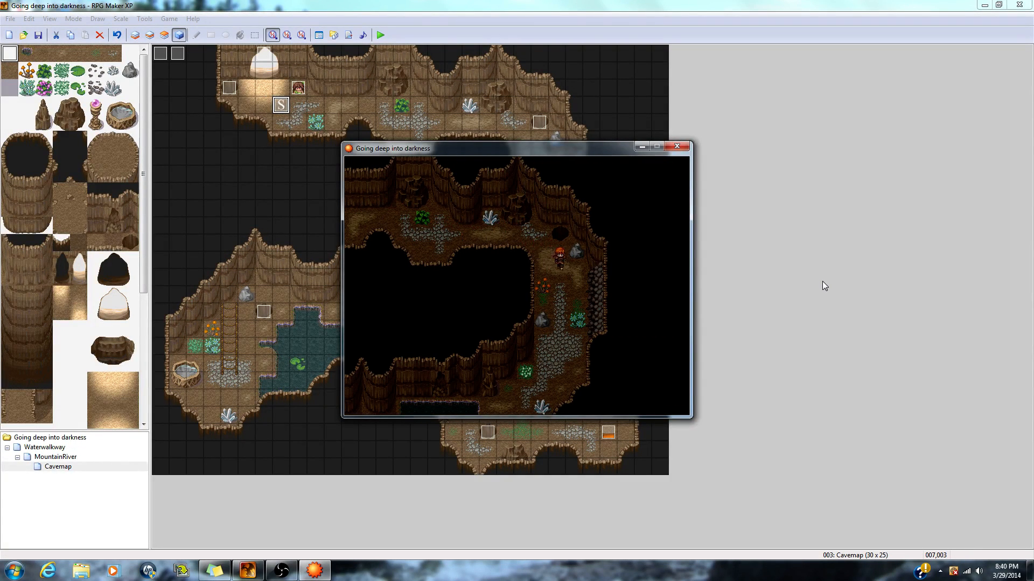
key(Down)
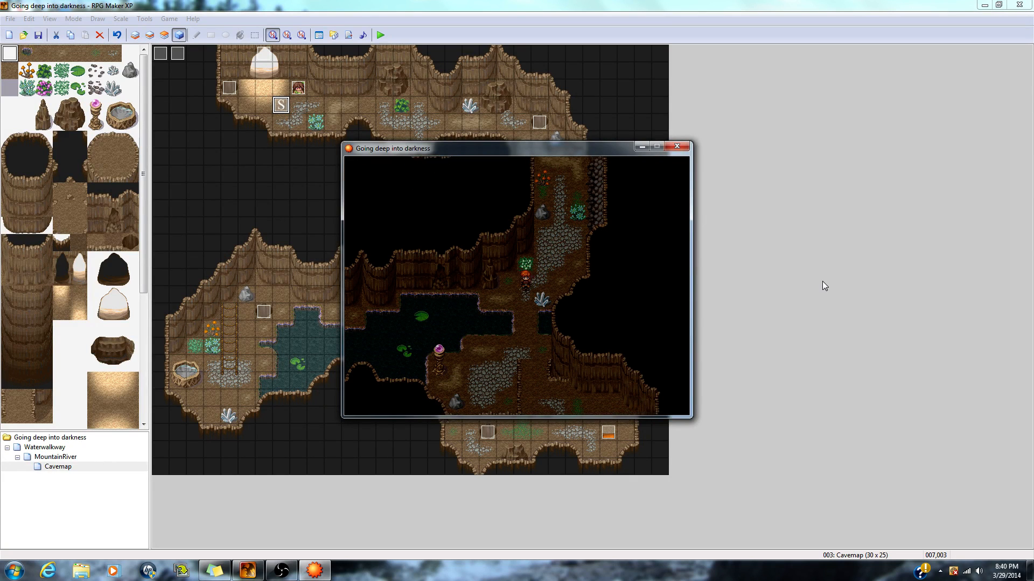
key(Left)
key(Down)
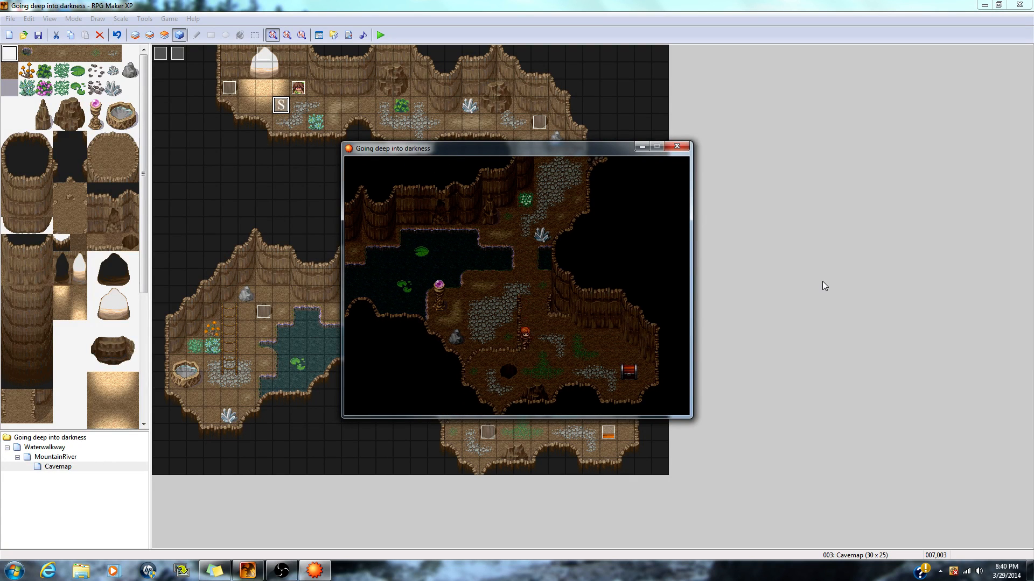
key(Right)
click(677, 146)
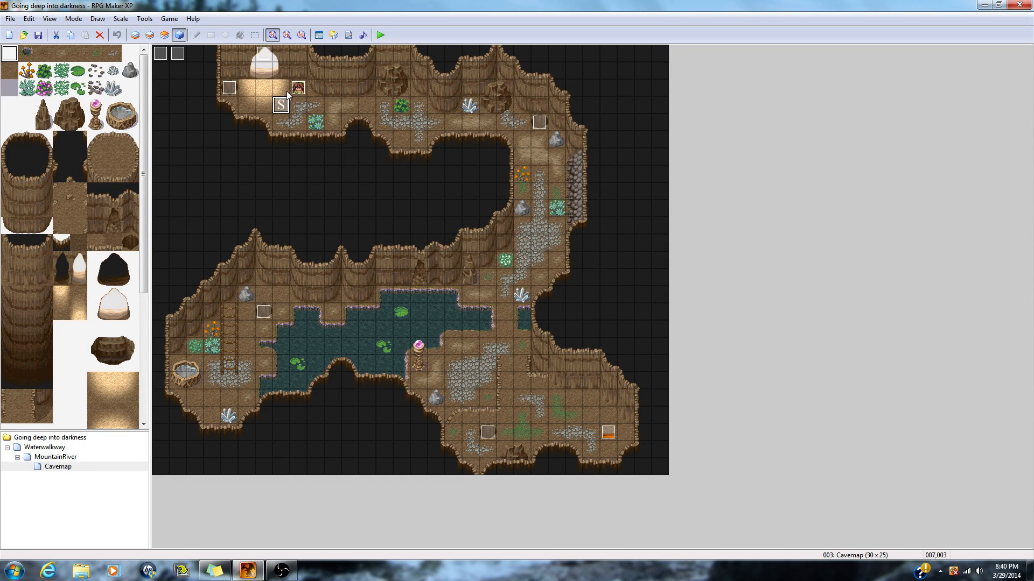
Set the cave event's Screen Shake power and speed both to 4 and save the event
double_click(177, 54)
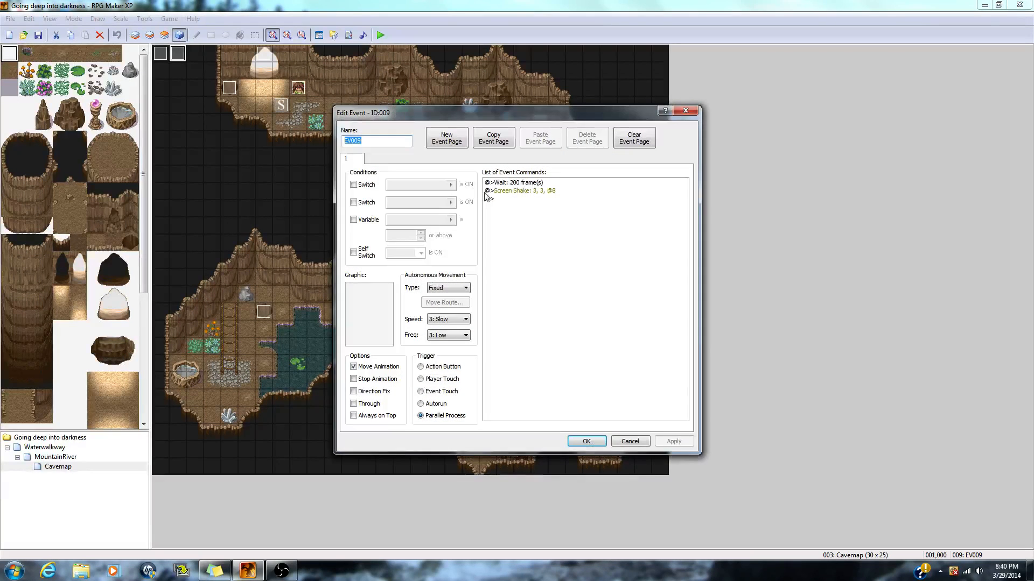
right_click(512, 191)
click(535, 208)
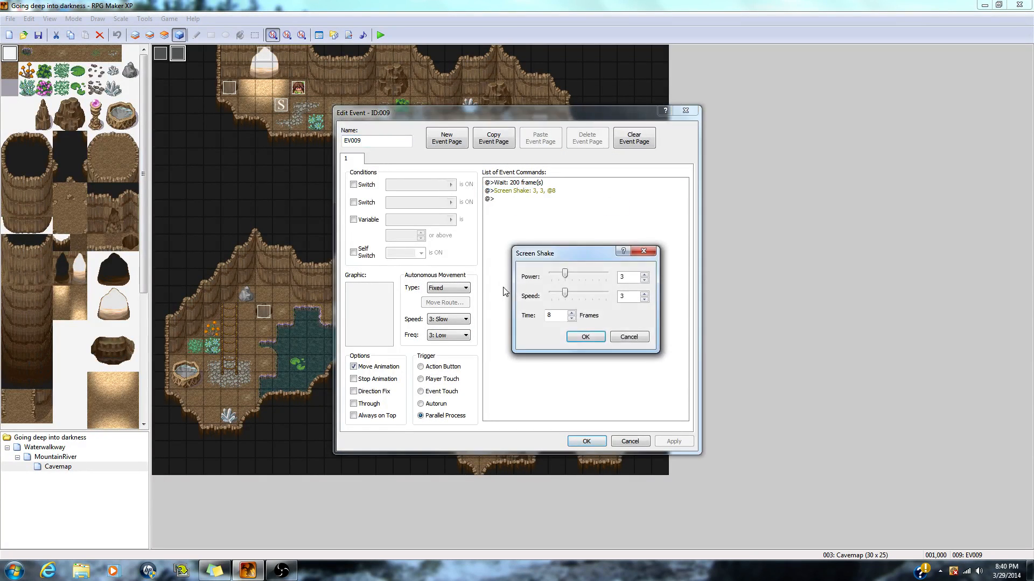
drag(565, 276, 572, 294)
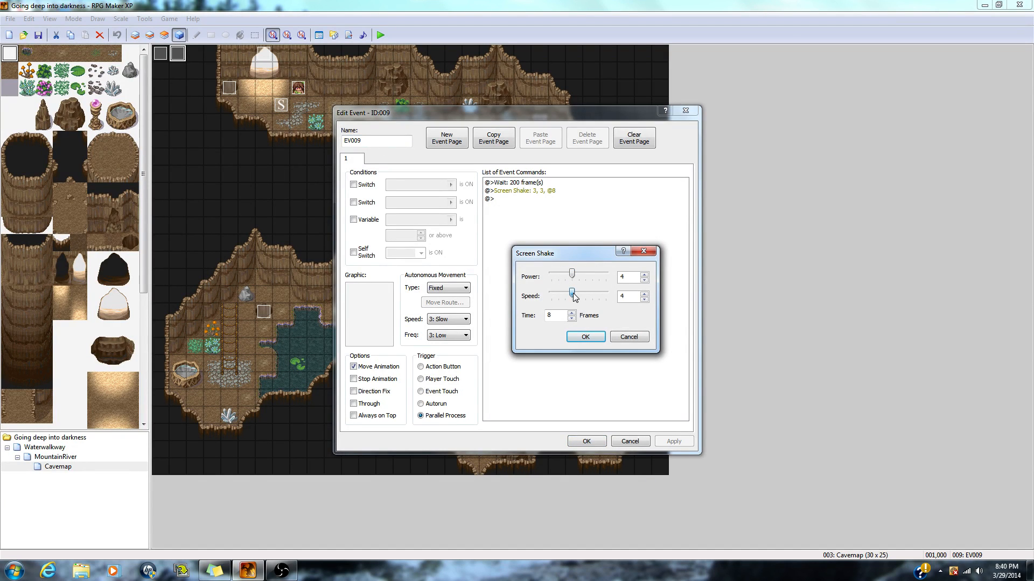
click(585, 338)
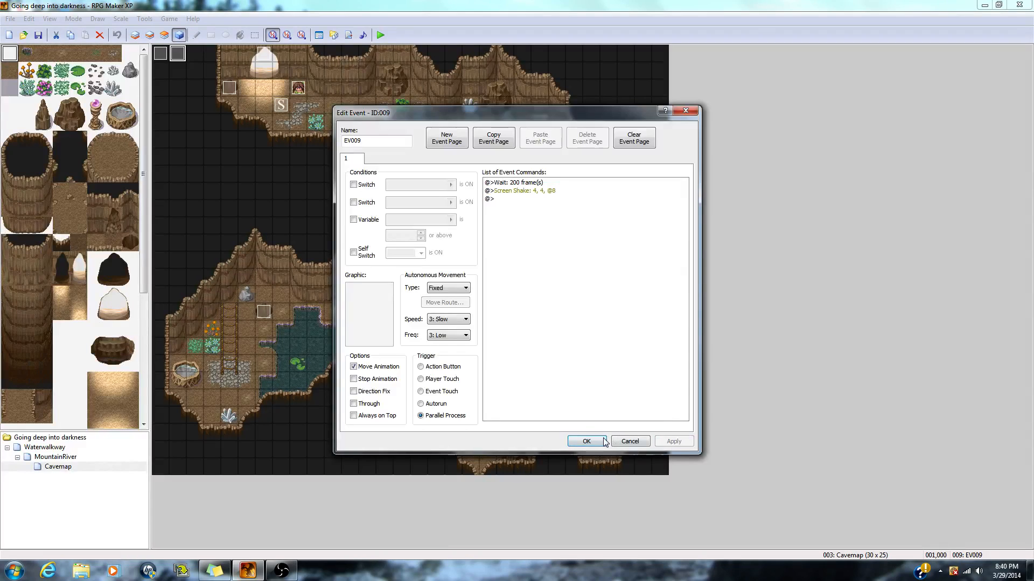
click(603, 441)
Save the project, playtest a new game, step away from the cave entrance and advance through the elf's whole dialogue
click(380, 35)
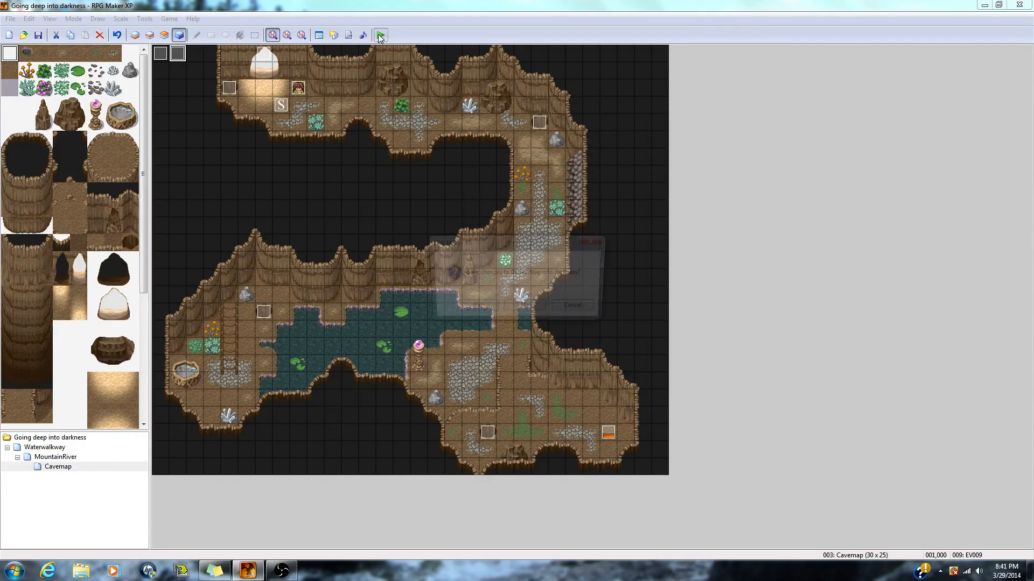
click(470, 307)
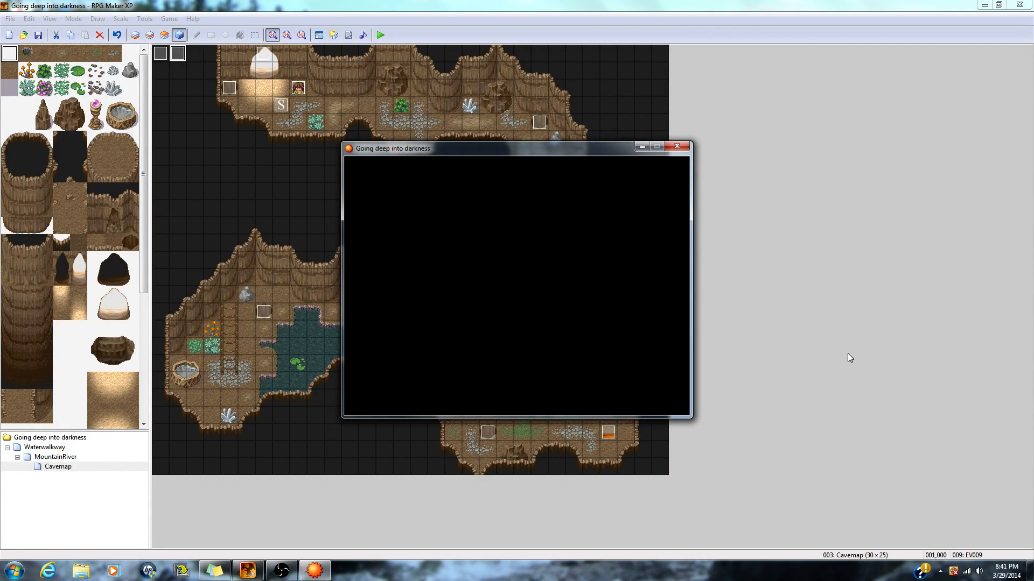
key(Return)
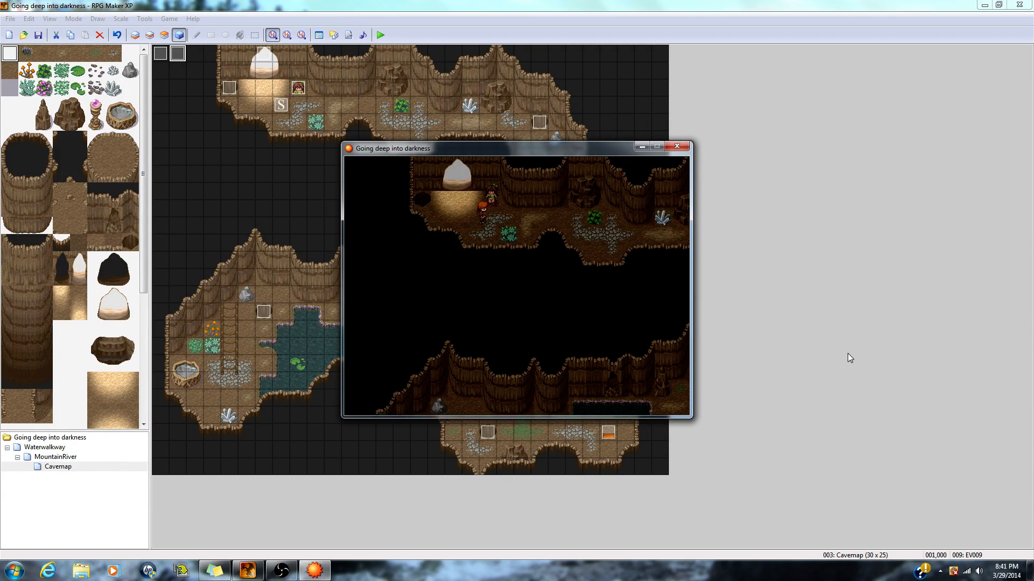
key(Right)
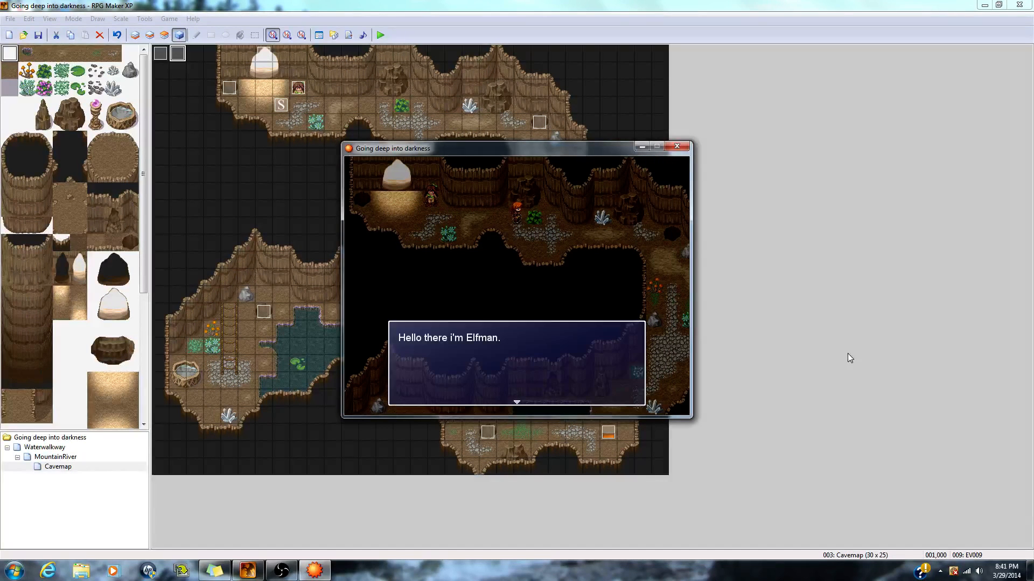
key(Return)
key(Return)
key(Return)
key(Return)
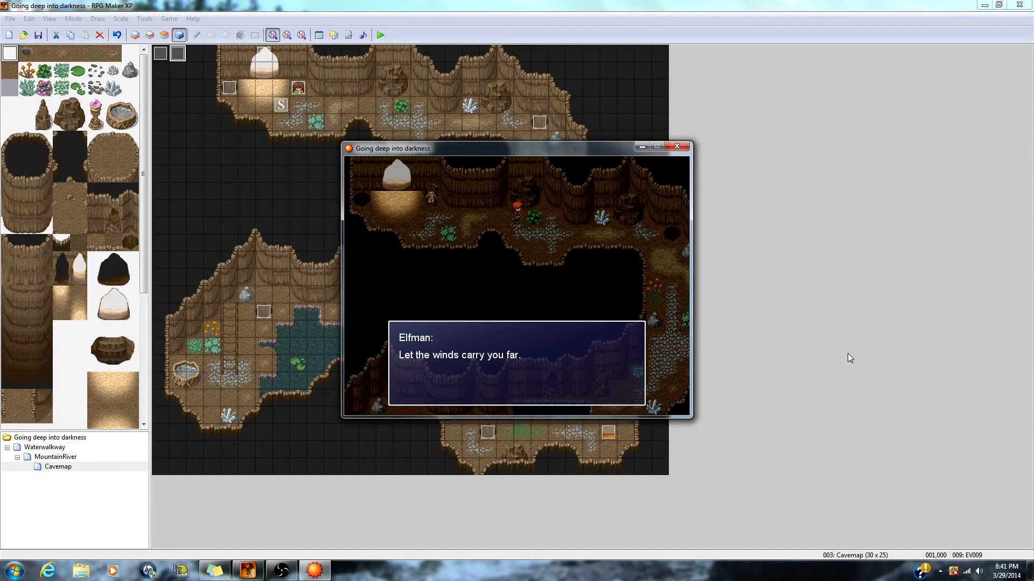
key(Return)
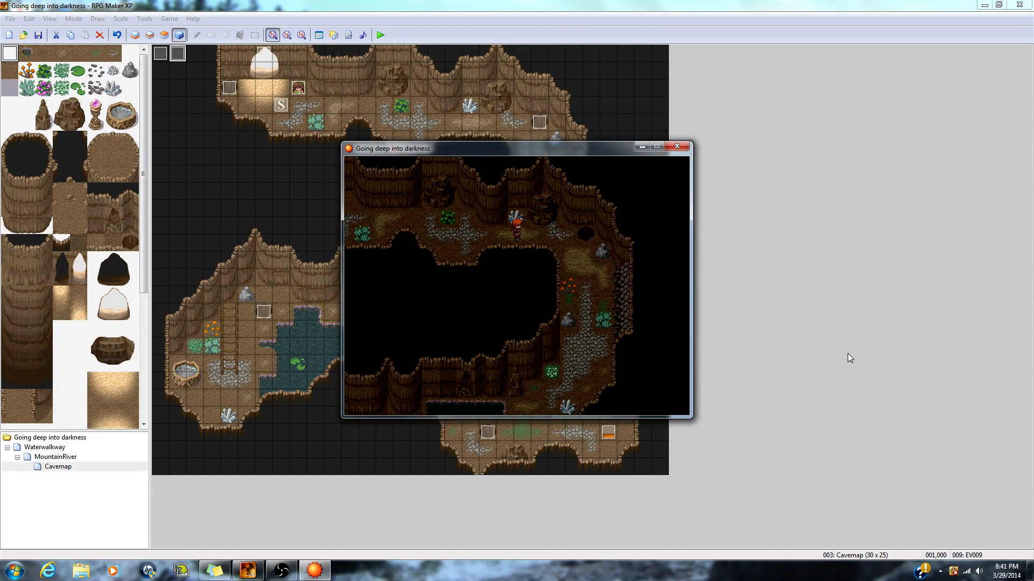
Walk along the upper cave passage to its bend to test the stronger screen shake, and end the playtest
key(Right)
key(Down)
key(Right)
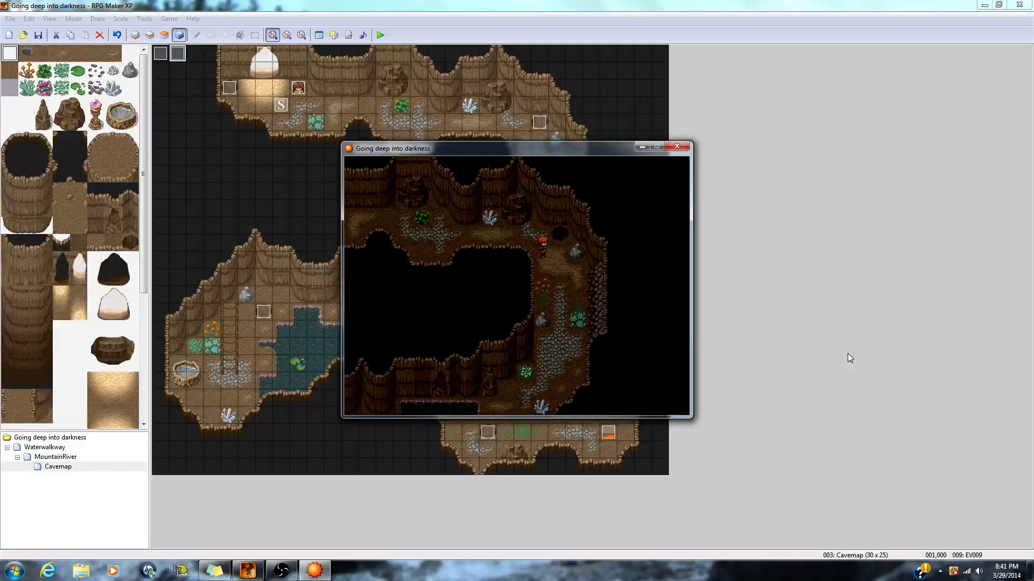
key(Right)
key(Down)
click(686, 146)
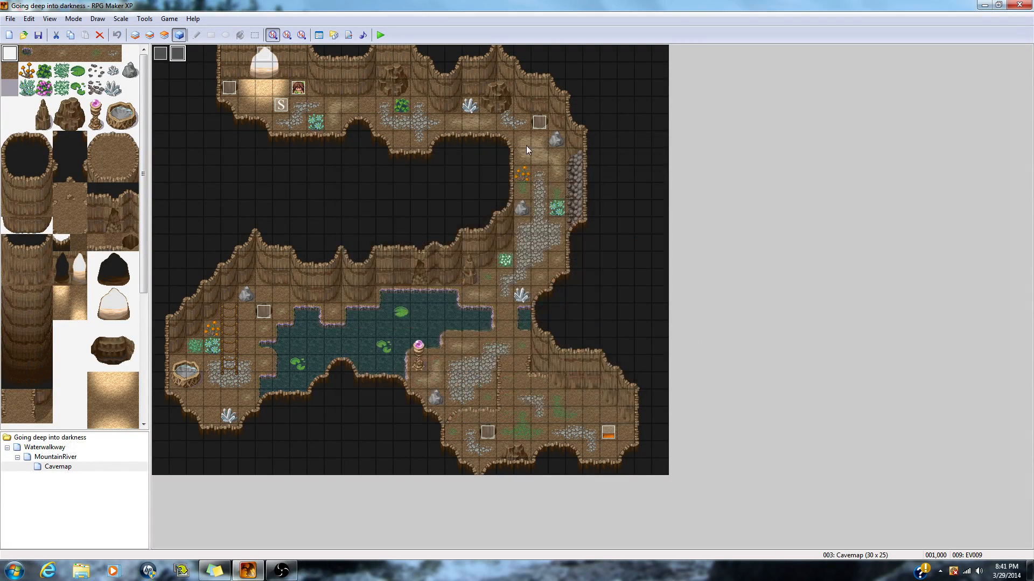
Set the cave event's Screen Shake time to 15 frames and save the event
double_click(180, 56)
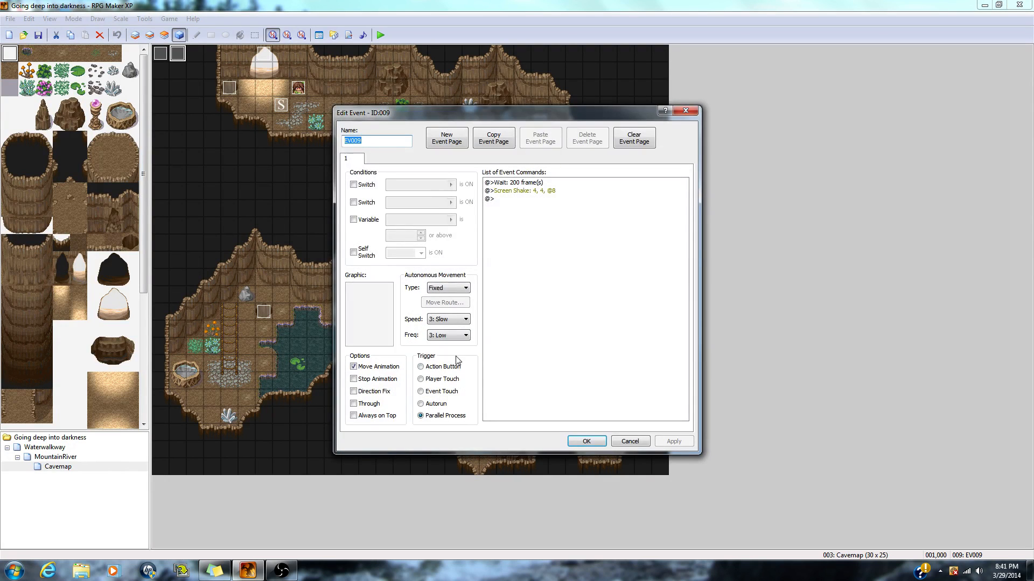
right_click(515, 190)
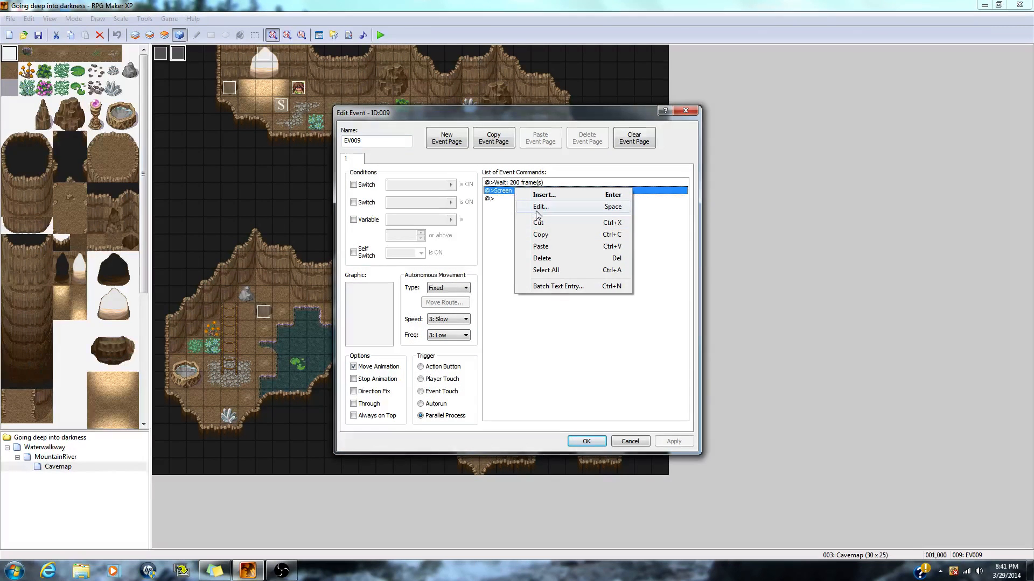
click(540, 207)
click(571, 313)
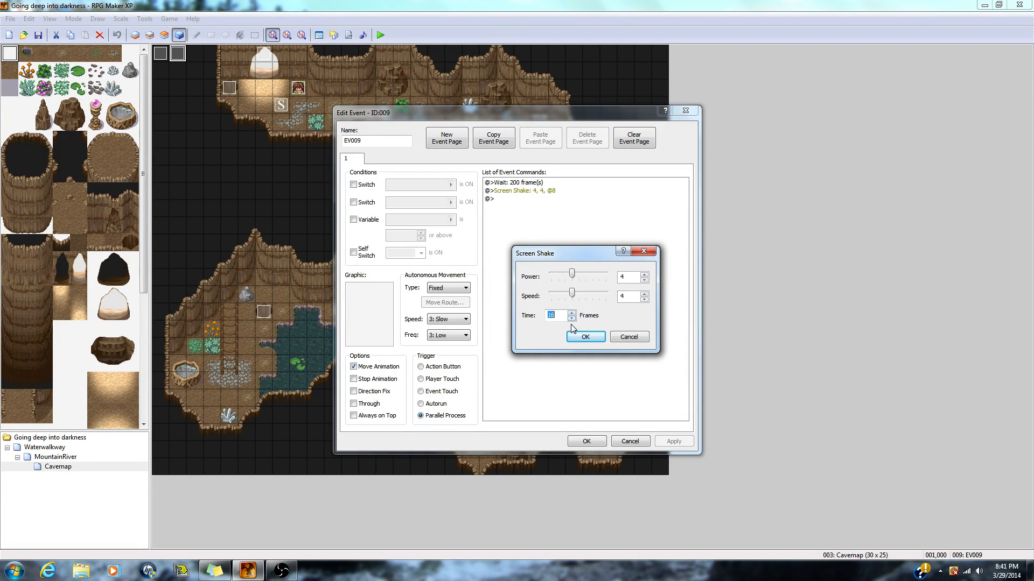
click(572, 321)
click(587, 338)
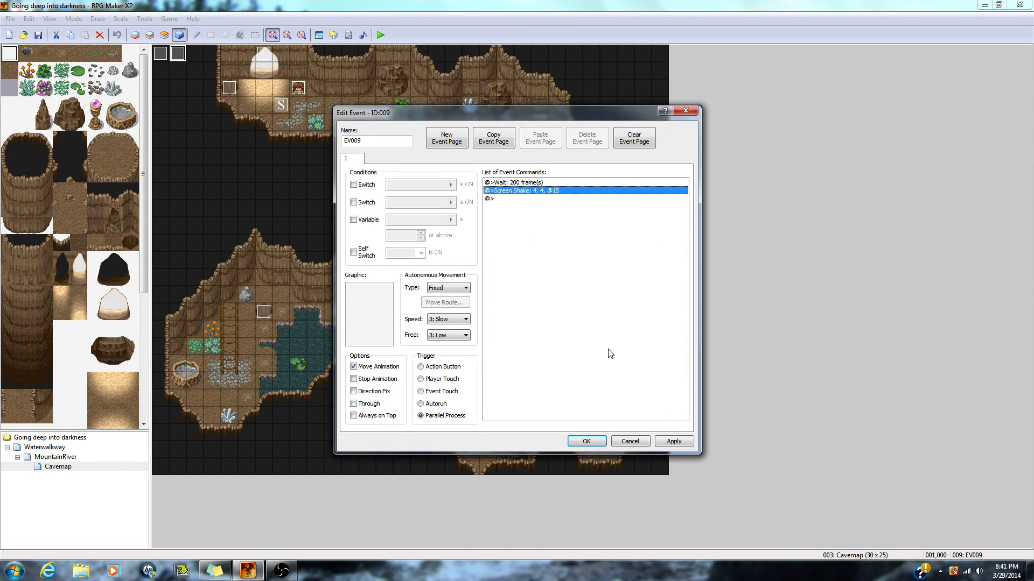
click(691, 440)
click(586, 442)
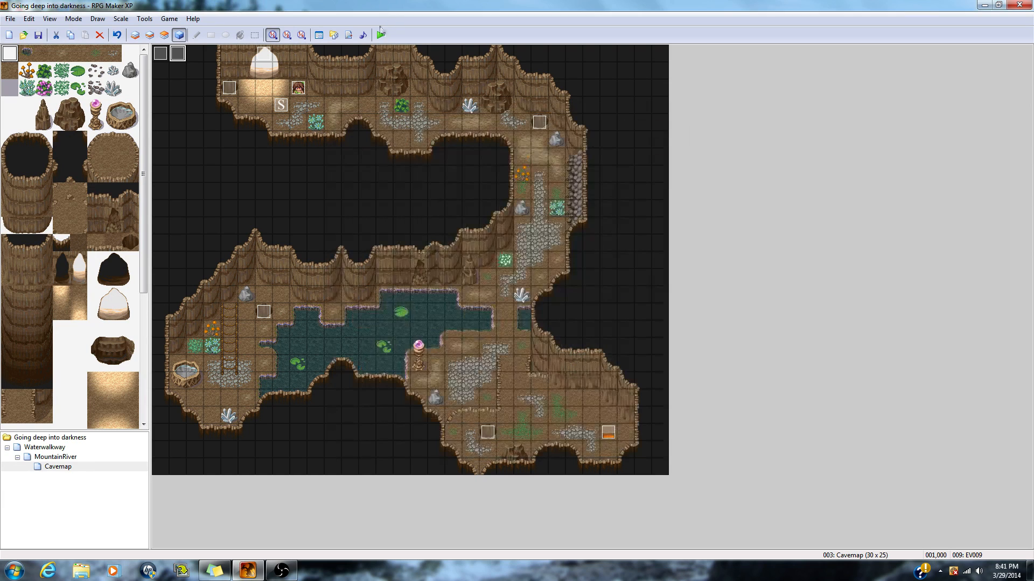
Save the project, playtest a new game with the longer shake and get through the elf's dialogue at the cave entrance
click(380, 35)
click(476, 307)
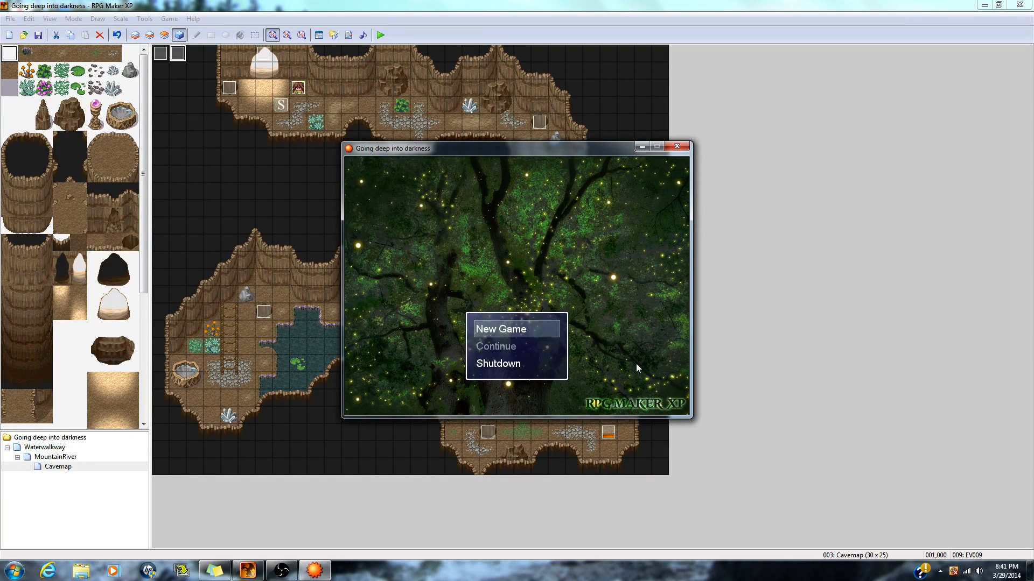
key(Return)
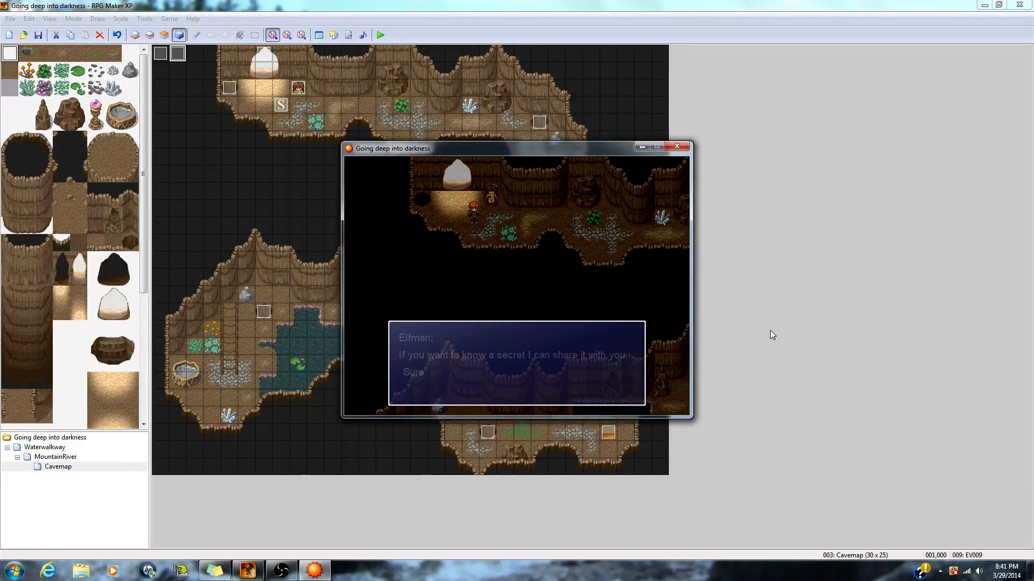
key(Return)
key(Return)
key(Return)
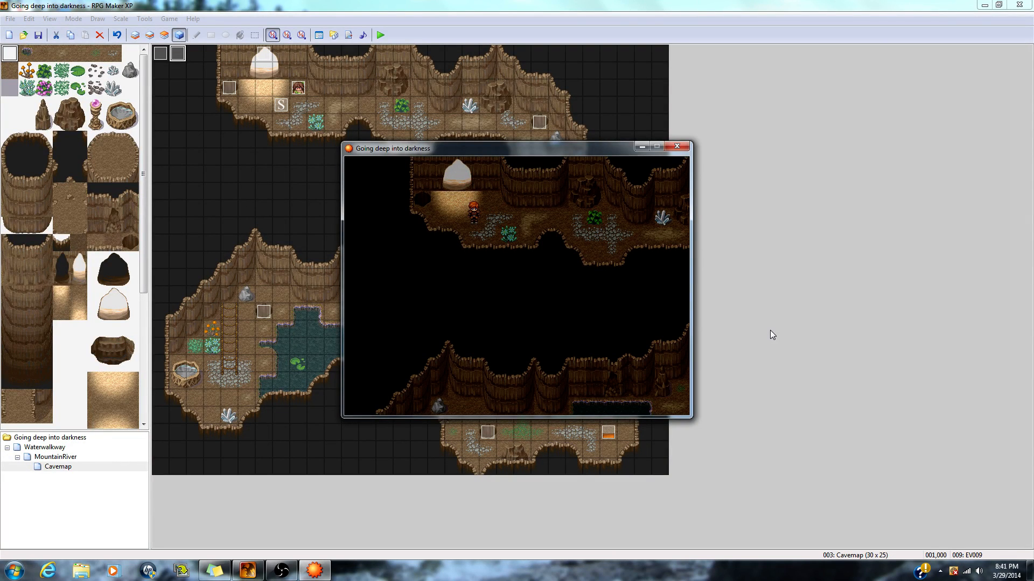
Walk through the upper passage and down past the pool into the lower cave chamber to test the longer shake
key(Right)
key(Right)
key(Right)
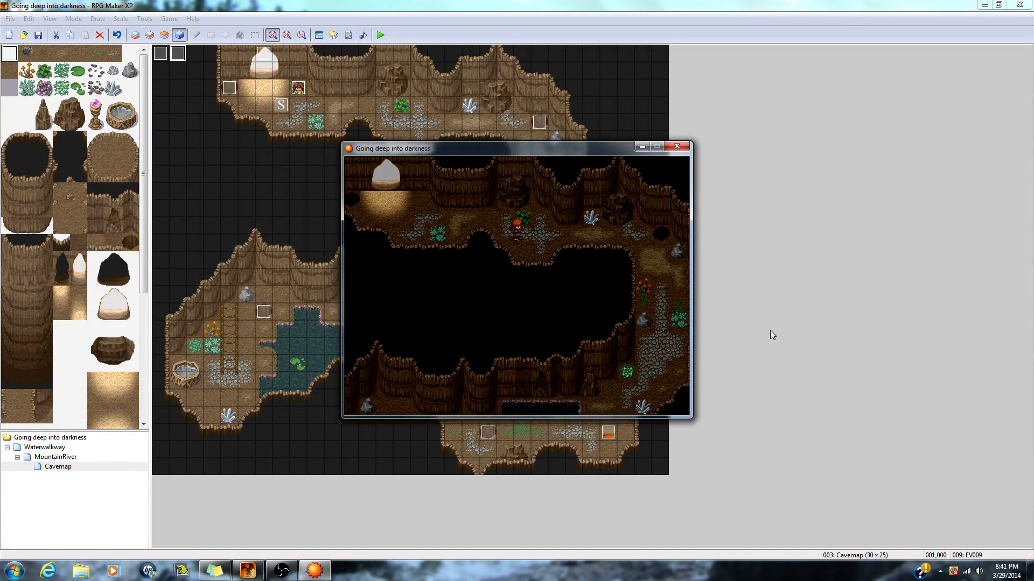
key(Right)
key(Down)
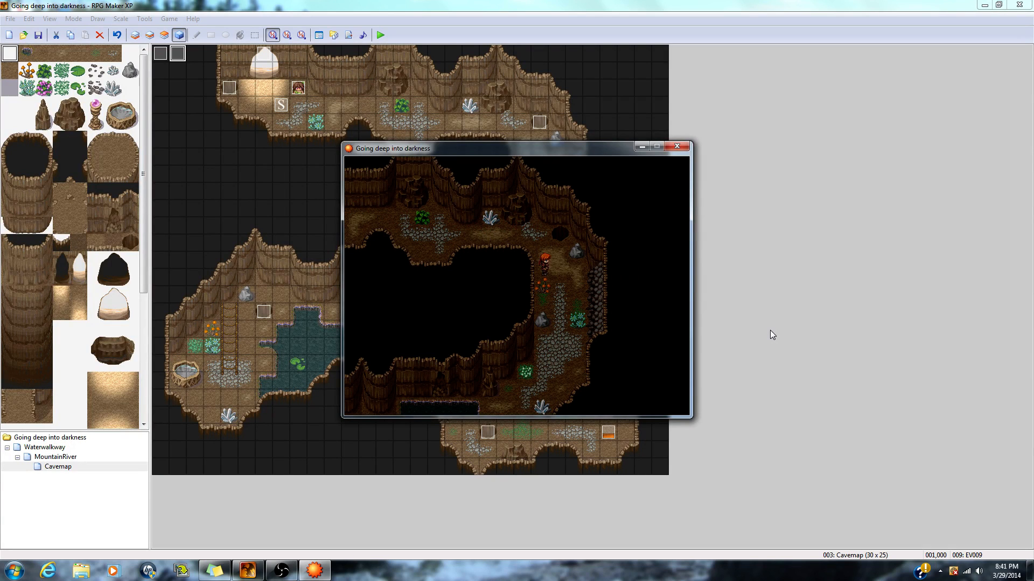
key(Down)
key(Left)
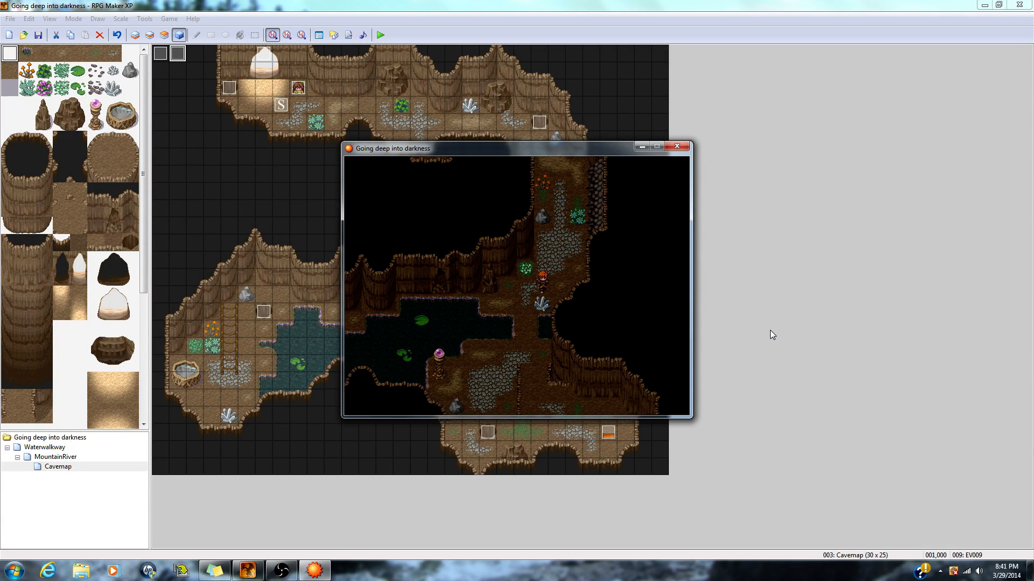
key(Down)
key(Down)
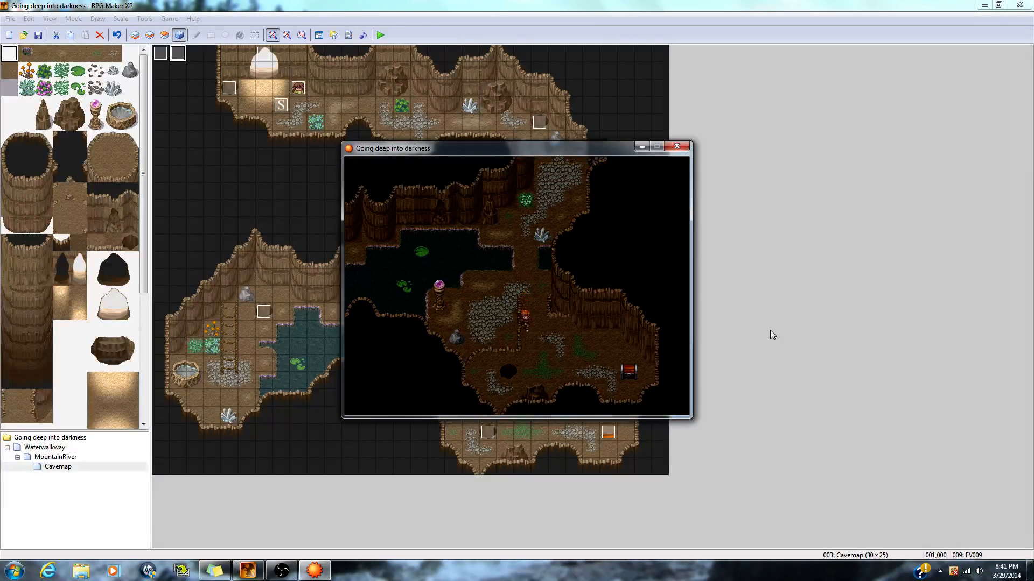
Cross the lower chamber to the treasure chest, open it and dismiss its message
key(Left)
key(Right)
key(Right)
key(Right)
key(Down)
key(Right)
key(Return)
key(Return)
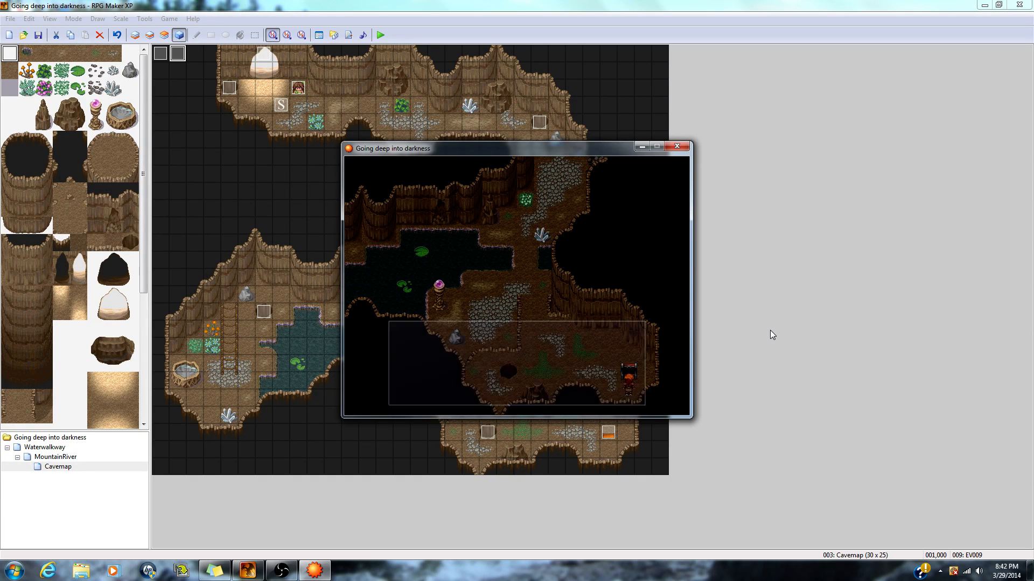
Walk from the chest to the floor hole, travel through it to the far side of the pool, and end the playtest
key(Left)
key(Up)
key(Left)
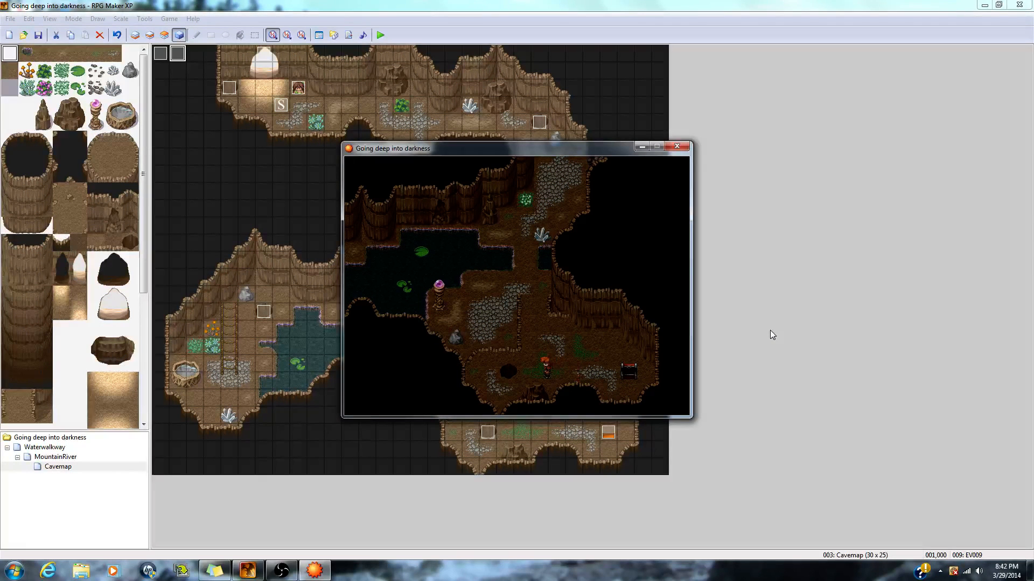
key(Up)
key(Left)
key(Down)
key(Left)
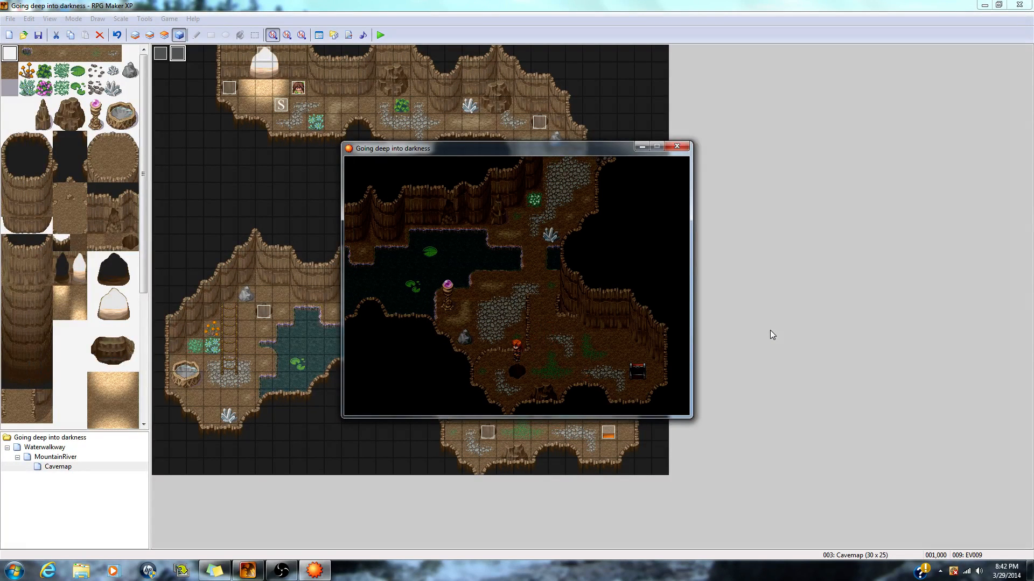
key(Return)
key(Return)
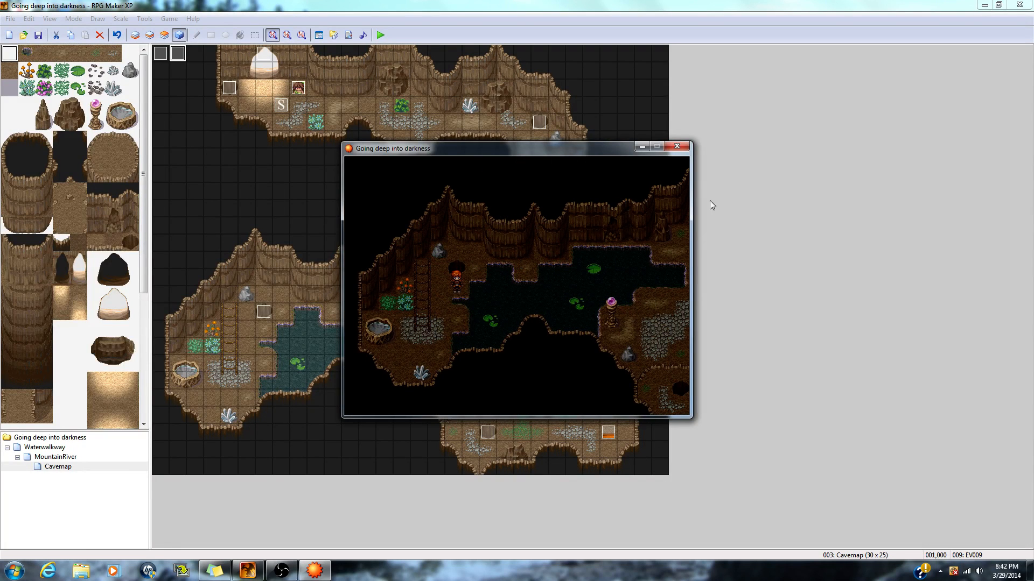
click(677, 146)
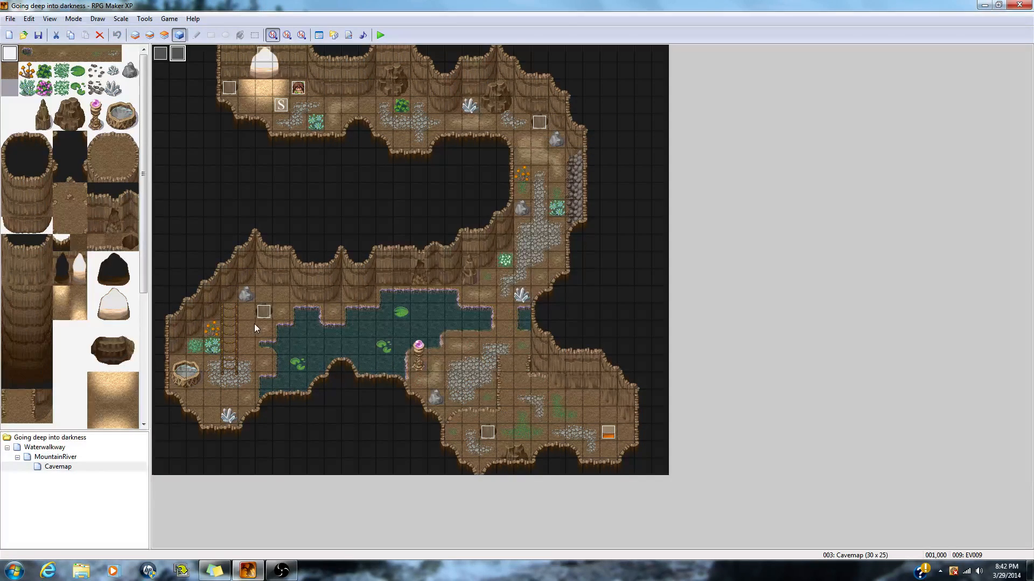
Start inserting a Play SE command above the Screen Shake command in the Cavemap's shake event EV009
double_click(178, 53)
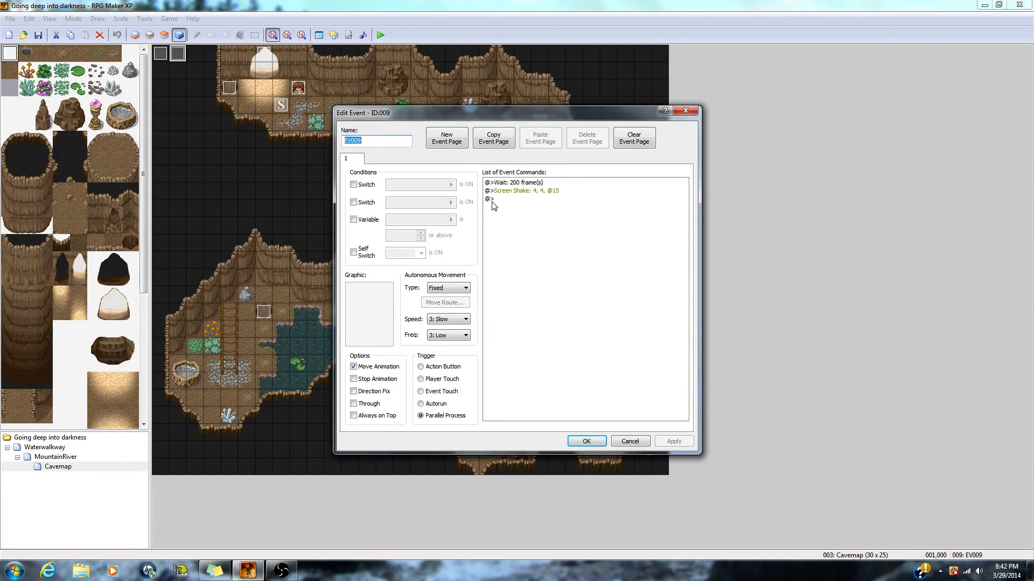
right_click(499, 193)
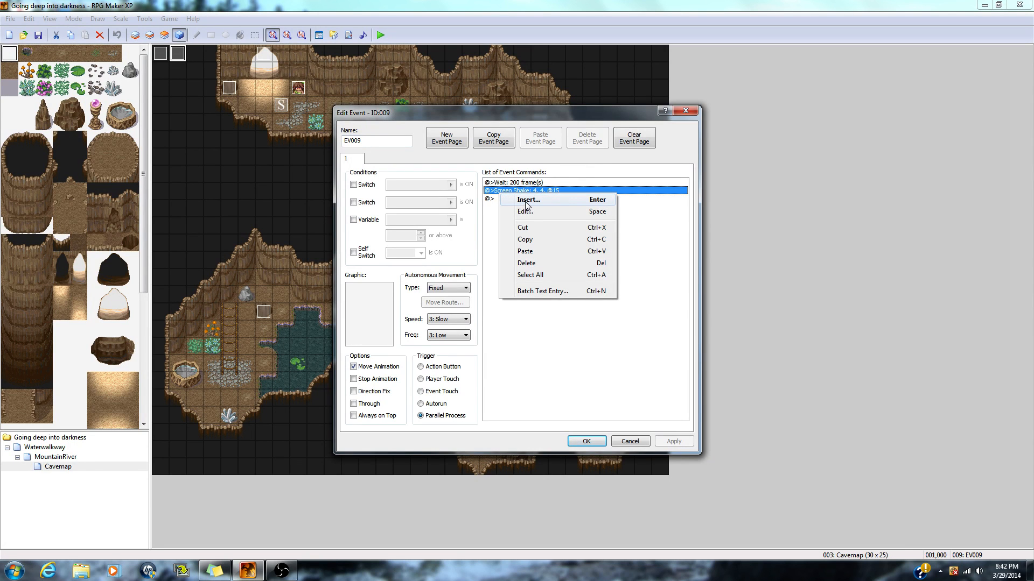
click(525, 200)
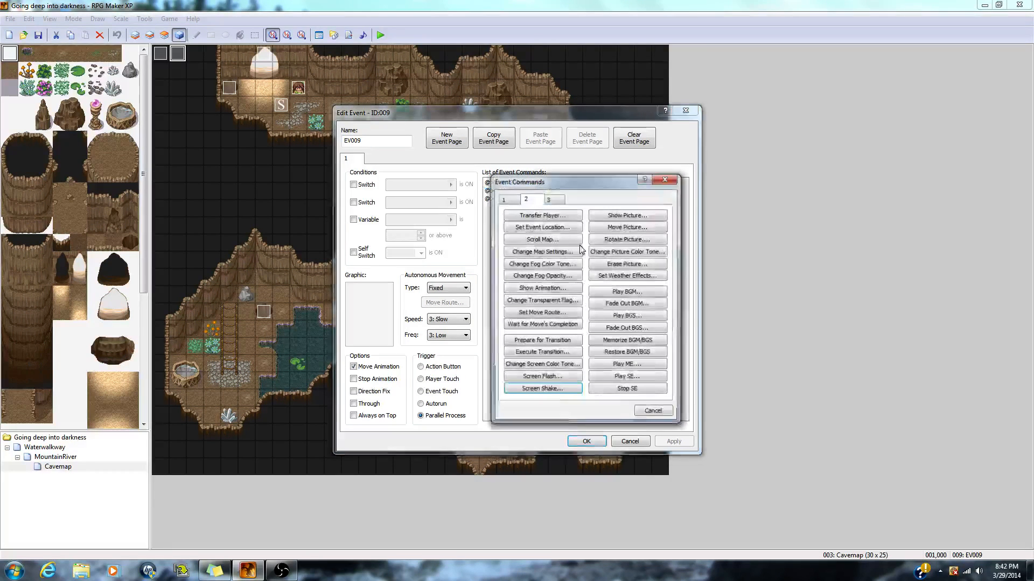
click(627, 377)
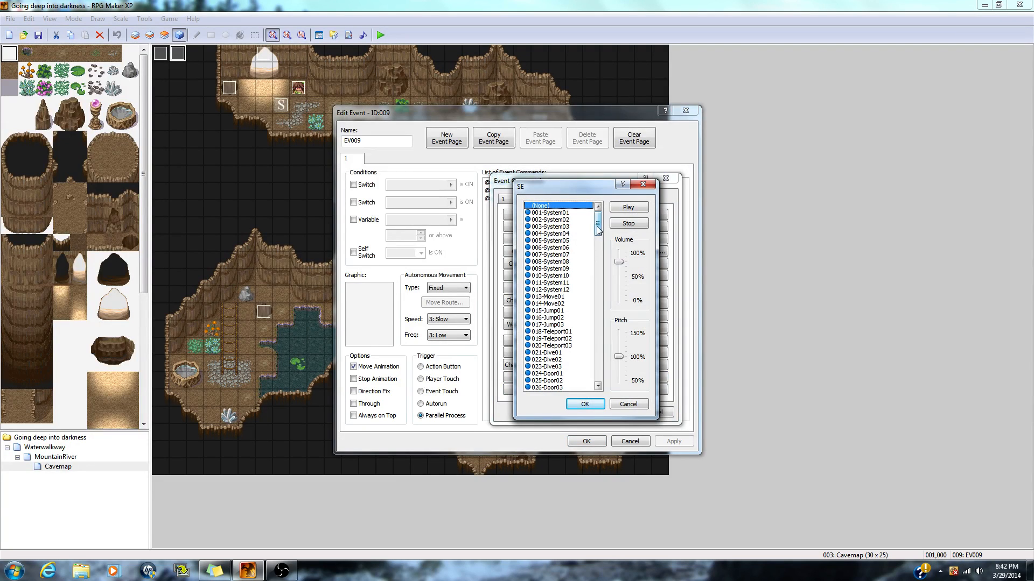
Audition the System sound effects in the list between 001-System01 and 012-System12
mouse_move(597, 230)
mouse_down()
mouse_move(602, 257)
mouse_move(601, 221)
mouse_up()
click(554, 213)
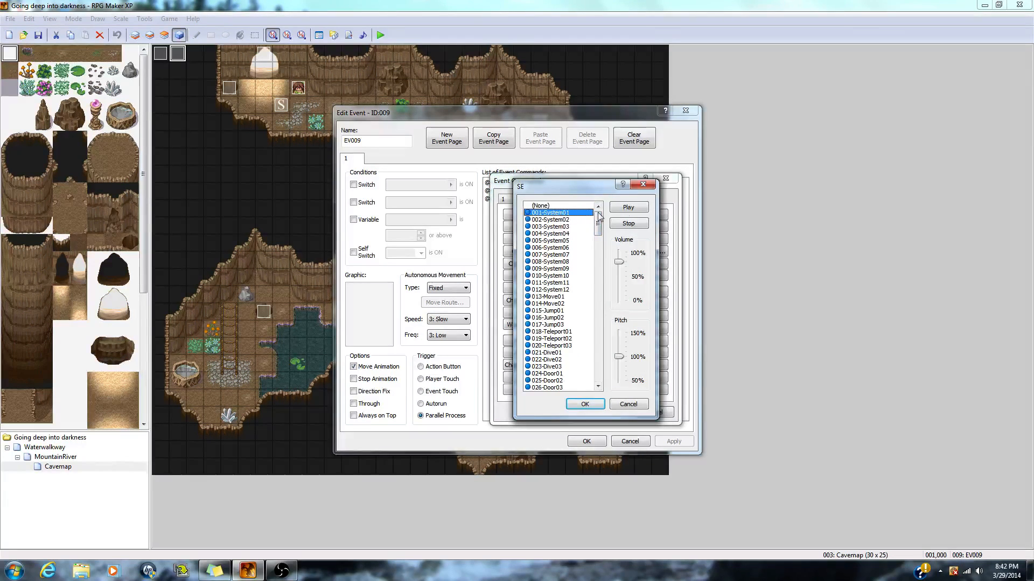
click(560, 221)
click(557, 229)
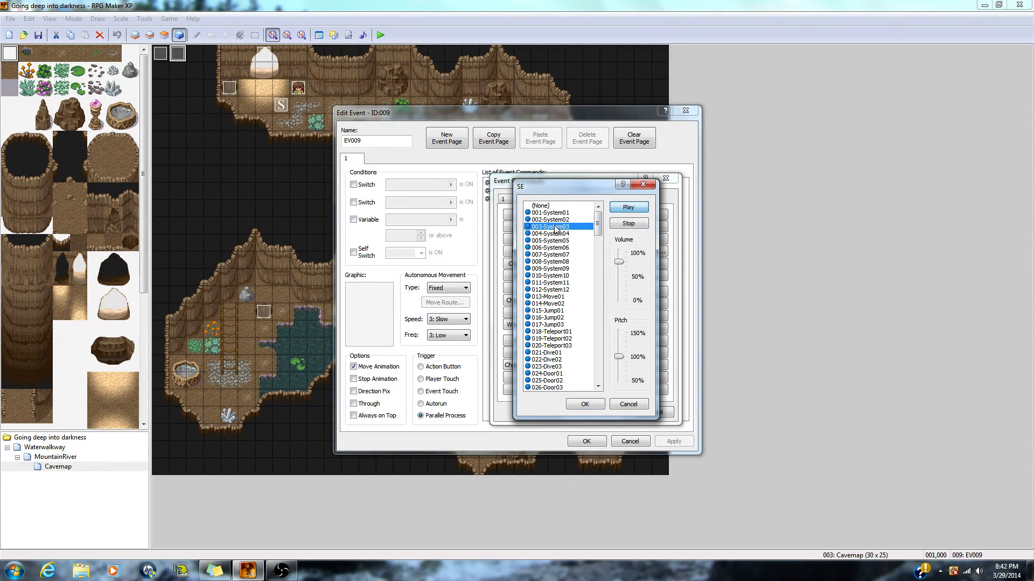
click(554, 233)
click(620, 209)
click(543, 242)
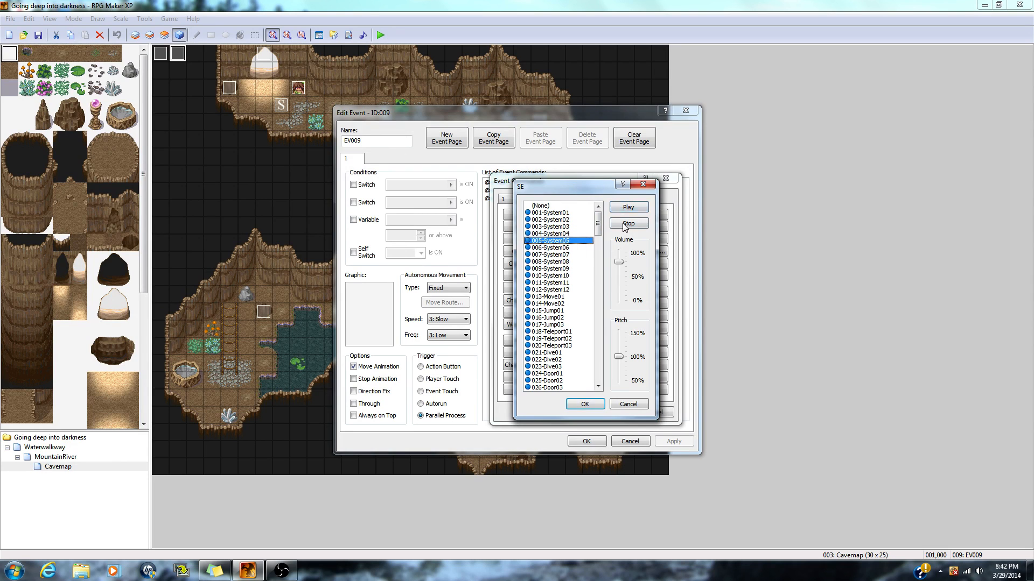
click(629, 210)
click(559, 248)
click(626, 208)
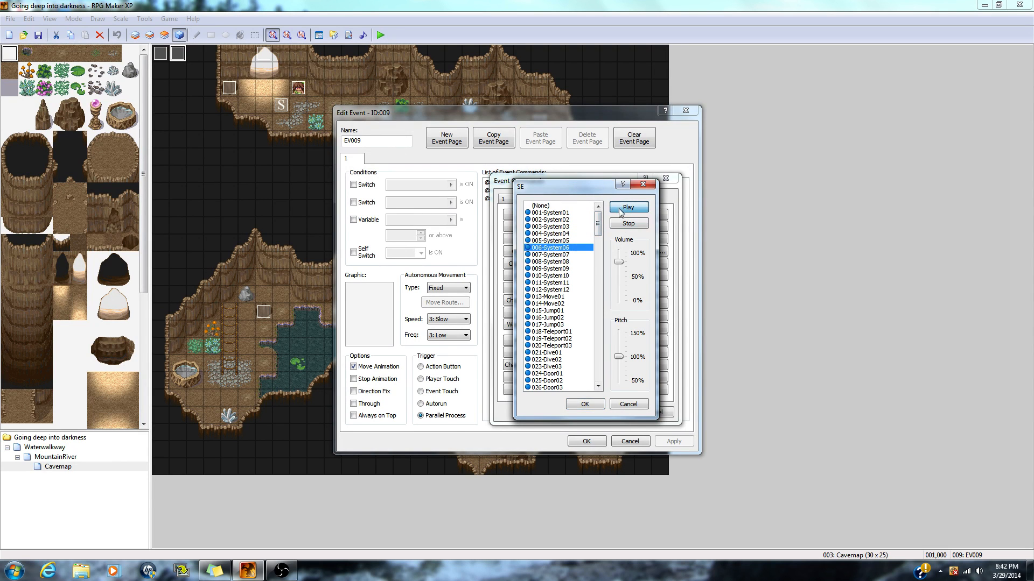
click(557, 254)
click(622, 208)
click(553, 269)
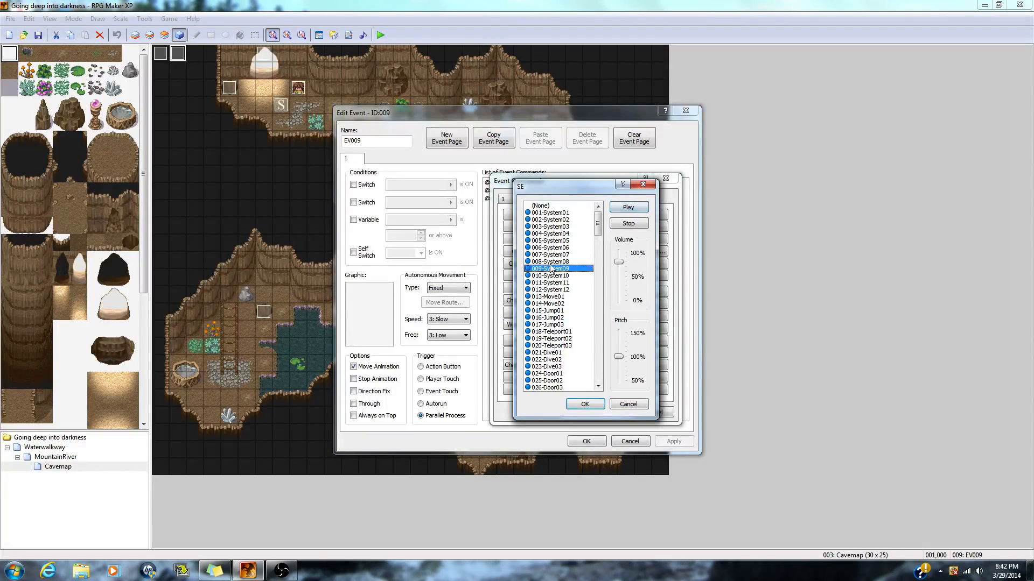
click(629, 209)
click(560, 276)
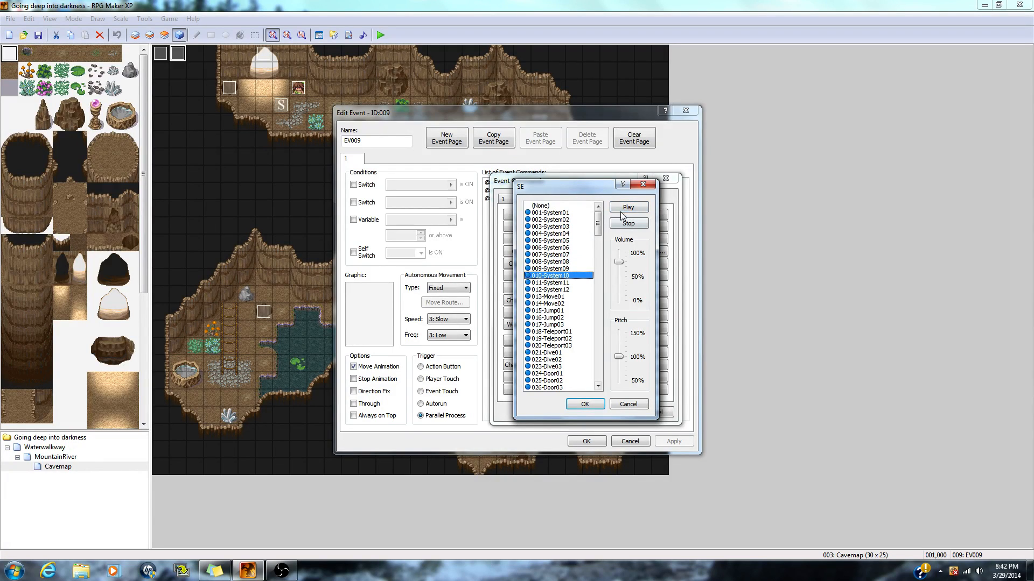
click(625, 209)
click(556, 283)
click(625, 209)
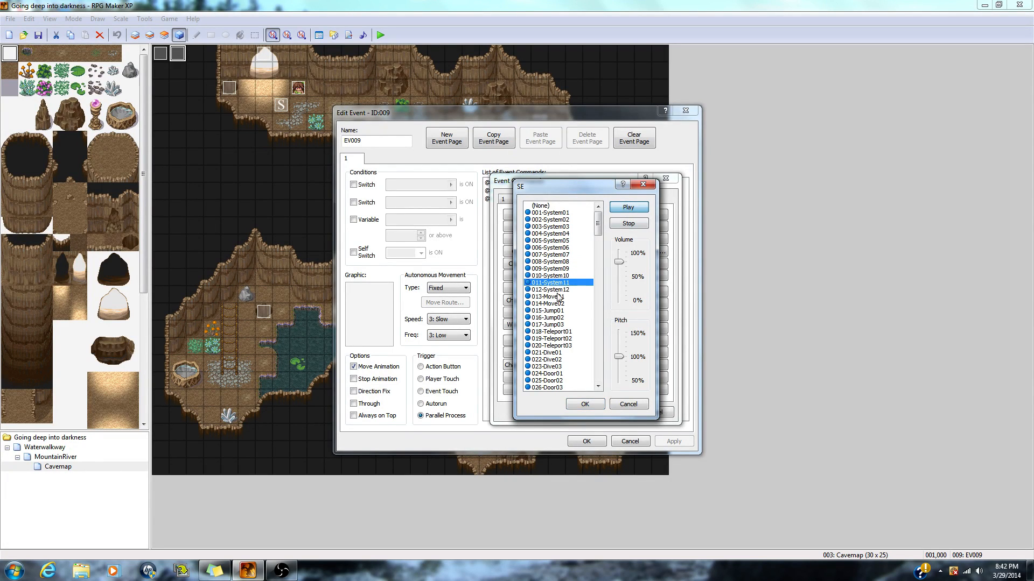
click(557, 291)
click(624, 210)
Audition the Explosion sound effects from 048-Explosion01 to 051-Explosion04
drag(597, 232, 597, 275)
click(553, 220)
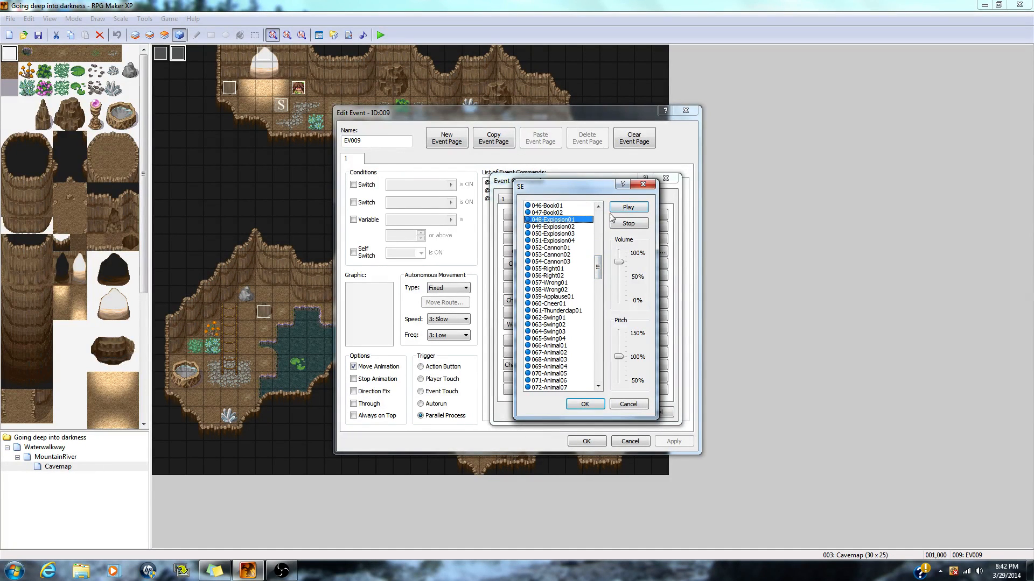
click(591, 227)
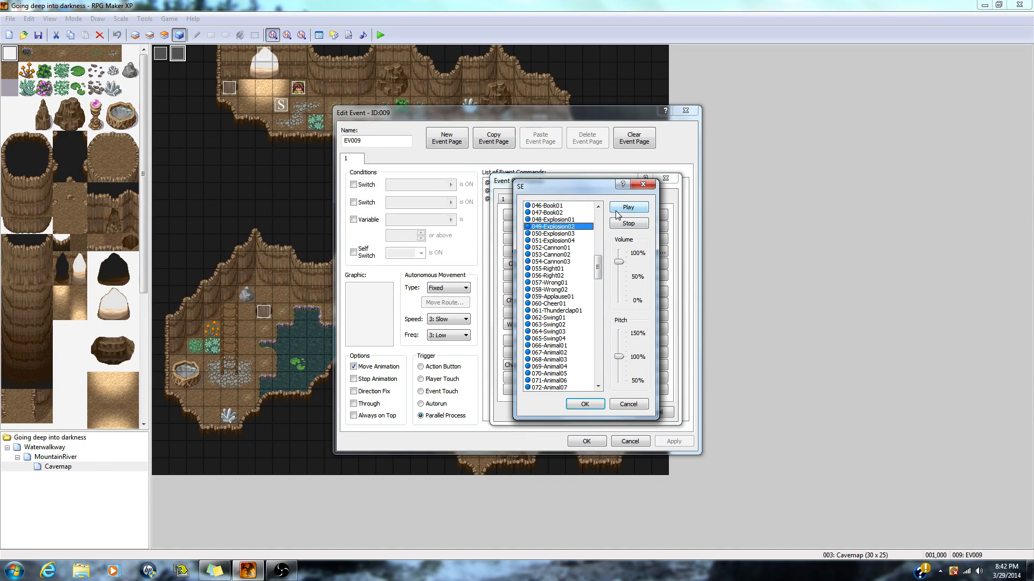
click(579, 234)
click(573, 242)
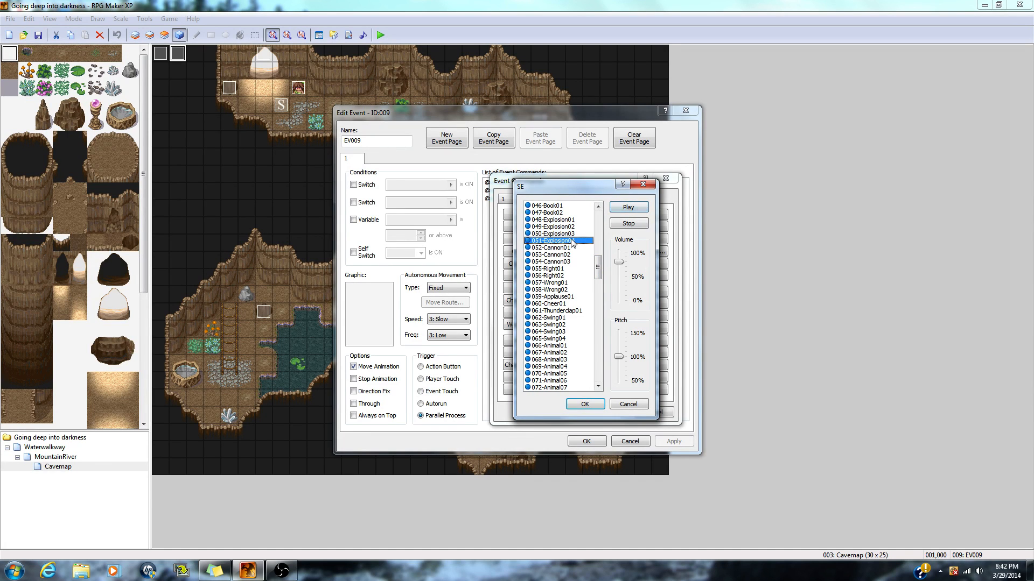
click(626, 208)
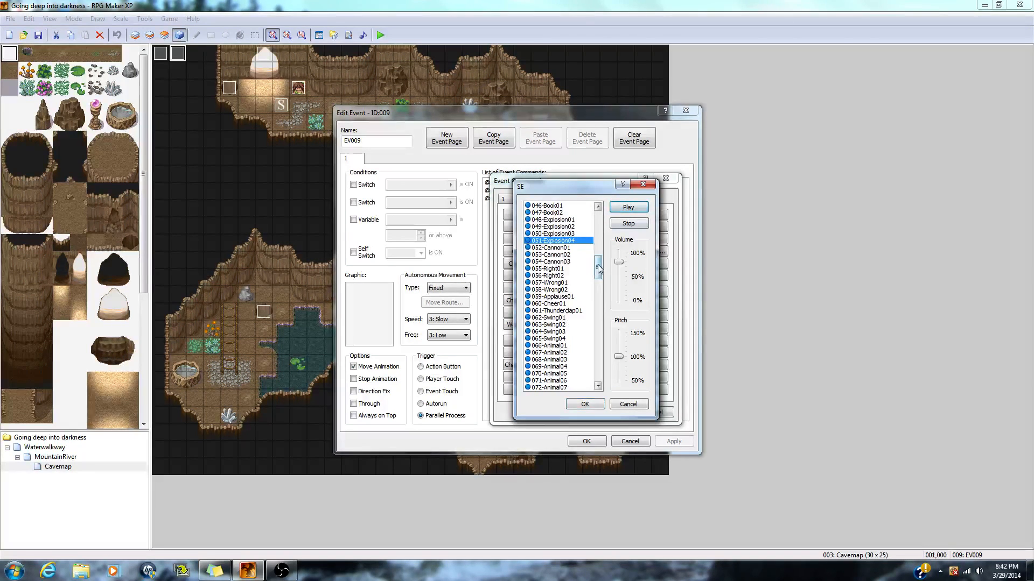
Browse further through the sound effects, preview 059-Applause01 and stop its playback
drag(599, 269, 599, 272)
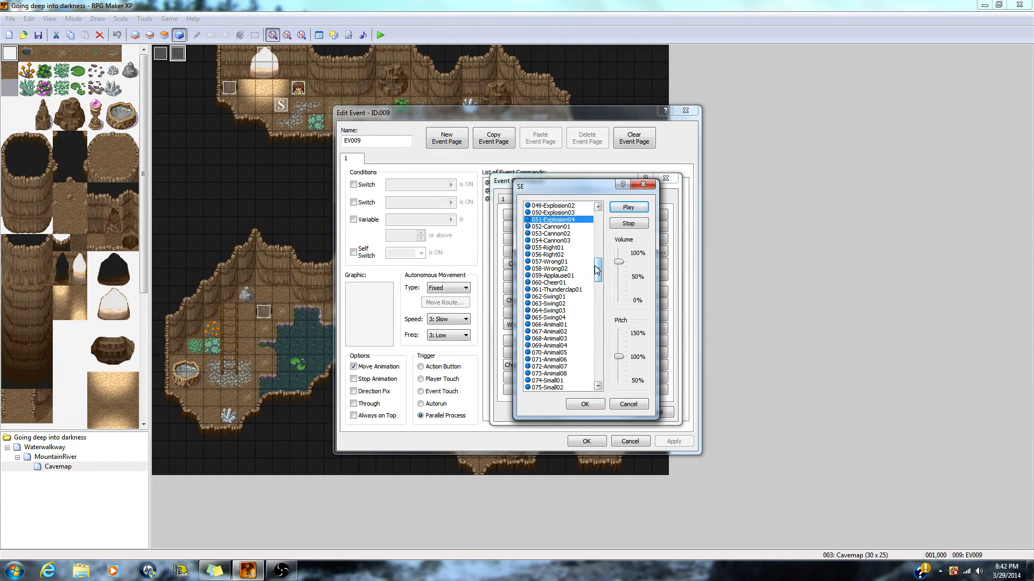
drag(596, 270, 596, 276)
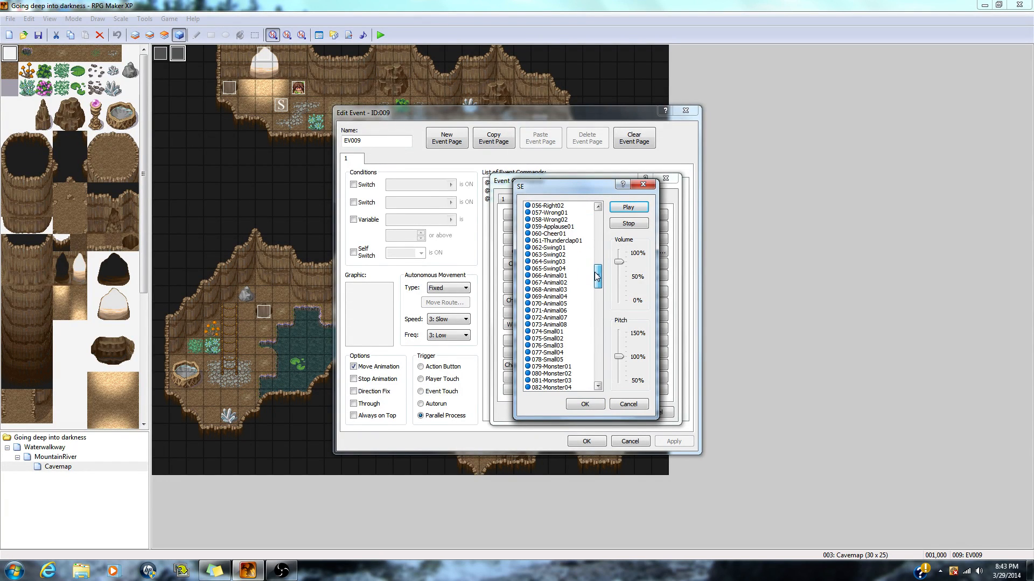
click(559, 229)
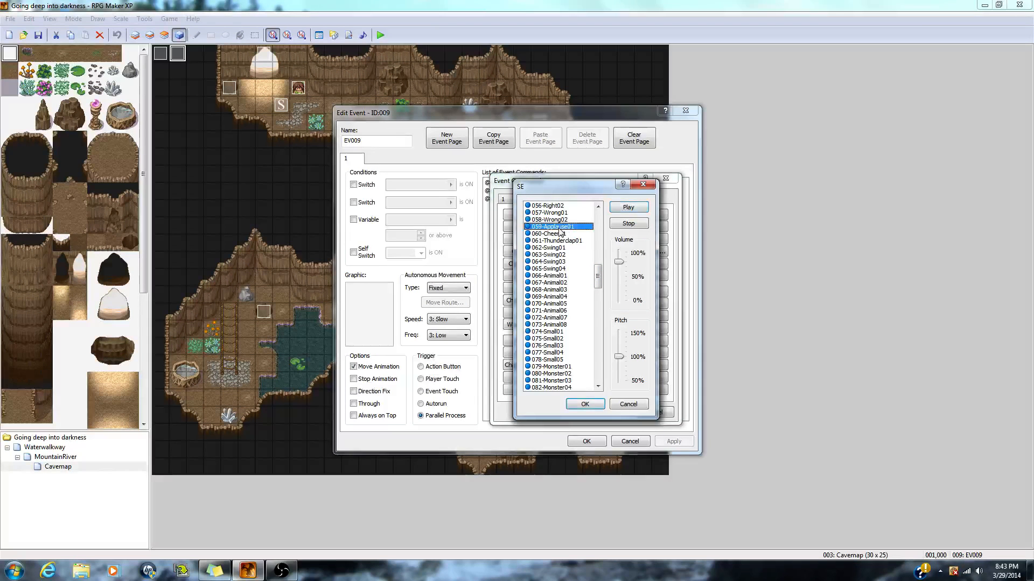
click(633, 215)
click(628, 223)
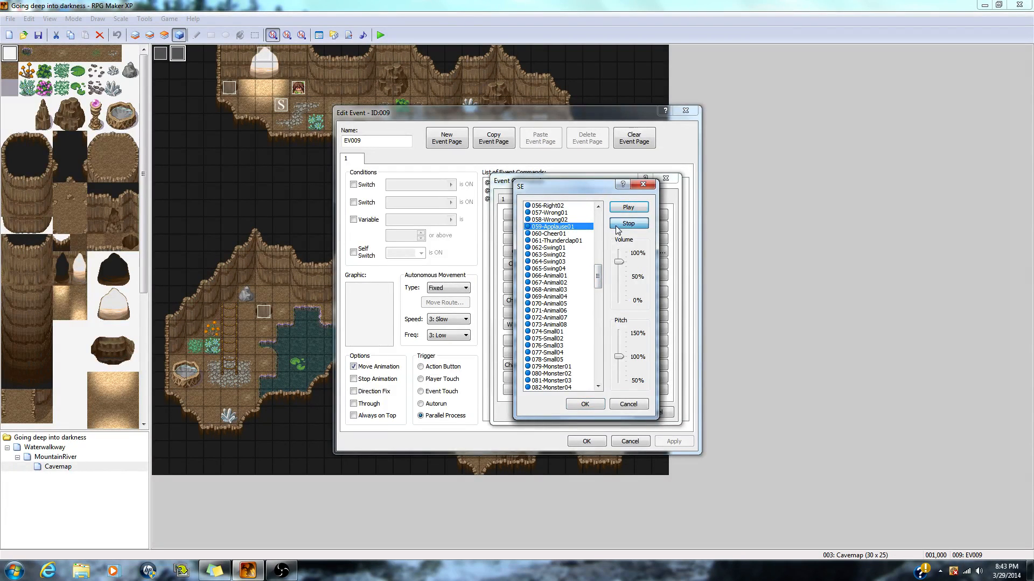
Audition 129-Earth01, 130-Earth02 and 131-Earth03, replaying the first and third for comparison
drag(597, 275, 599, 324)
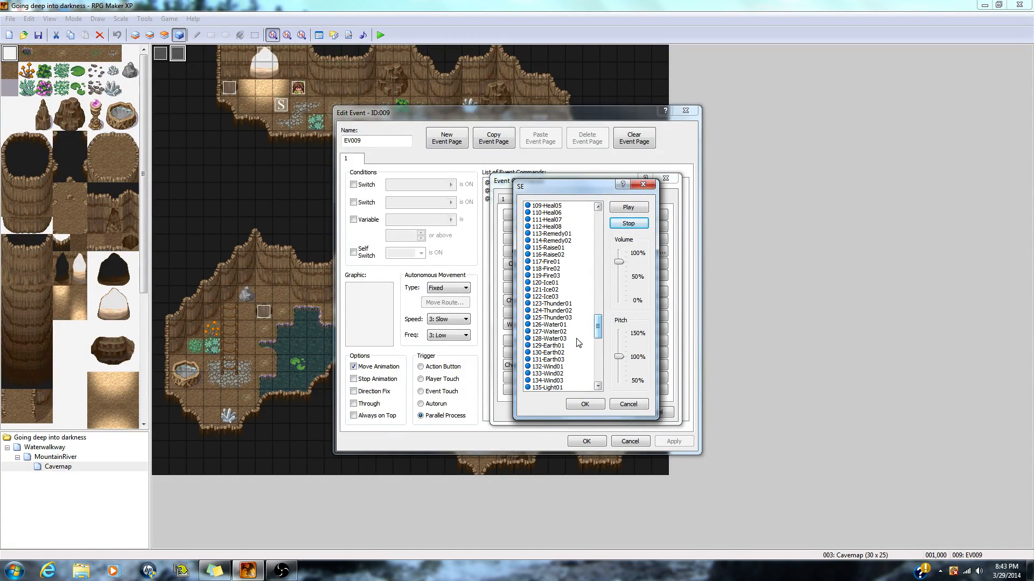
click(557, 346)
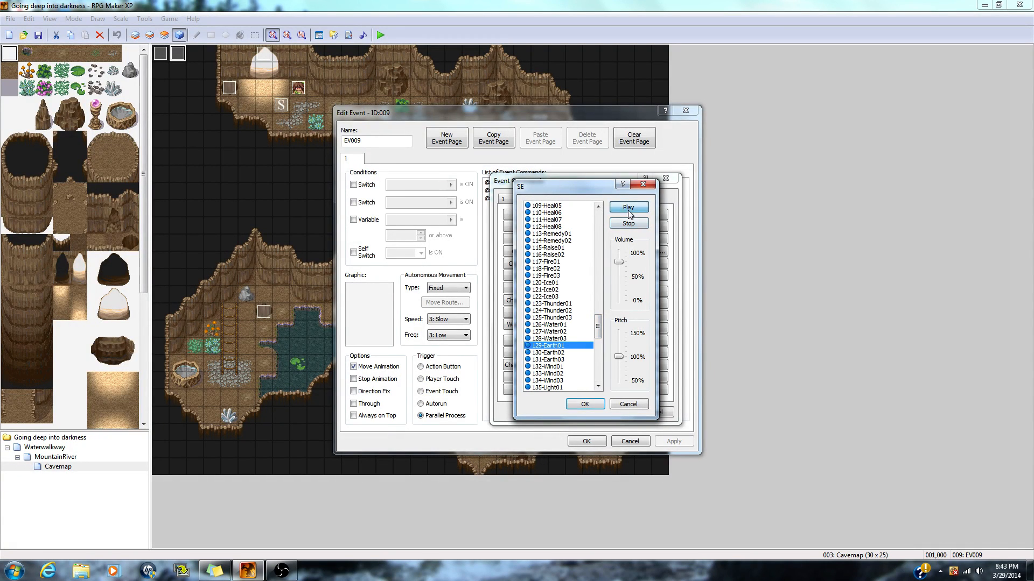
click(559, 352)
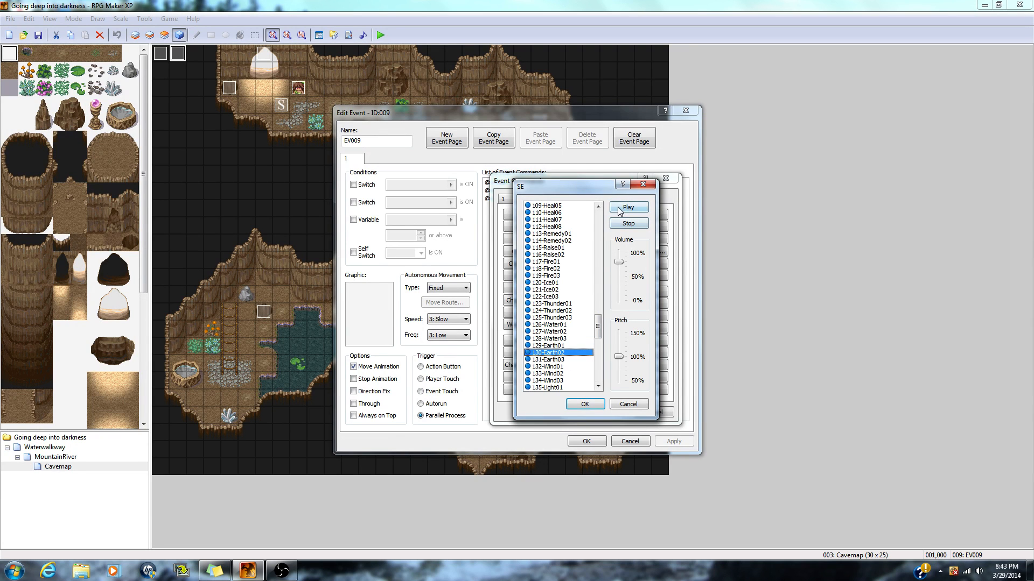
click(621, 209)
click(556, 360)
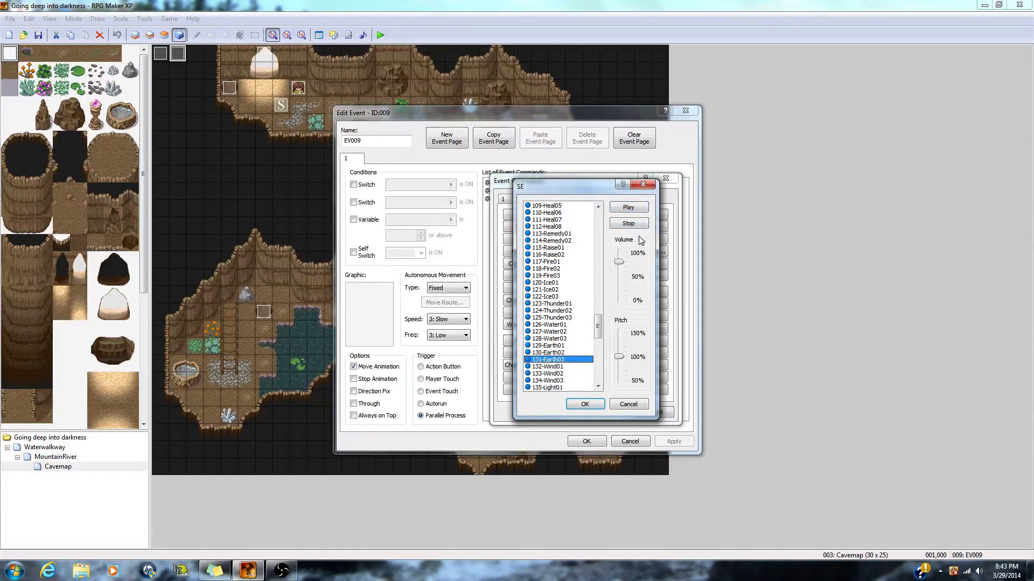
click(630, 207)
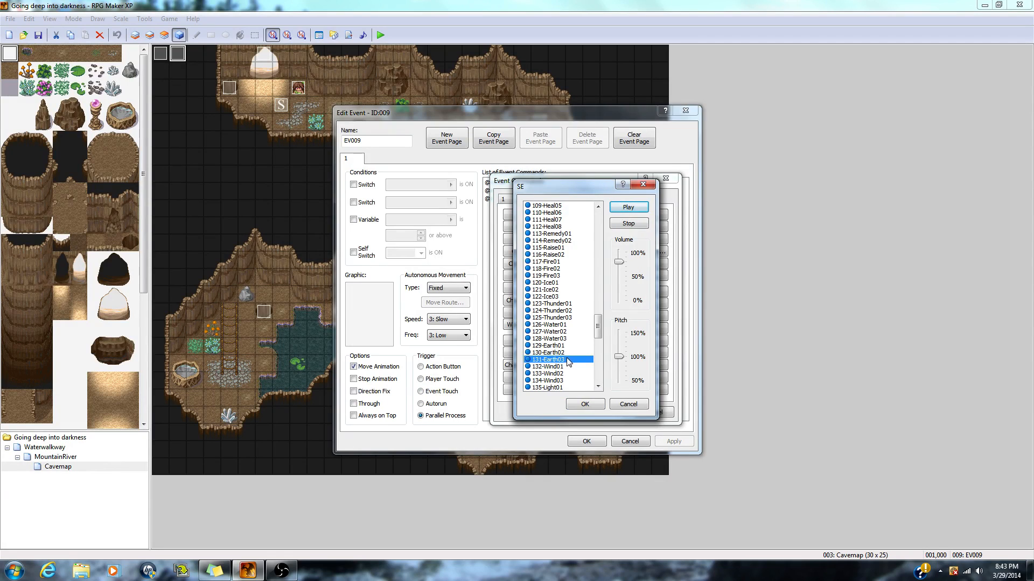
click(548, 346)
click(627, 209)
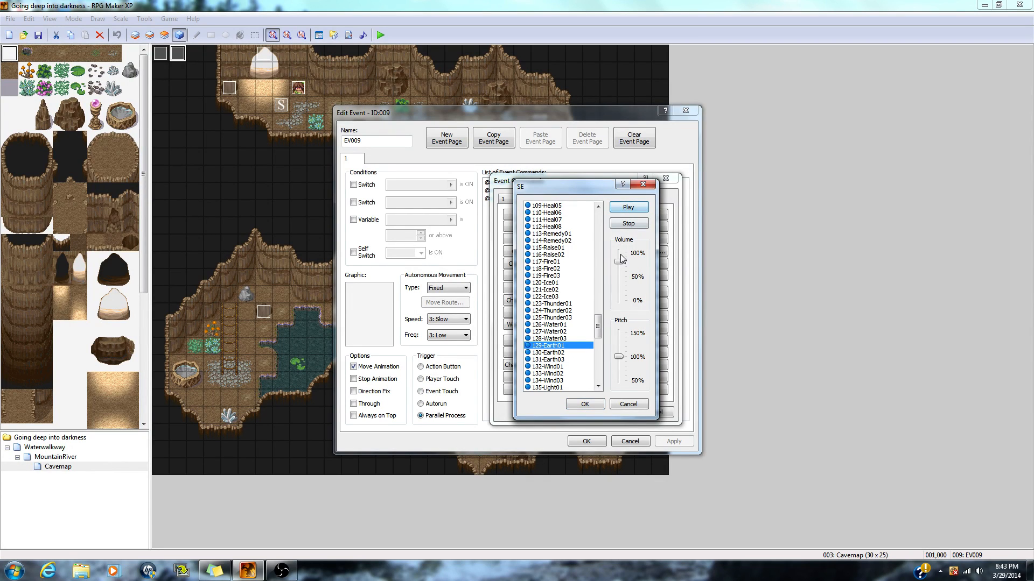
click(554, 360)
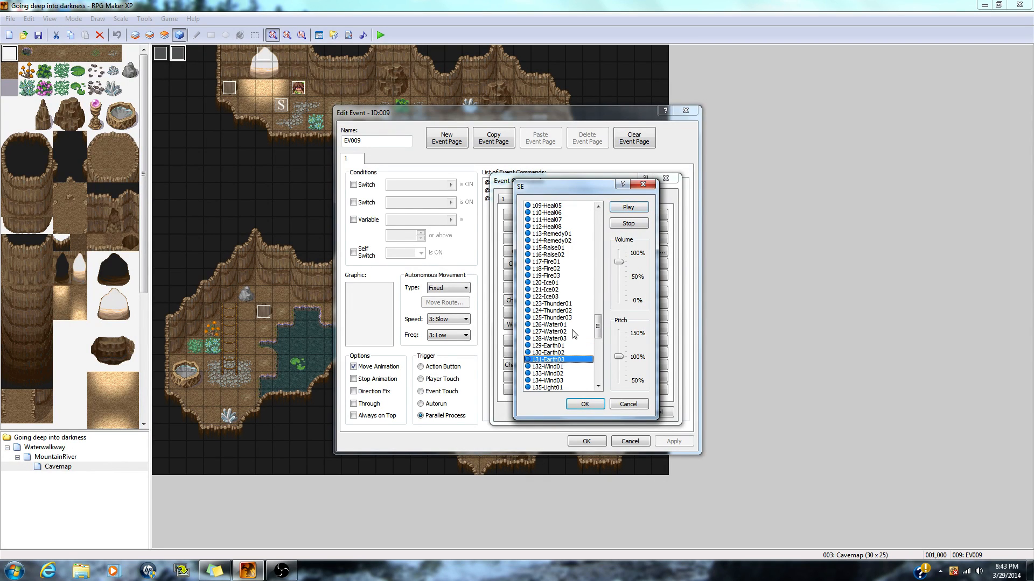
click(628, 208)
Set the sound effect's volume to 100 and its pitch to 65, previewing the adjustments on 131-Earth03
drag(619, 262, 621, 250)
drag(619, 357, 619, 379)
click(633, 209)
click(627, 209)
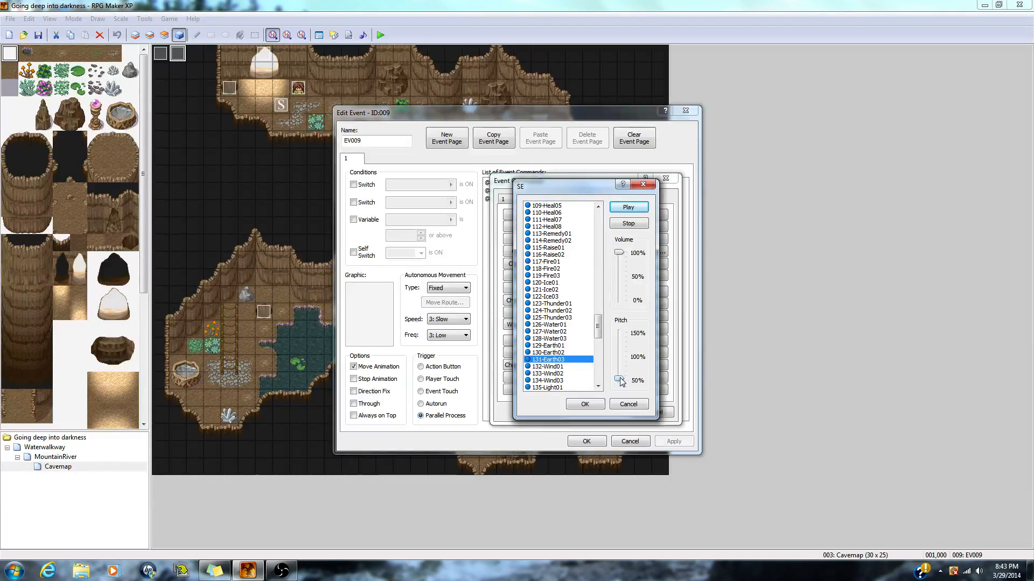
drag(620, 379, 620, 374)
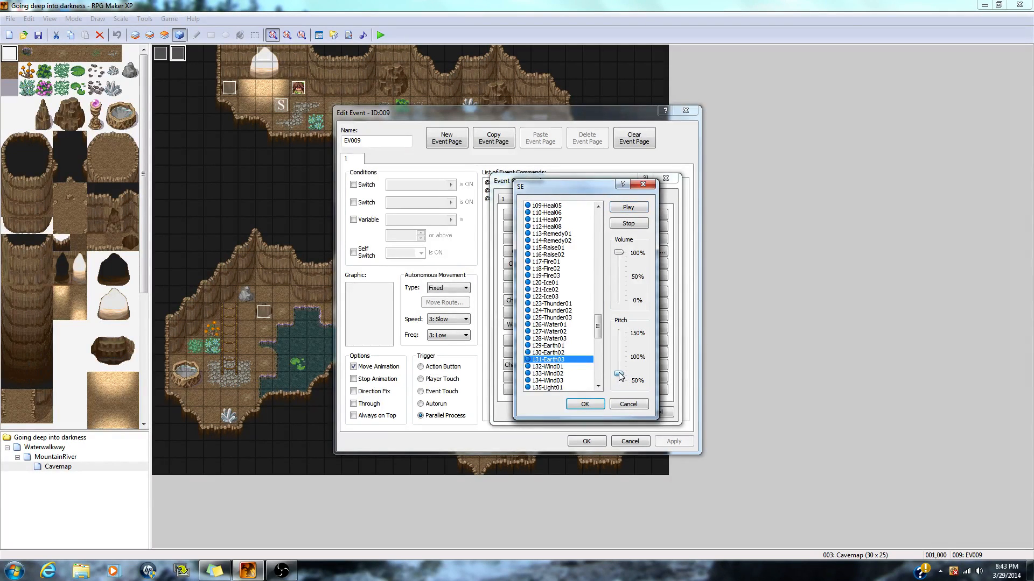
click(620, 208)
Compare the three Earth sounds at the lowered pitch and insert the Play SE command with 130-Earth02
click(557, 353)
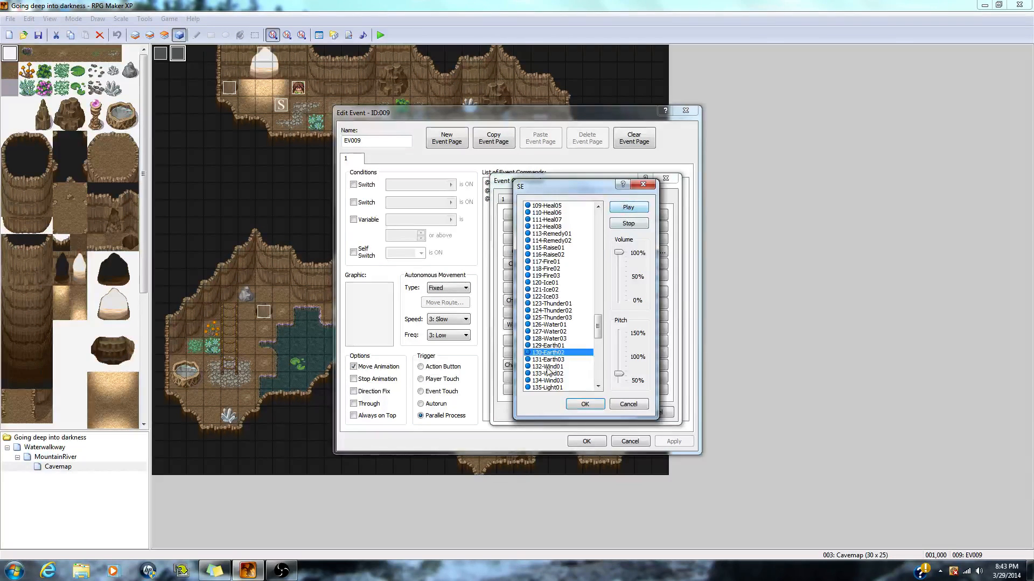
click(551, 346)
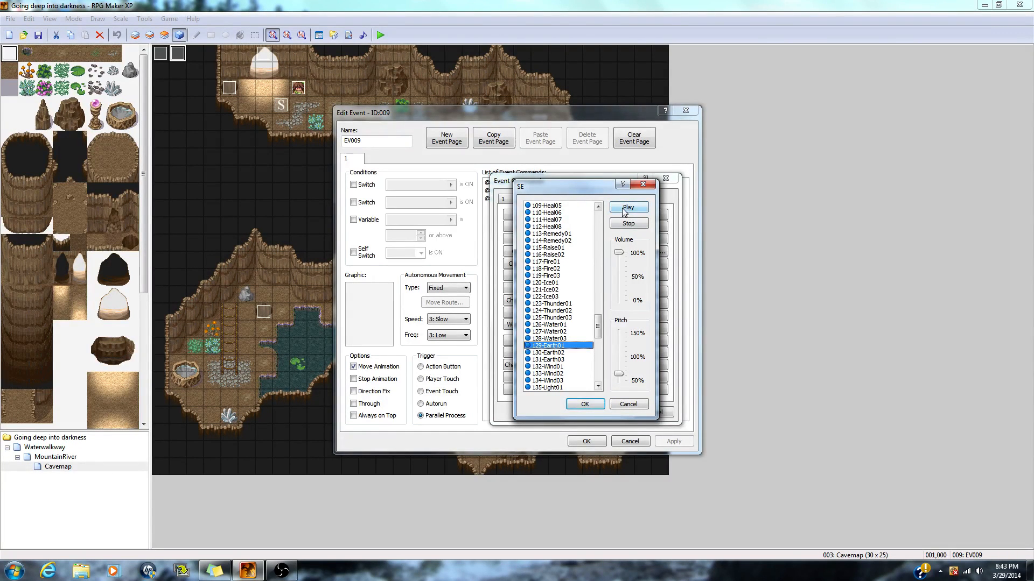
click(625, 210)
click(560, 353)
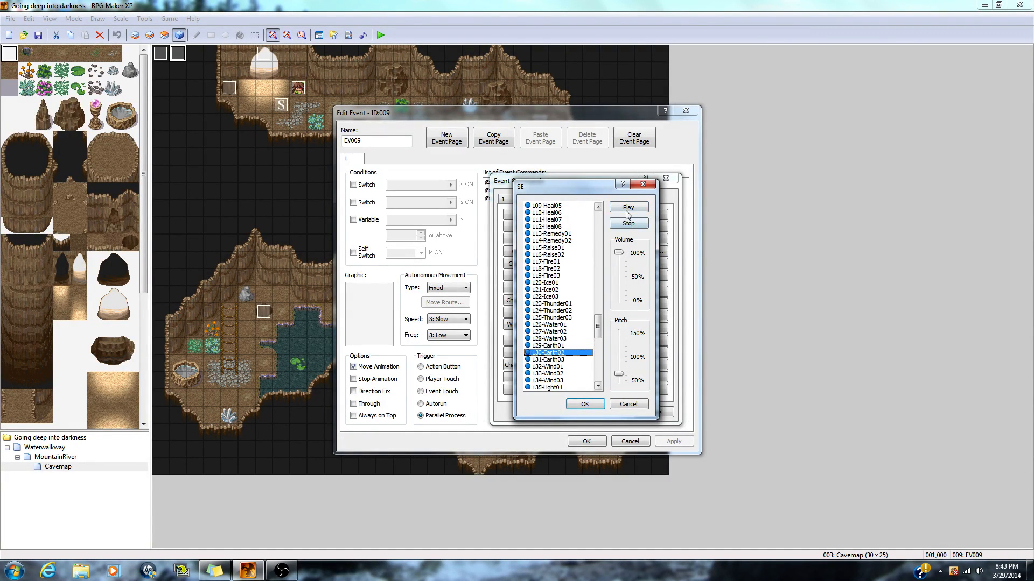
click(625, 209)
click(564, 359)
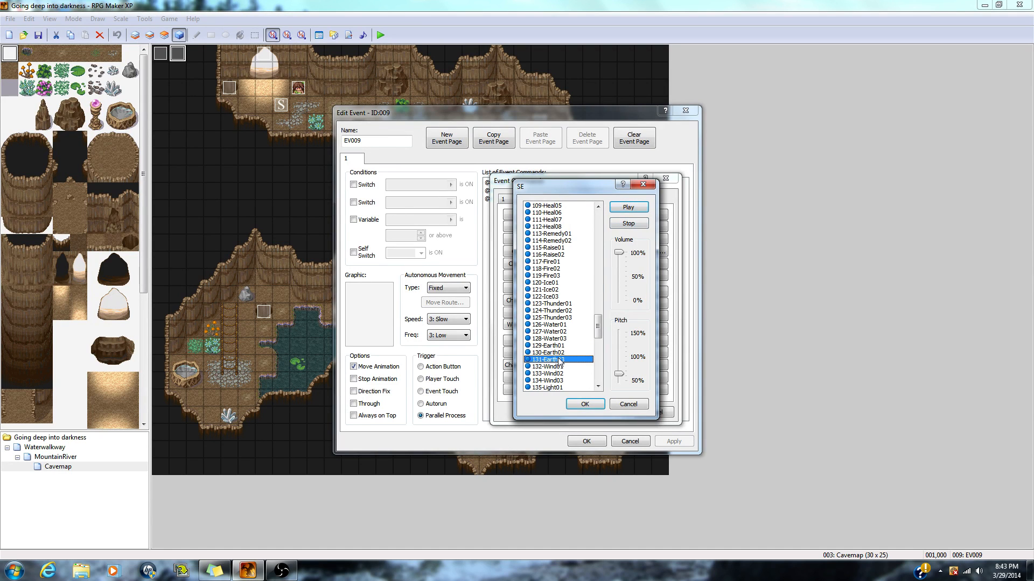
click(621, 211)
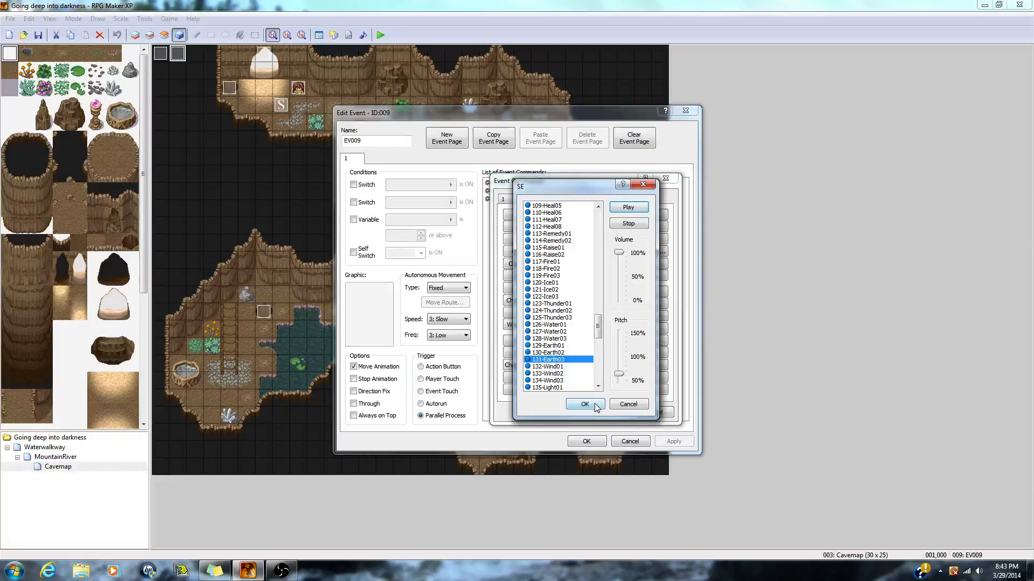
click(560, 352)
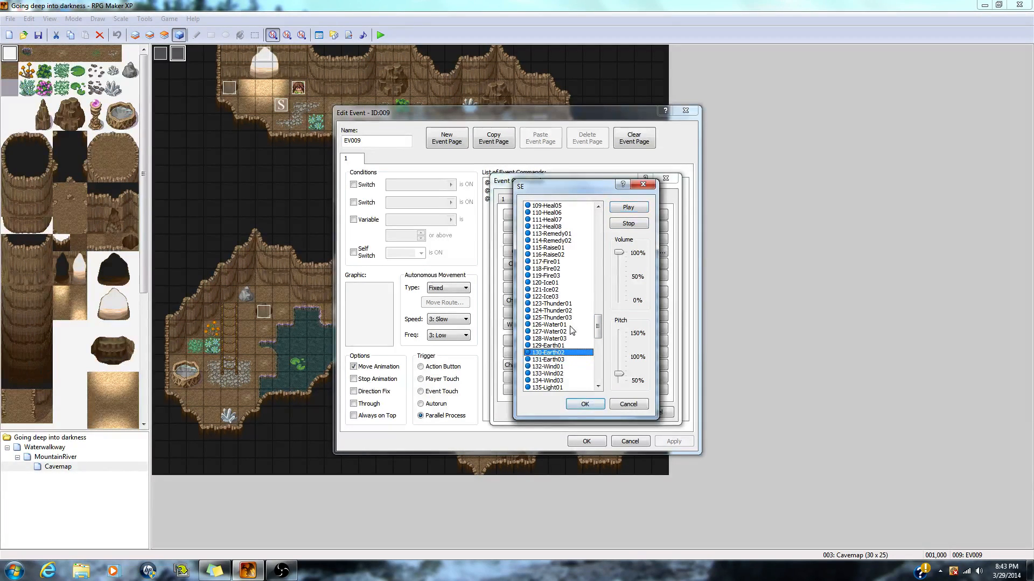
click(586, 404)
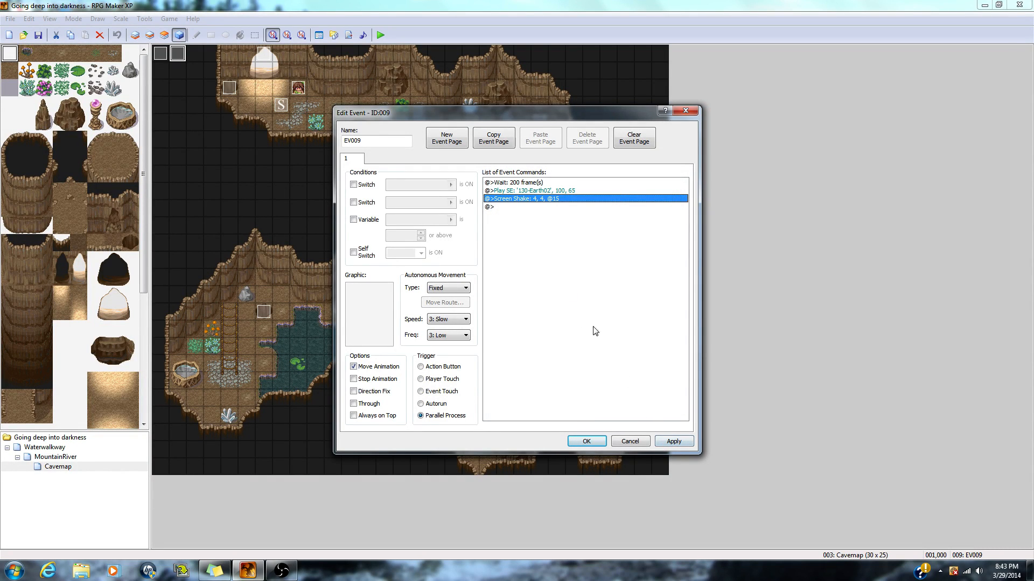
Apply the cave shake event, save the project and start a new game in a playtest
click(674, 442)
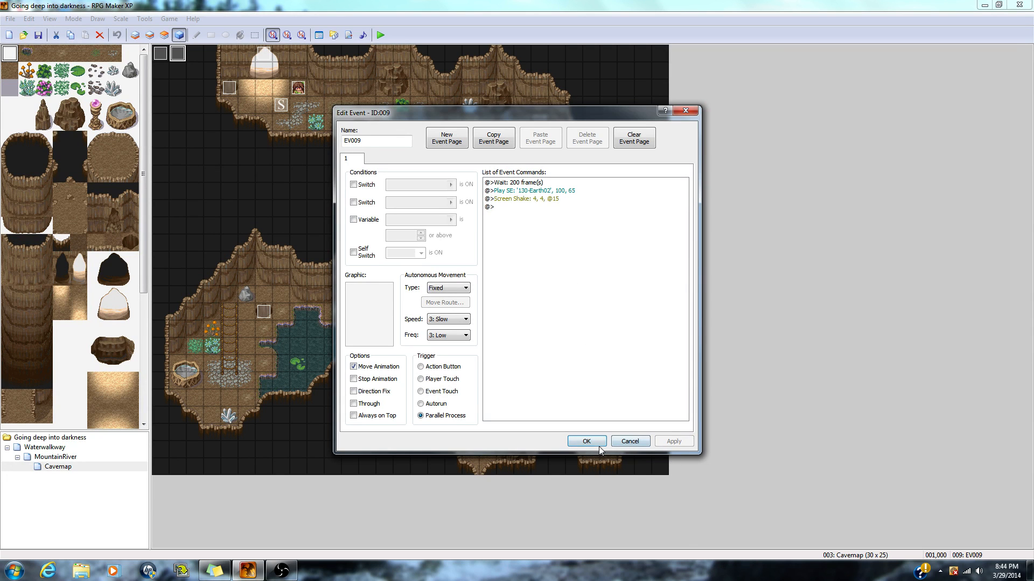
click(586, 441)
click(381, 35)
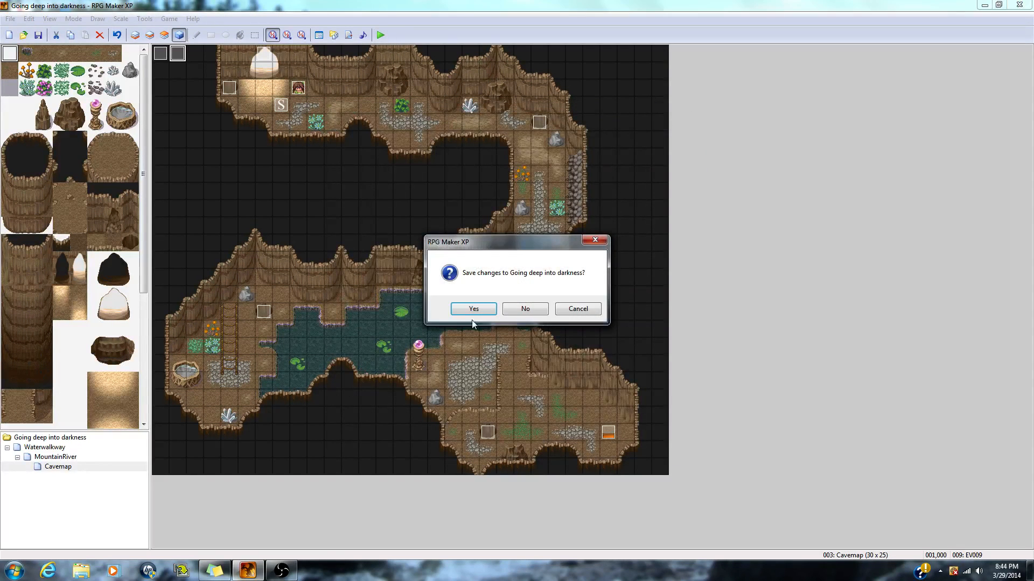
click(464, 305)
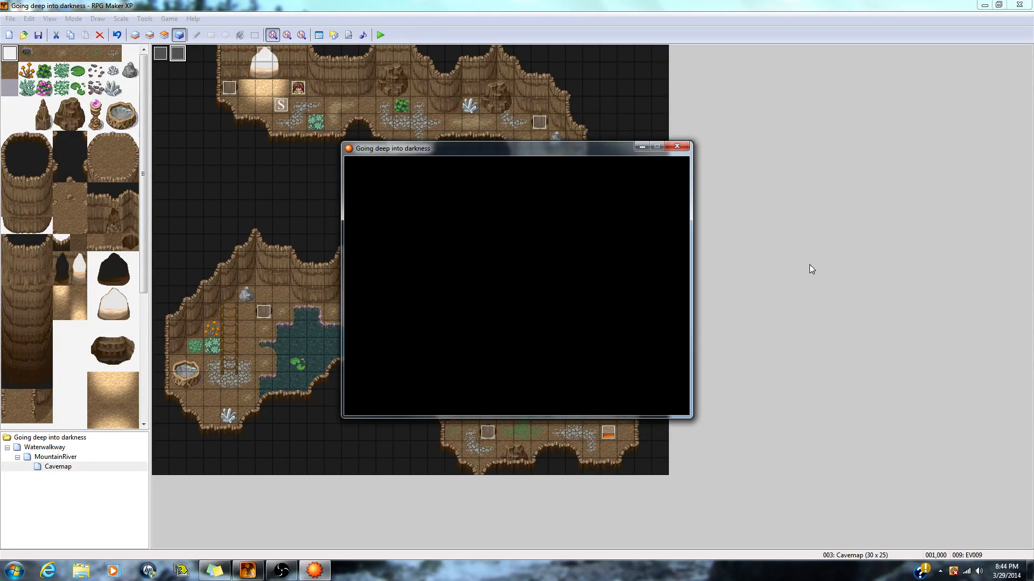
key(Return)
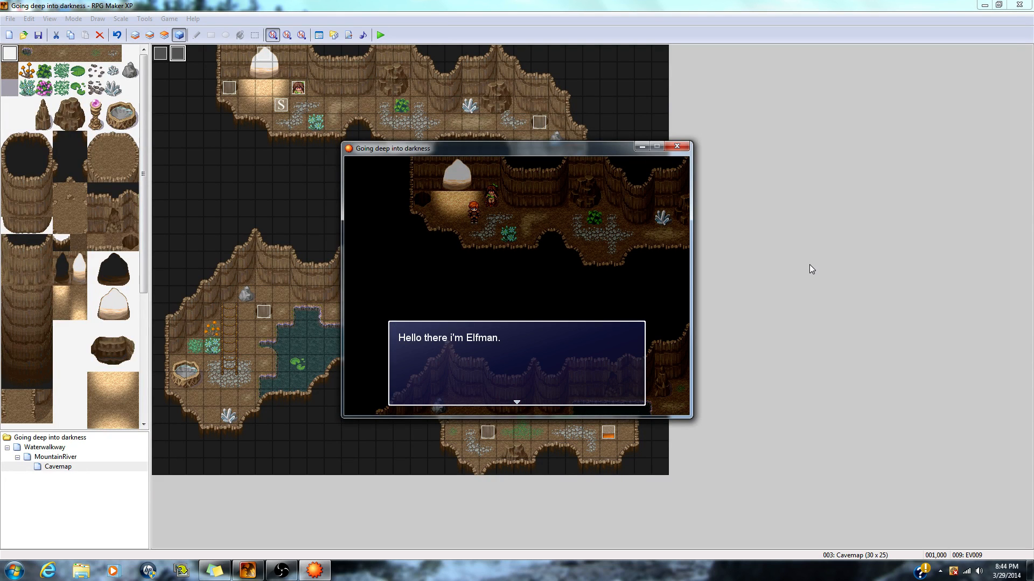
Go through Elfman's whole dialogue at the cave entrance in the playtest
key(Return)
key(Return)
key(Return)
key(Return)
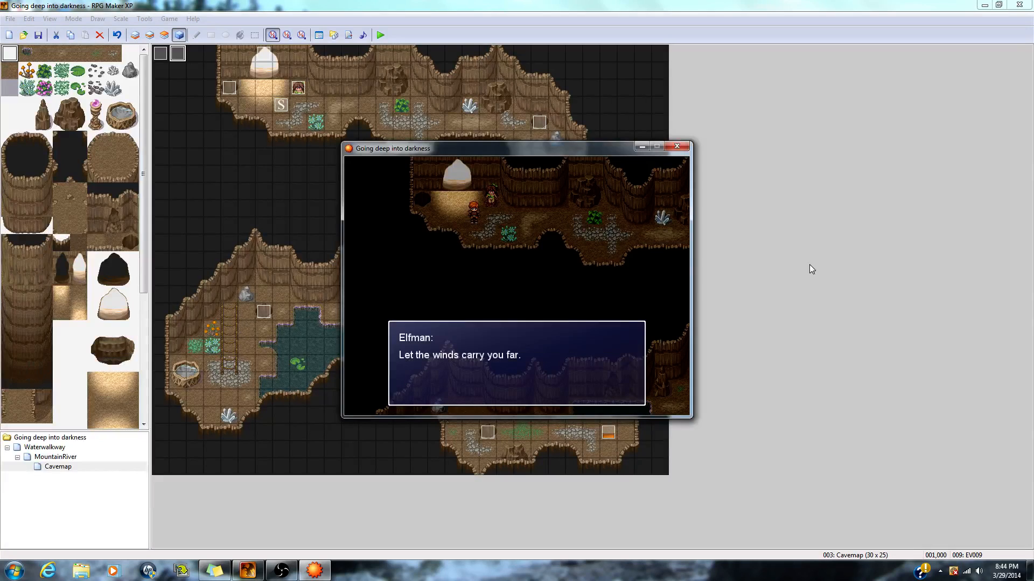
key(Return)
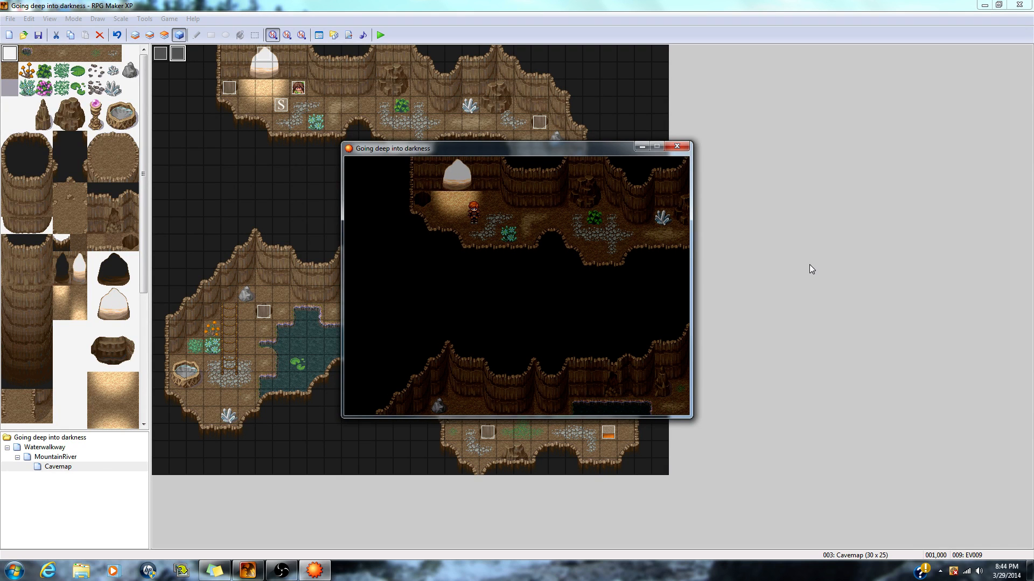
Walk the character east through the upper cave passage and south along the stone path to test the recurring shake
key(Right)
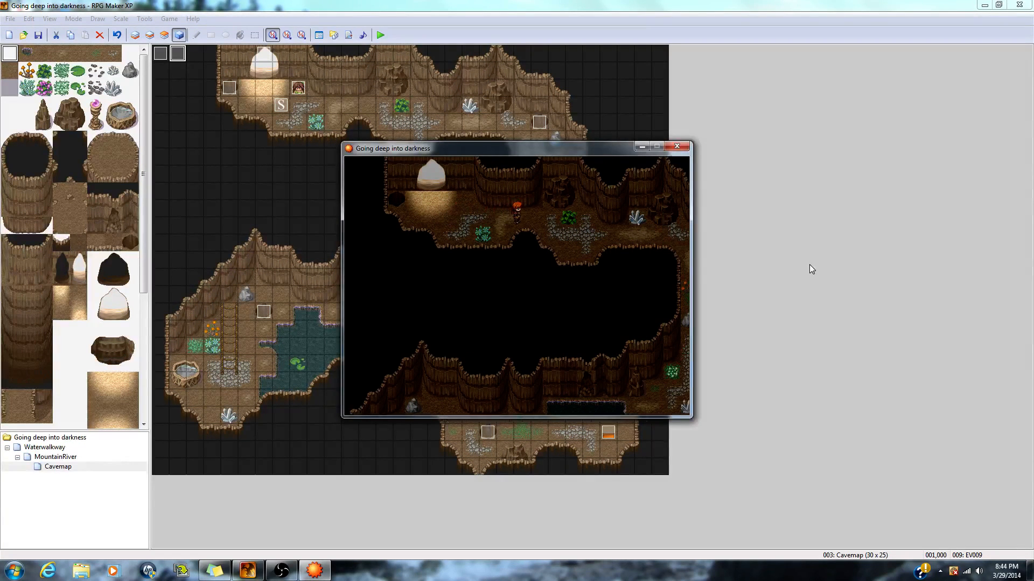
key(Down)
key(Right)
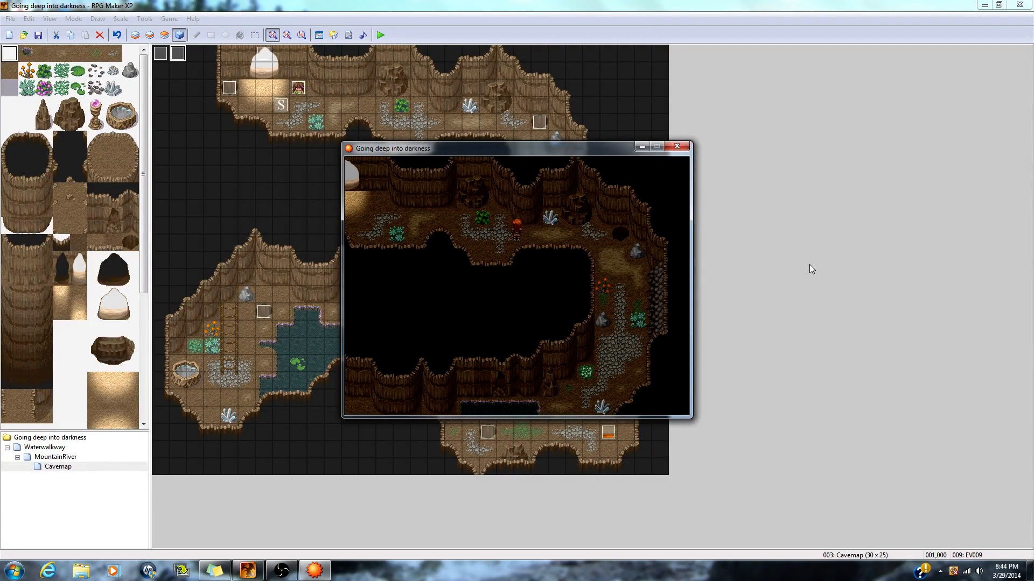
key(Up)
key(Right)
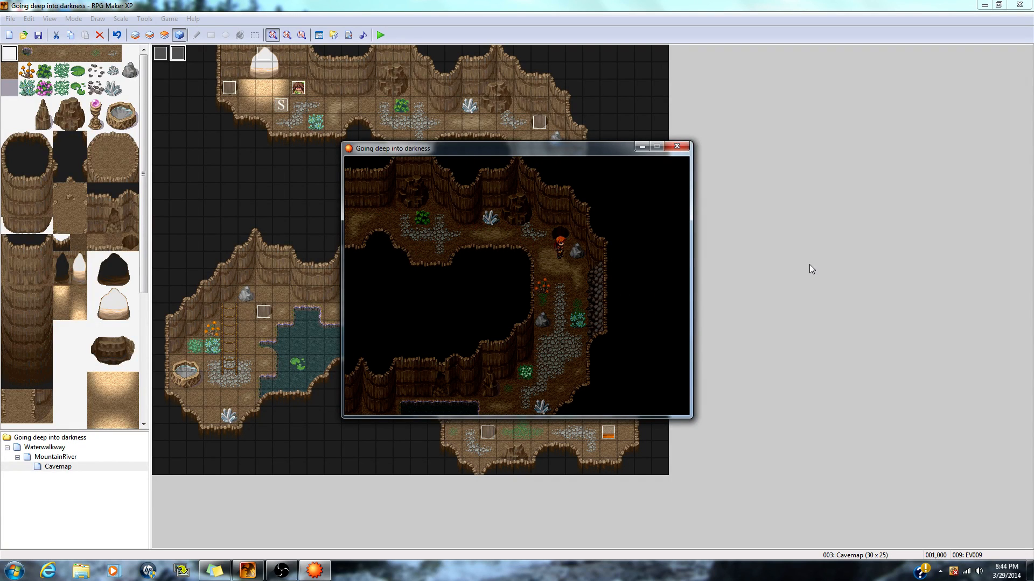
key(Down)
key(Down)
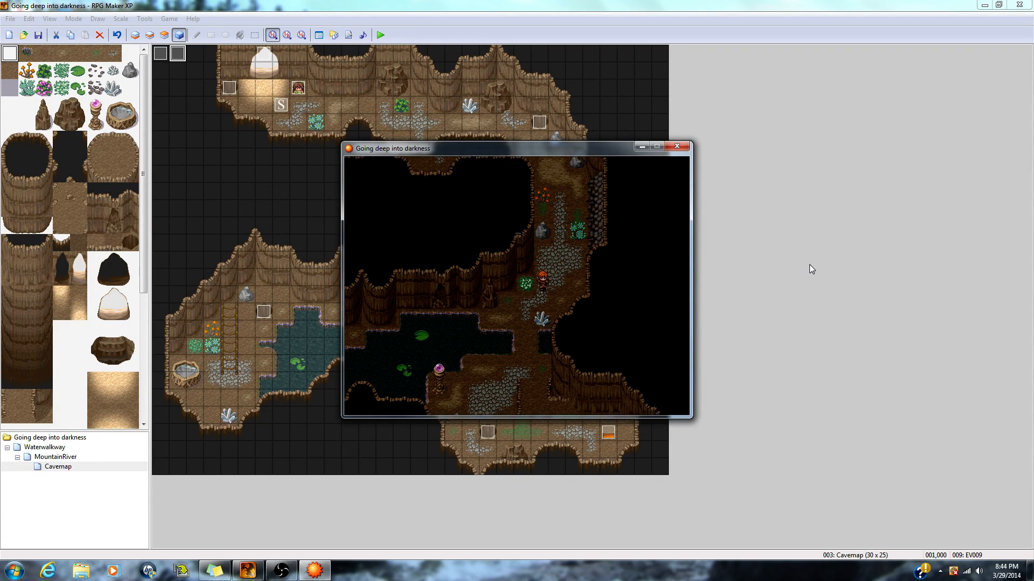
Continue south to the chest in the lower cave chamber and open it
key(Left)
key(Down)
key(Down)
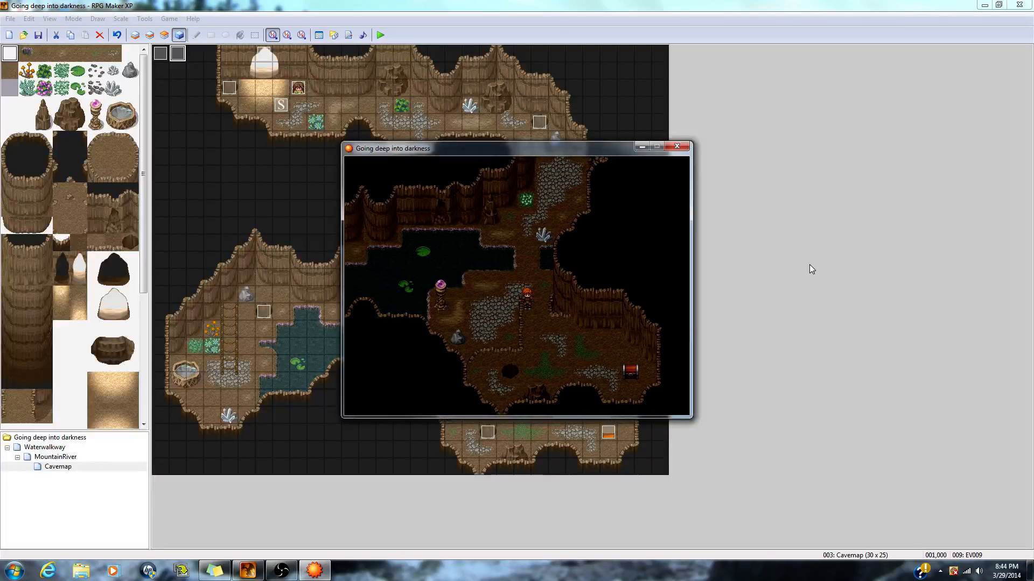
key(Down)
key(Right)
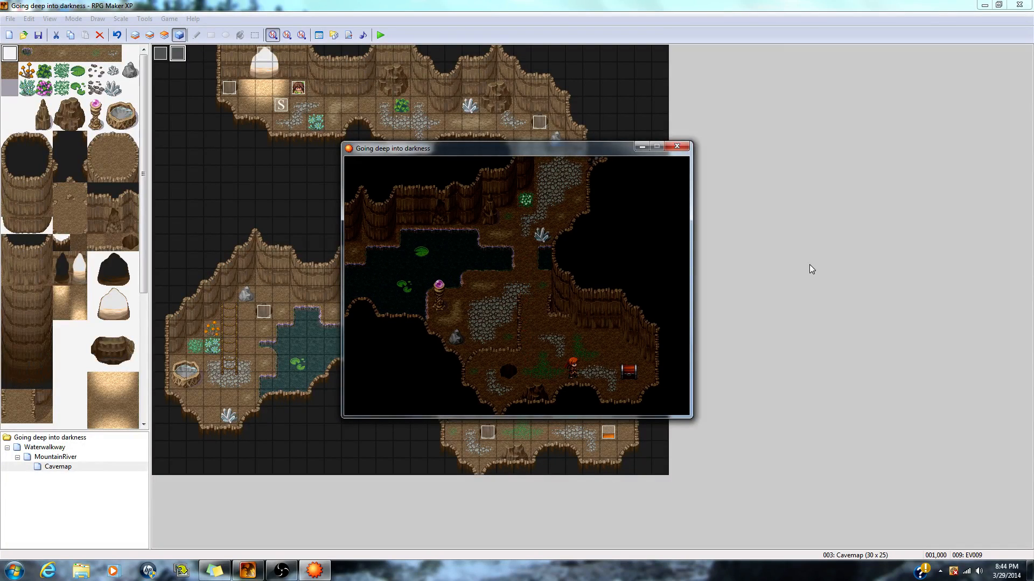
key(Return)
key(Return)
Walk the character back from the chest to the cave entrance while checking the shake and rumble
key(Left)
key(Up)
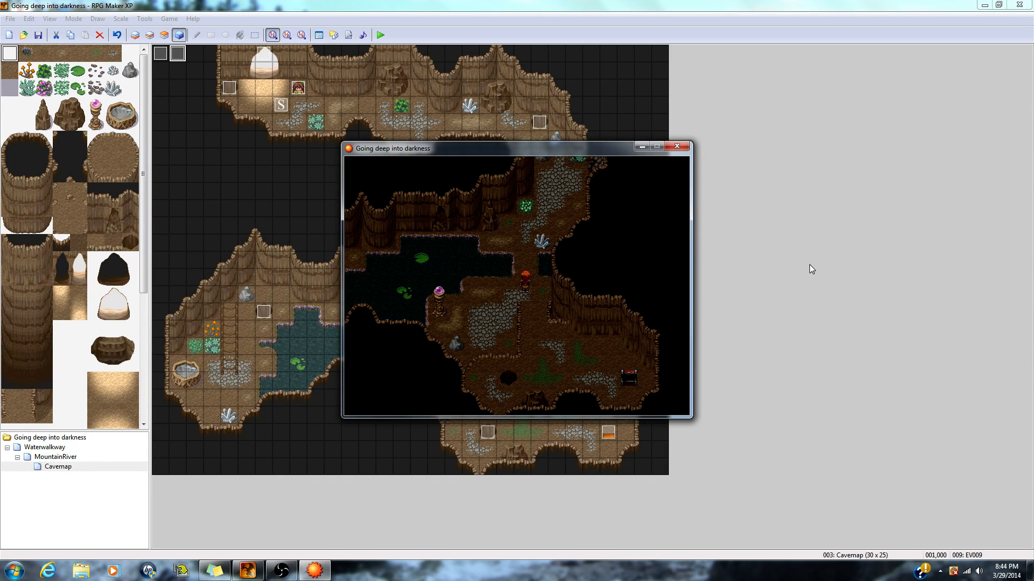
key(Up)
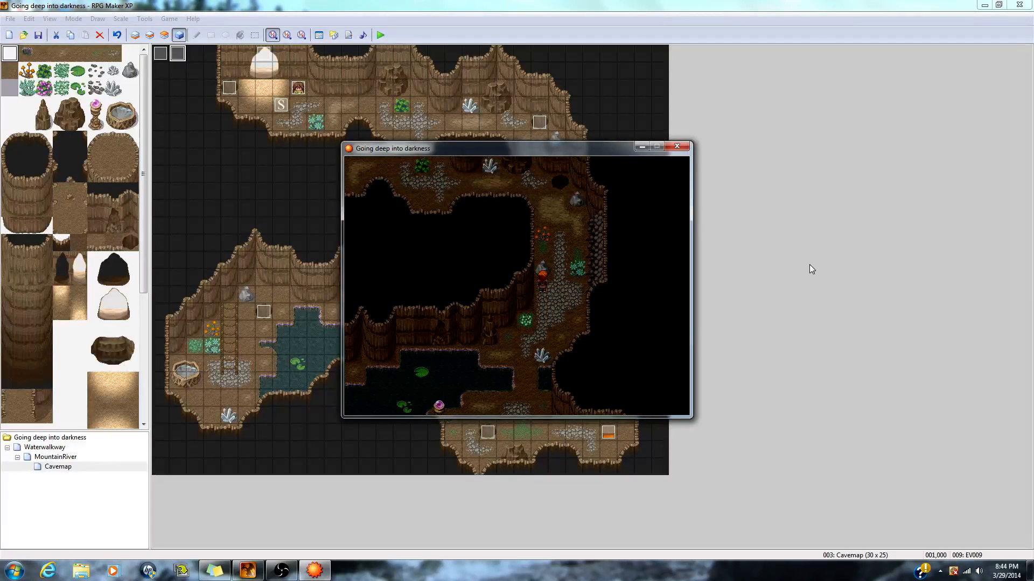
key(Right)
key(Up)
key(Left)
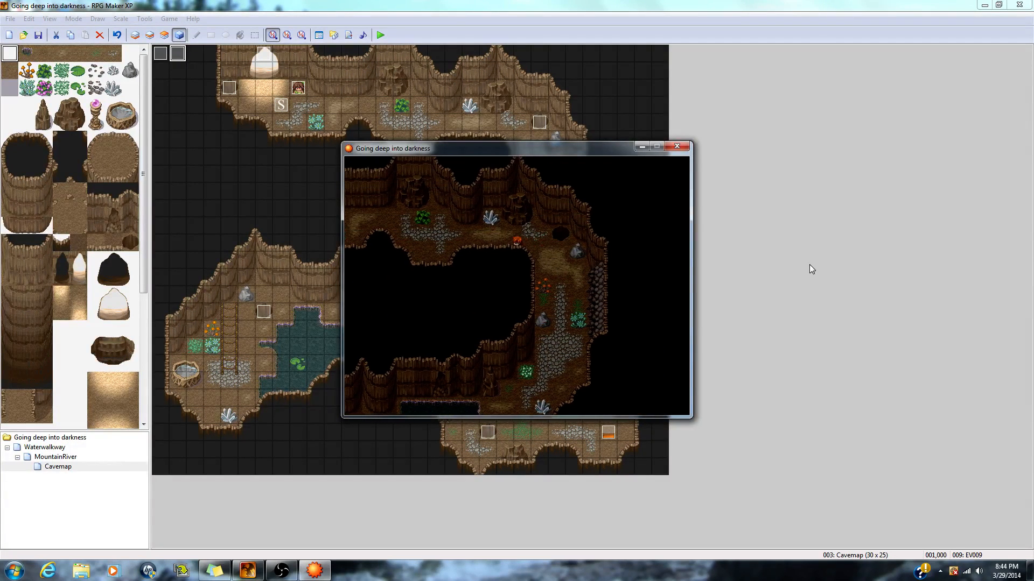
key(Left)
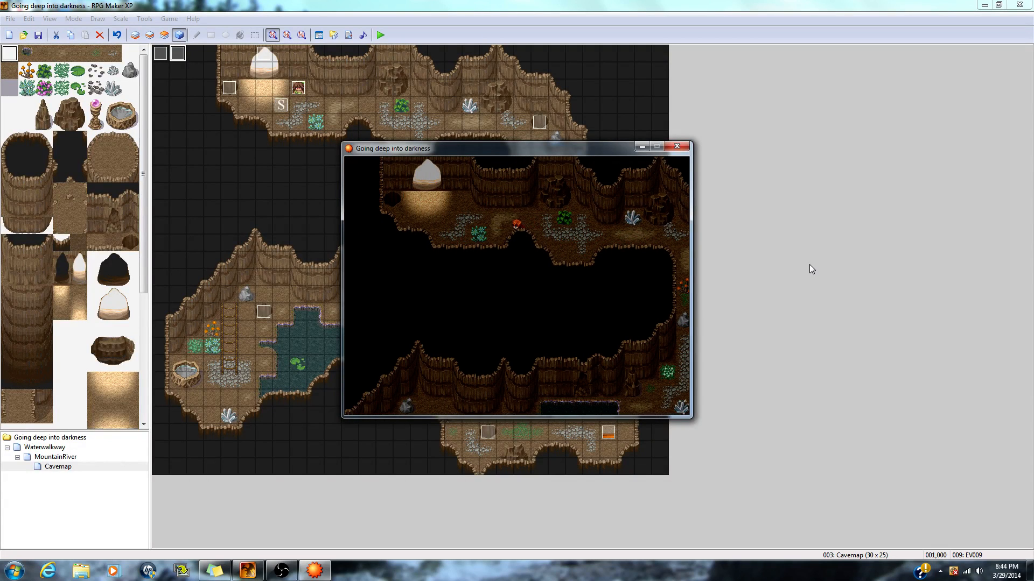
key(Left)
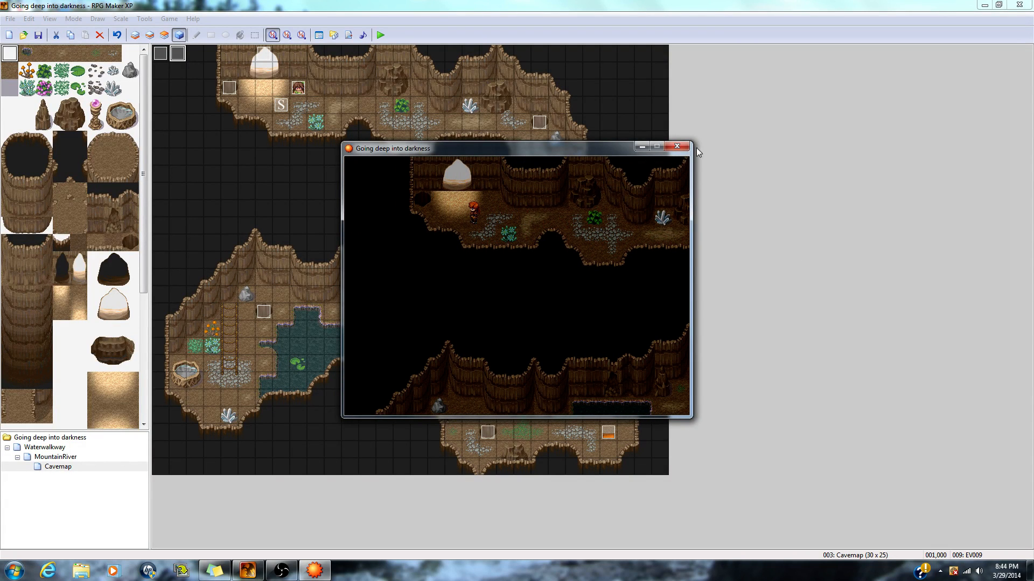
End the playtest and review the commands of the Cavemap shake event EV009
click(677, 146)
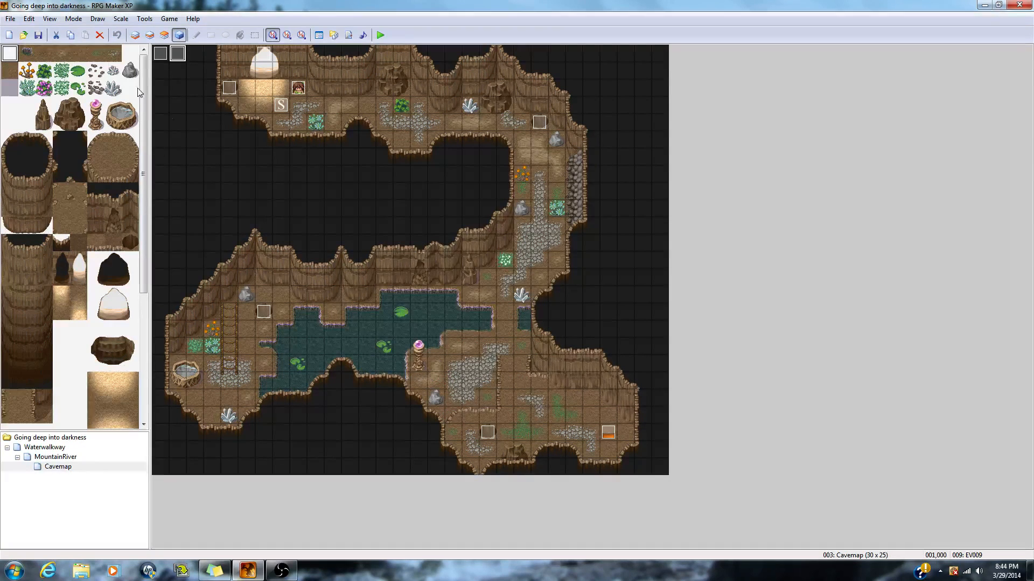
double_click(180, 52)
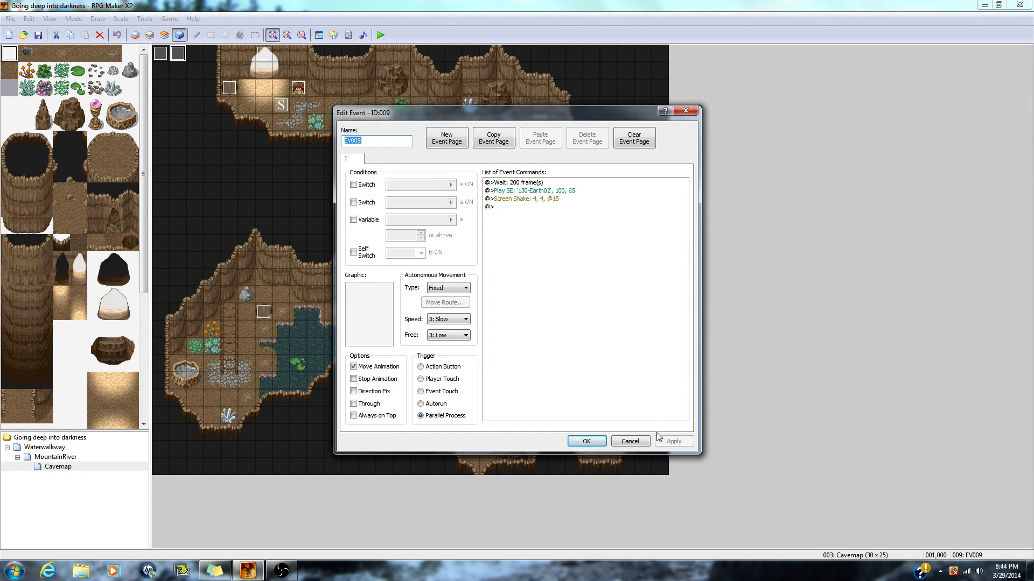
click(599, 441)
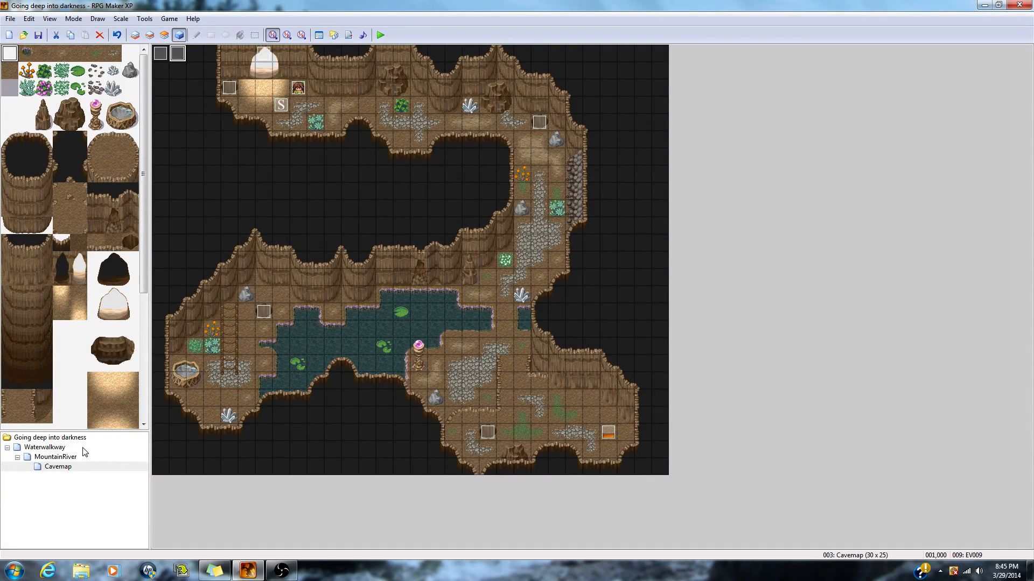
Set the player's starting position at the western end of the dirt path on the Waterwalkway map
click(59, 458)
click(46, 448)
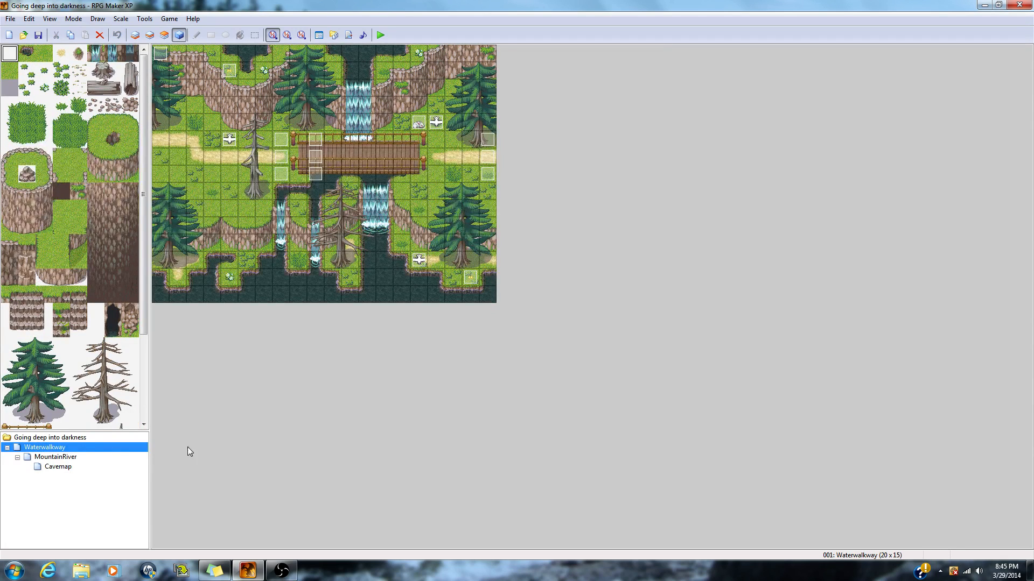
right_click(178, 139)
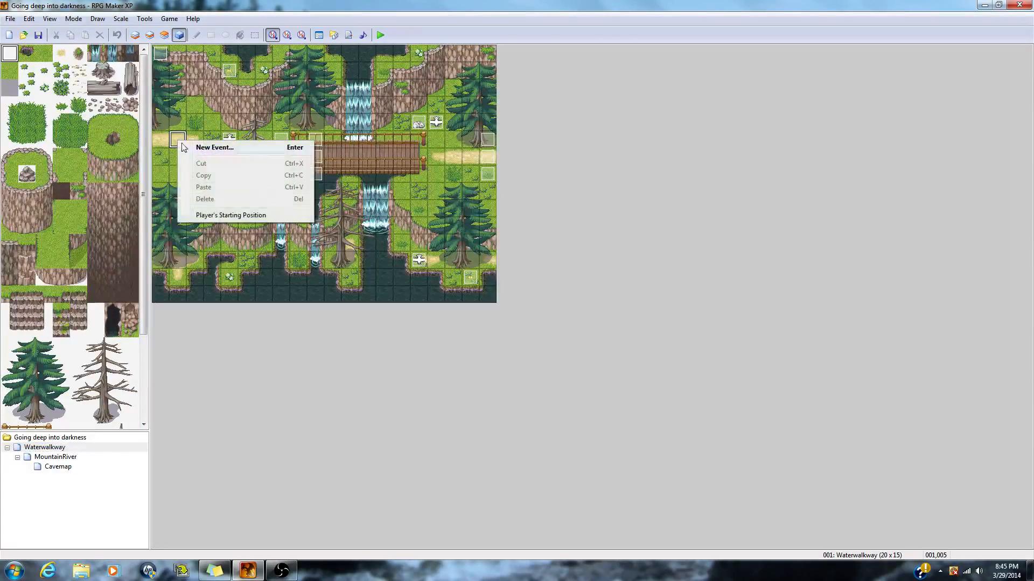
click(230, 215)
Save the project and start a new game in a playtest from the Waterwalkway map
click(381, 35)
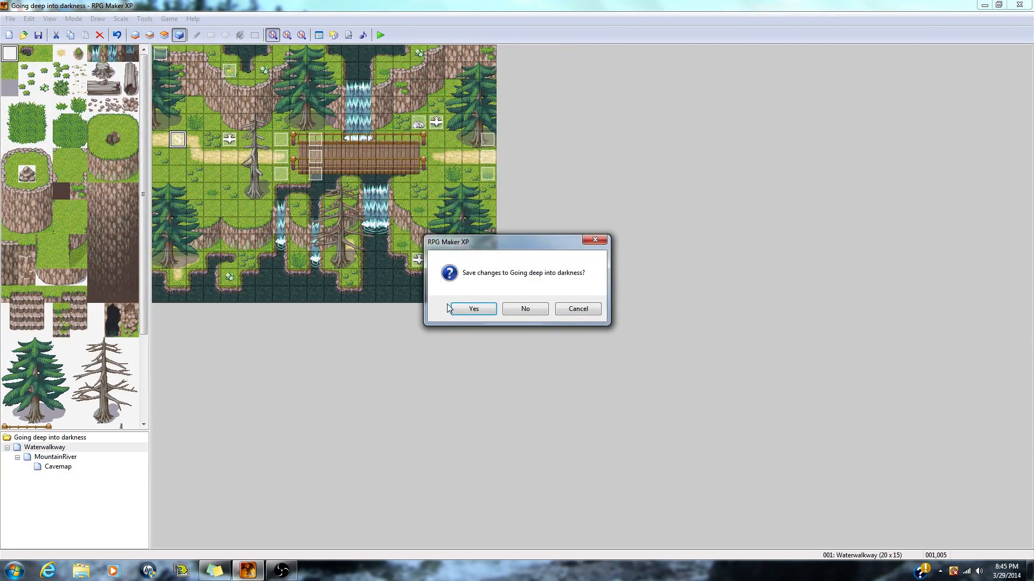
key(Return)
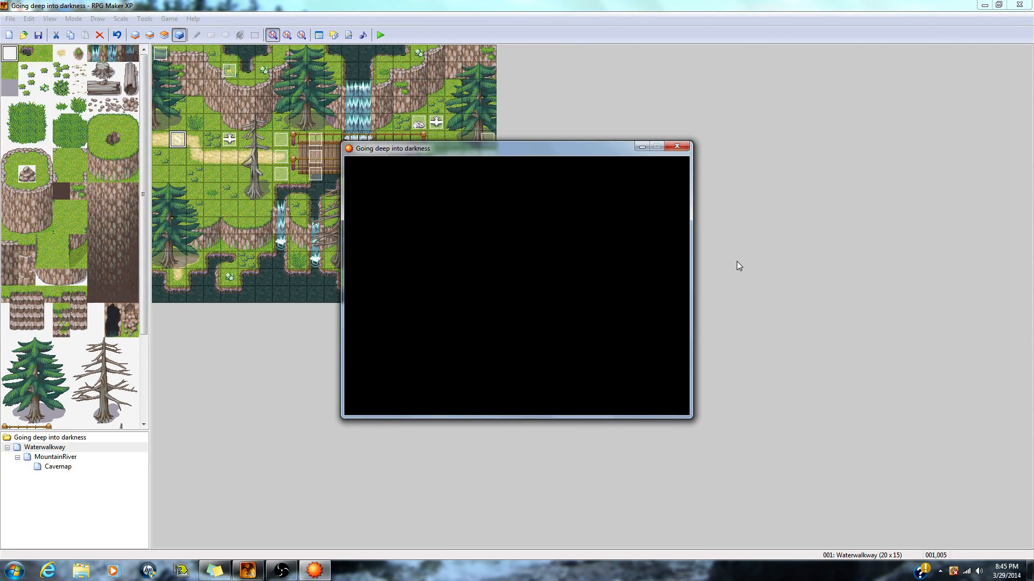
key(Return)
Walk the character east across the Waterwalkway bridge and on to the MountainRiver map, checking the storm weather
key(Down)
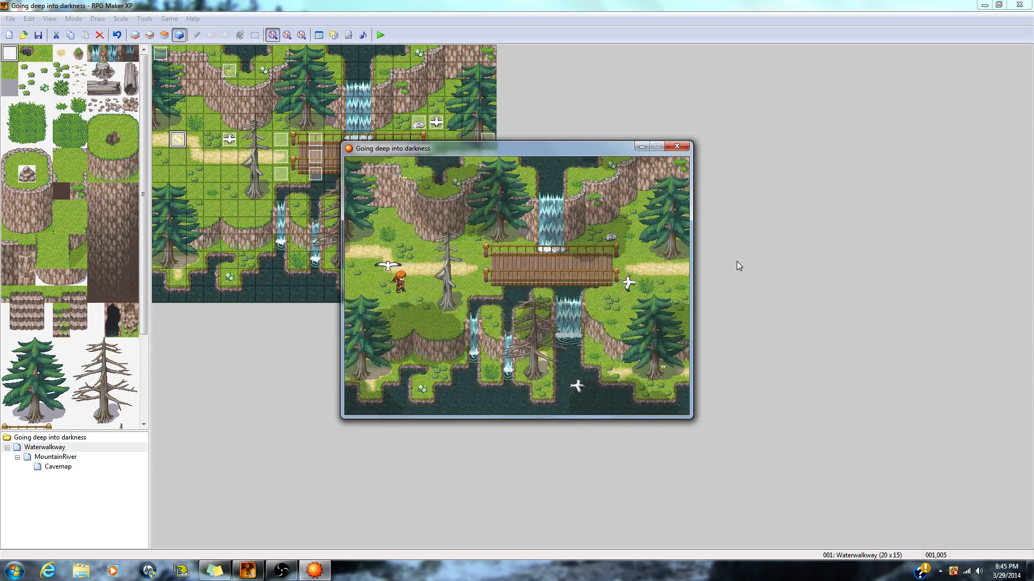
key(Right)
key(Right)
key(Right)
key(Right)
key(Right)
key(Right)
key(Right)
key(Right)
key(Right)
key(Right)
key(Right)
key(Right)
key(Right)
key(Right)
key(Right)
key(Right)
key(Right)
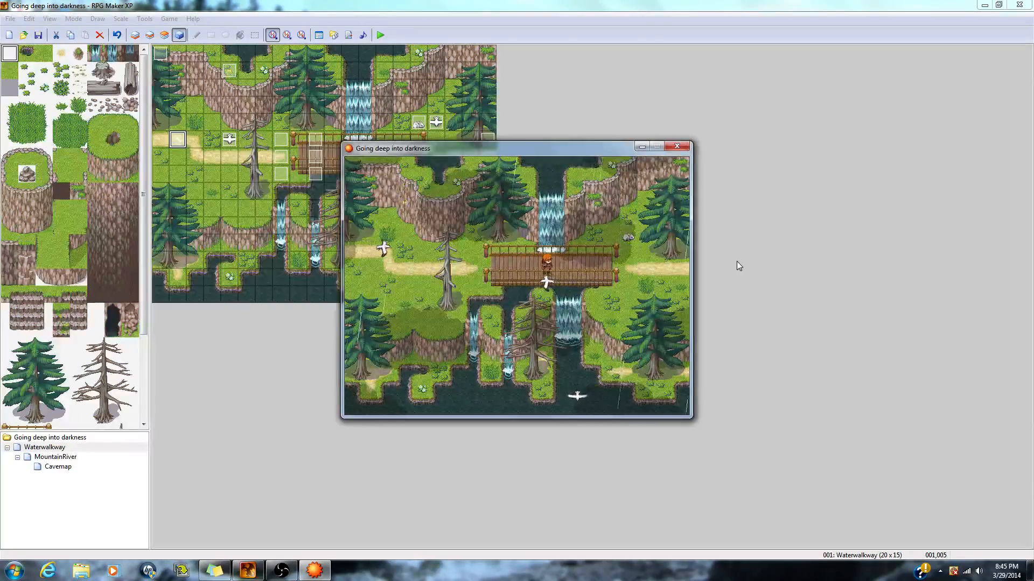
key(Right)
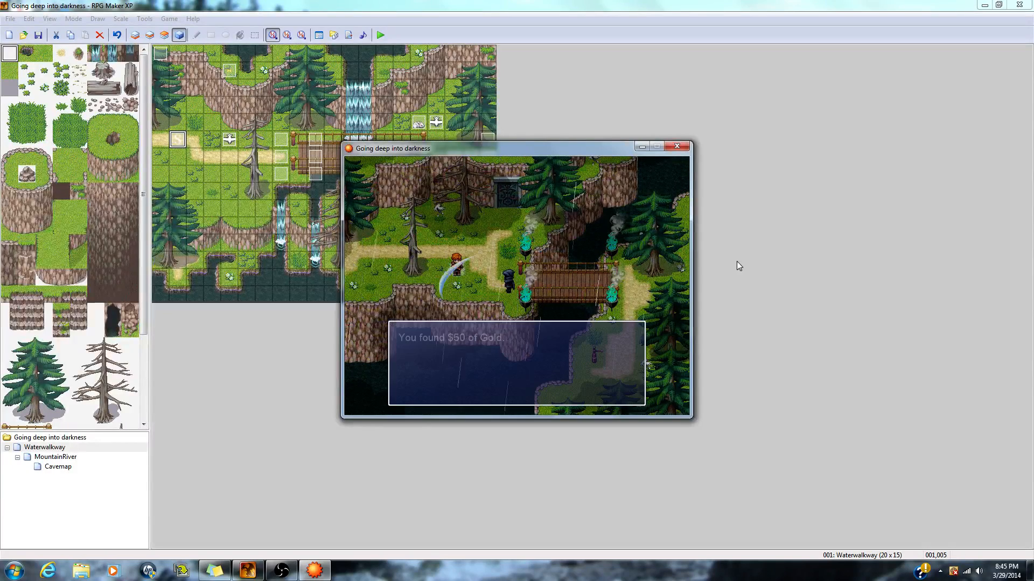
Dismiss the found-gold message and talk through the dialogue of the dark-clothed character blocking the MountainRiver bridge
key(Return)
key(Right)
key(Right)
key(Down)
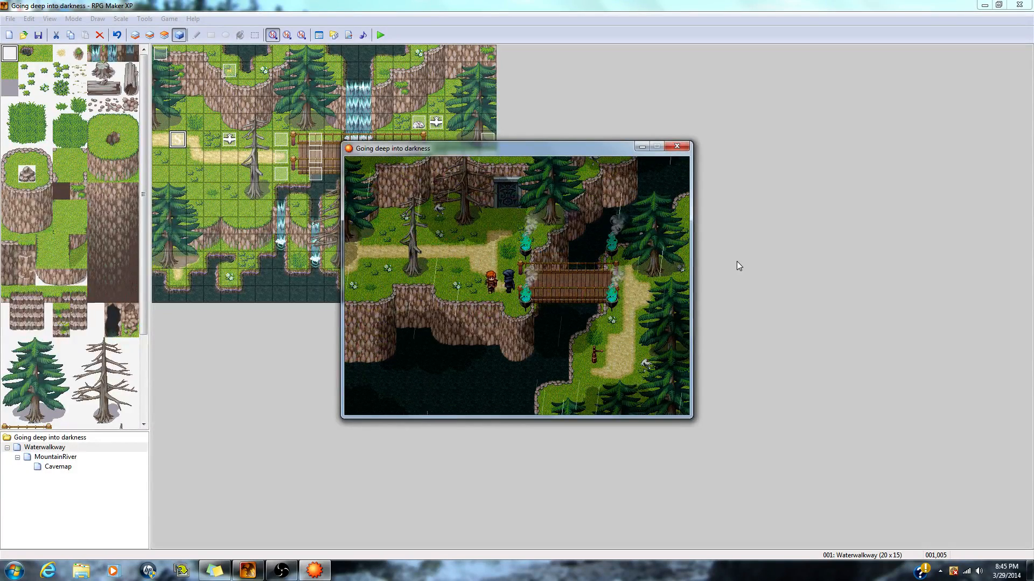
key(Right)
key(Return)
key(Return)
key(Return)
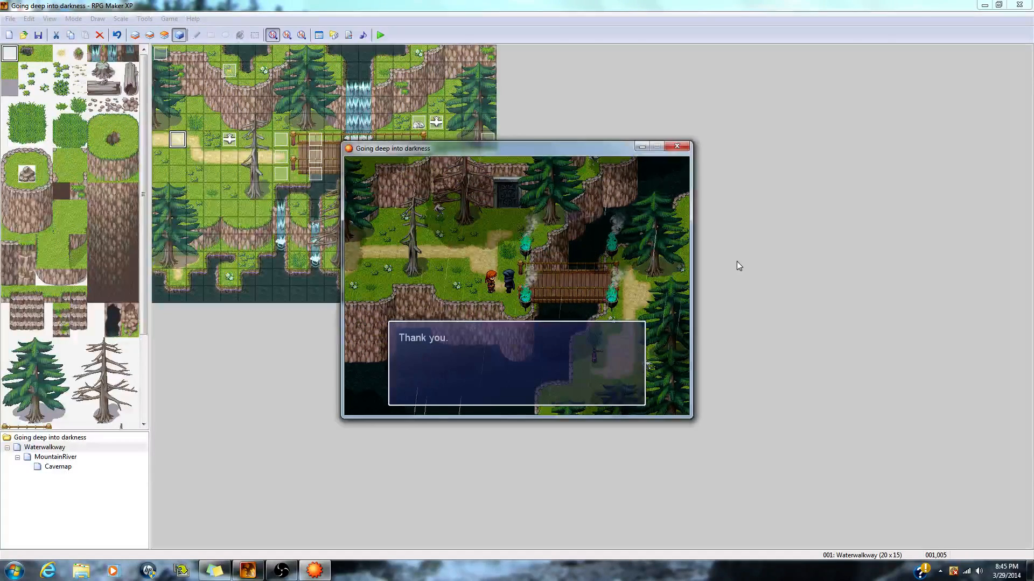
key(Return)
key(Return)
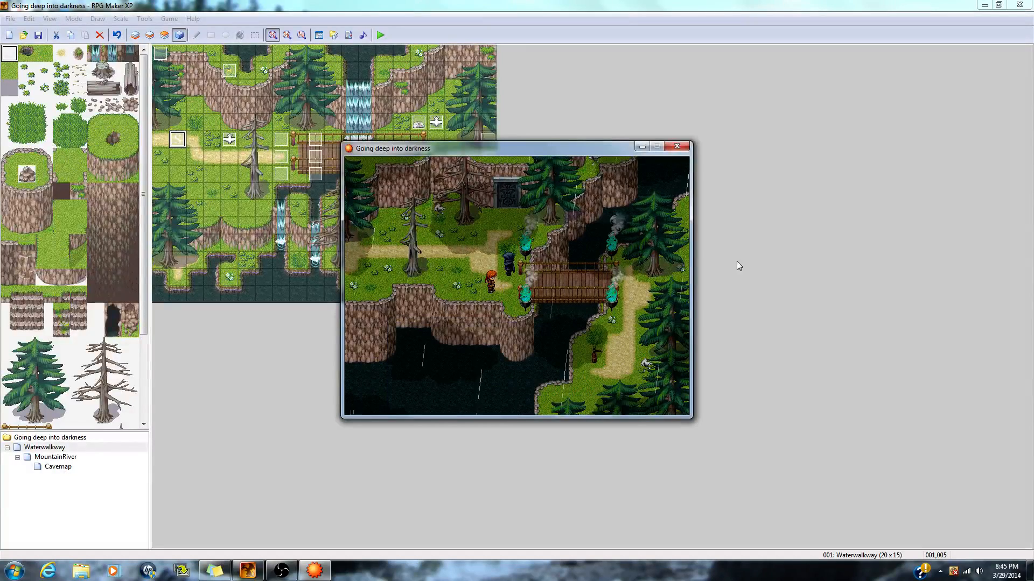
Cross the MountainRiver bridge to its eastern side while checking the rain and lightning flashes
key(Right)
key(Right)
key(Right)
key(Right)
key(Right)
key(Right)
key(Right)
key(Right)
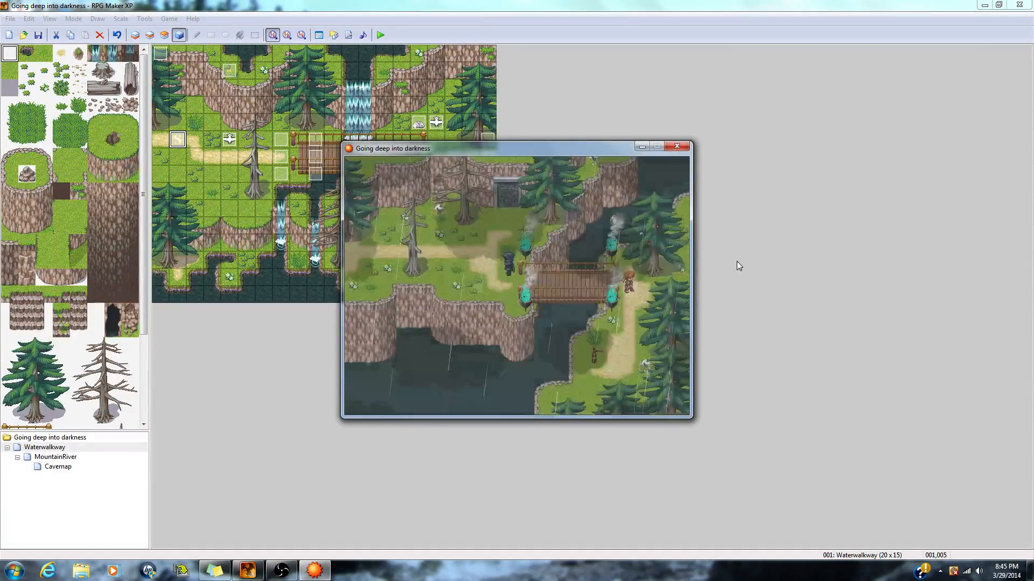
Walk south to the object at the end of the path, interact with it and advance its message
key(Down)
key(Down)
key(Down)
key(Down)
key(Left)
key(Return)
key(Return)
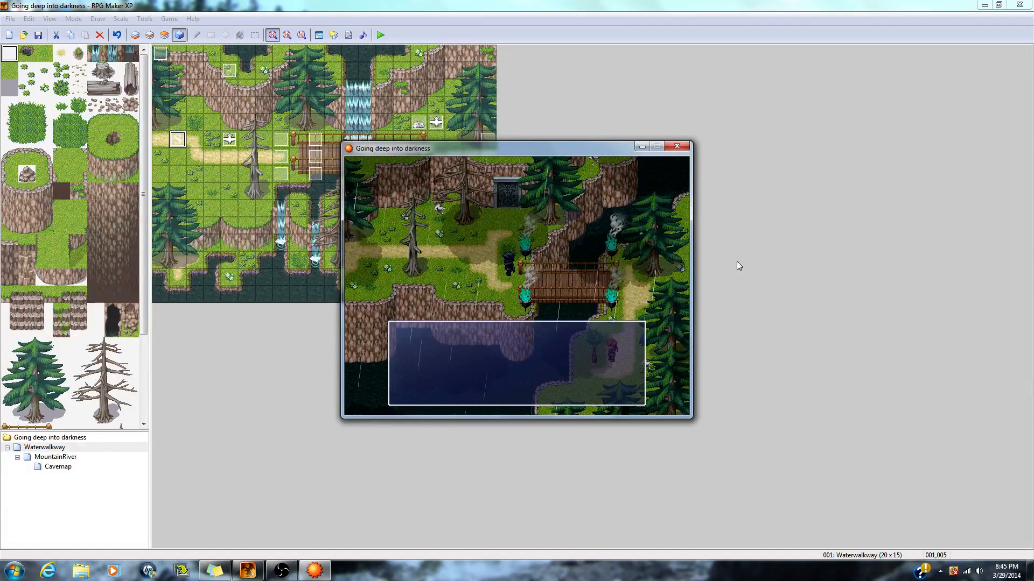
Head back up the path and take the character into the cave
key(Right)
key(Up)
key(Up)
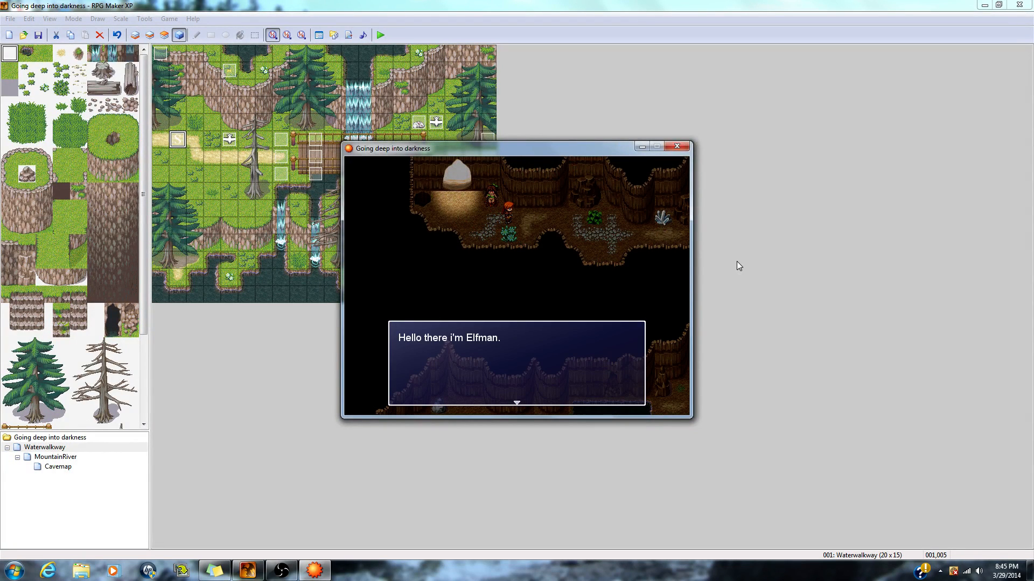
Advance Elfman's dialogue until it ends and walk east along the upper cave passage to check the cleared weather
key(space)
key(space)
key(space)
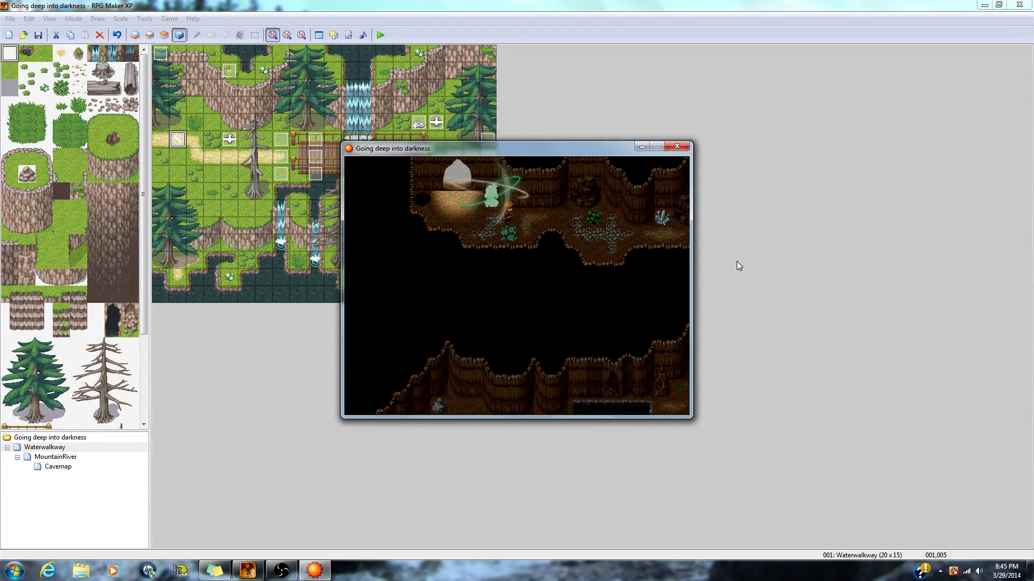
key(Right)
key(Right)
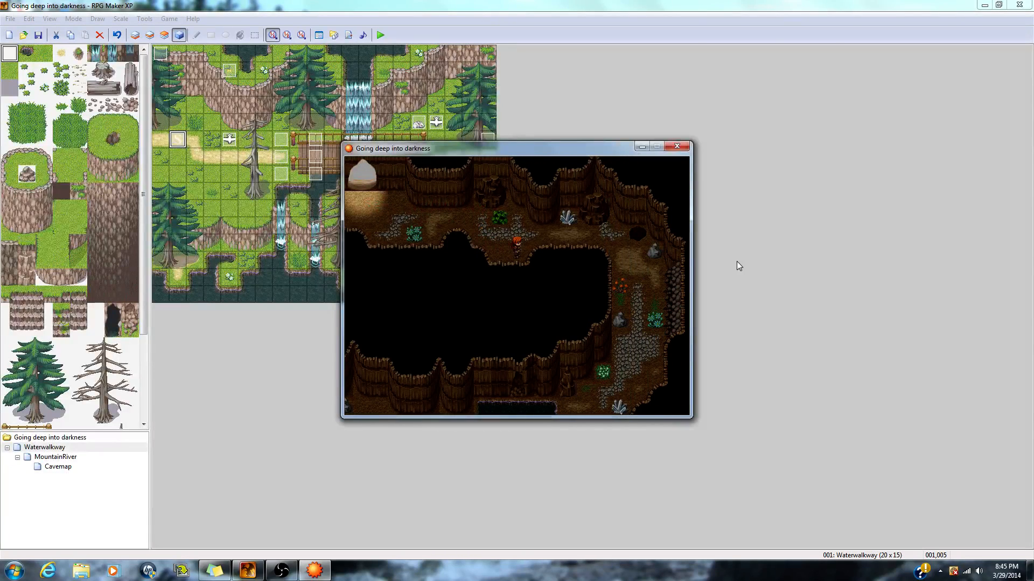
Walk the character down the cave's eastern passage and across to the red chest in the southeast chamber
key(Down)
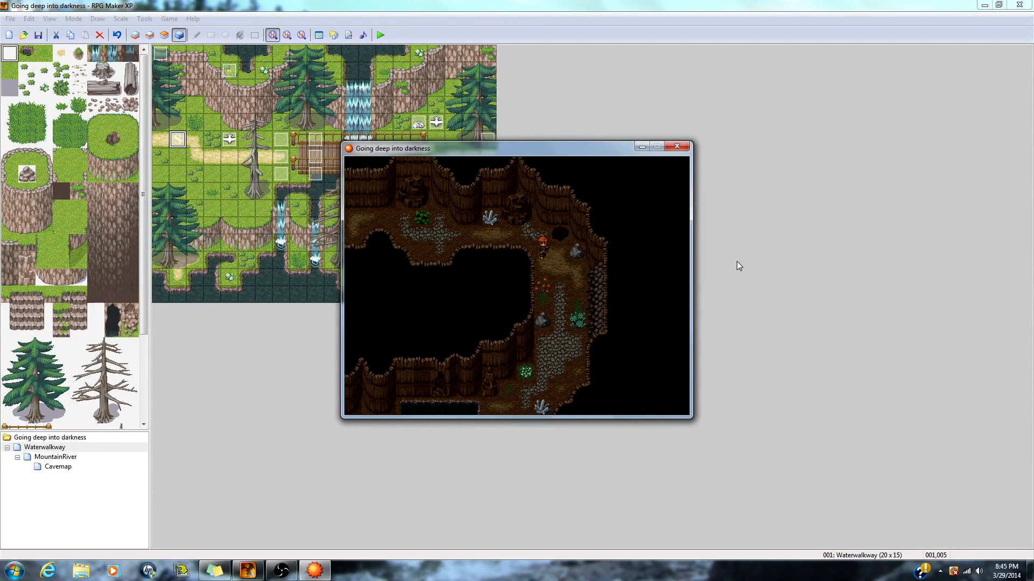
key(Down)
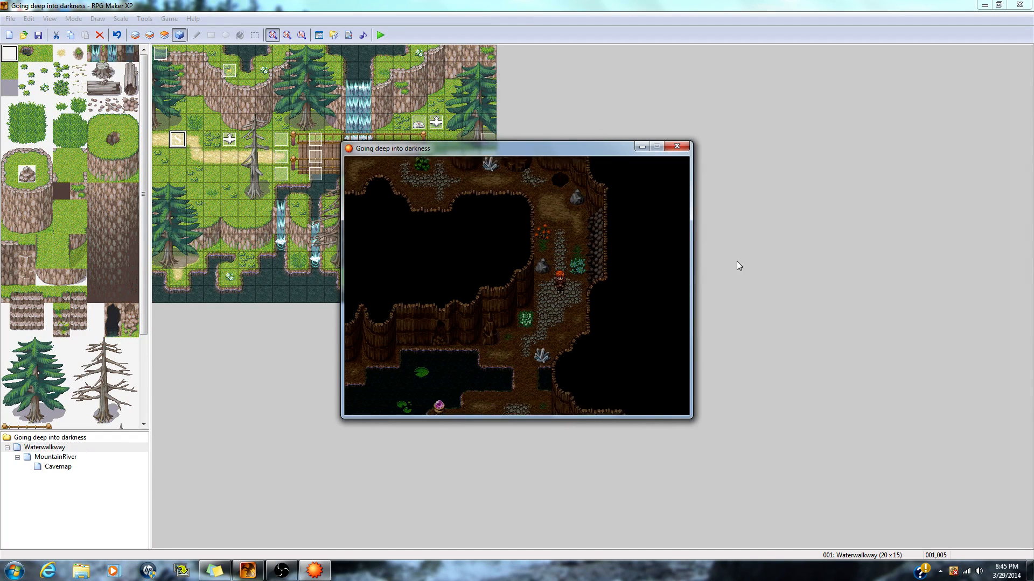
key(Down)
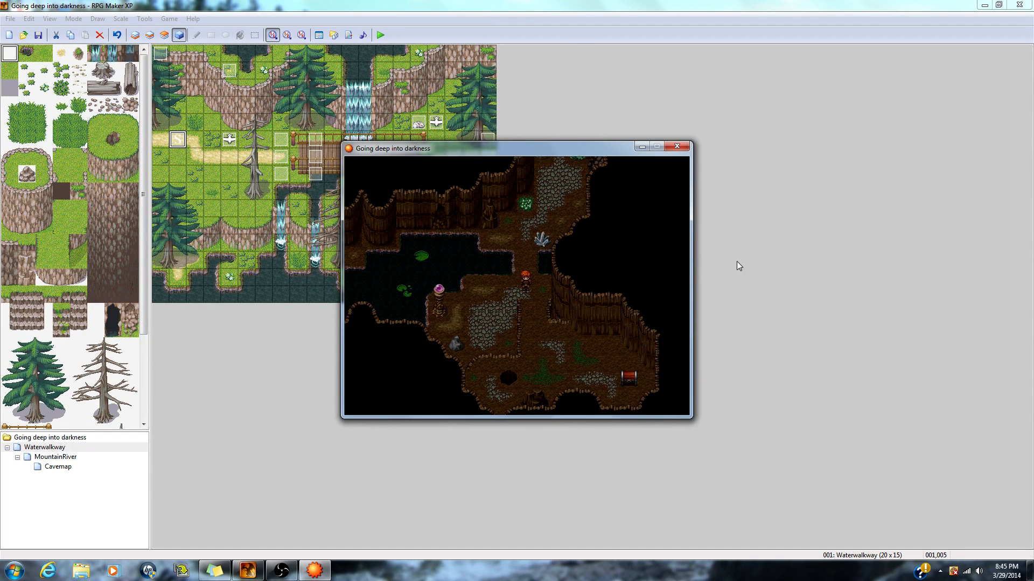
key(Down)
key(Right)
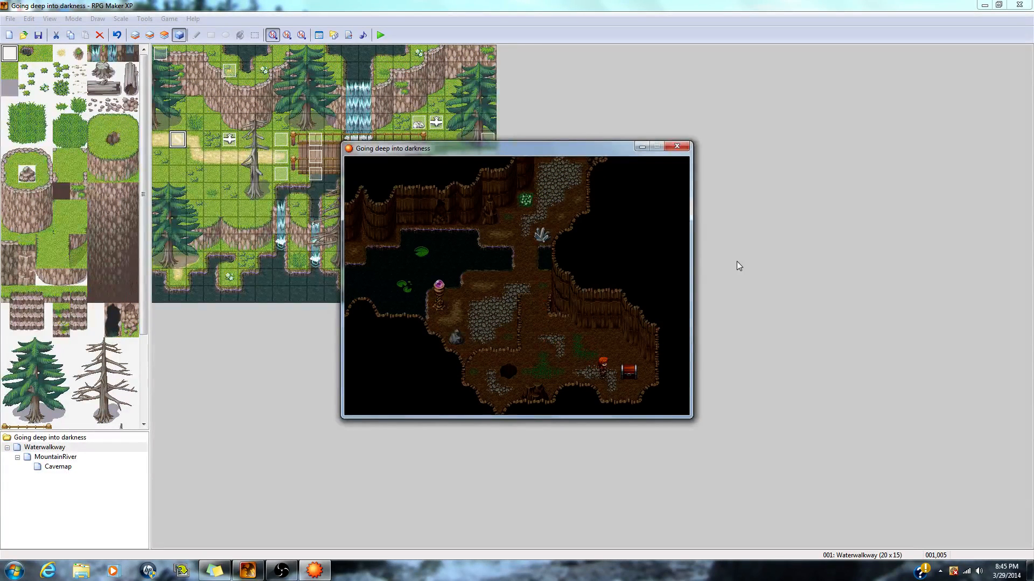
Interact with the red chest, advance its message and end the playtest
key(Return)
key(Return)
click(677, 146)
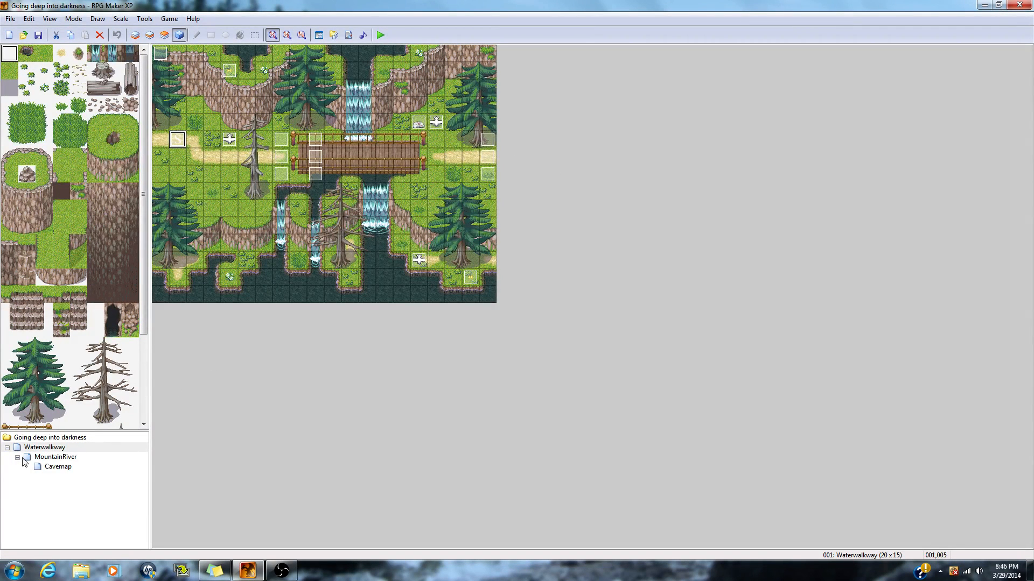
Look over the Cavemap, return to the Waterwalkway map and save the project
click(46, 457)
key(Down)
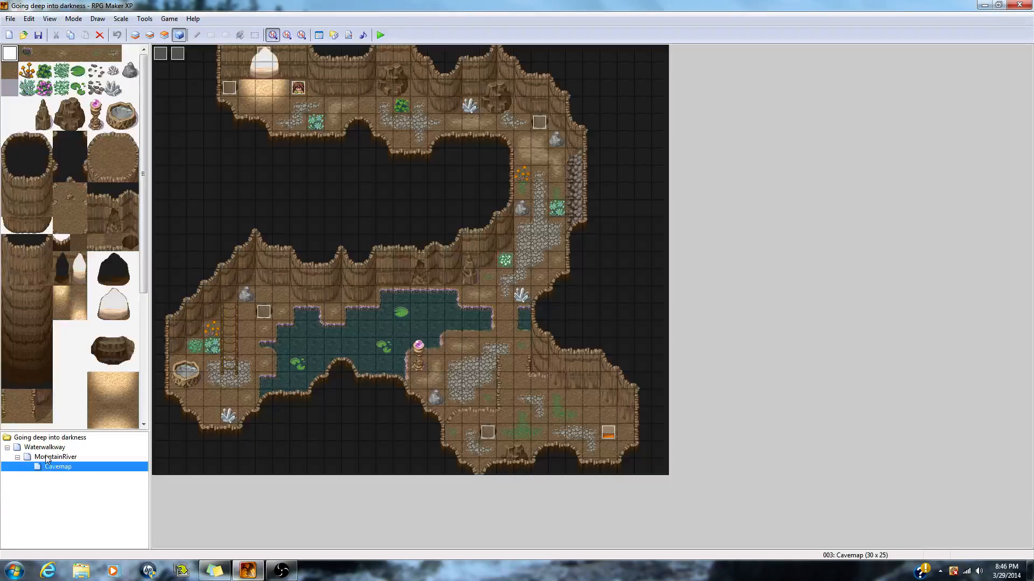
key(Up)
key(Up)
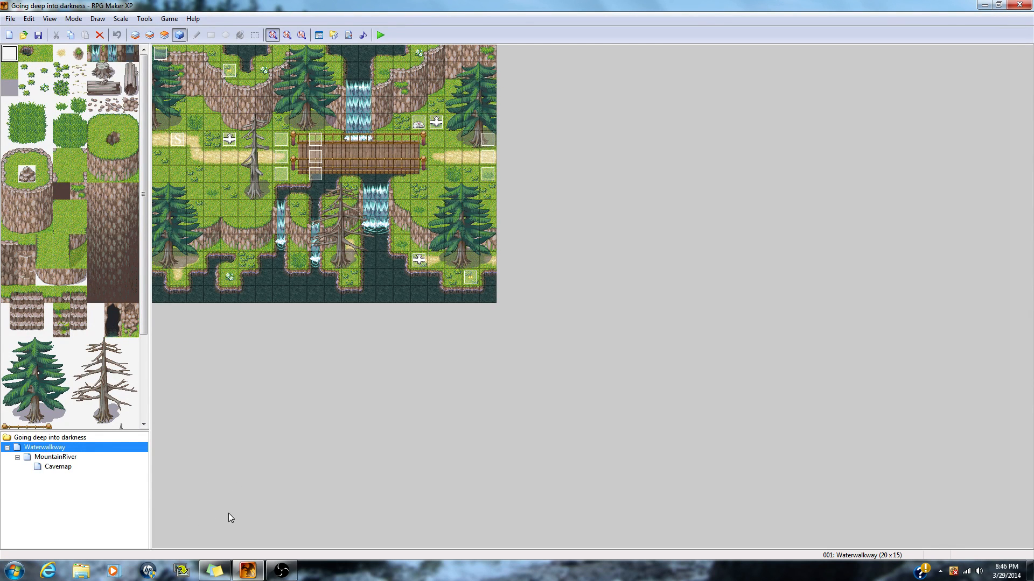
click(40, 36)
Review MountainRiver, Cavemap and Waterwalkway, and keep the current Windows color scheme without showing the message again
click(61, 457)
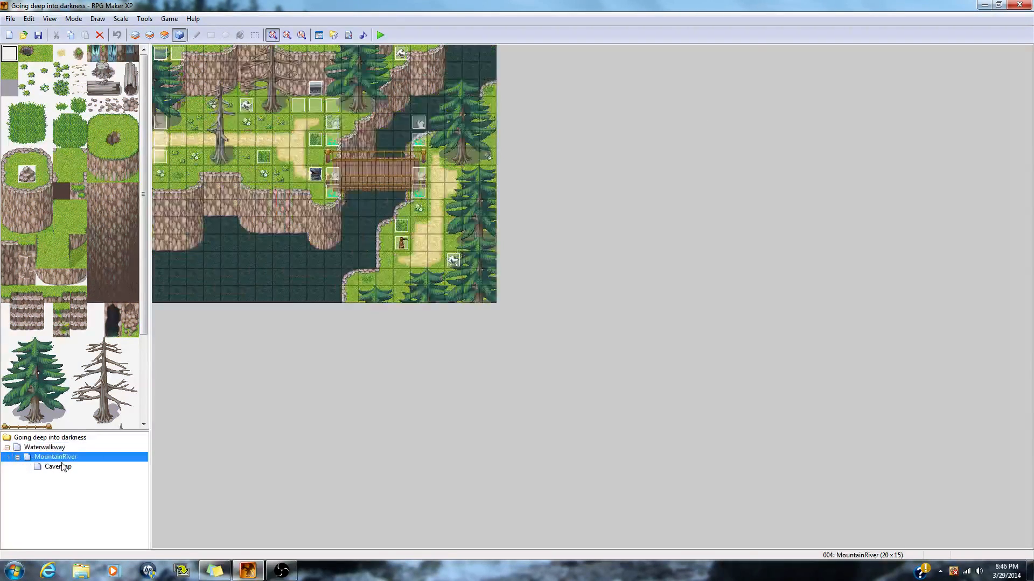
click(62, 467)
click(59, 459)
click(44, 447)
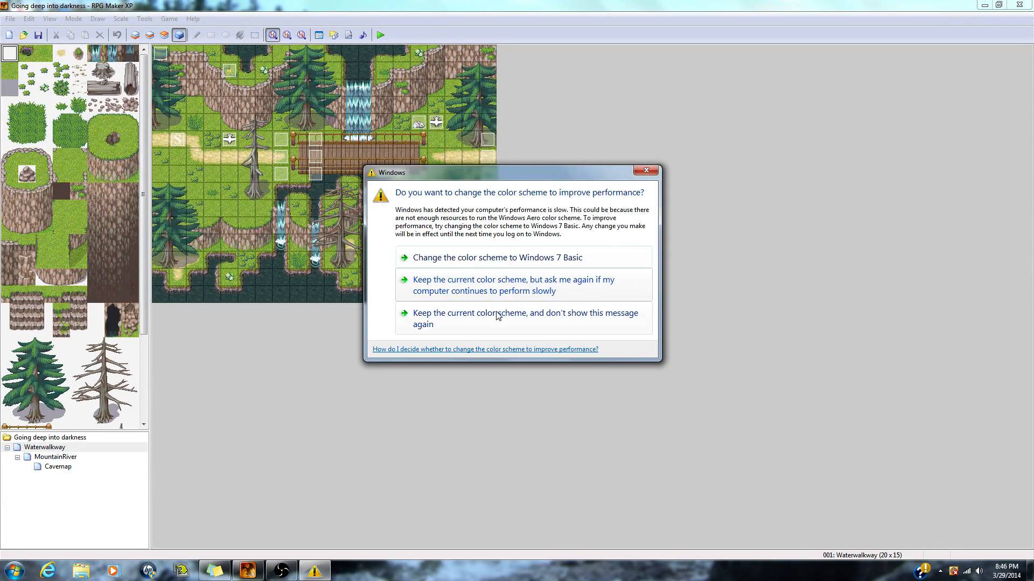
click(469, 319)
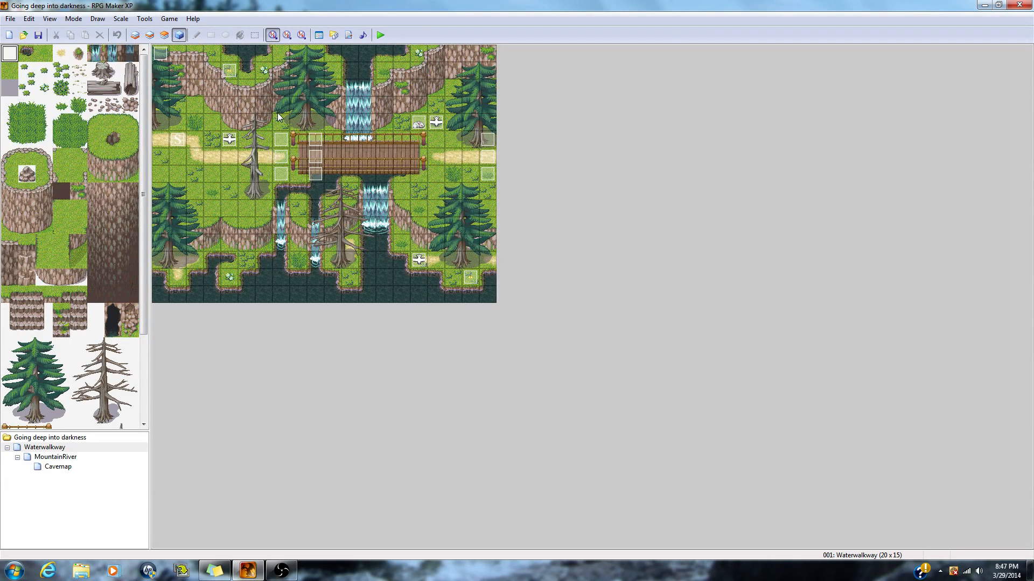
Show the Cavemap and trace its route from the cave entrance down to the lower chamber
click(36, 457)
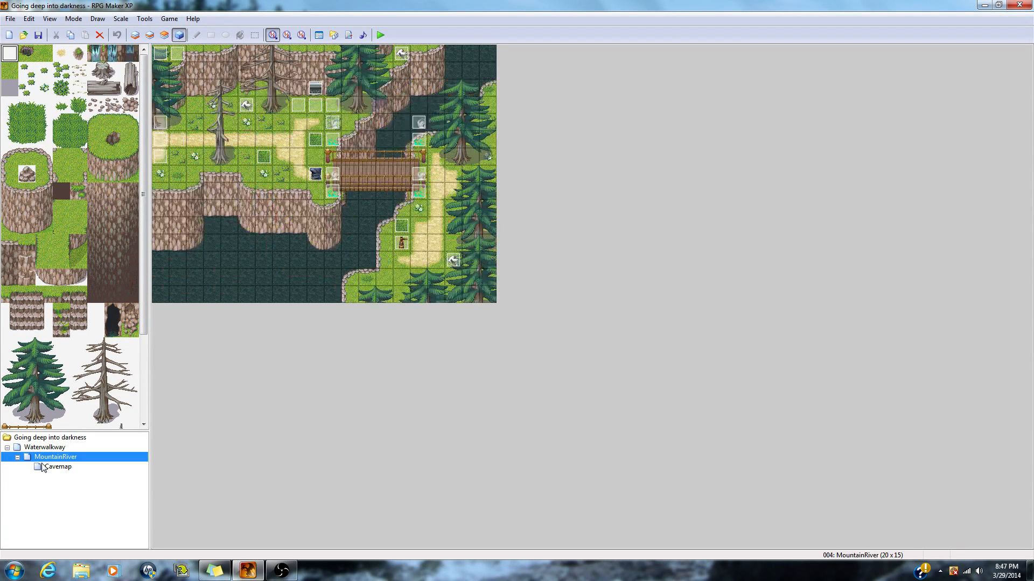
click(43, 467)
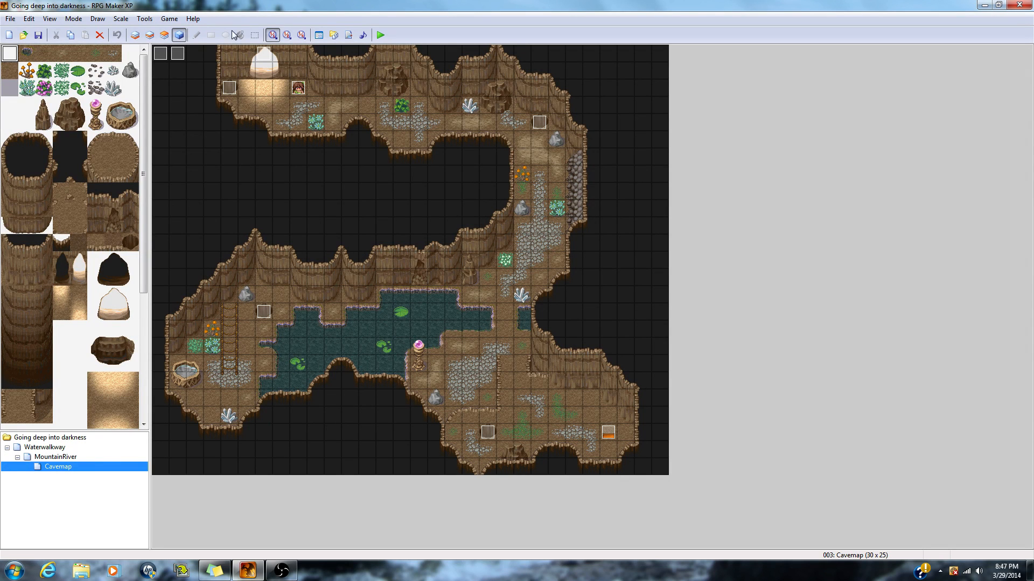
drag(264, 103, 539, 277)
drag(490, 305, 504, 415)
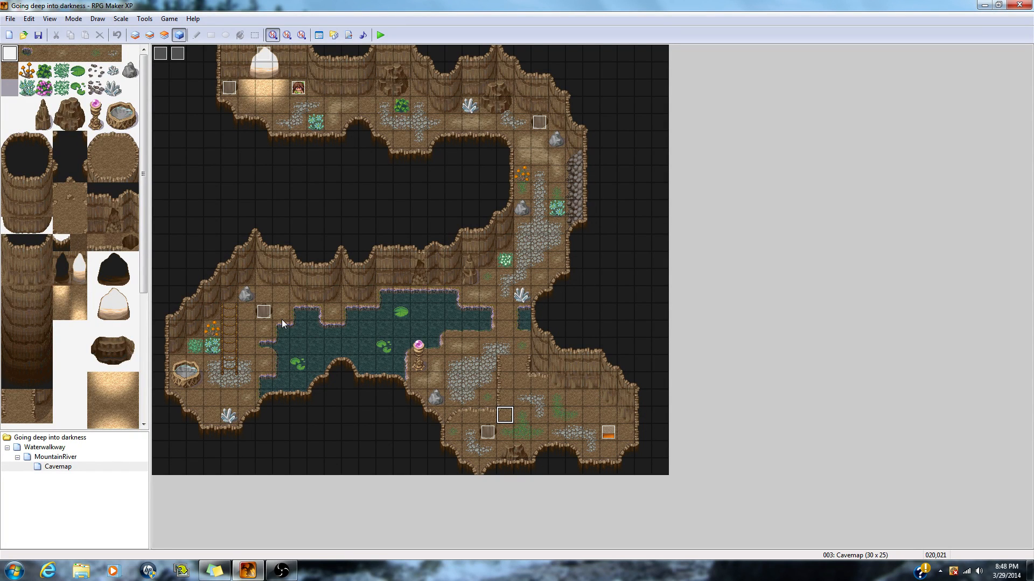
Examine MountainRiver's three tile layers one by one, restore the event layer and return to the Waterwalkway map
click(56, 457)
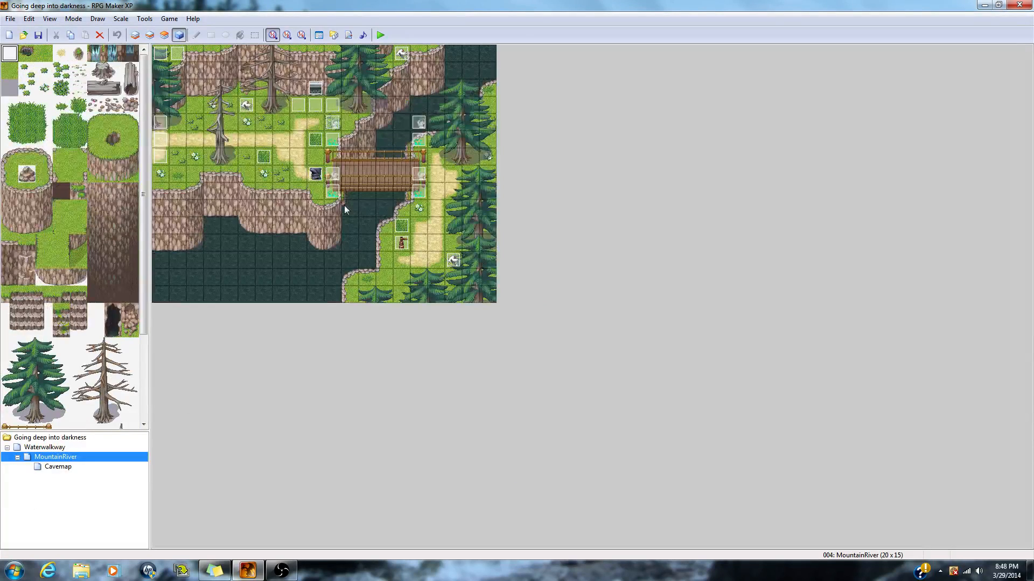
click(347, 189)
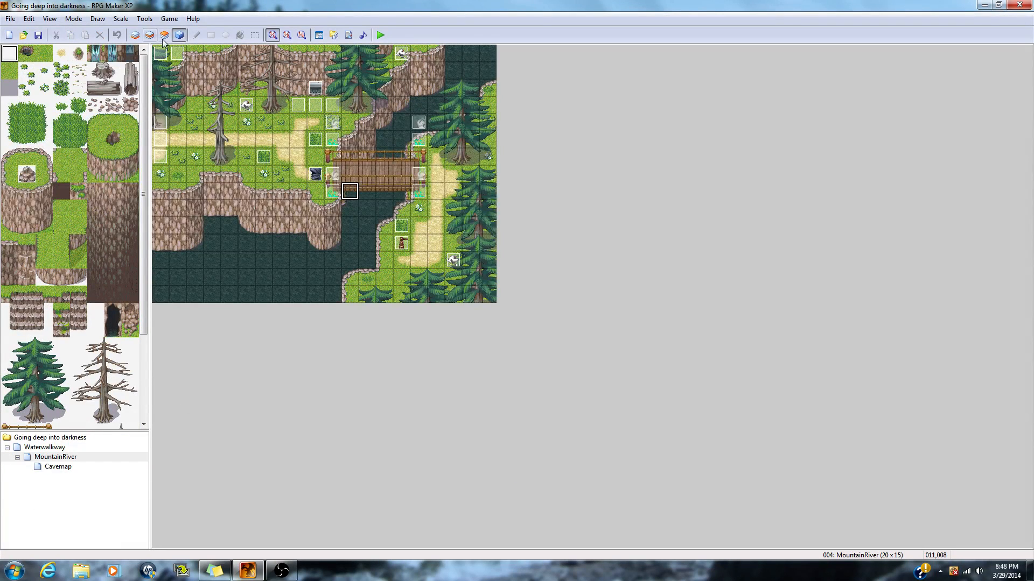
click(135, 35)
click(150, 35)
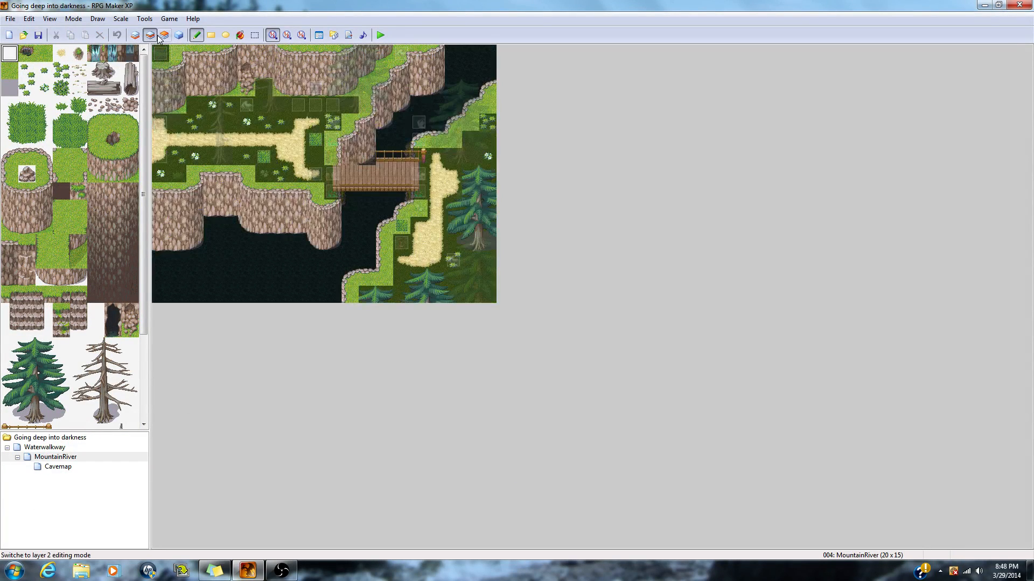
click(164, 35)
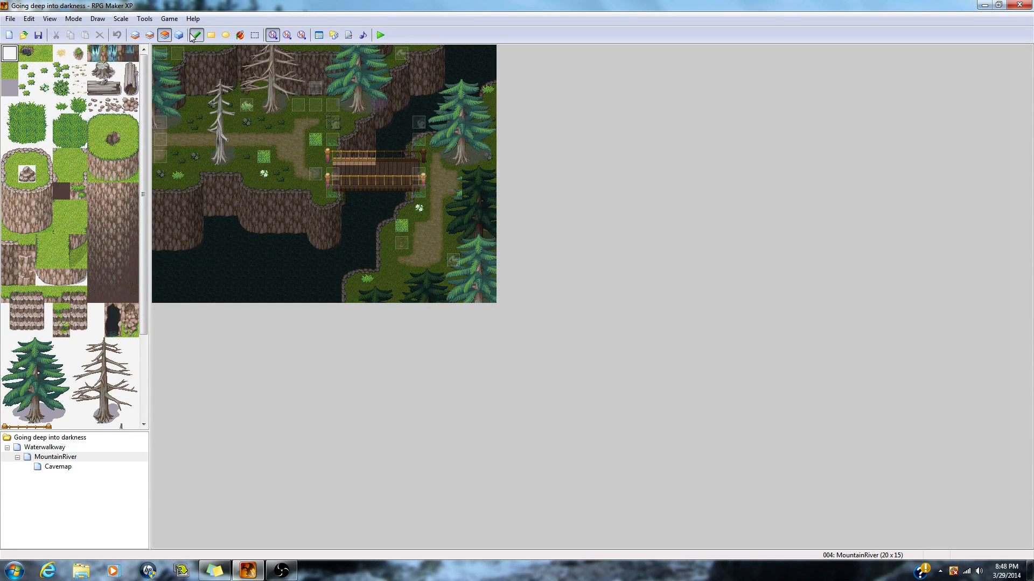
click(180, 35)
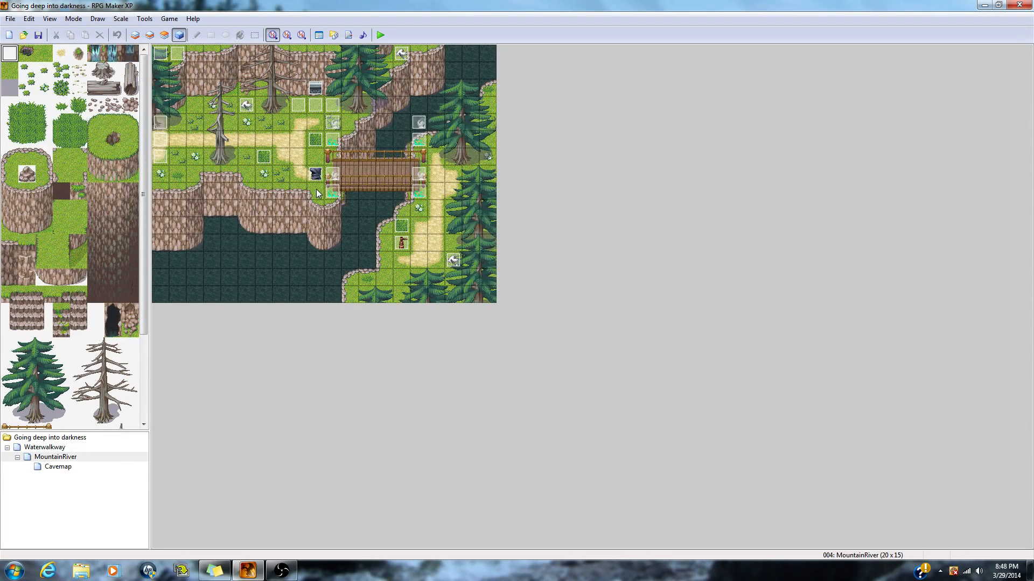
click(60, 449)
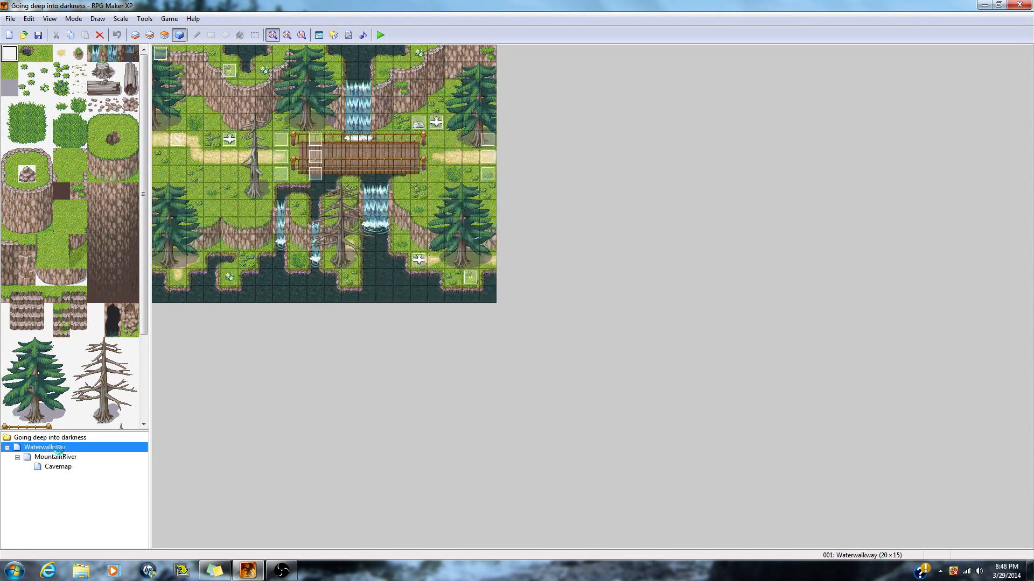